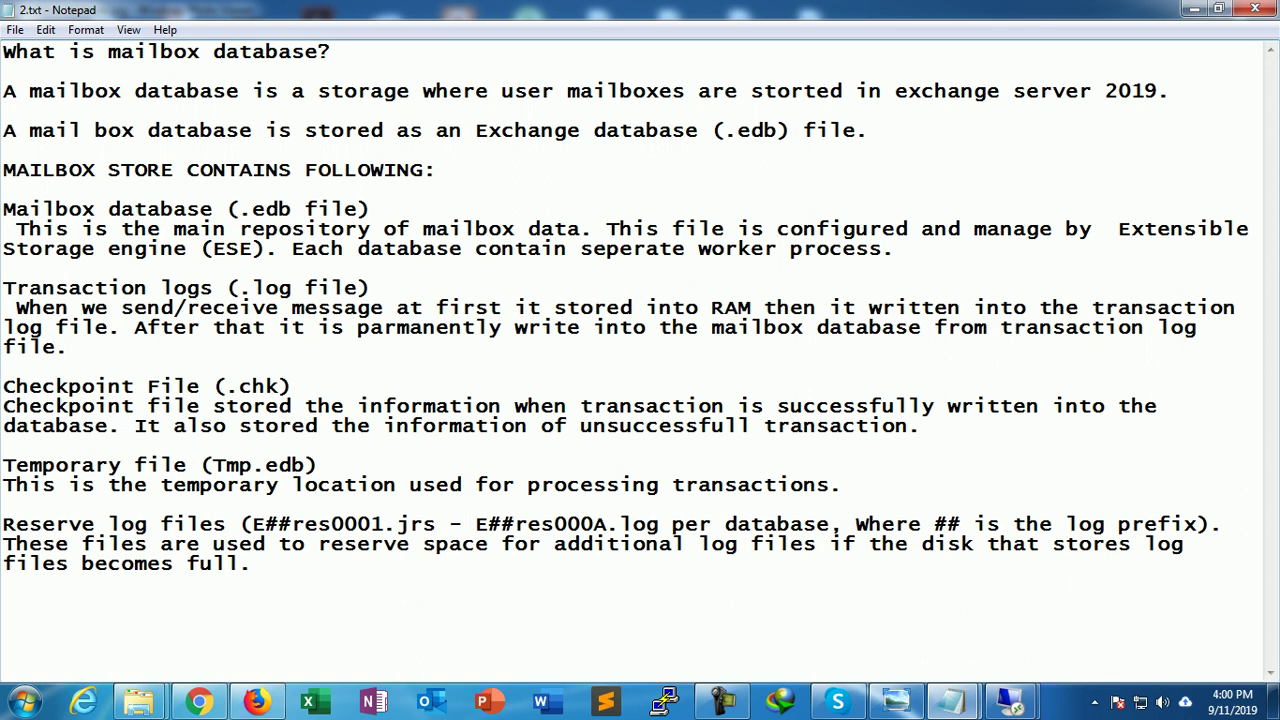
Highlight the sentence defining a mailbox database as the storage for user mailboxes in Exchange Server 2019.
drag(3, 91, 567, 91)
drag(658, 91, 1170, 91)
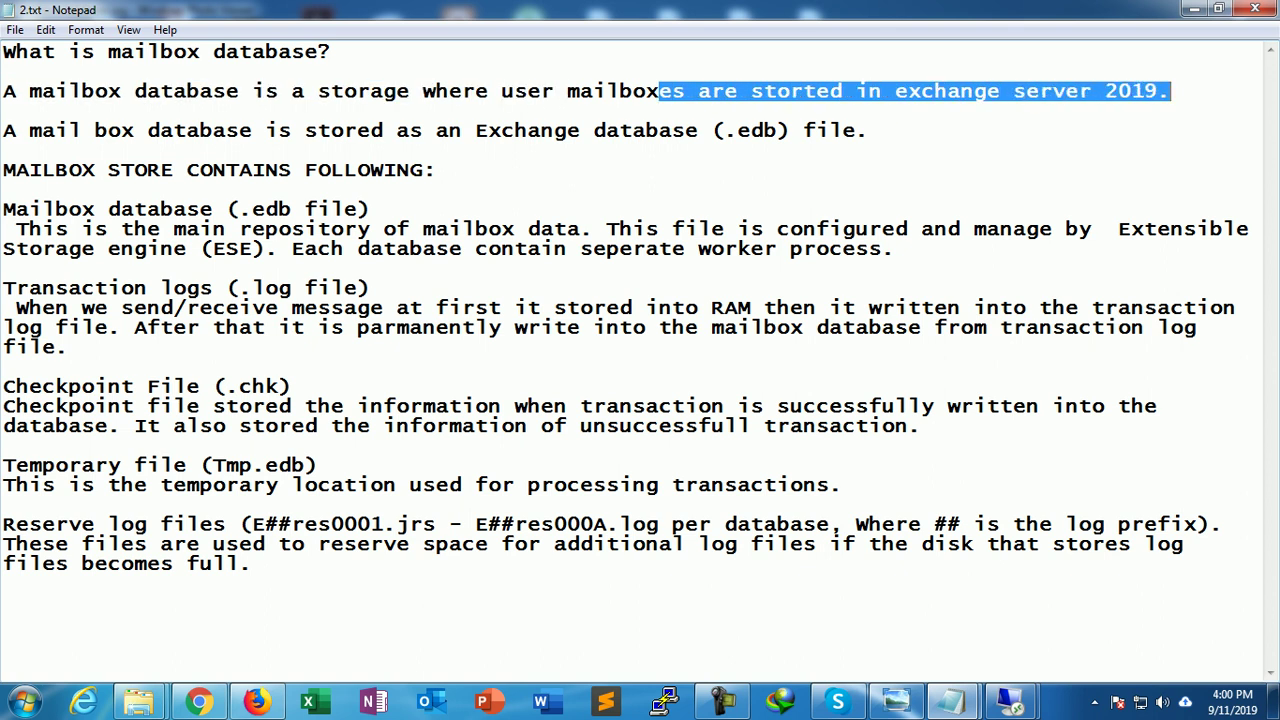
Open Paint and enlarge the blank canvas to about 1075 × 567 px.
key(super+r)
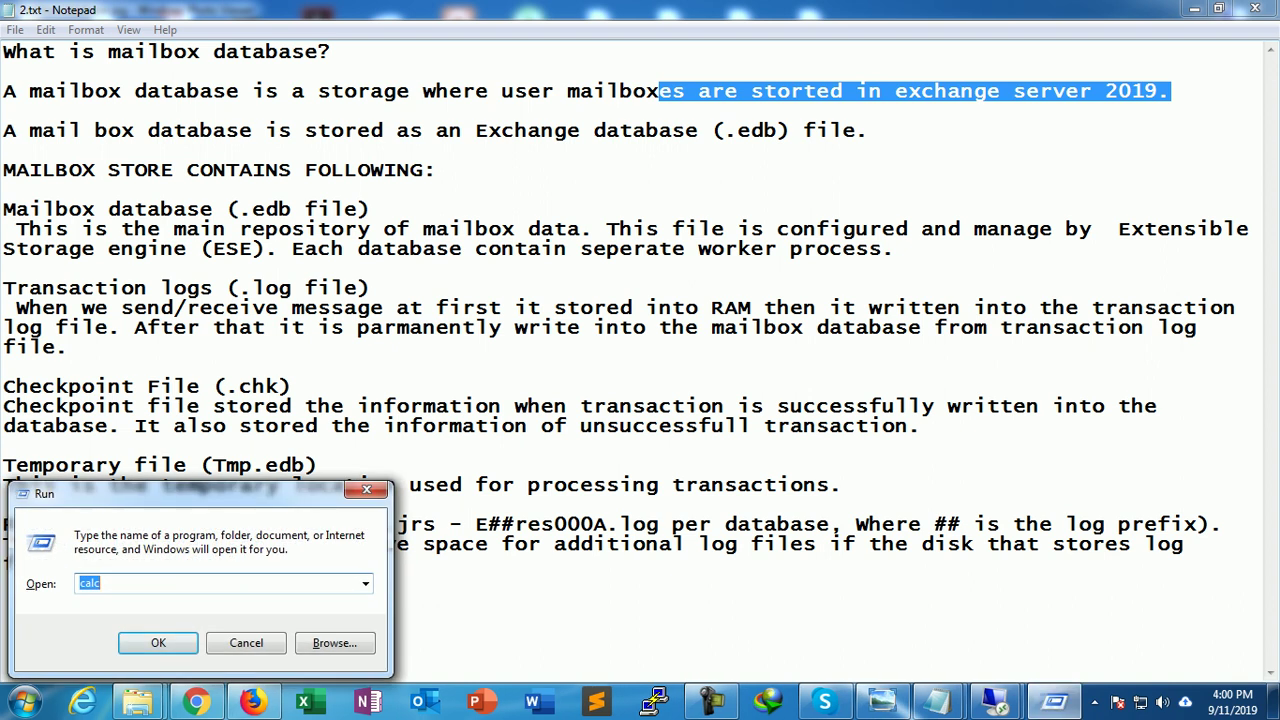
text(mspaint)
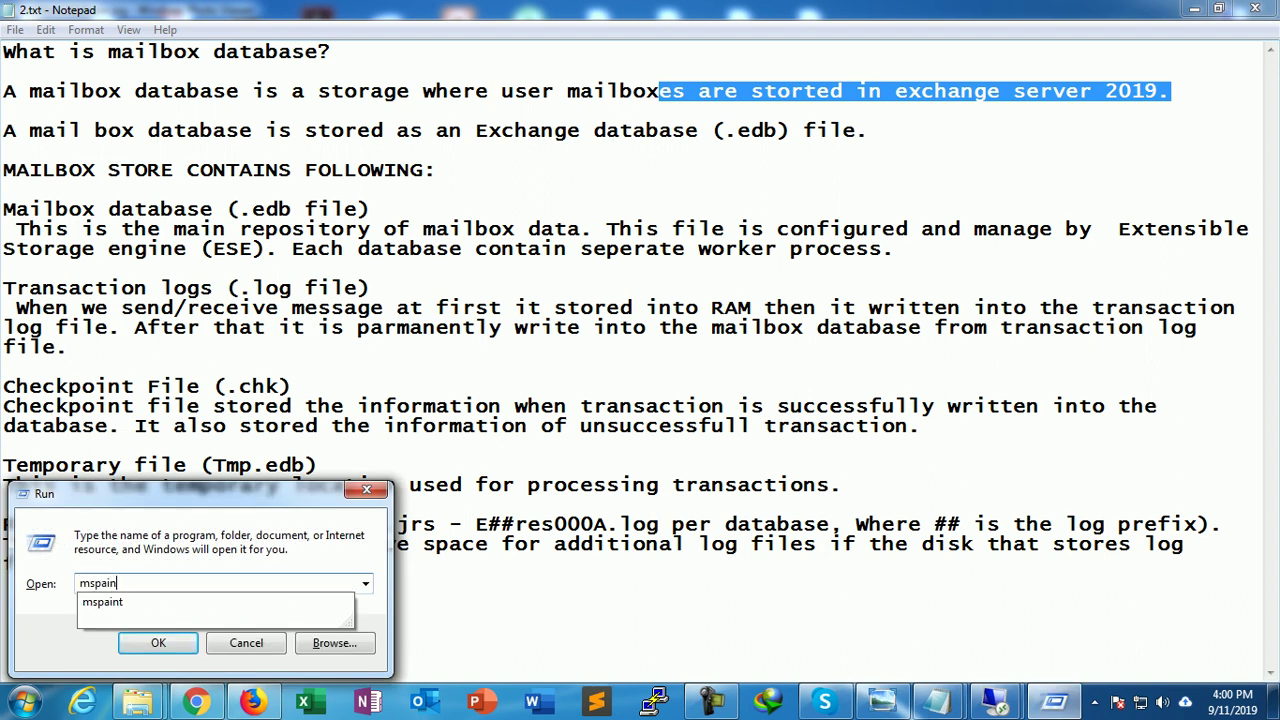
key(Return)
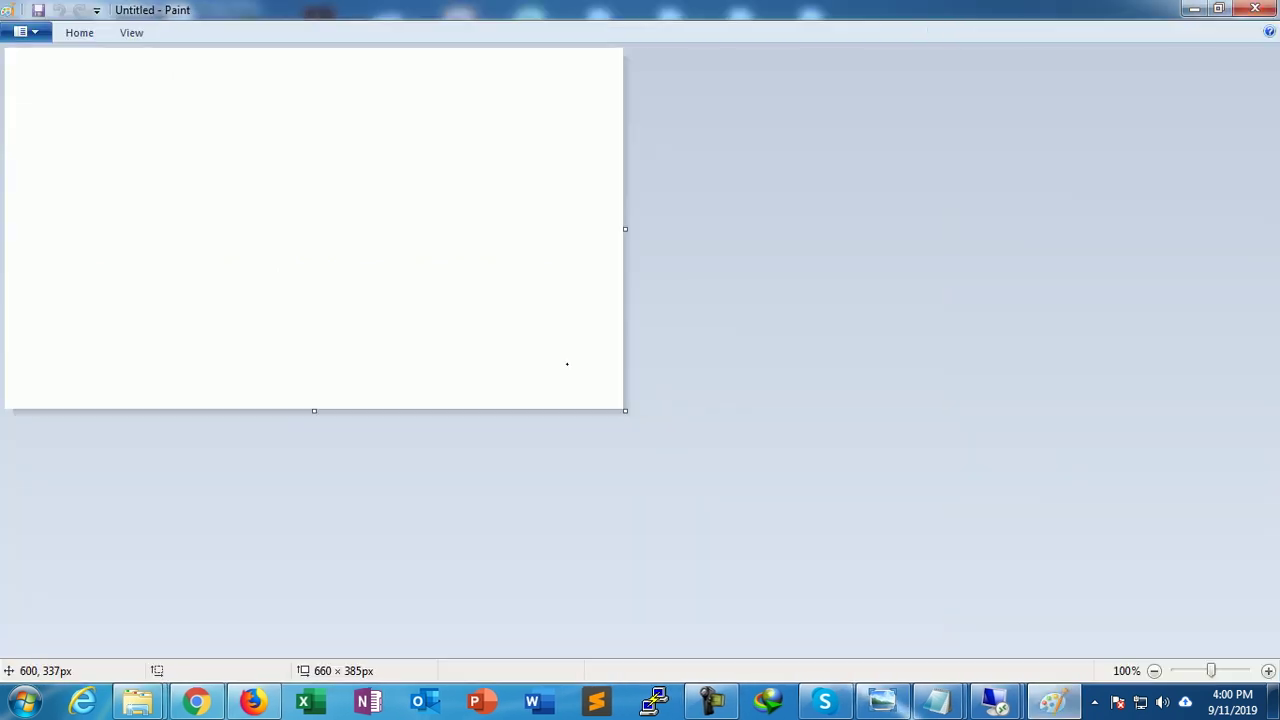
drag(625, 410, 1014, 581)
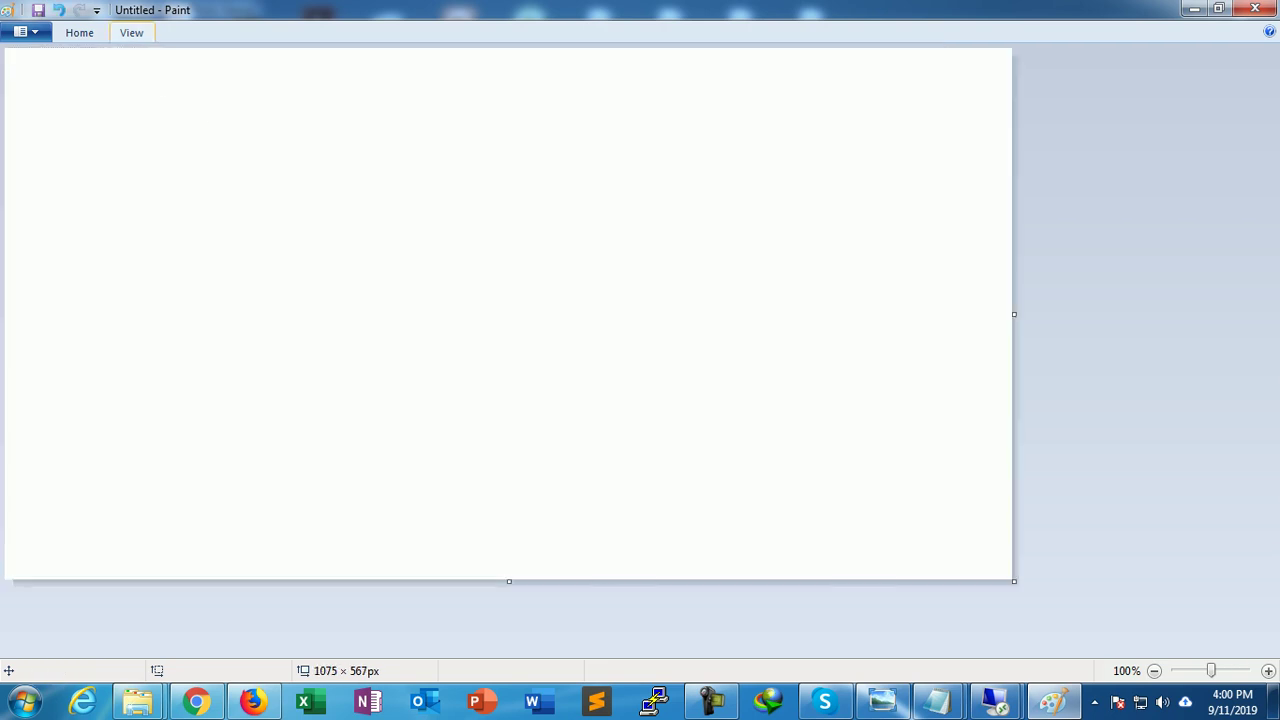
click(131, 32)
click(79, 32)
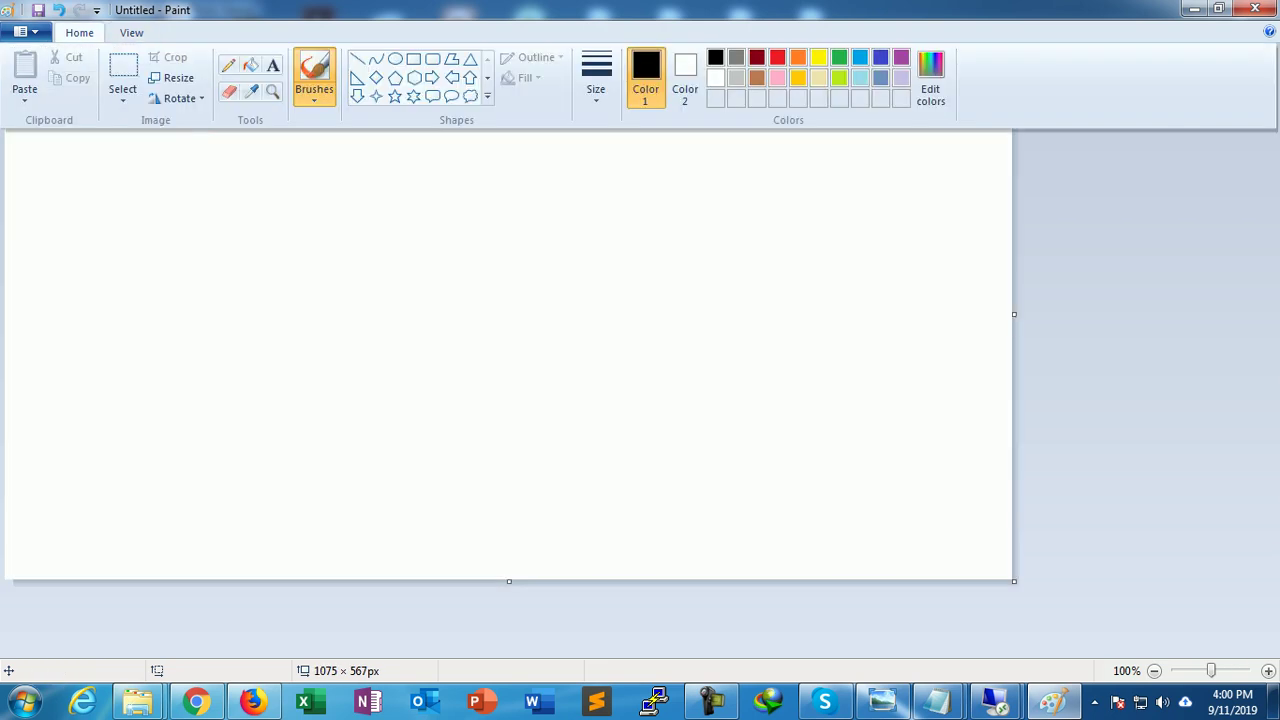
click(414, 59)
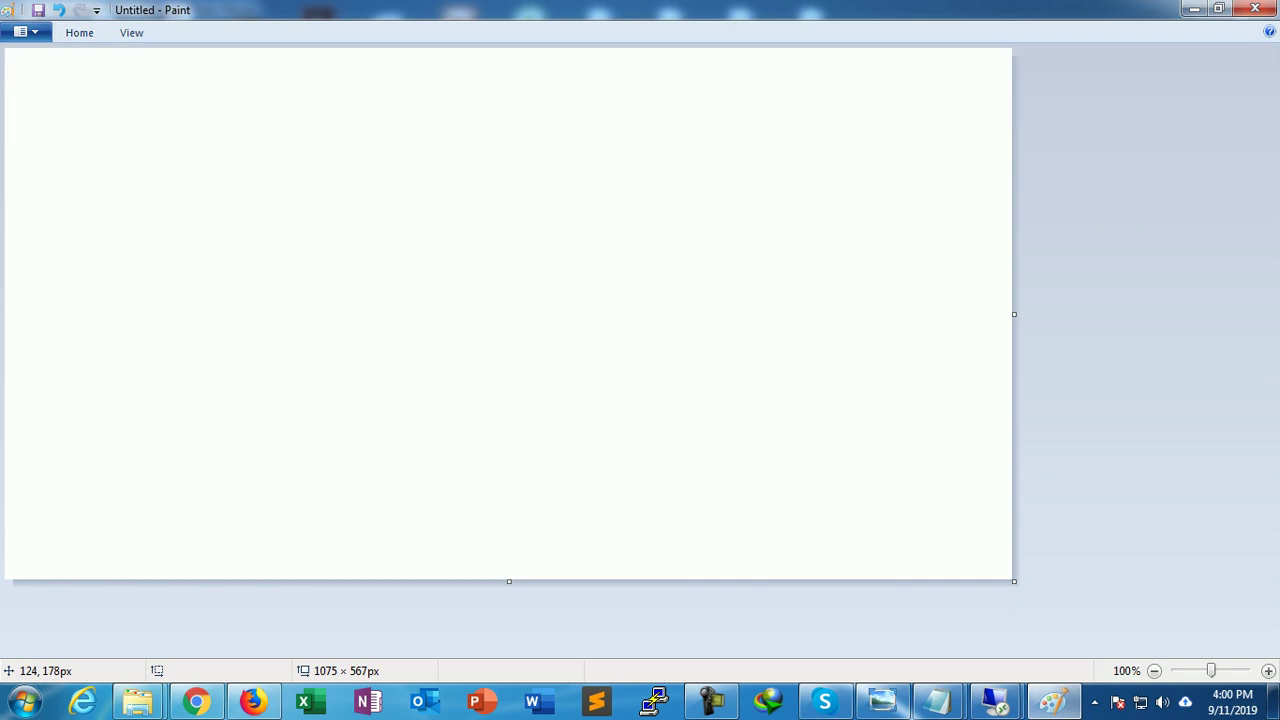
drag(73, 85, 175, 152)
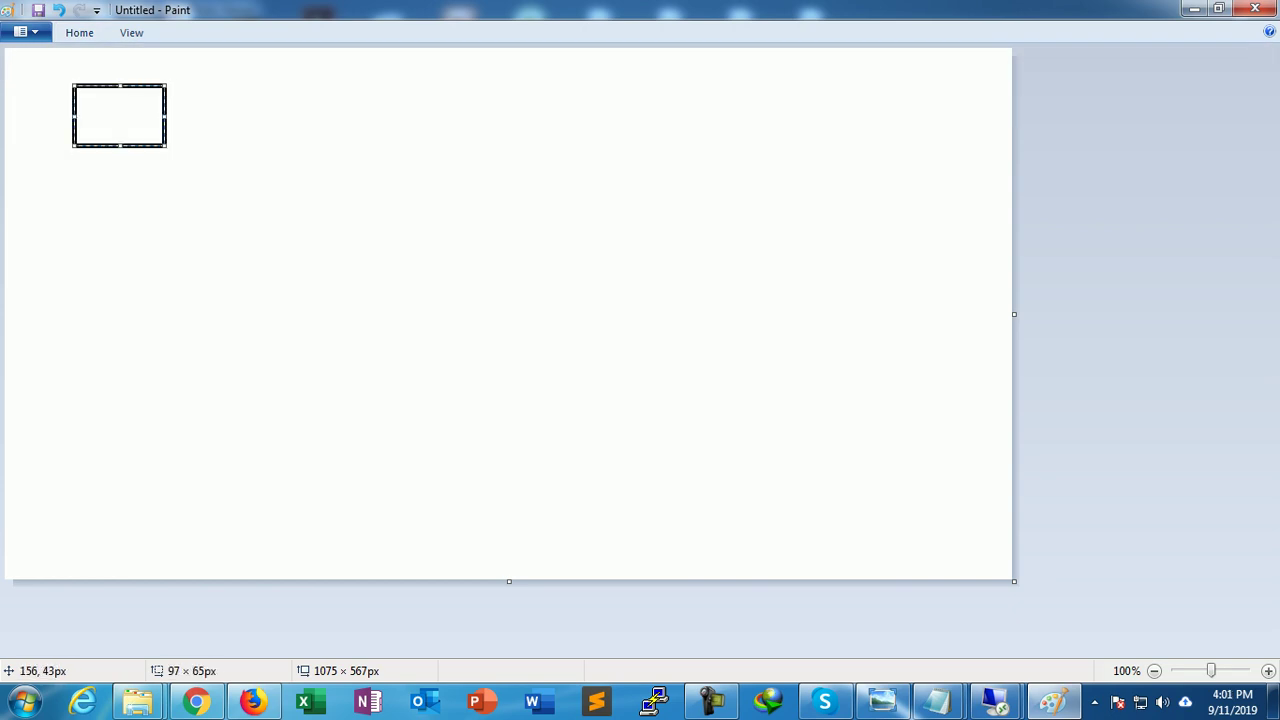
key(ctrl+z)
Add the text label "User1" in the canvas's upper-left area and "User2" below it.
click(79, 32)
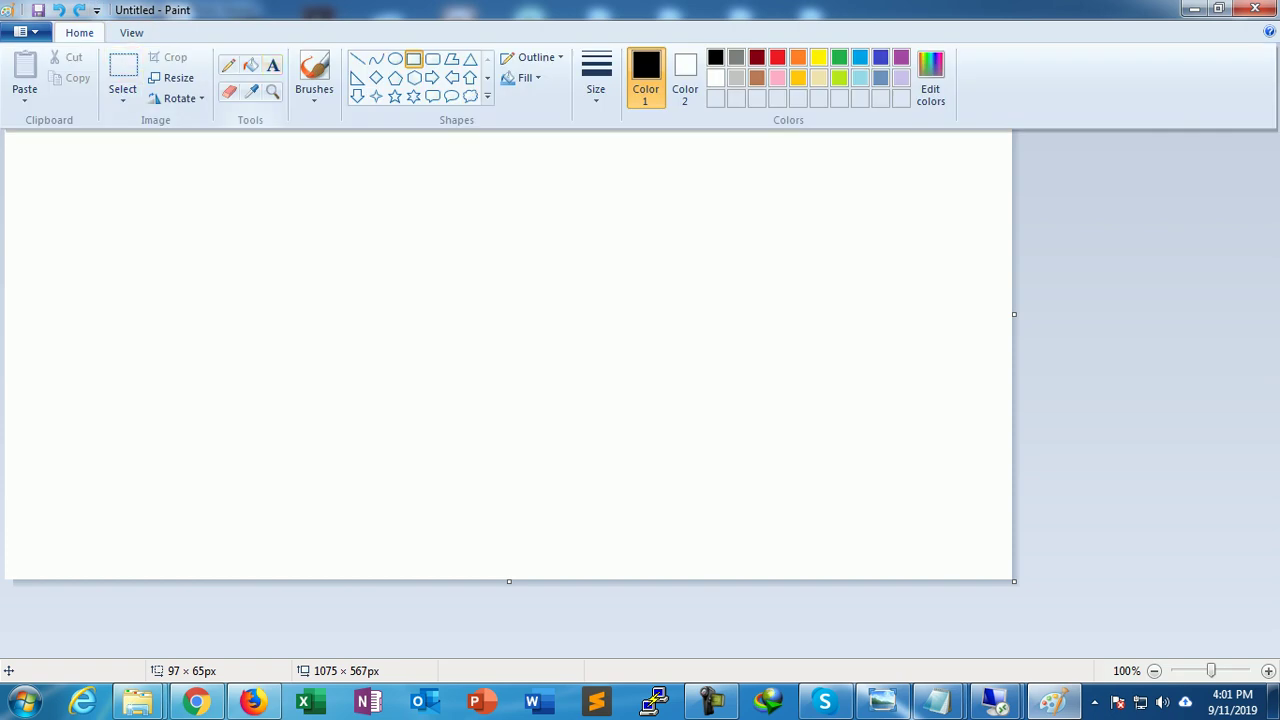
click(272, 65)
click(112, 176)
text(User1)
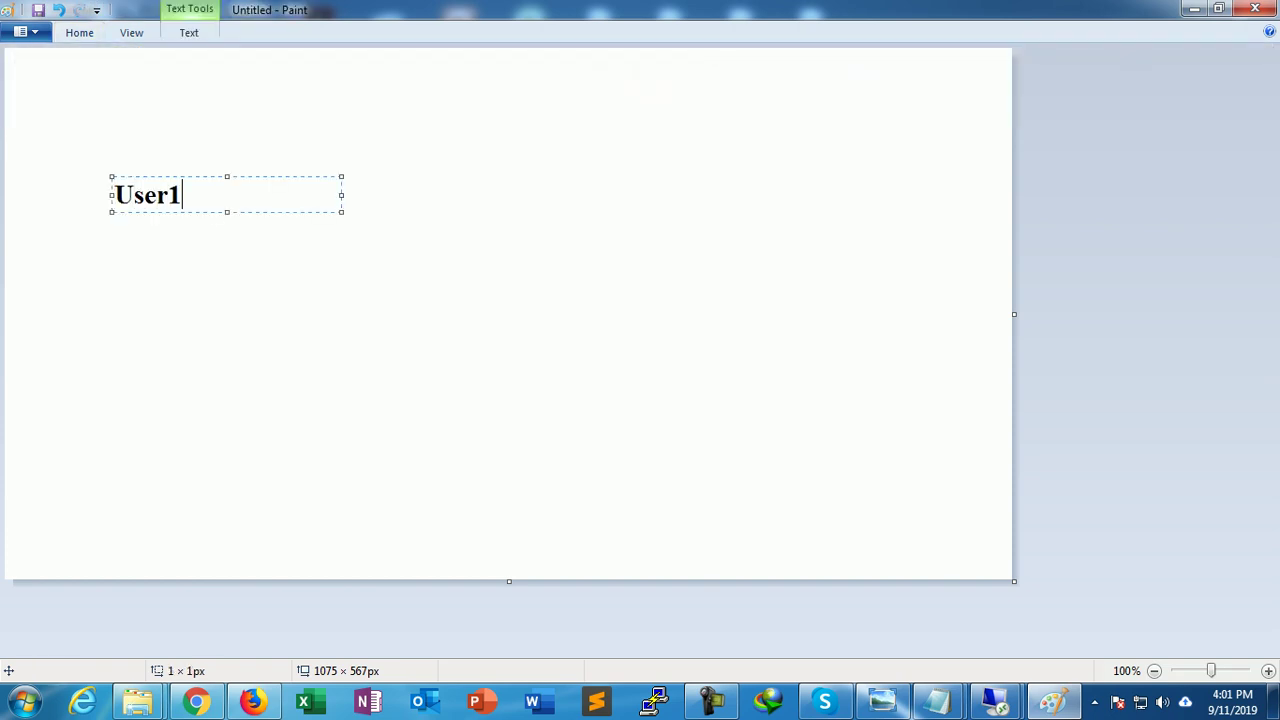
click(128, 296)
text(User)
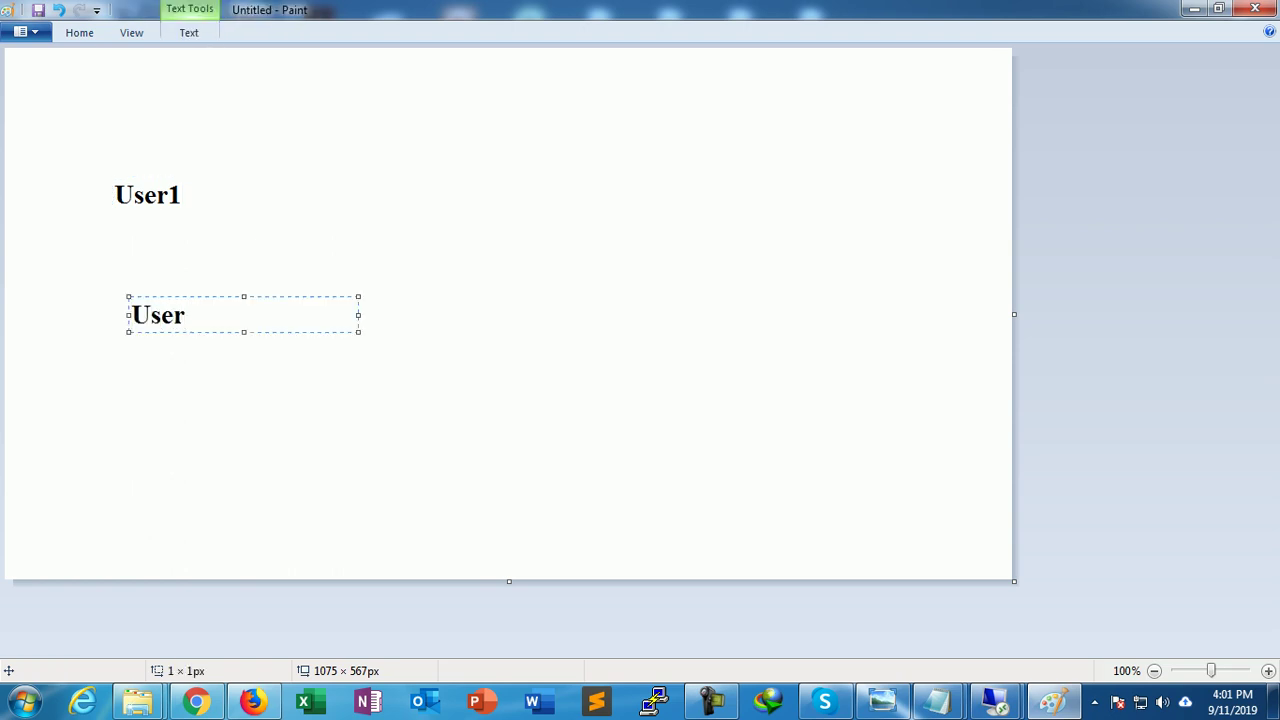
text(2)
click(244, 228)
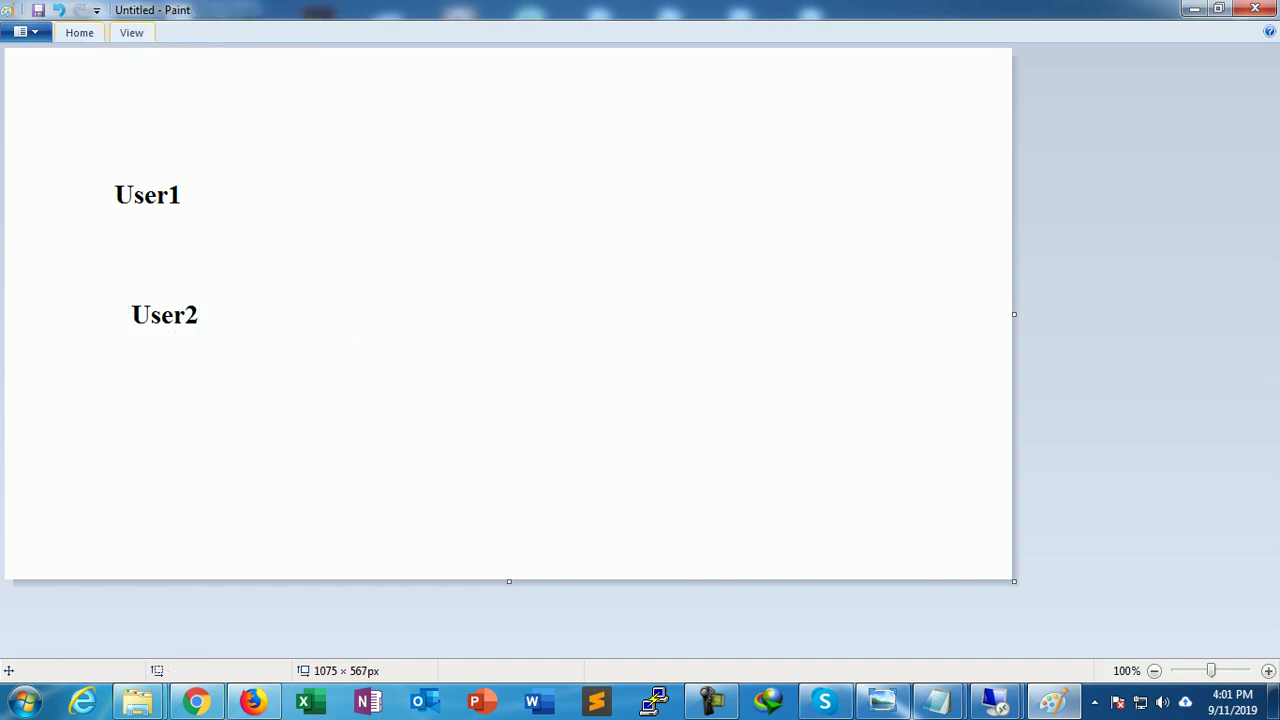
Draw a rectangle of about 146 × 86 px beside User1 and one of about 148 × 82 px beside User2.
click(79, 32)
click(250, 158)
drag(249, 152, 388, 234)
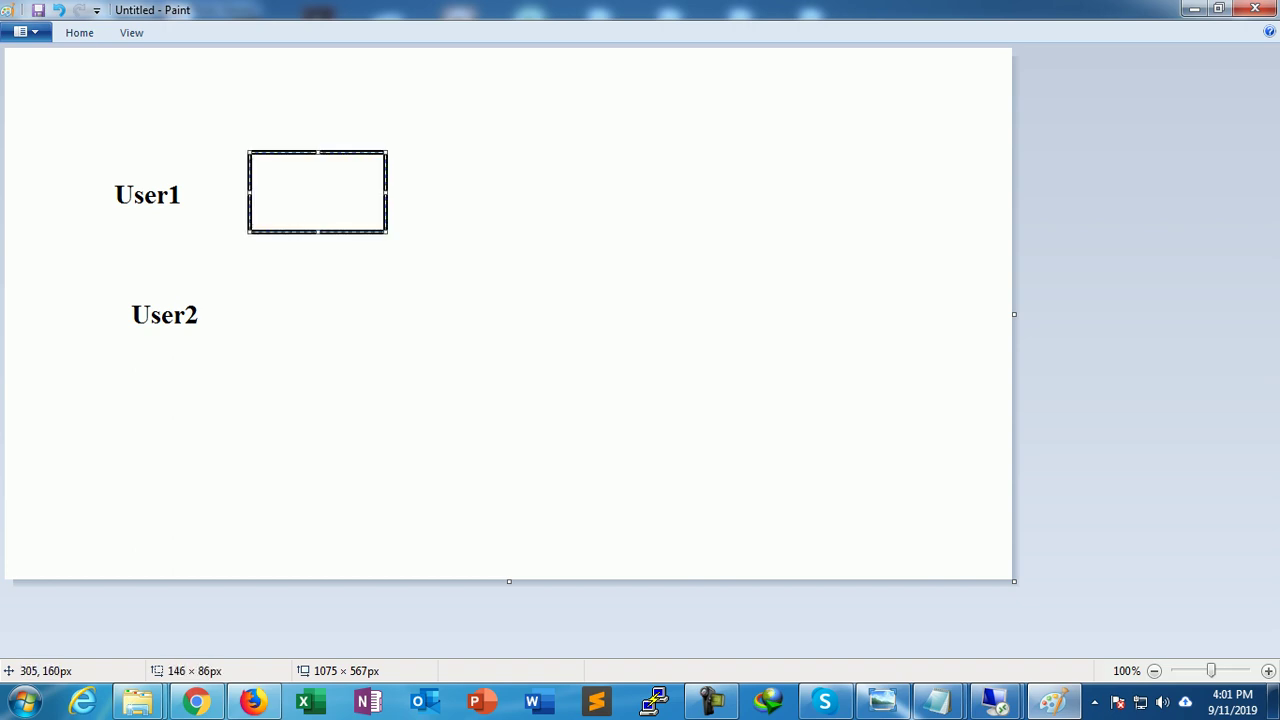
click(241, 296)
drag(249, 285, 388, 363)
Add the text "Mailbox" inside each of the two rectangles.
click(79, 32)
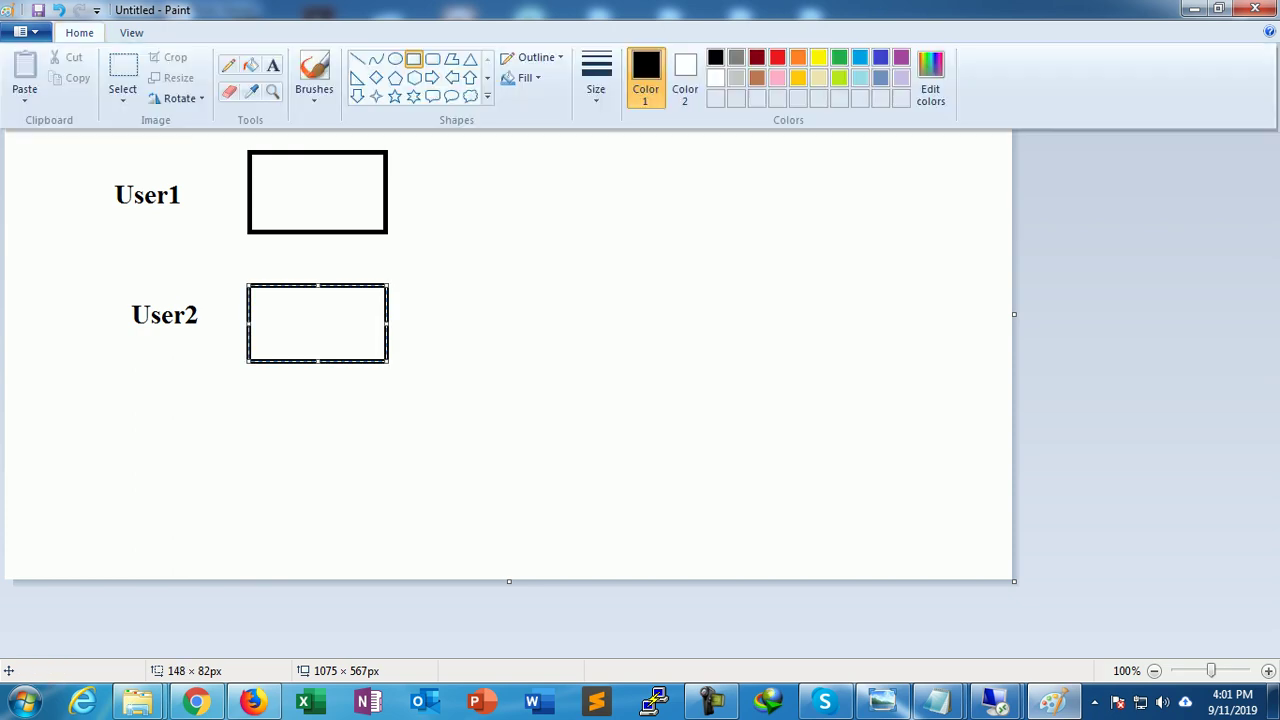
click(272, 65)
click(264, 170)
text(Mailbox)
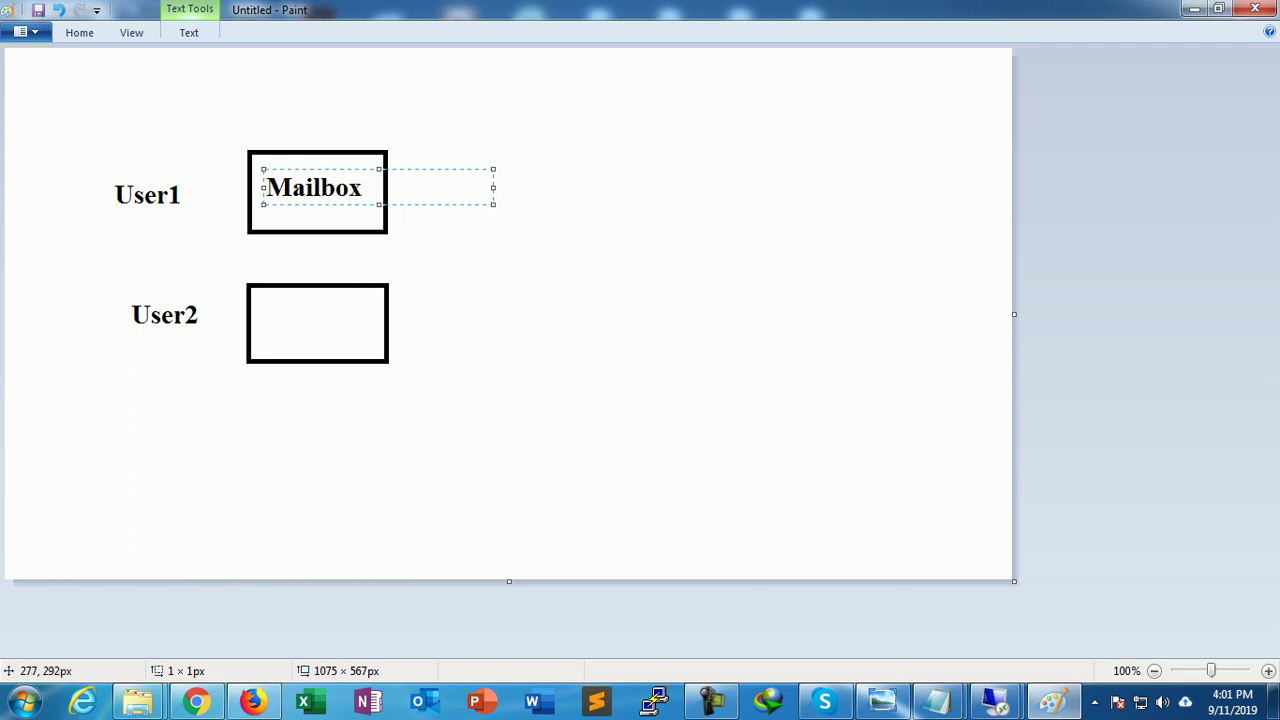
click(282, 333)
click(269, 297)
text(Mailbox)
click(475, 275)
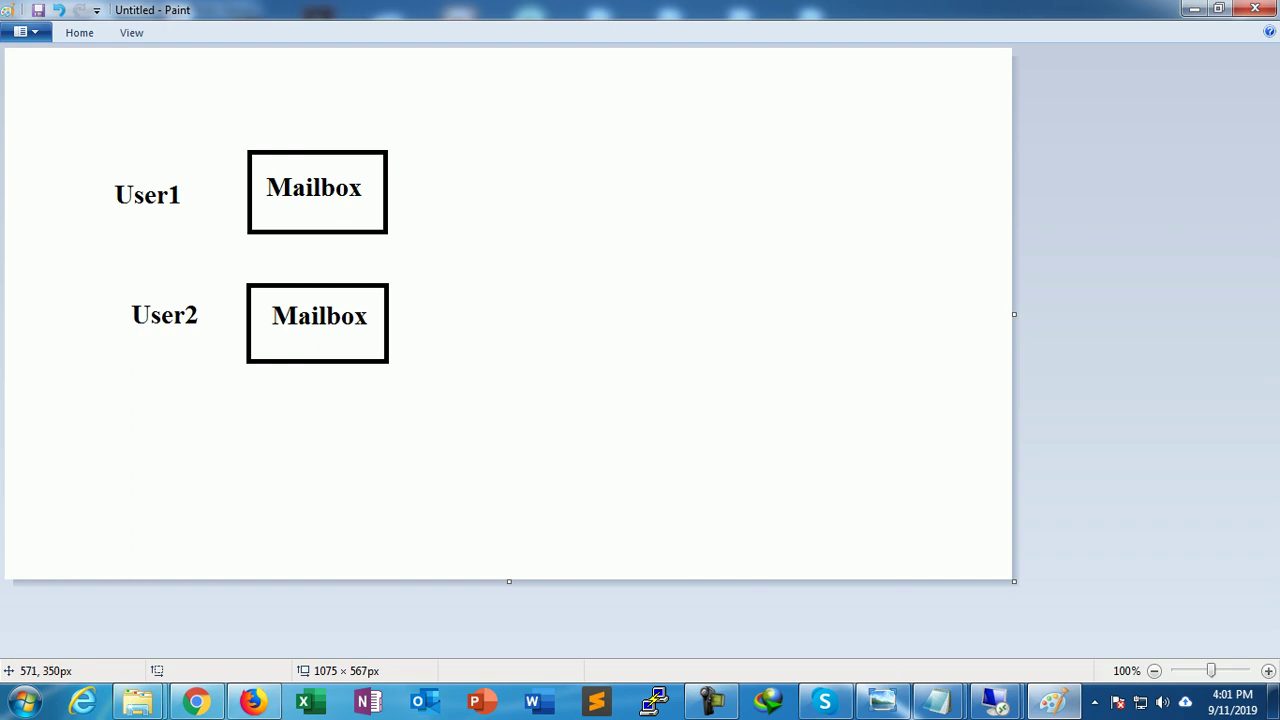
Draw a rectangle of about 194 × 323 px enclosing both Mailbox boxes.
click(79, 32)
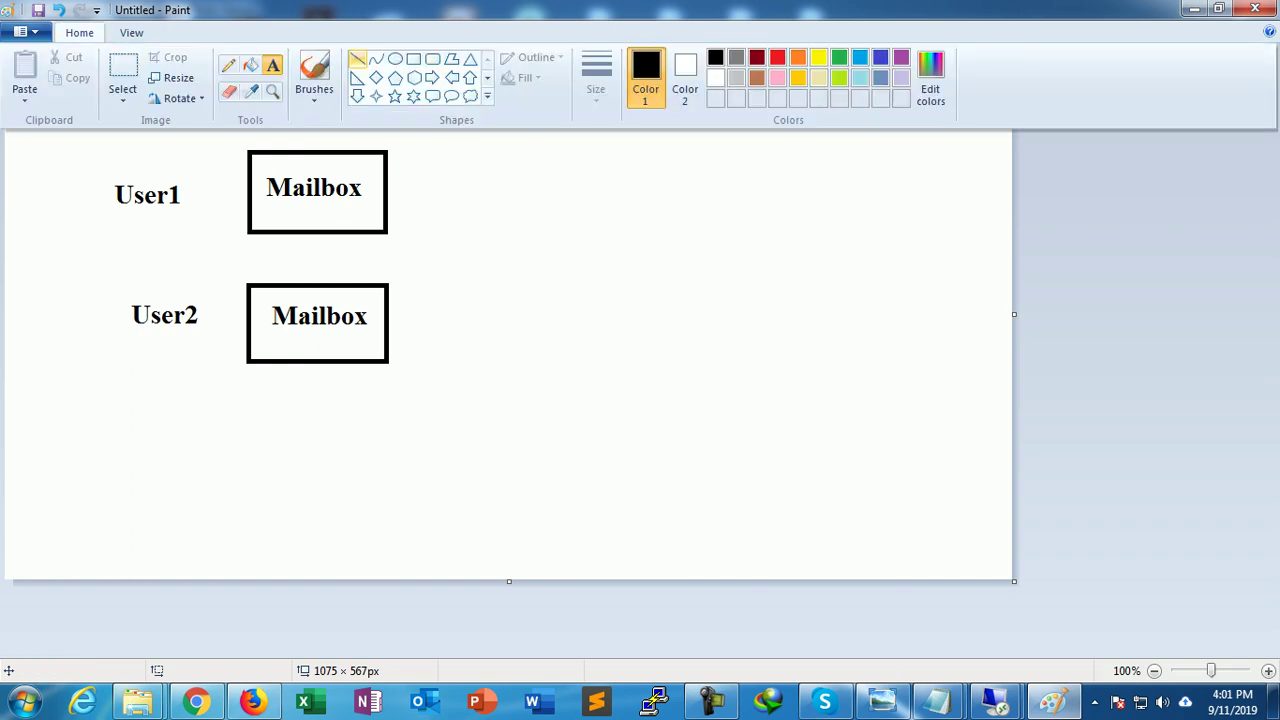
click(357, 58)
mouse_move(229, 121)
mouse_down()
mouse_move(229, 350)
mouse_move(365, 429)
mouse_move(410, 424)
mouse_up()
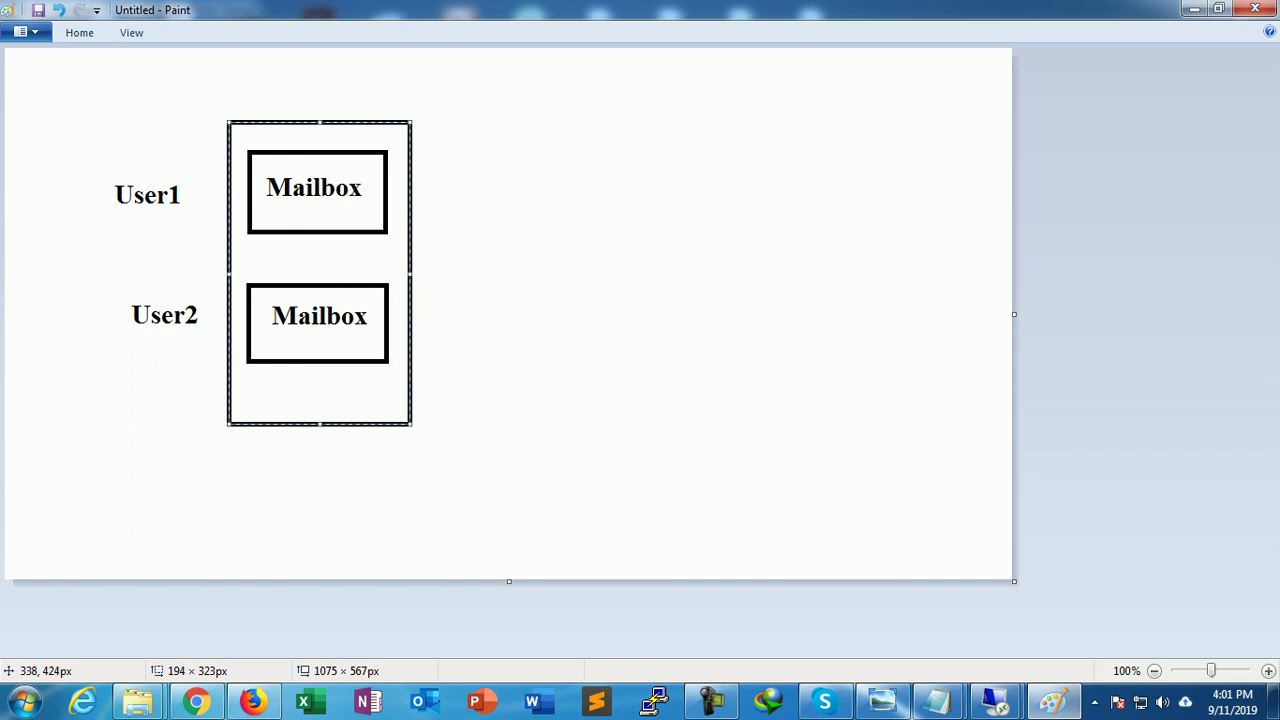
Caption the enclosing rectangle "Mailbox database" and align the text beneath it.
click(79, 32)
click(272, 65)
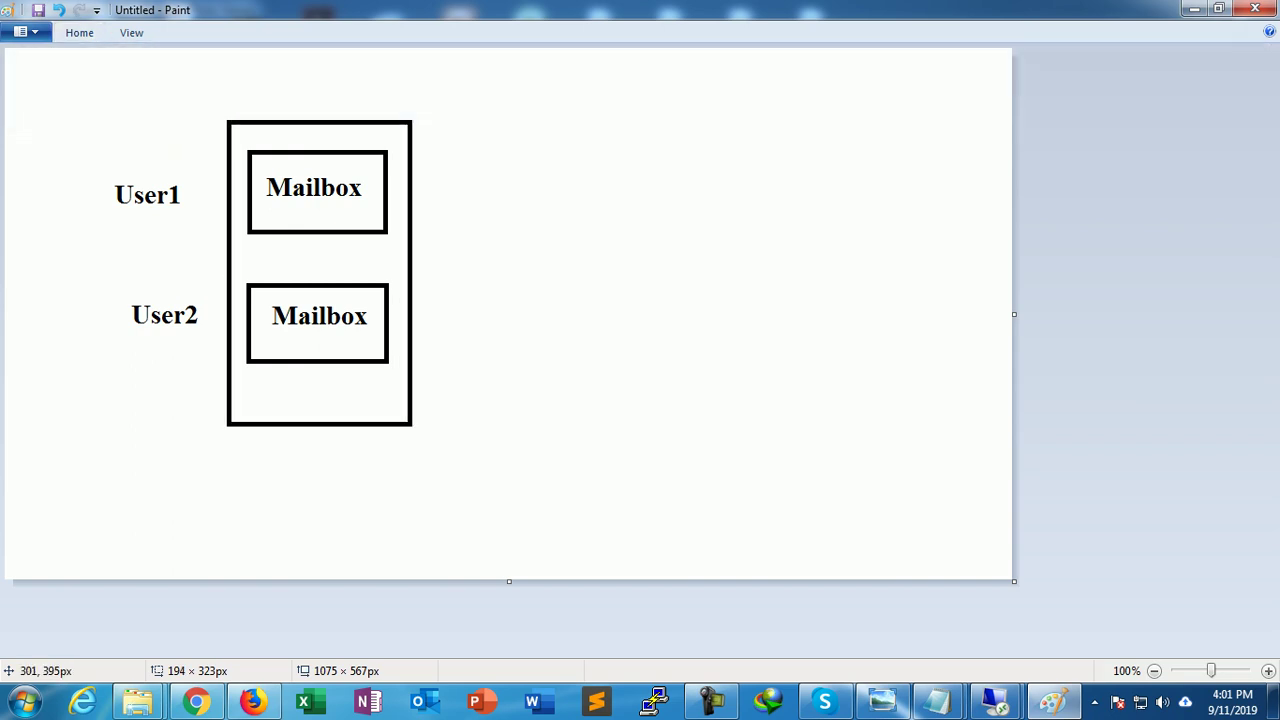
click(257, 442)
text(Mailbox database)
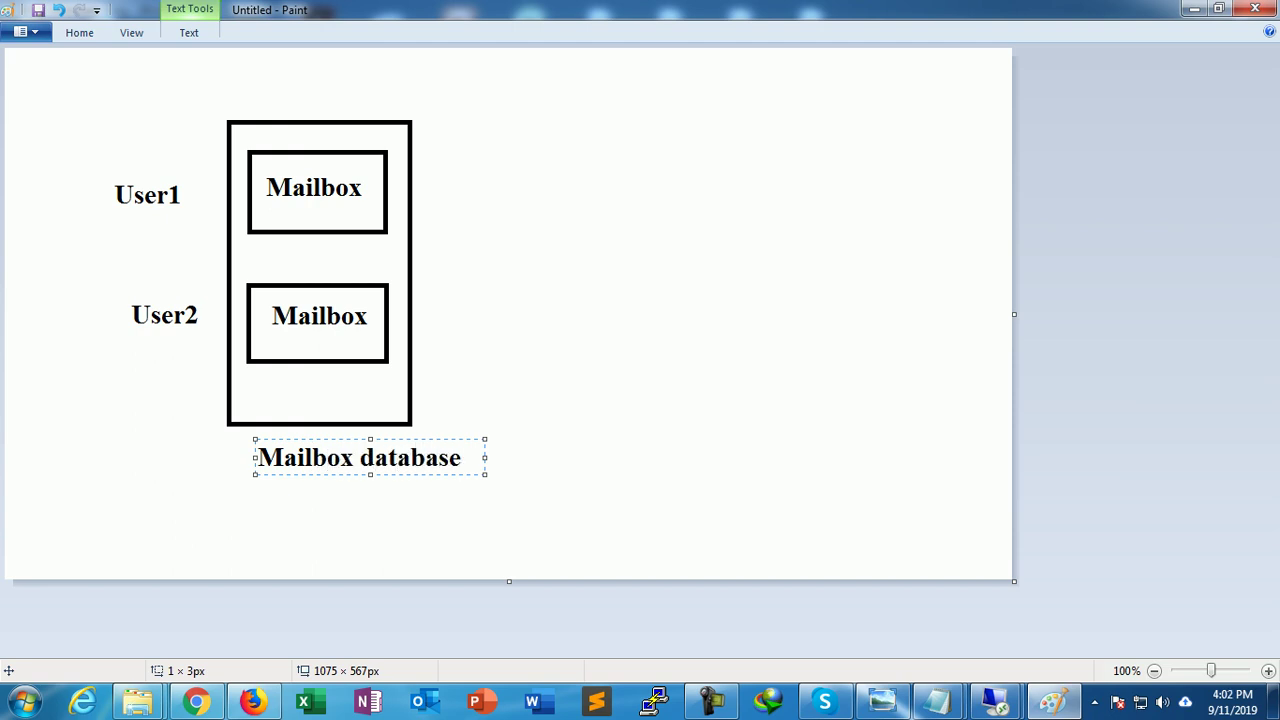
drag(256, 457, 215, 462)
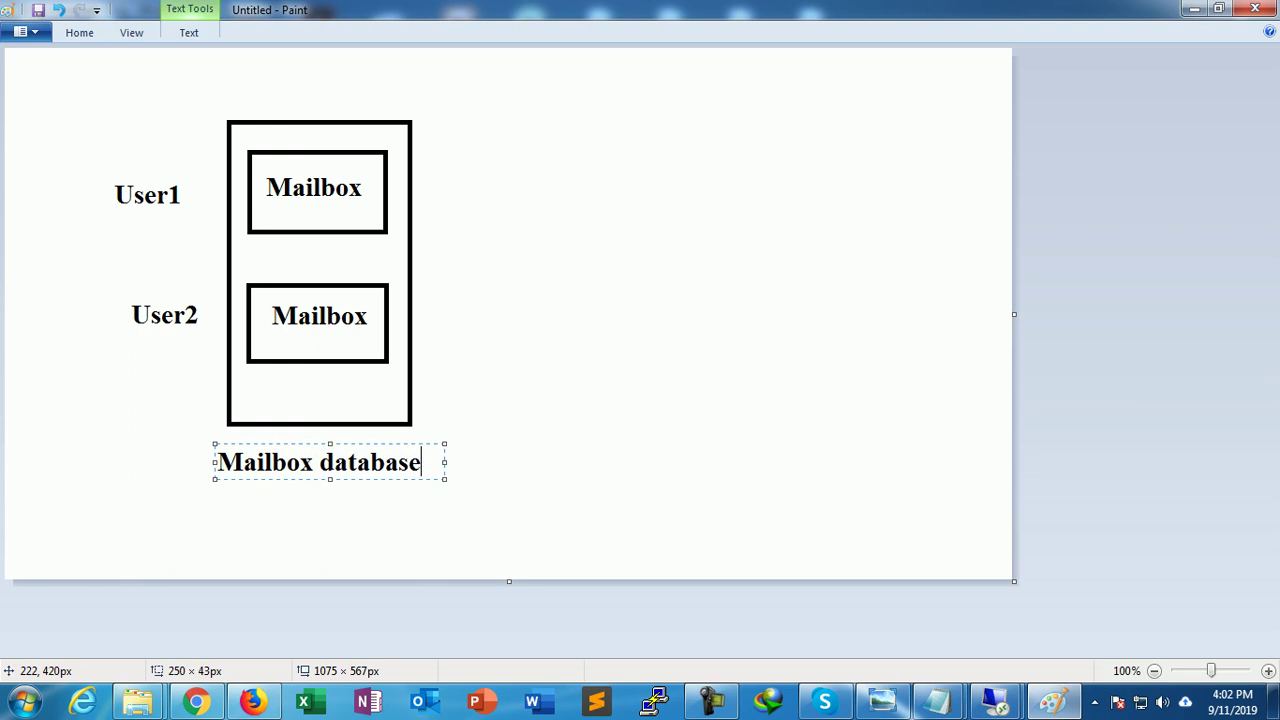
click(519, 394)
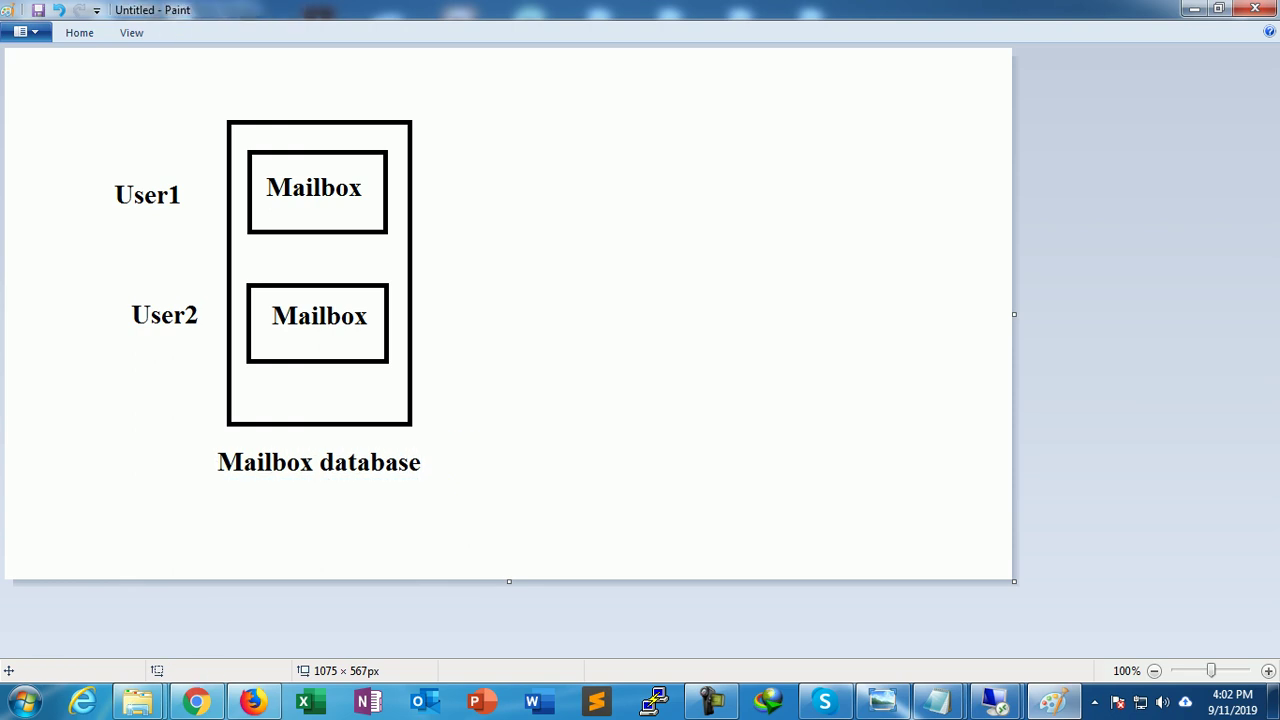
Return to the Notepad notes and highlight the mailbox database definition, the .edb storage sentence, and the mailbox store component list.
click(1193, 9)
mouse_move(3, 91)
mouse_down()
mouse_move(462, 91)
mouse_move(4, 111)
mouse_up()
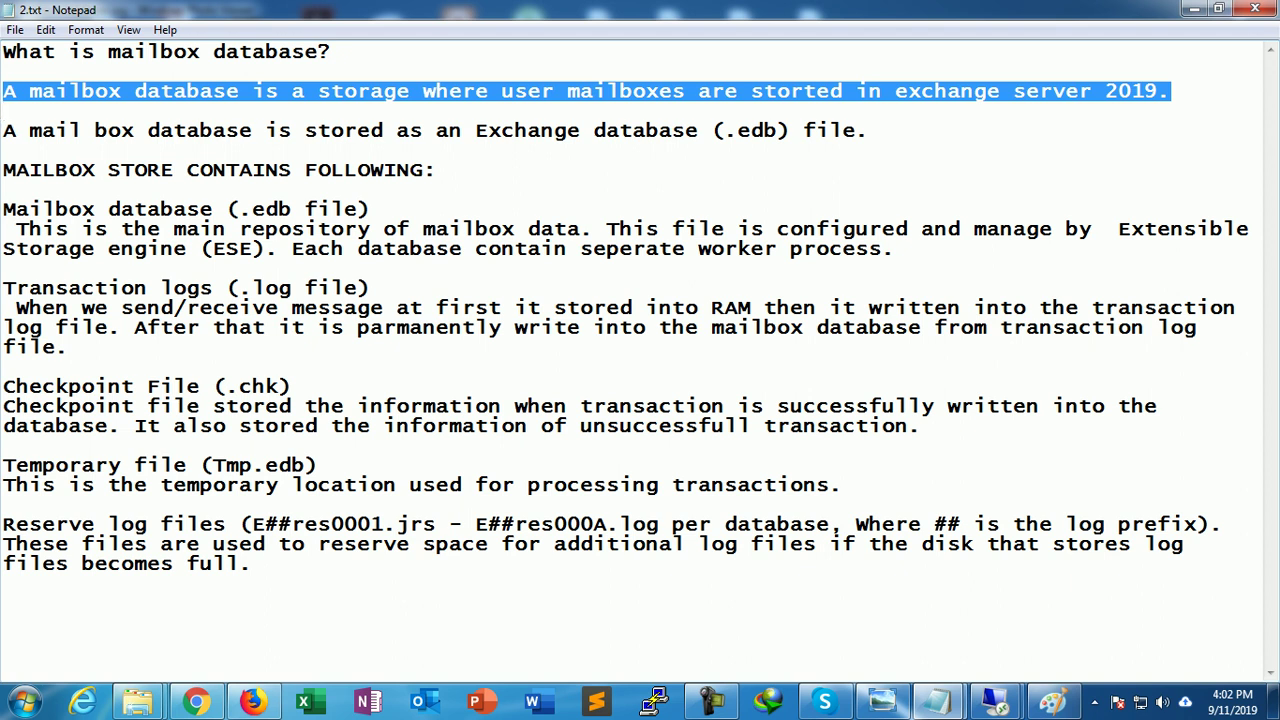
drag(3, 130, 868, 130)
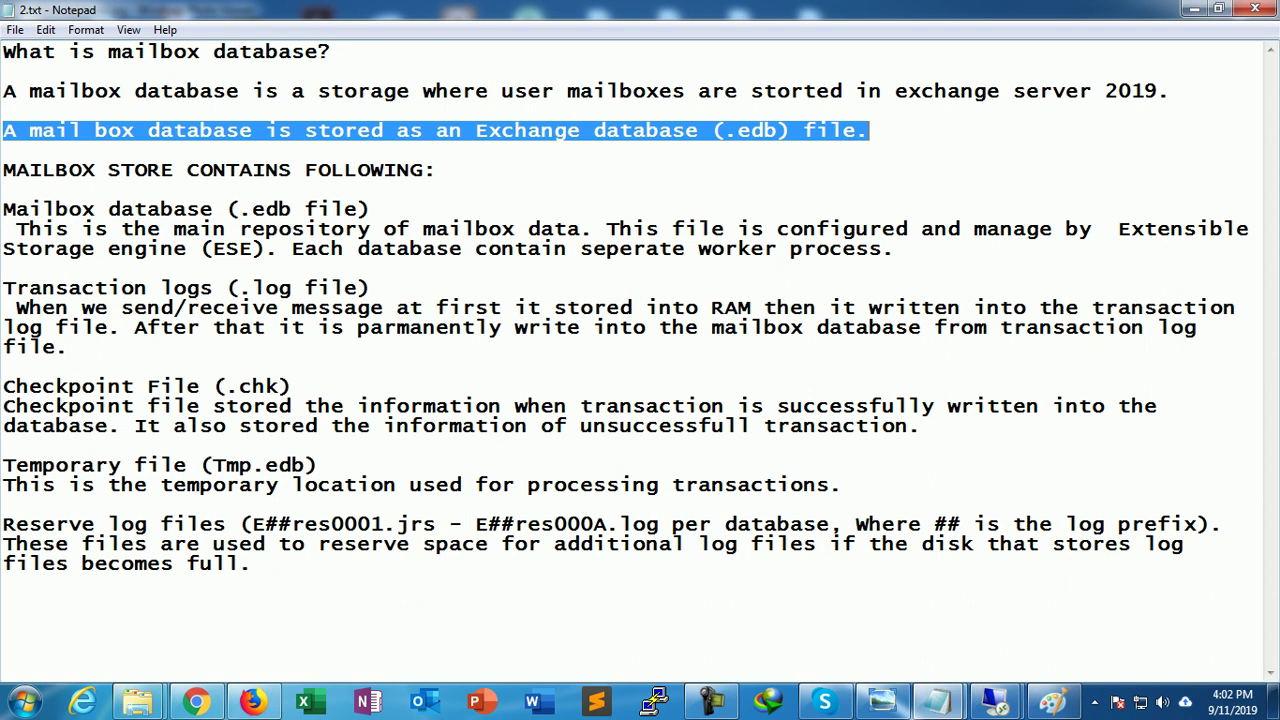
drag(3, 209, 260, 565)
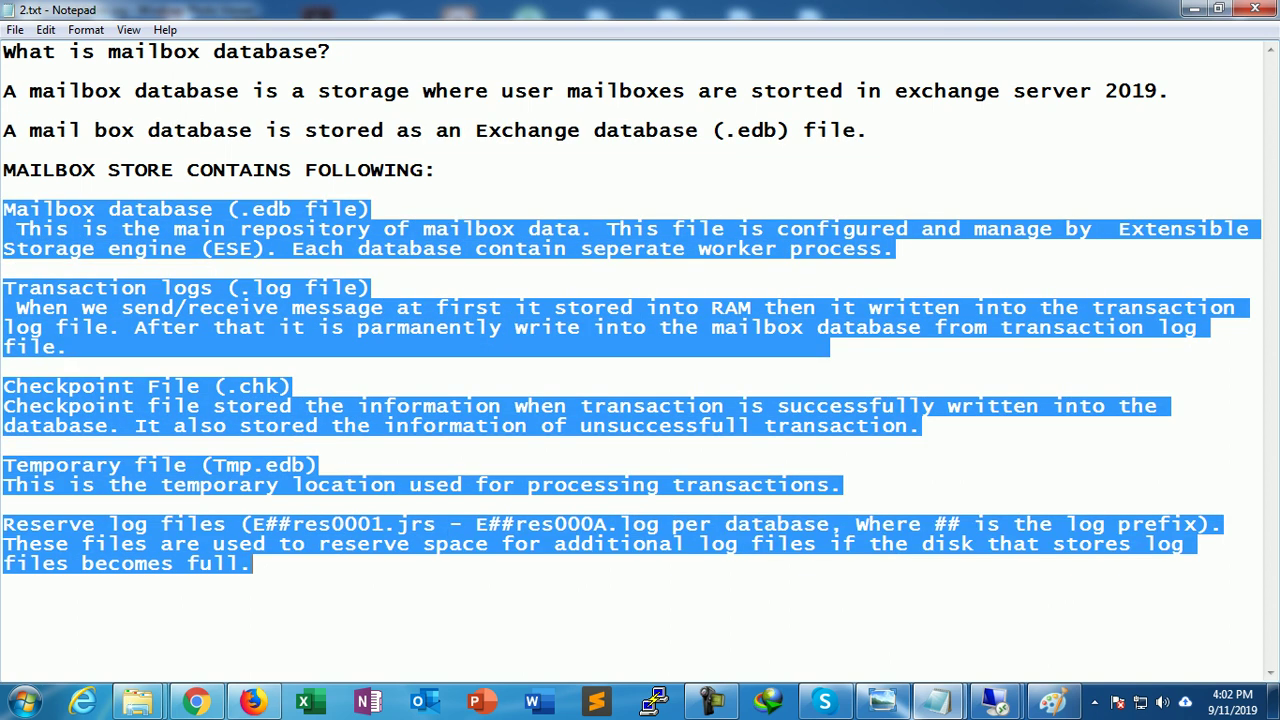
click(371, 287)
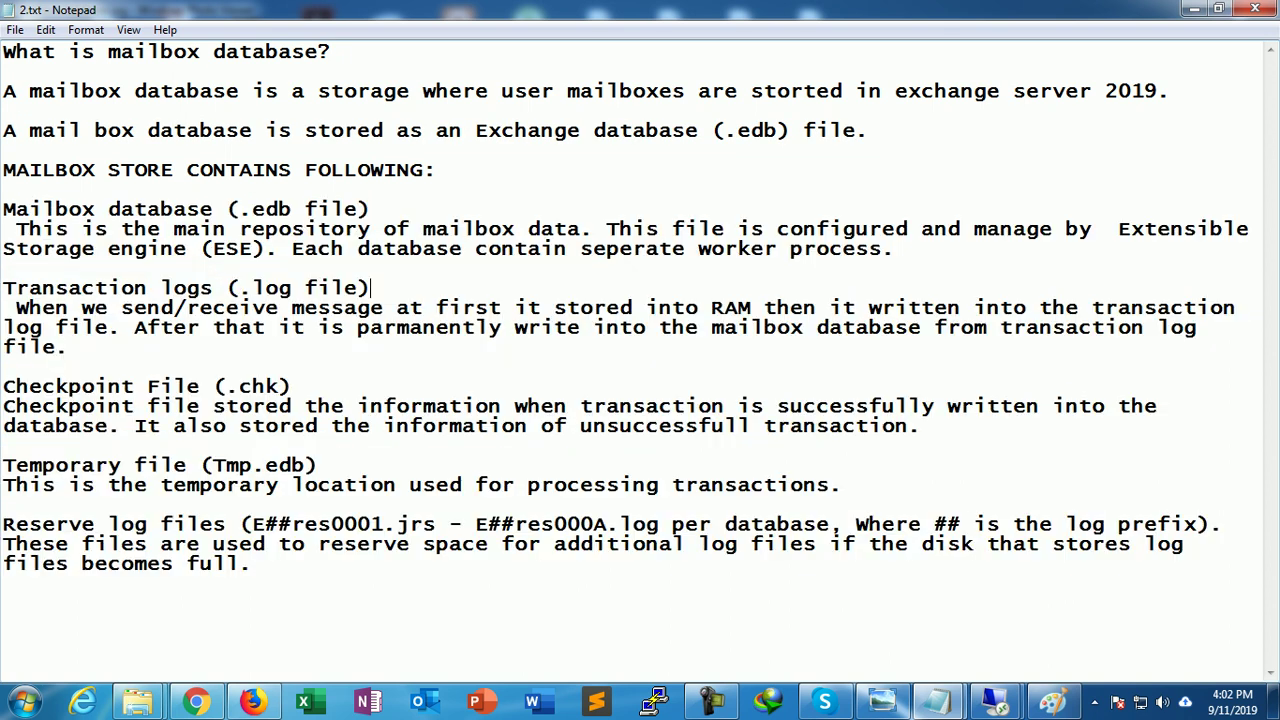
Highlight the "Mailbox database (.edb file)" heading and its sentences on the main repository and the Extensible Storage engine (ESE).
drag(3, 209, 371, 209)
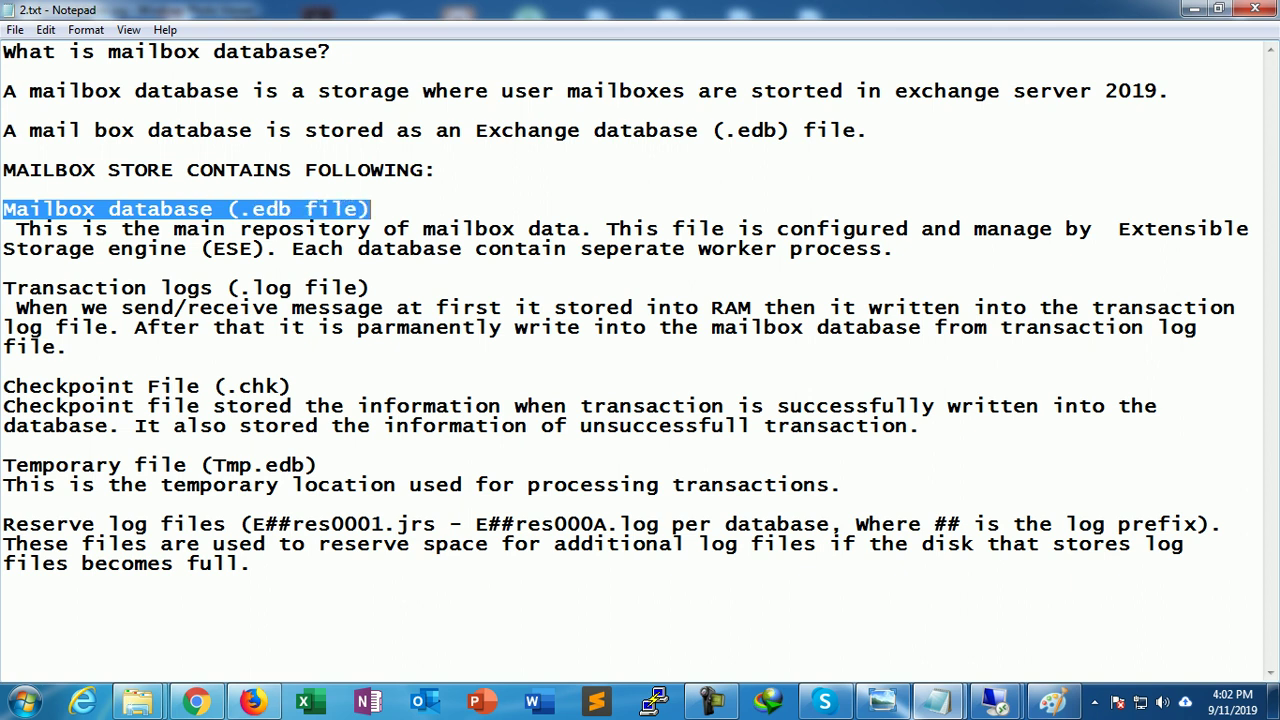
drag(16, 229, 581, 229)
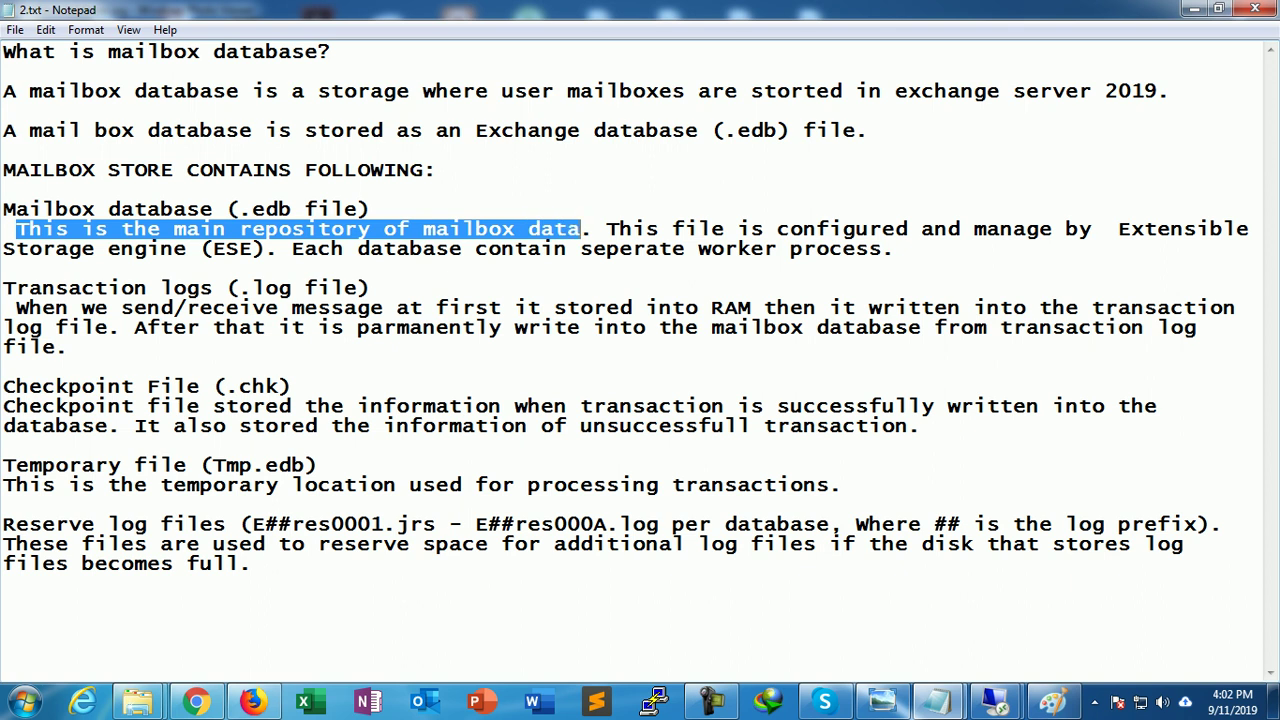
drag(618, 229, 266, 249)
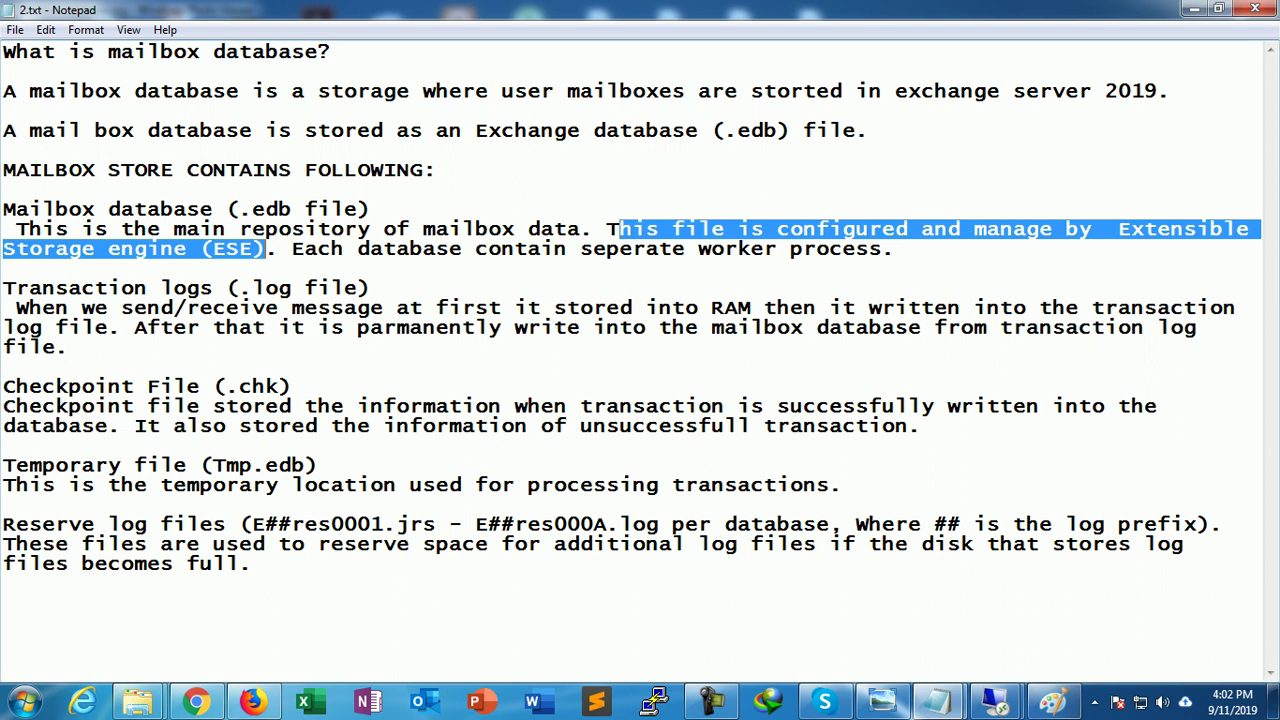
Select the sentence "Each database contain seperate worker process." in the mailbox database section.
click(266, 249)
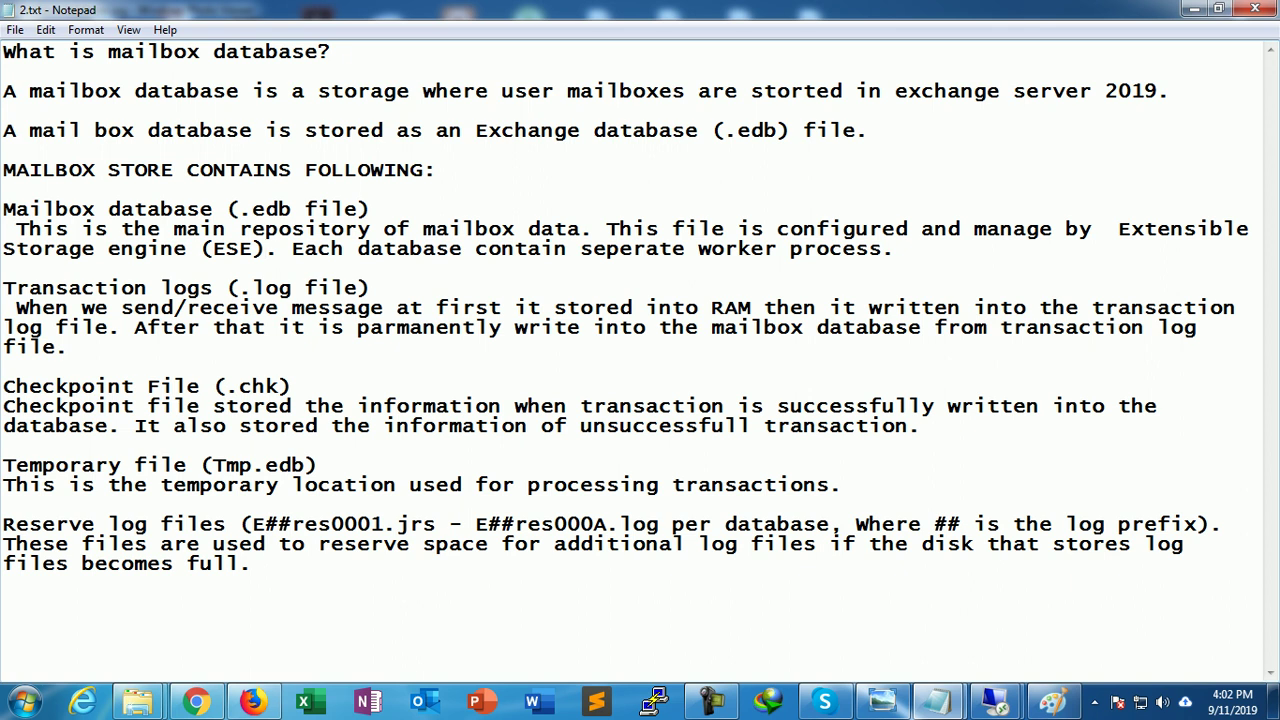
key(shift+Right)
key(shift+Right)
key(shift+Right)
key(shift+Right)
key(shift+Right)
key(shift+Right)
key(shift+Right)
key(shift+Right)
key(shift+Right)
key(shift+Right)
key(shift+Right)
key(shift+Right)
key(shift+Right)
key(shift+Right)
key(shift+Right)
key(shift+Right)
key(shift+Right)
key(shift+Right)
key(shift+Down)
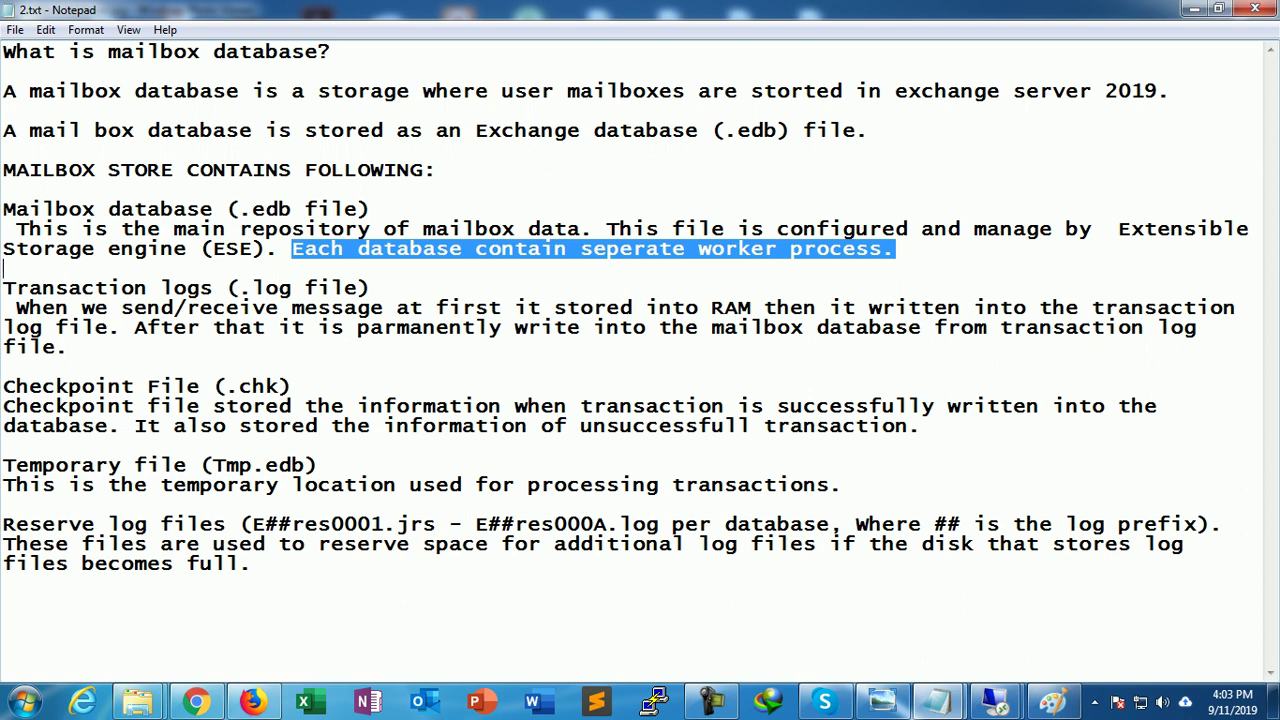
Highlight the "Transaction logs (.log file)" heading and its first sentence about messages going from RAM into the transaction log file.
click(42, 288)
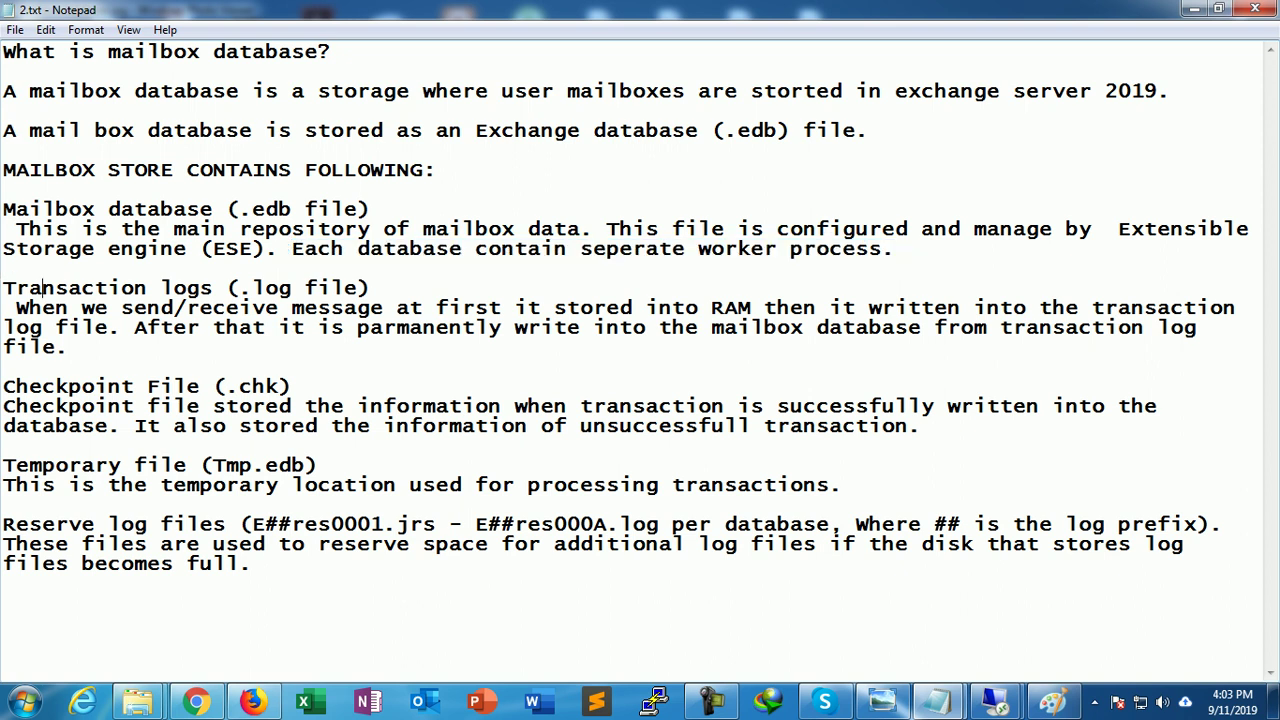
drag(42, 288, 370, 288)
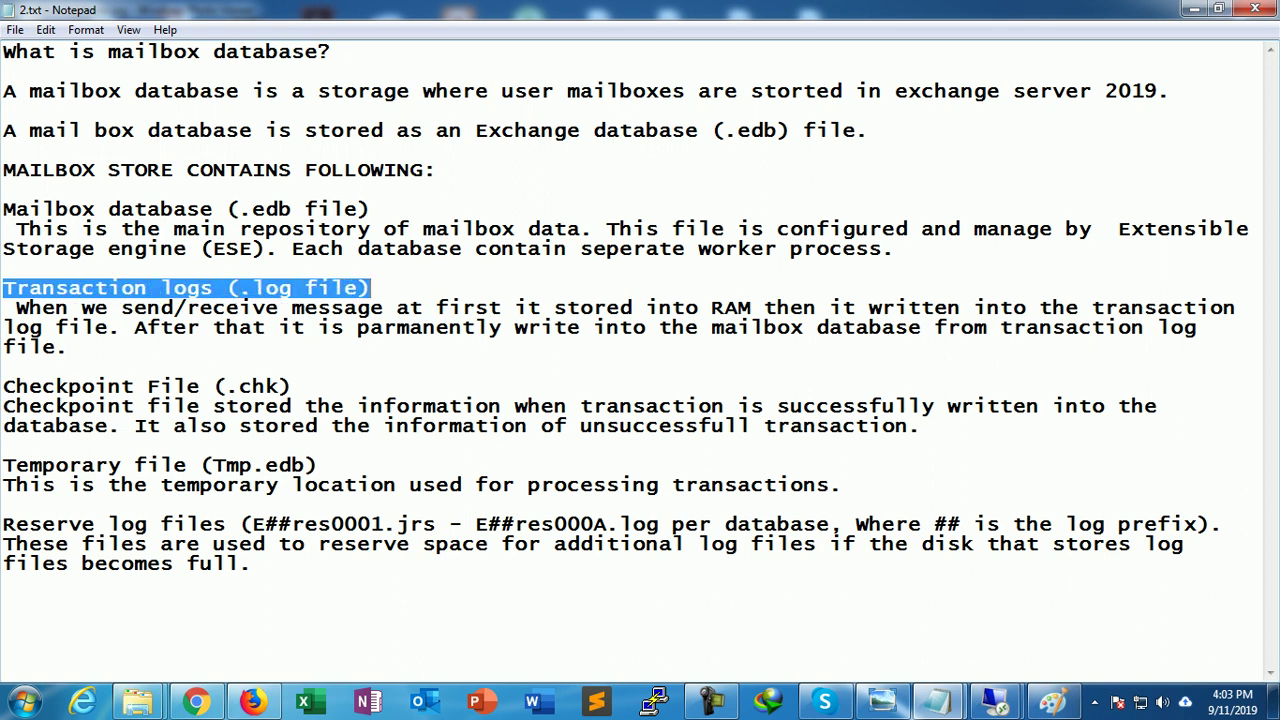
drag(16, 308, 122, 327)
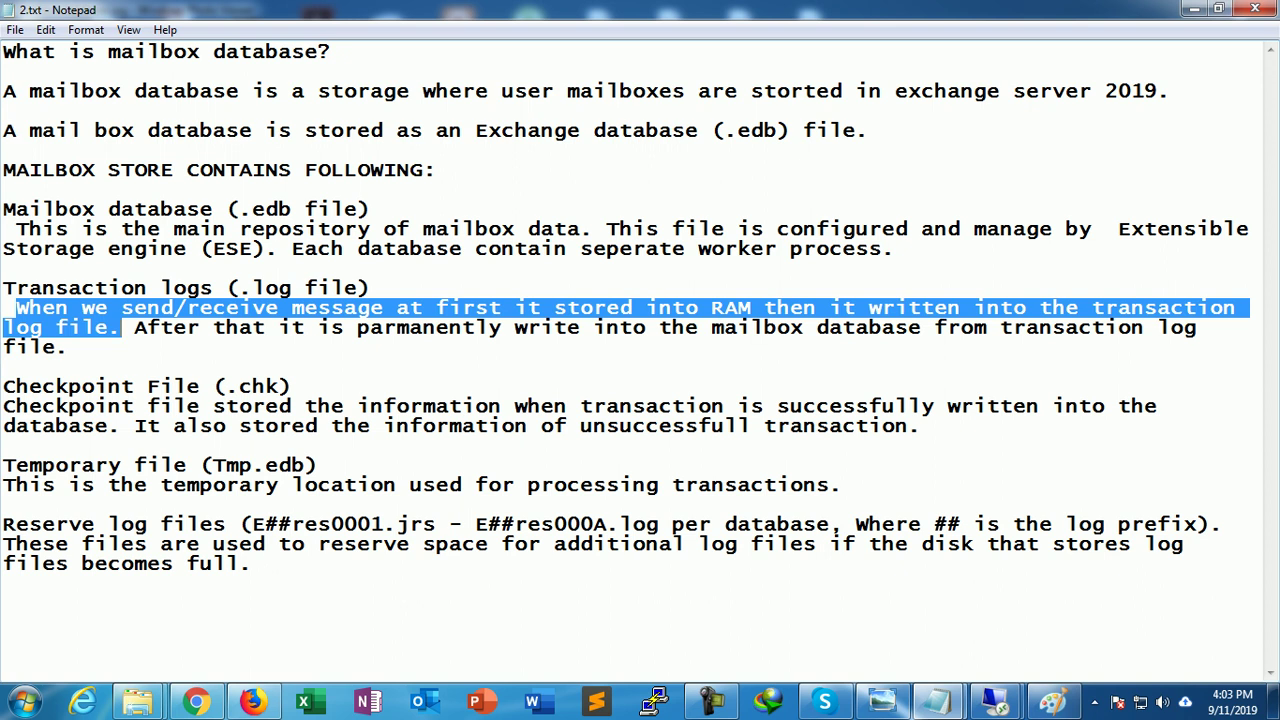
click(122, 327)
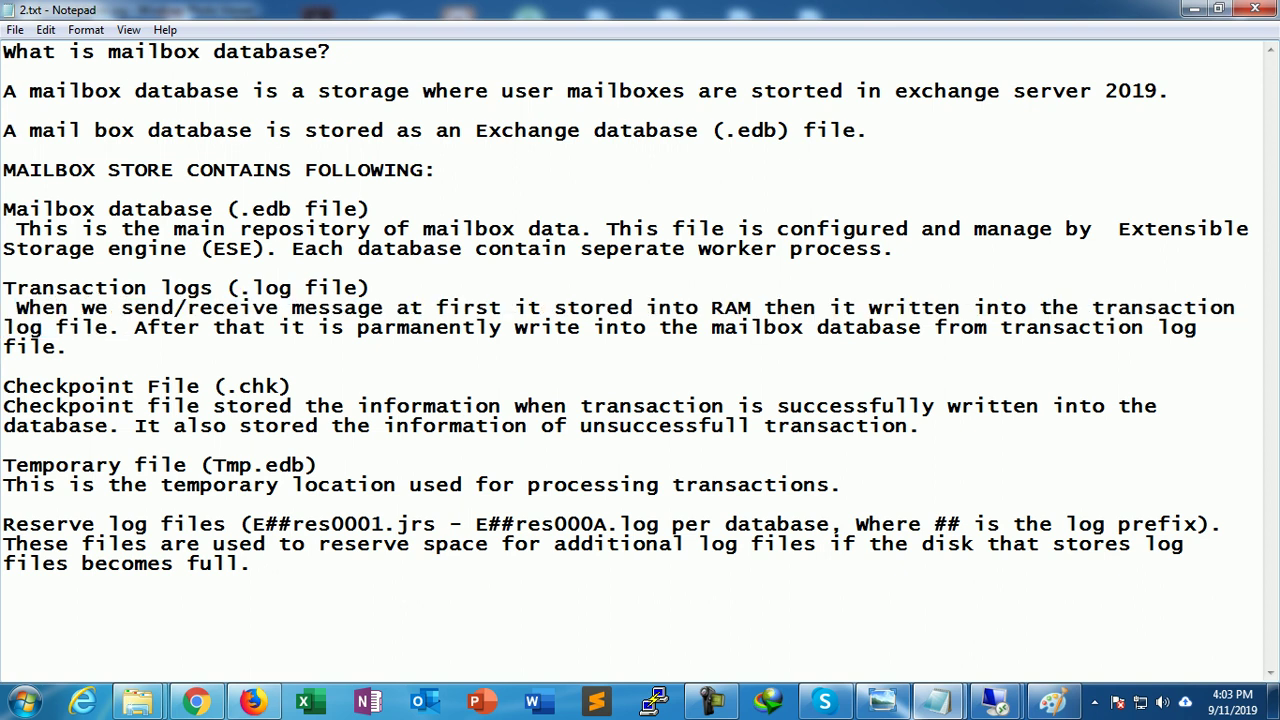
Highlight the transaction logs sentence about permanent writing into the mailbox database, and the "Transaction logs (.log file)" heading.
drag(134, 327, 830, 347)
click(830, 347)
drag(3, 288, 372, 288)
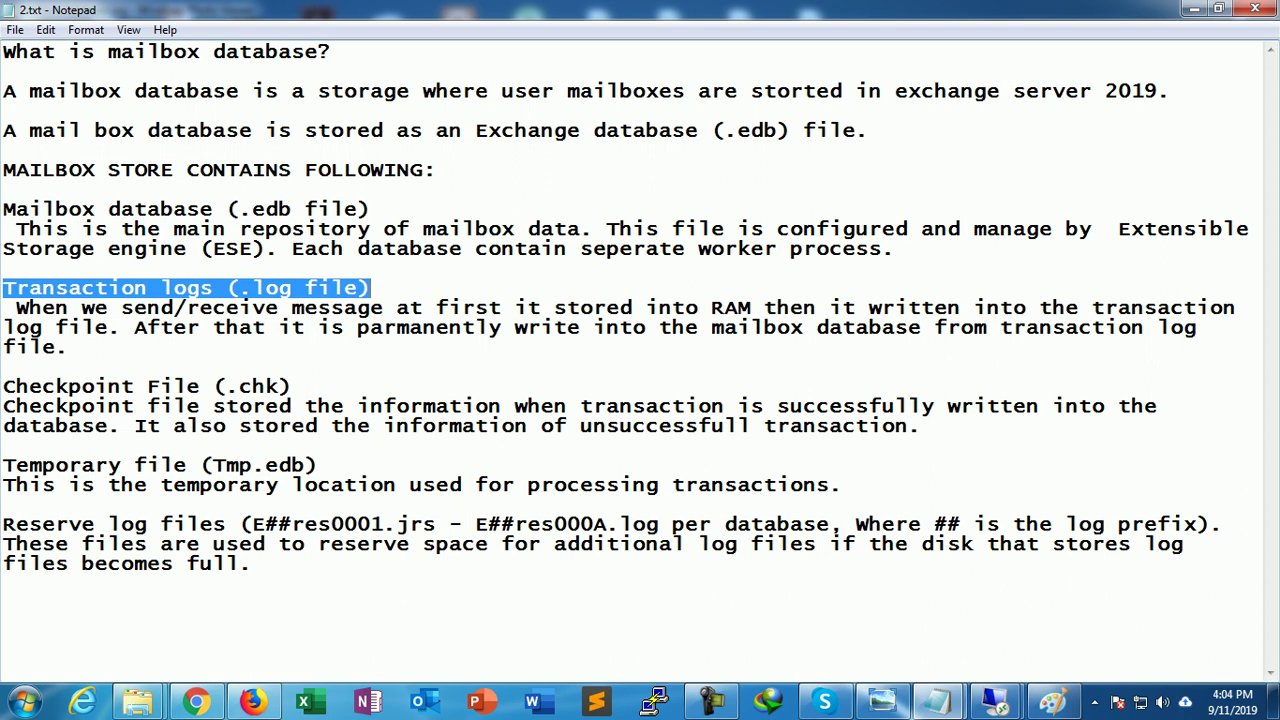
Highlight the "Checkpoint File (.chk)" heading and its description, and clear the selection on the blank line below.
drag(3, 386, 292, 386)
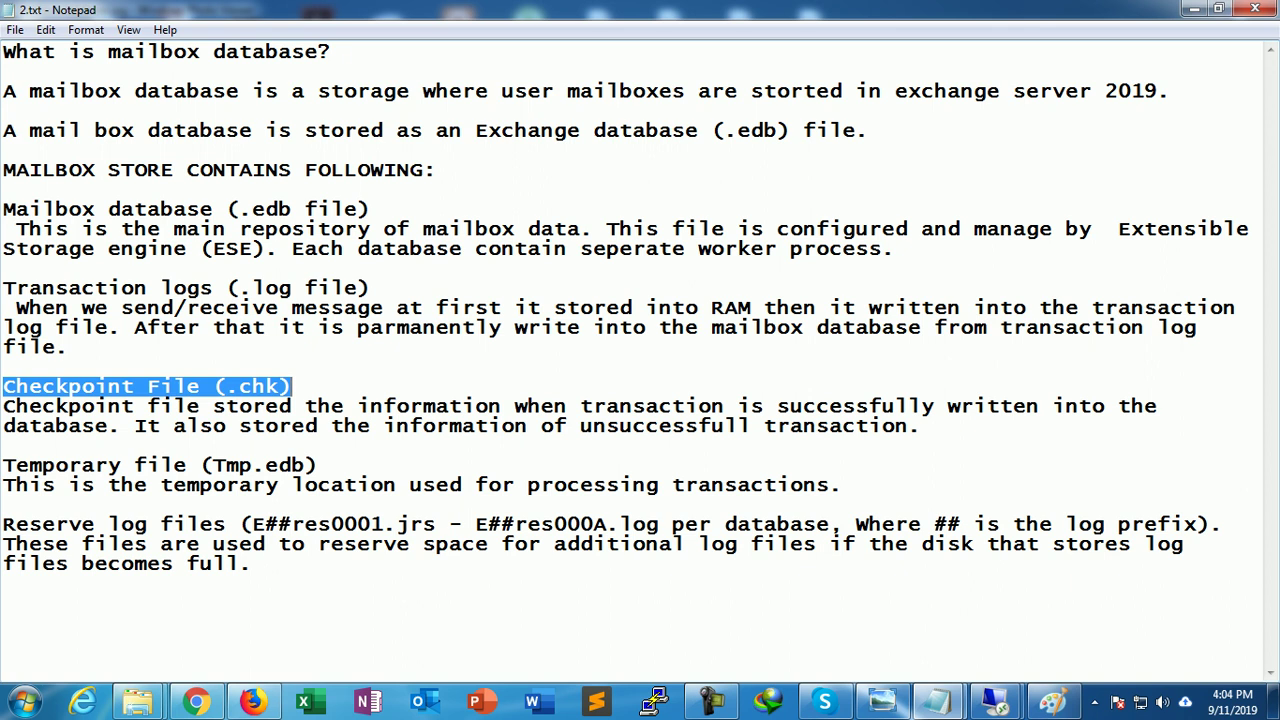
drag(3, 406, 318, 445)
click(318, 445)
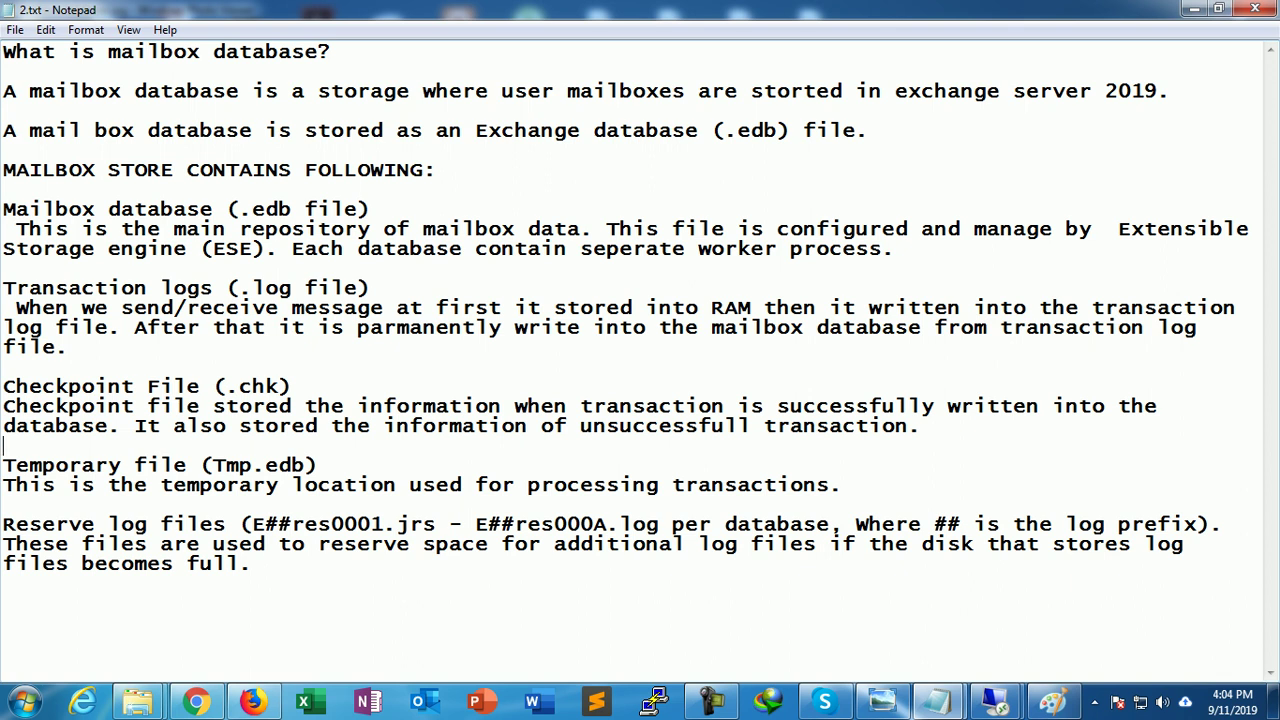
Highlight the "Temporary file (Tmp.edb)" heading and its sentence about the temporary location used for processing transactions.
click(108, 465)
drag(3, 465, 16, 465)
key(shift+Right)
key(shift+Right)
key(shift+Right)
key(shift+Right)
key(shift+Right)
key(shift+Right)
key(shift+Right)
key(shift+Right)
key(shift+Right)
key(shift+Right)
key(shift+Right)
key(shift+Right)
key(shift+Right)
key(shift+Right)
key(shift+Right)
key(shift+Right)
key(shift+Right)
key(shift+Right)
key(shift+Right)
key(shift+Right)
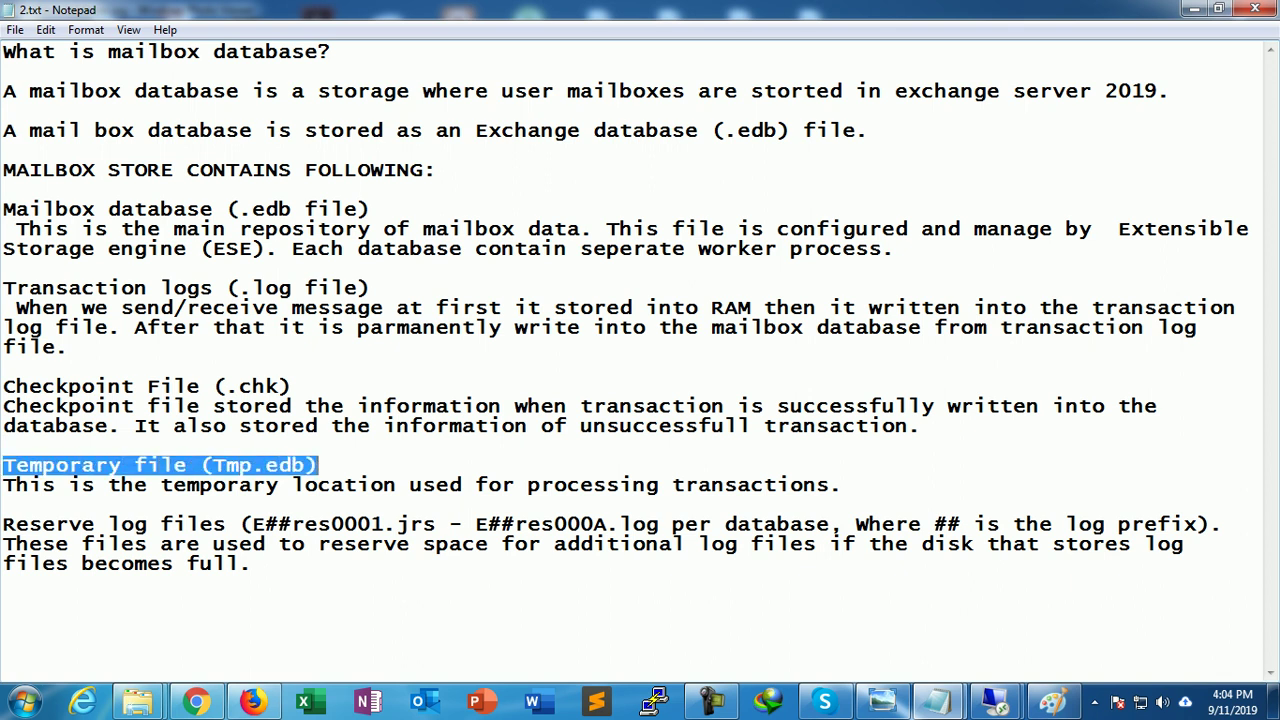
key(Right)
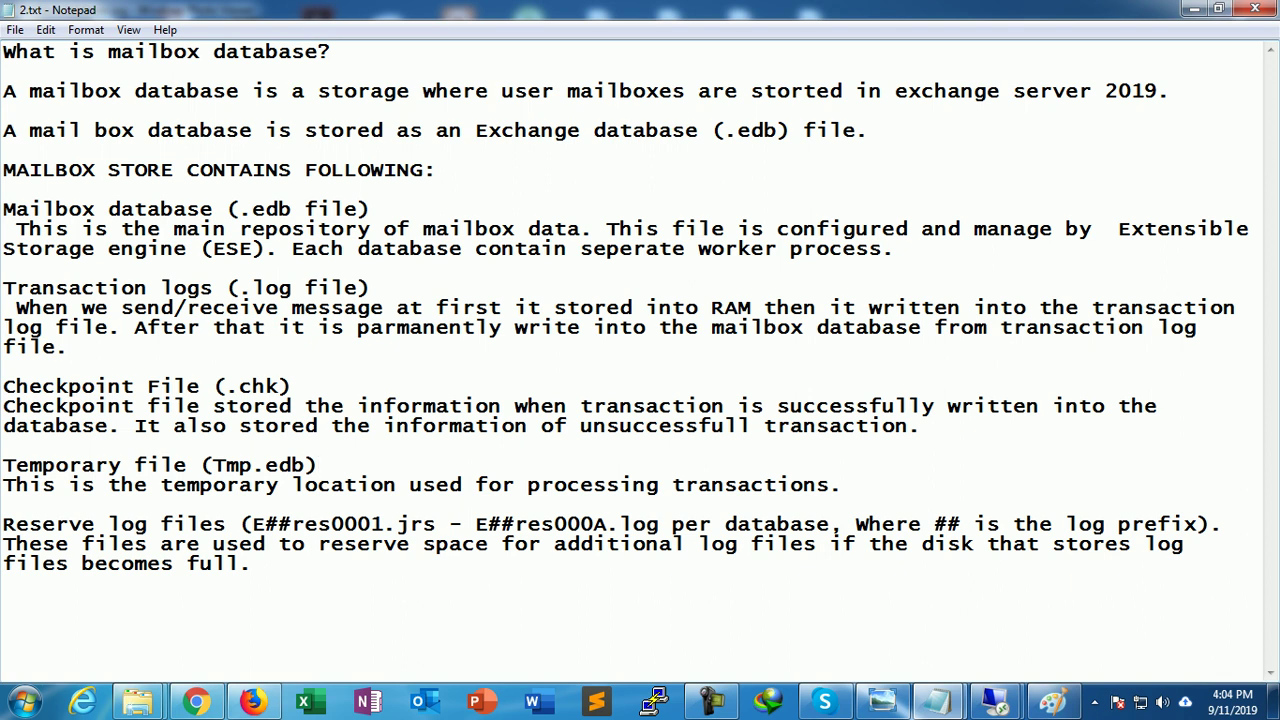
drag(3, 484, 489, 484)
drag(843, 484, 3, 484)
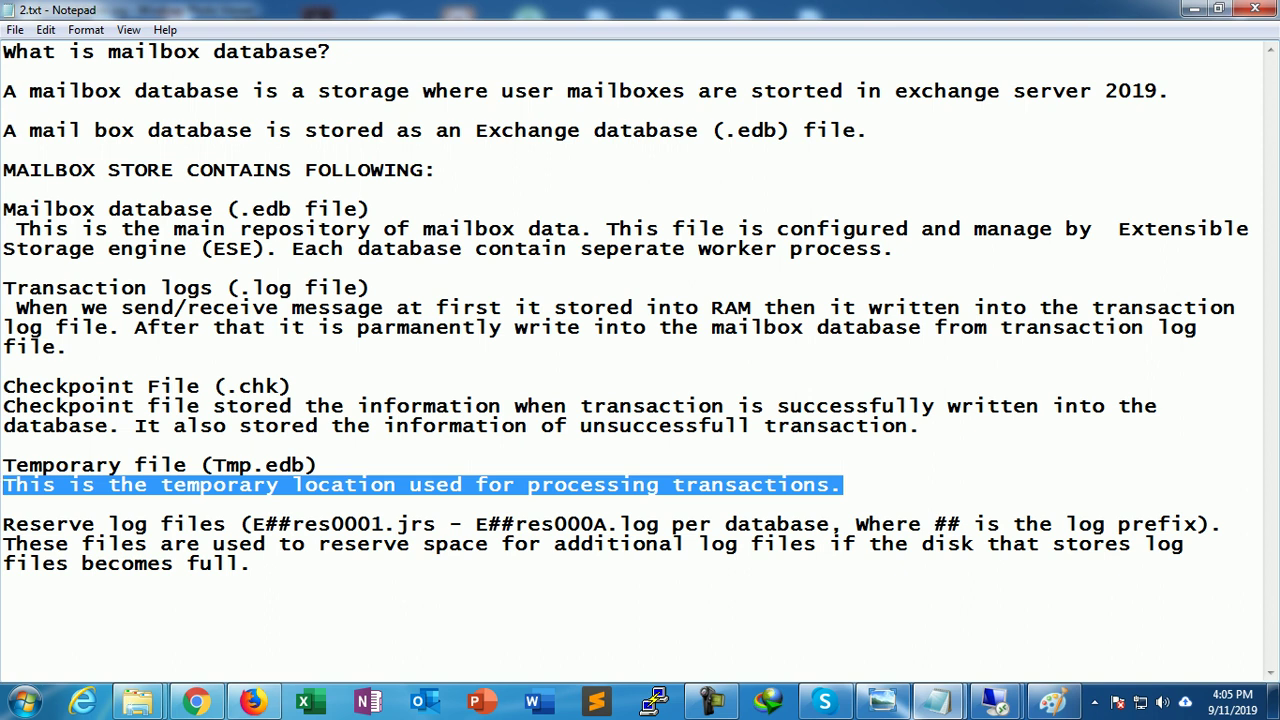
Highlight "E##res0001.jrs", the "##" log prefix placeholders, and the word "Reserve" in the reserve log files line.
drag(252, 524, 436, 524)
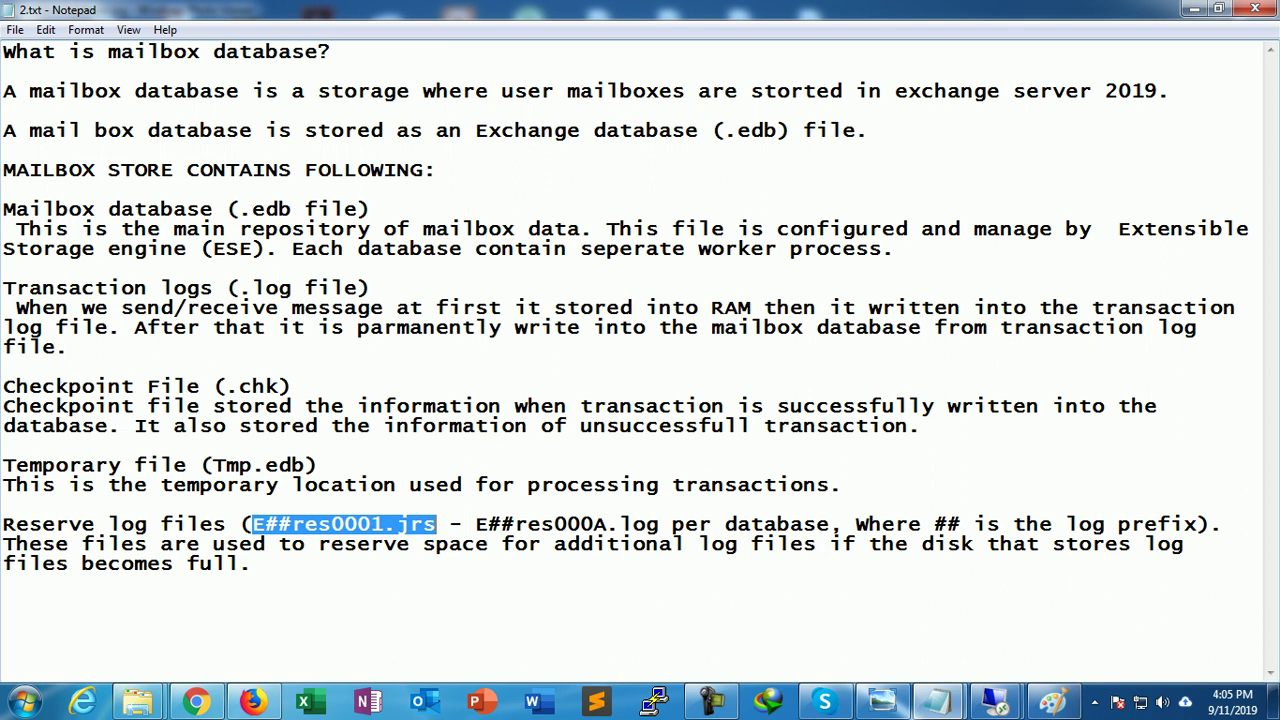
click(646, 544)
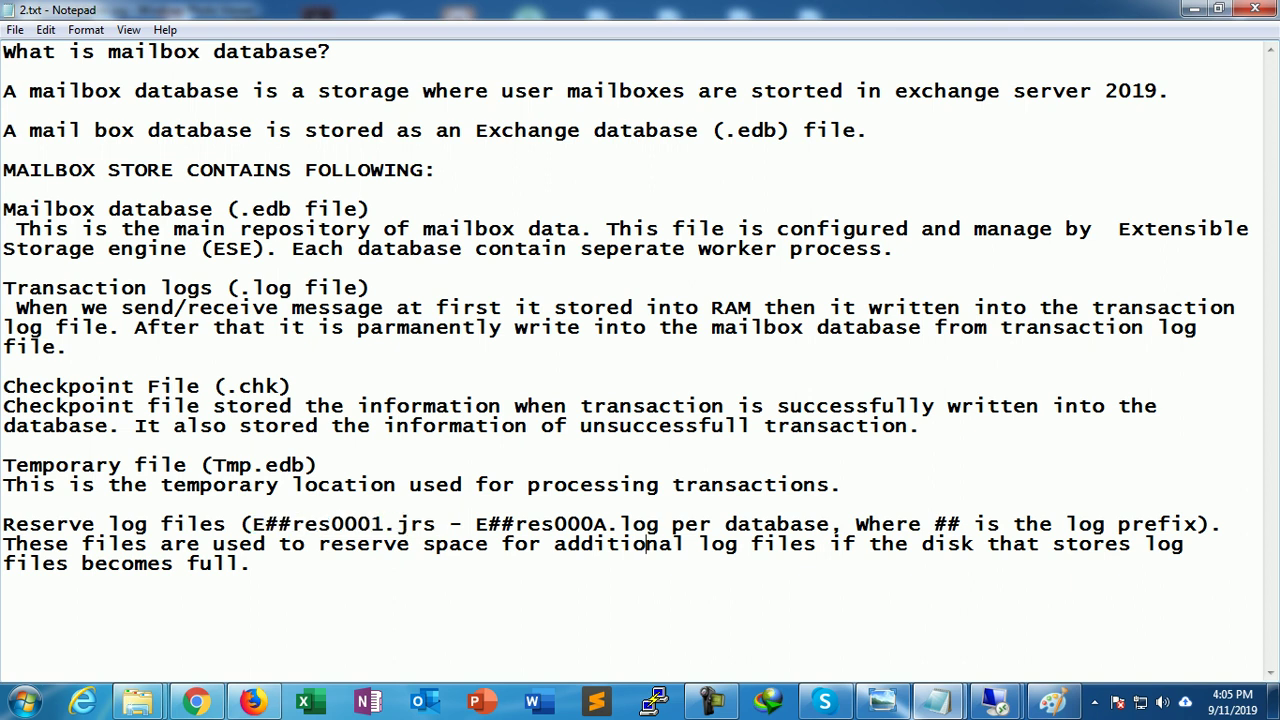
drag(934, 524, 961, 524)
drag(489, 524, 515, 524)
drag(3, 524, 108, 524)
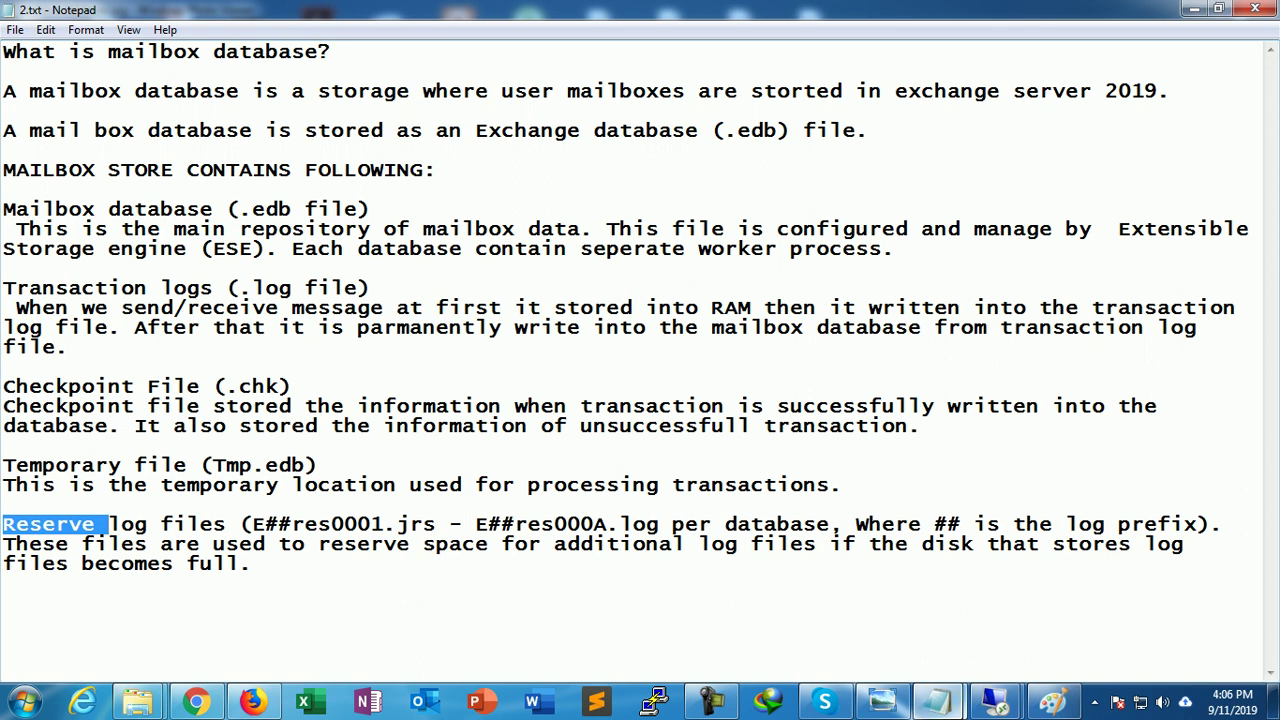
Switch to the 10.10.10.221 remote desktop session and open Local Disk (C:) in a maximized File Explorer window.
mouse_move(993, 702)
click(1097, 600)
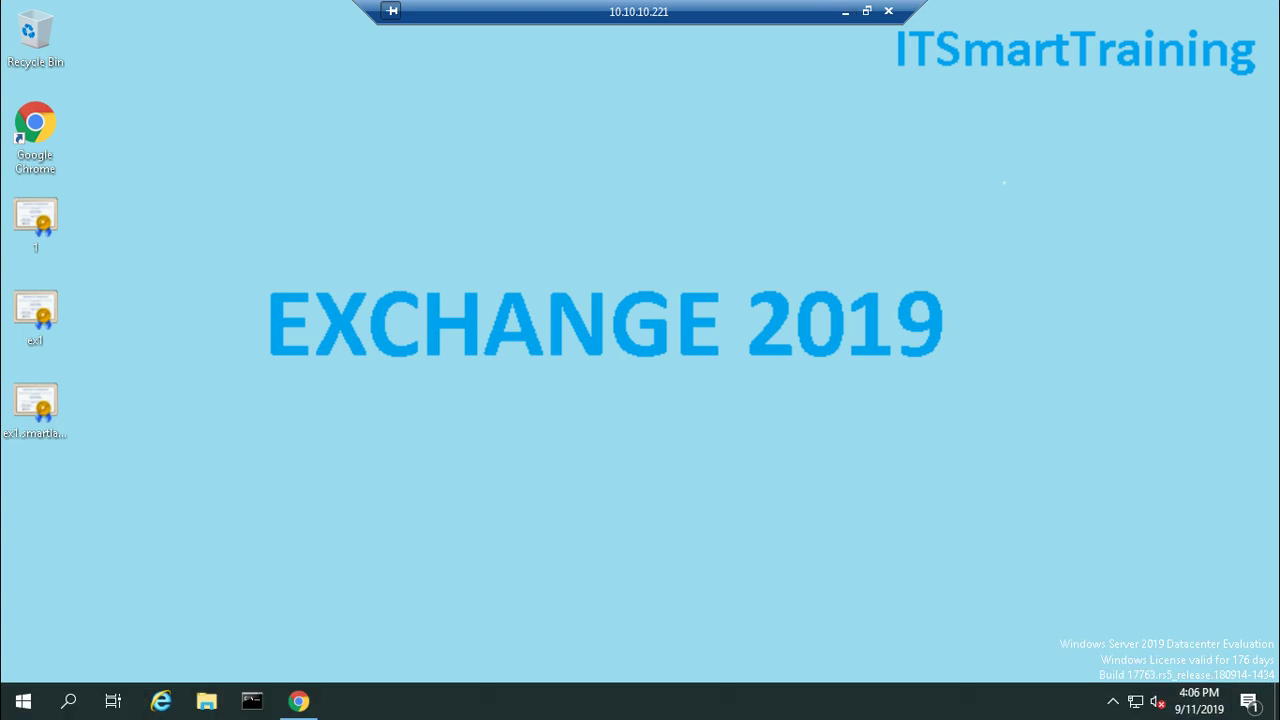
click(206, 701)
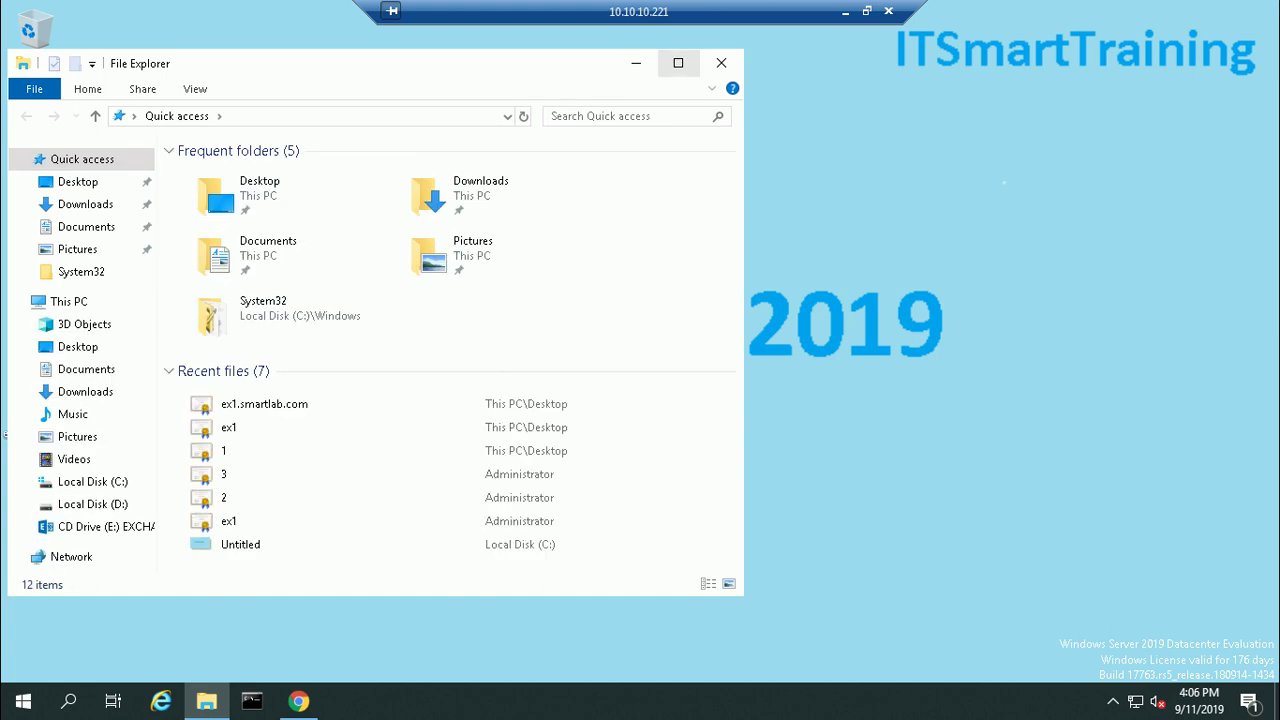
click(679, 64)
click(85, 425)
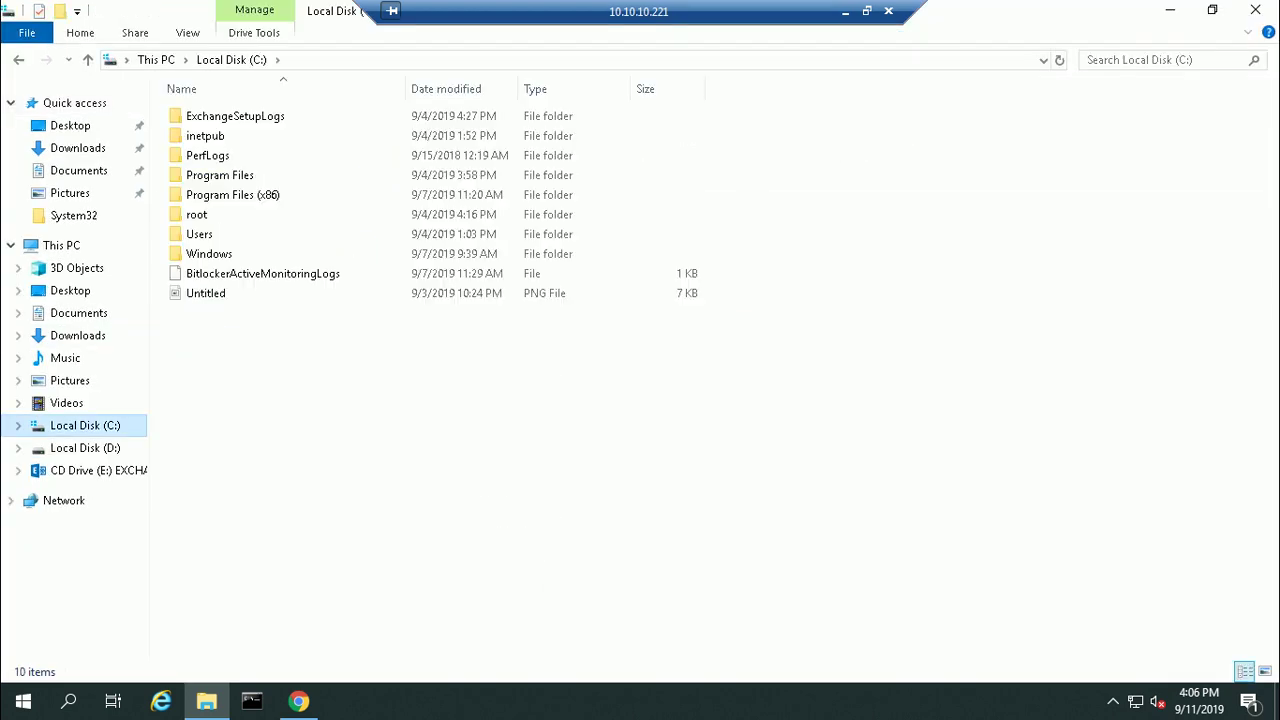
Navigate to the Program Files\Microsoft\Exchange Server\V15 folder.
double_click(220, 175)
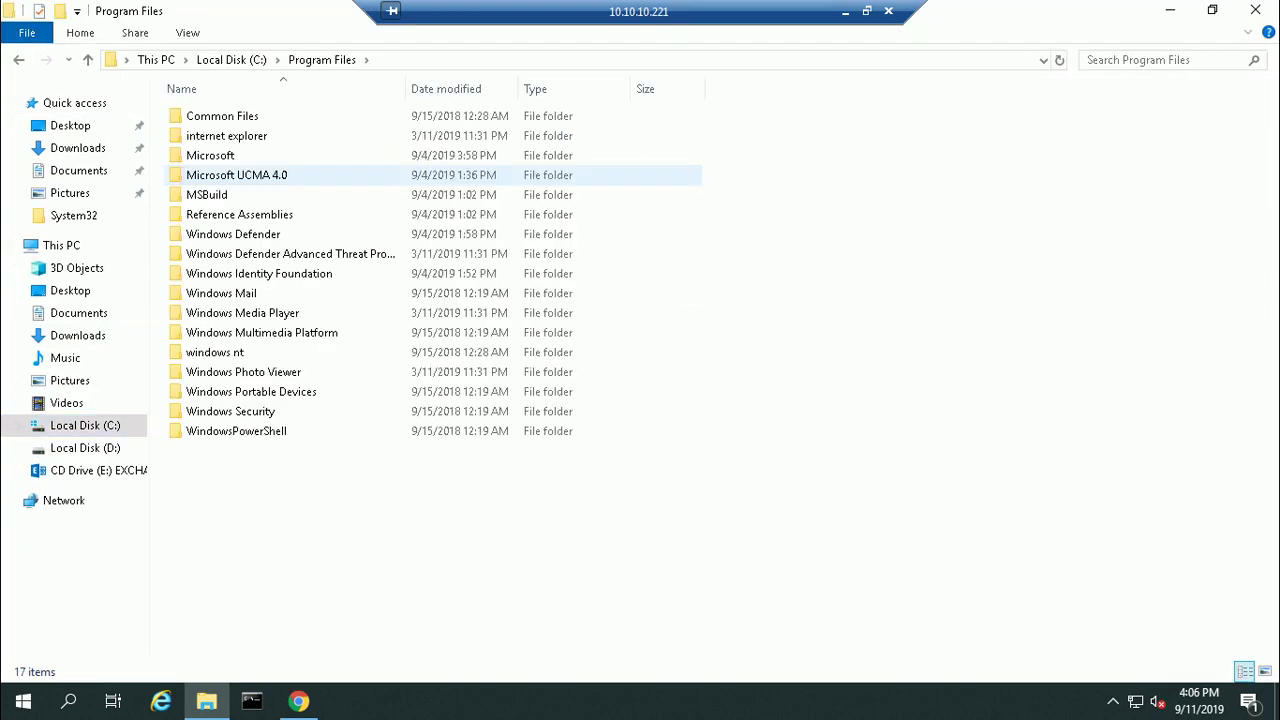
double_click(210, 155)
double_click(215, 116)
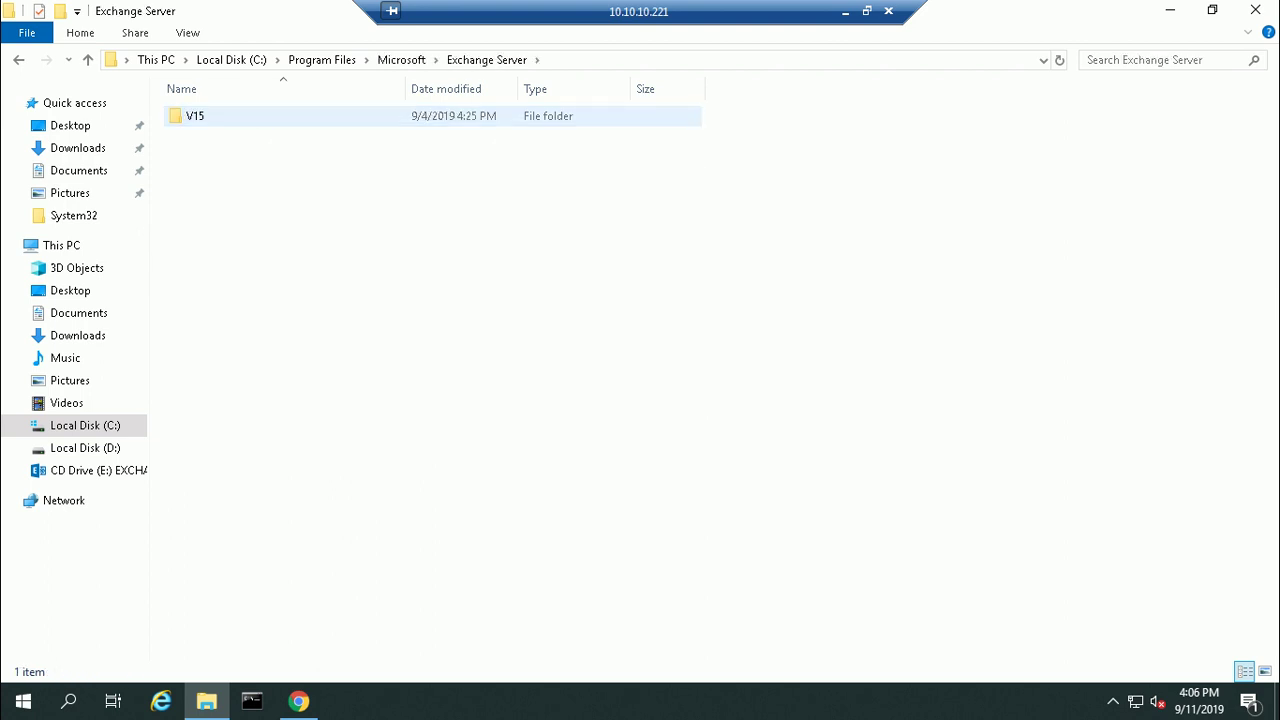
double_click(210, 116)
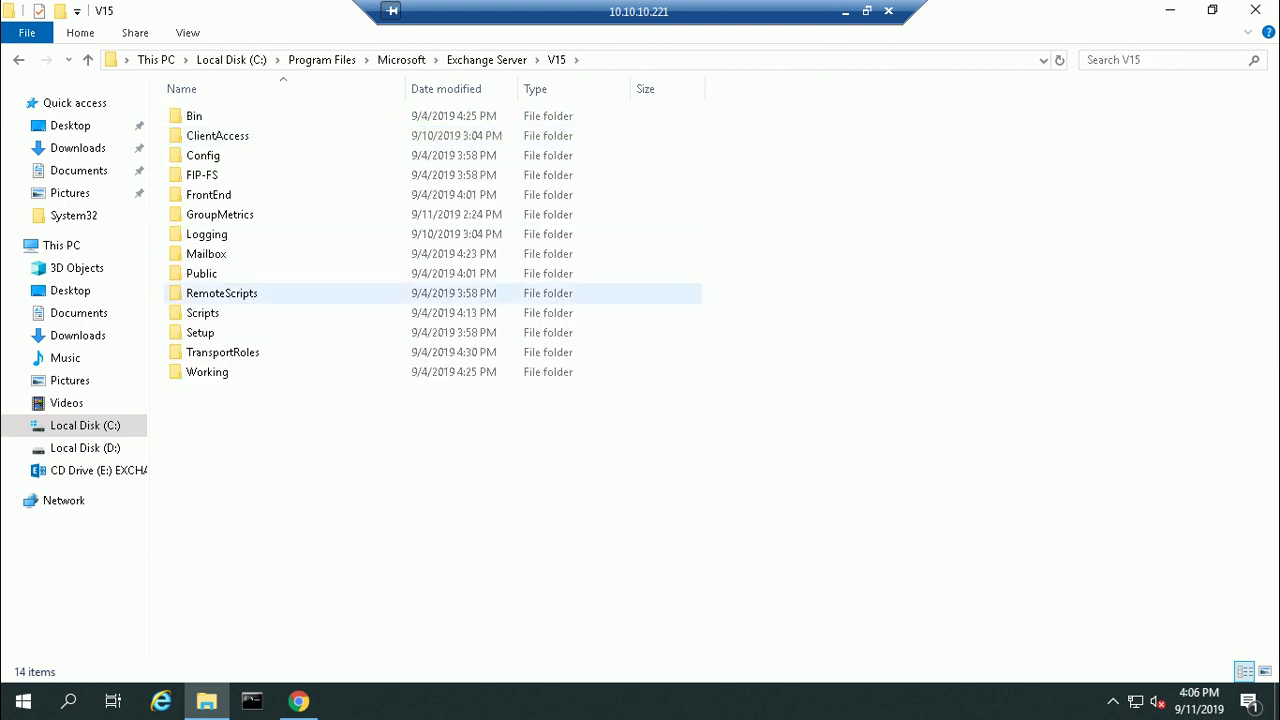
Look through the Logging folder inside V15 and return to the Exchange Server folder.
double_click(206, 234)
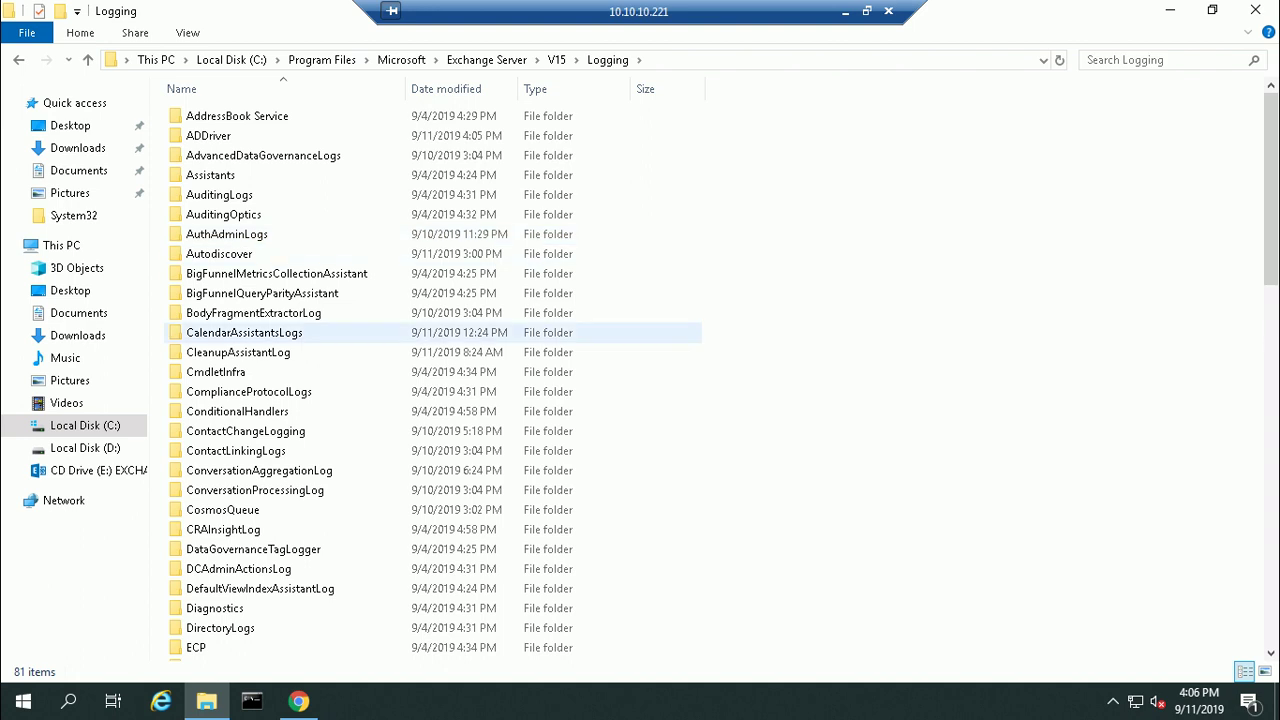
scroll(210, 365, down, 14)
scroll(210, 355, down, 4)
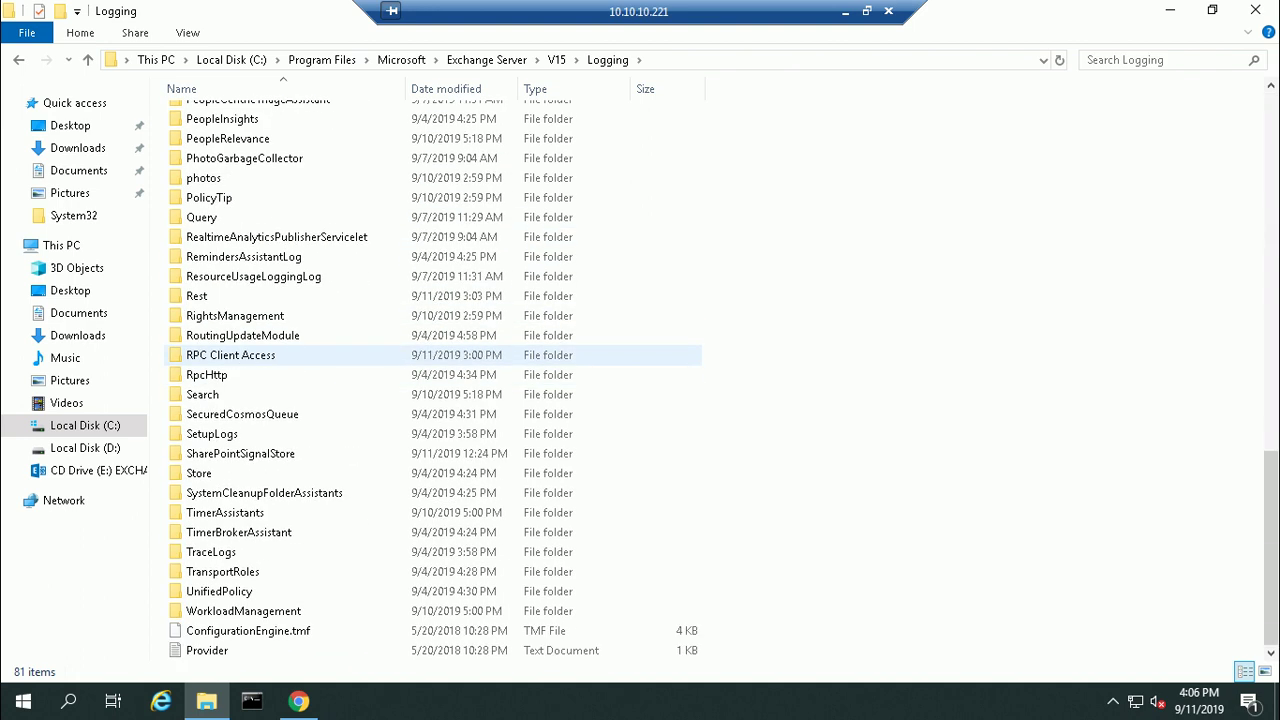
scroll(210, 375, up, 7)
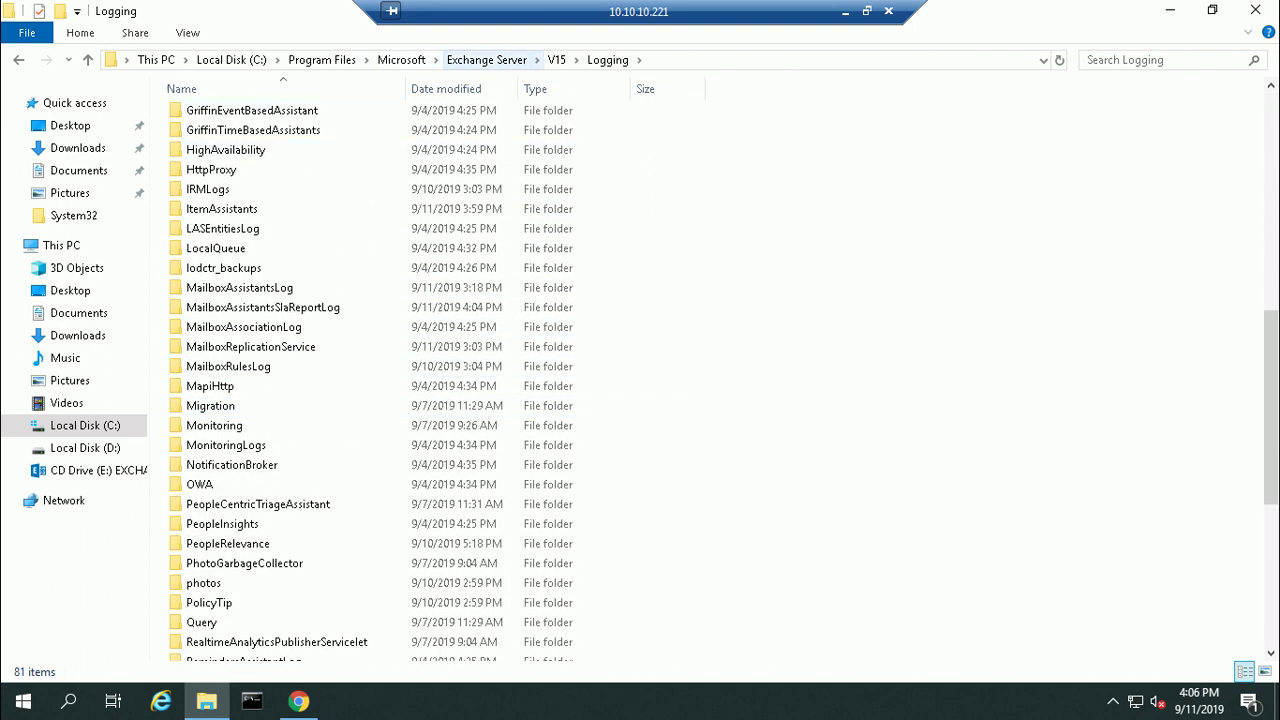
click(486, 59)
double_click(195, 116)
double_click(205, 254)
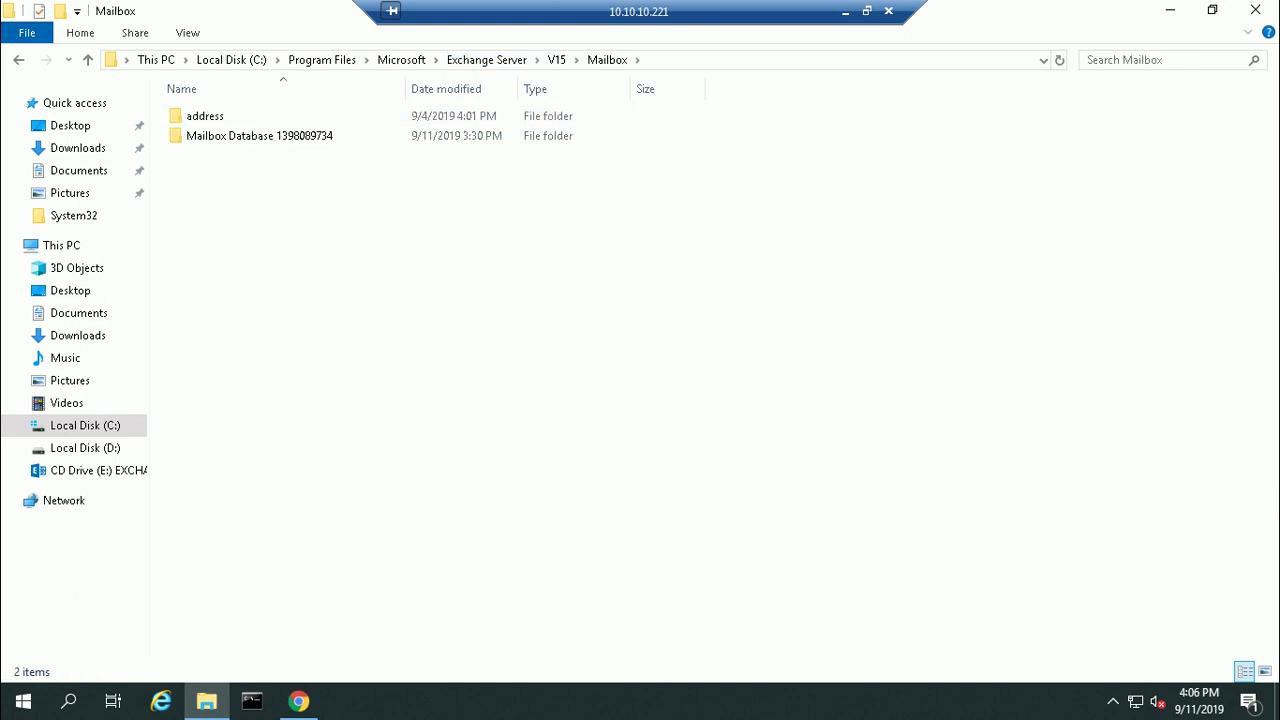
double_click(240, 135)
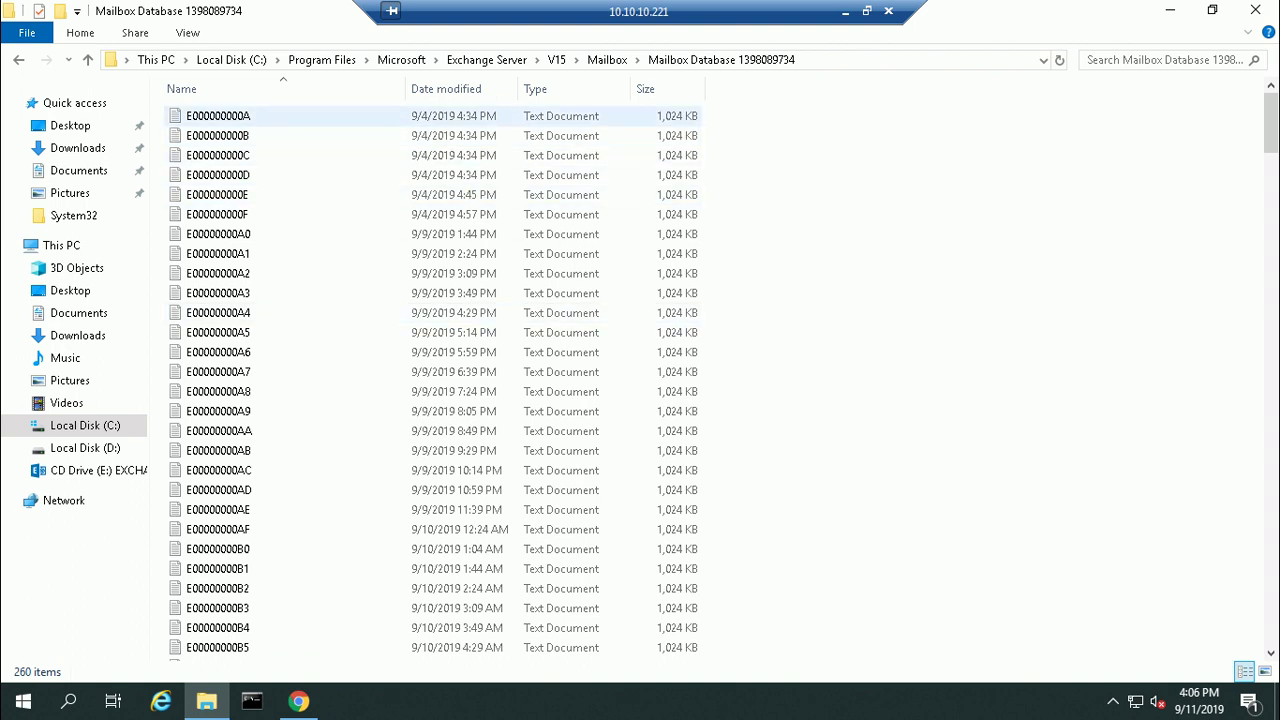
Look through the transaction log files in the mailbox database folder, checking the first file's context options without choosing any.
right_click(195, 118)
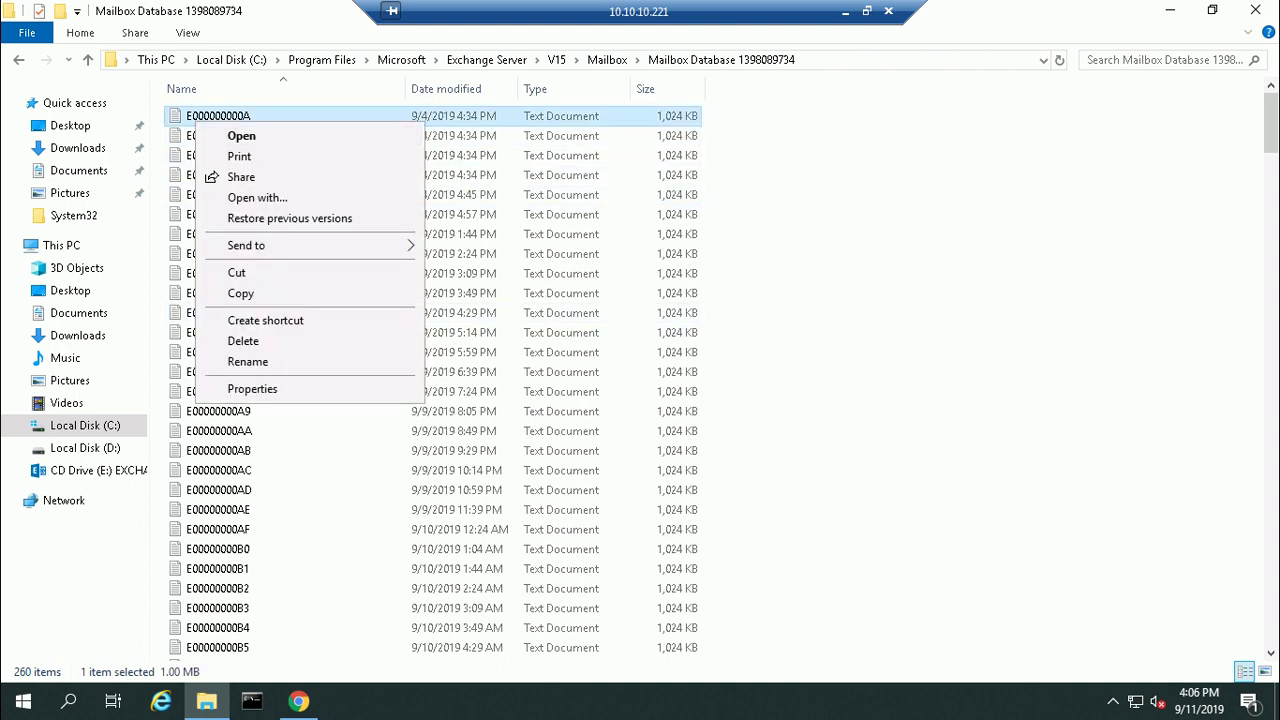
click(760, 135)
scroll(433, 256, down, 20)
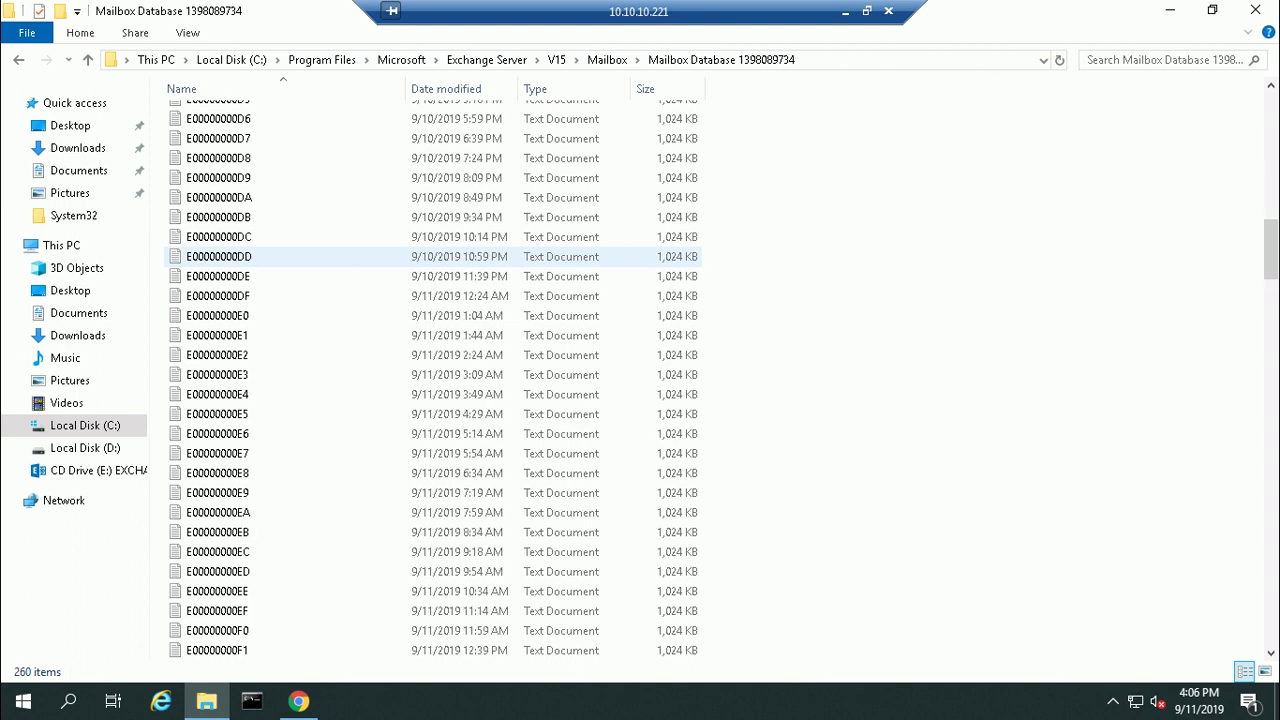
scroll(433, 256, up, 11)
Turn hidden items off and turn on the display of file name extensions in the mailbox database folder.
click(187, 32)
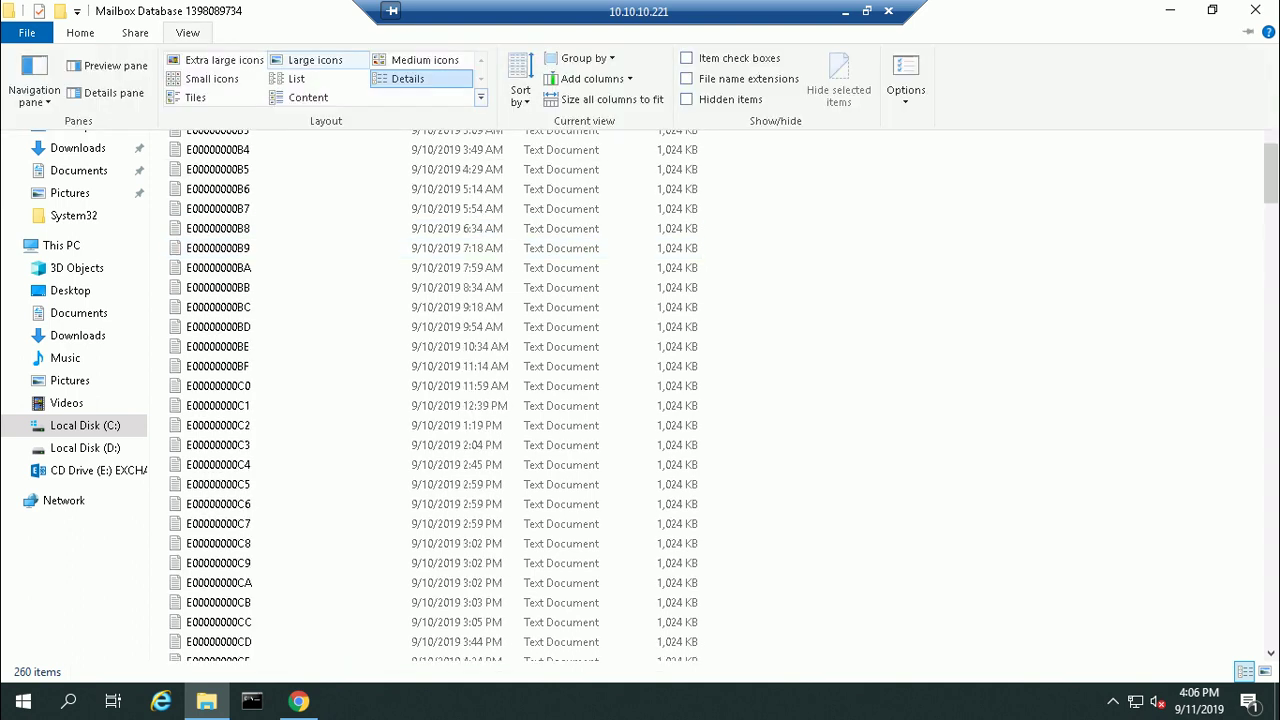
scroll(400, 390, up, 8)
key(Escape)
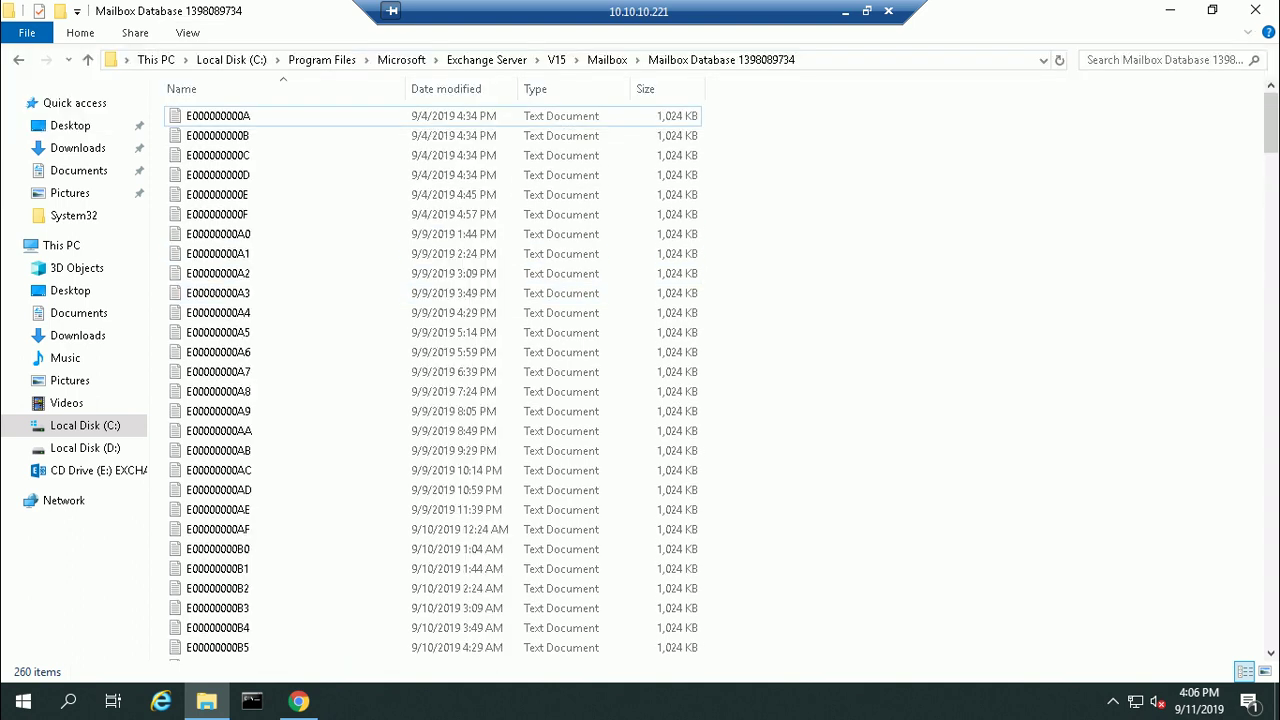
click(187, 32)
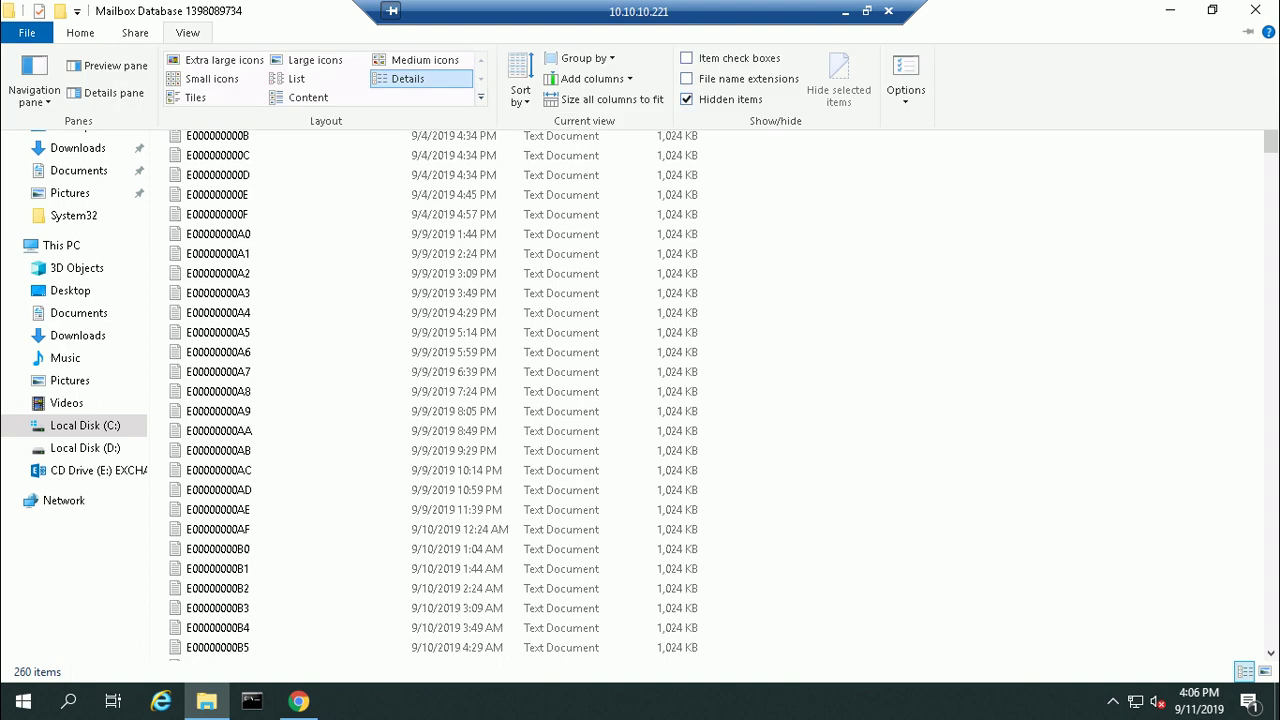
click(686, 99)
click(187, 32)
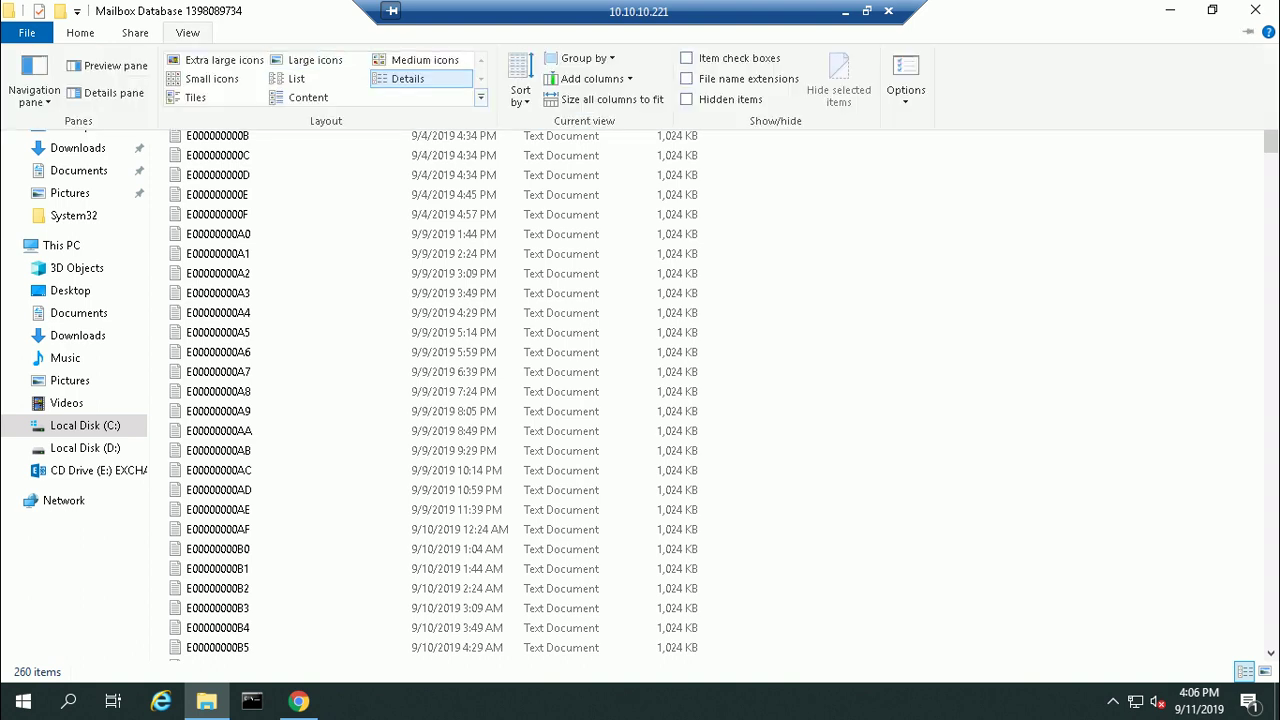
click(686, 78)
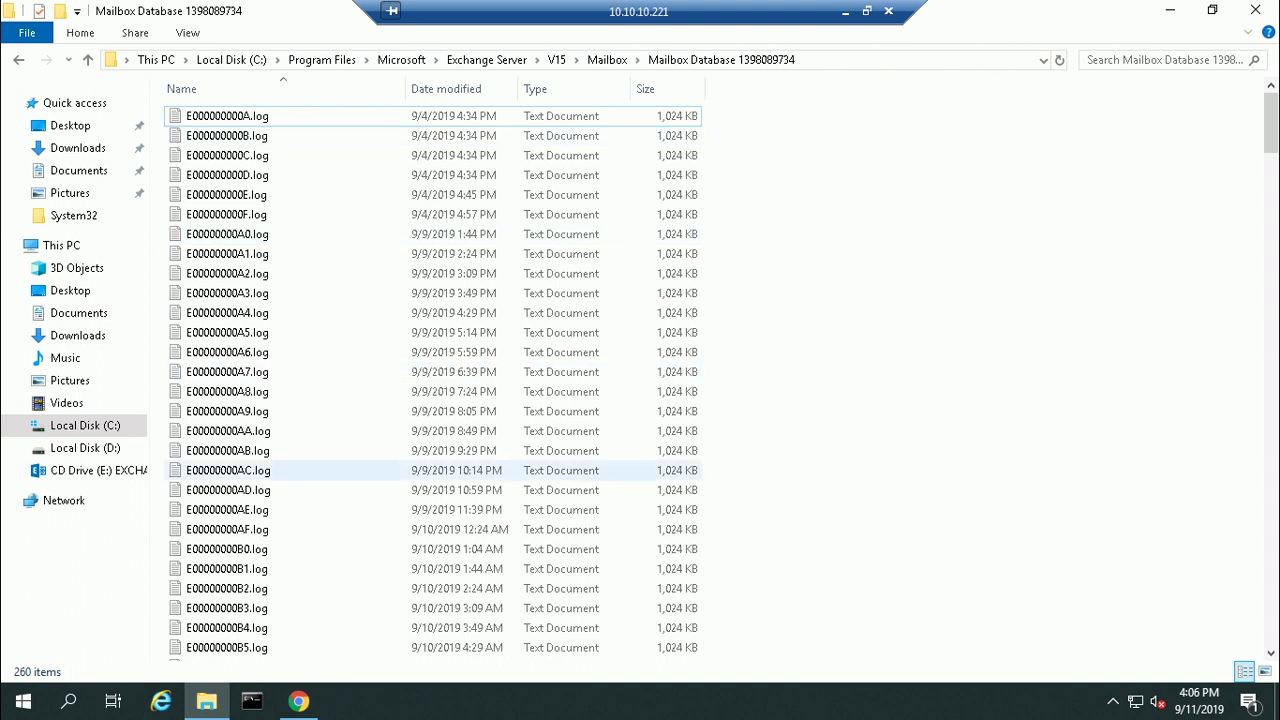
Examine the database folder's .log, .chk and .jrs files, and select the Mailbox Database 1398089734.edb and tmp.edb files in turn.
scroll(430, 455, down, 18)
scroll(430, 455, down, 12)
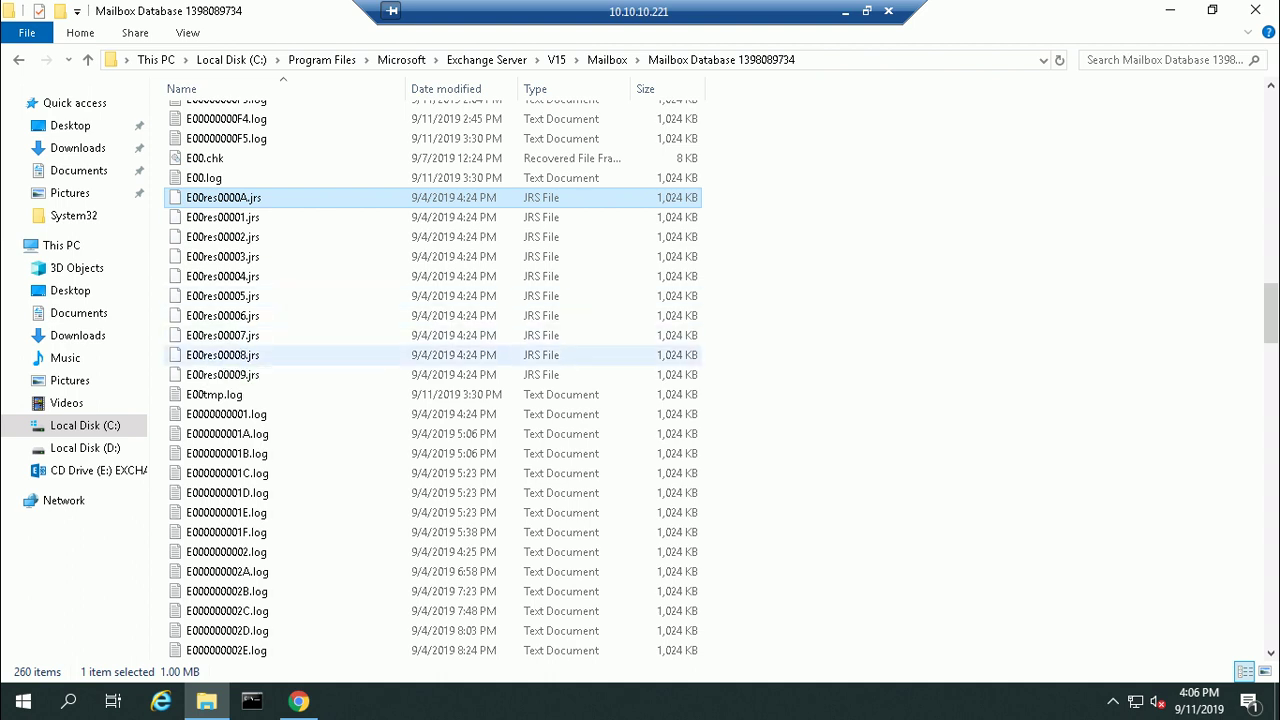
scroll(230, 378, down, 17)
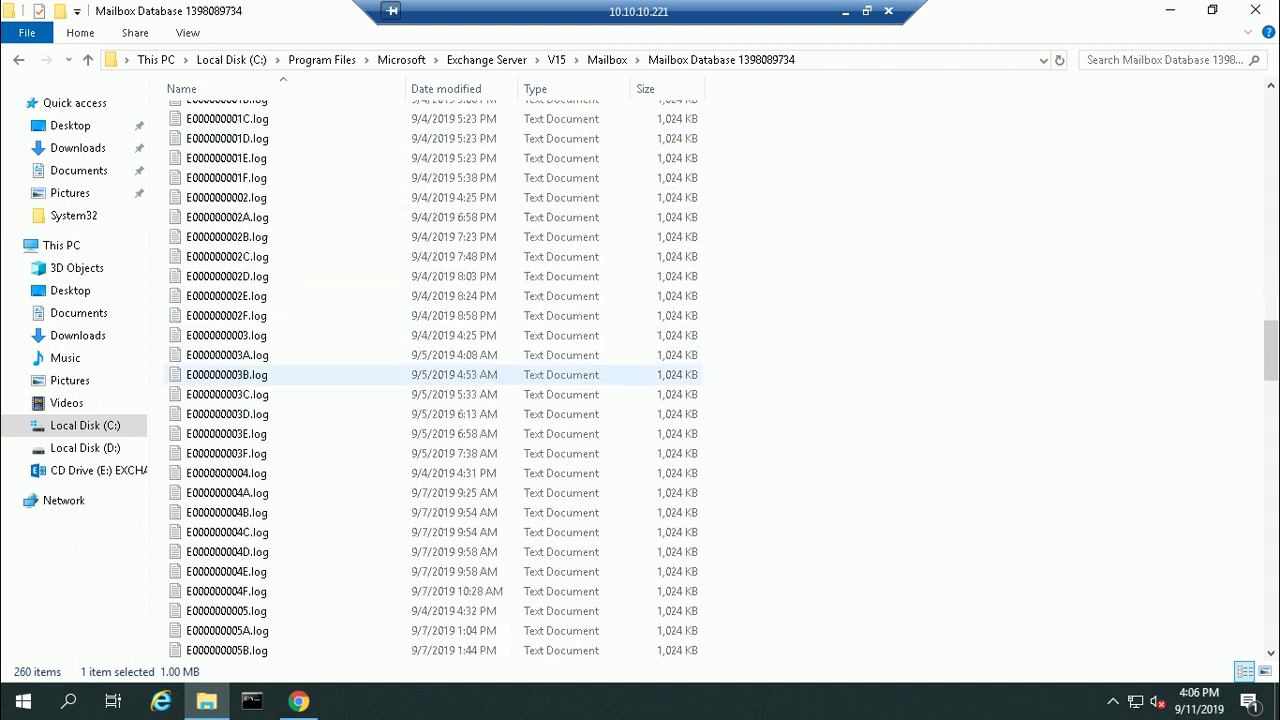
scroll(230, 374, down, 20)
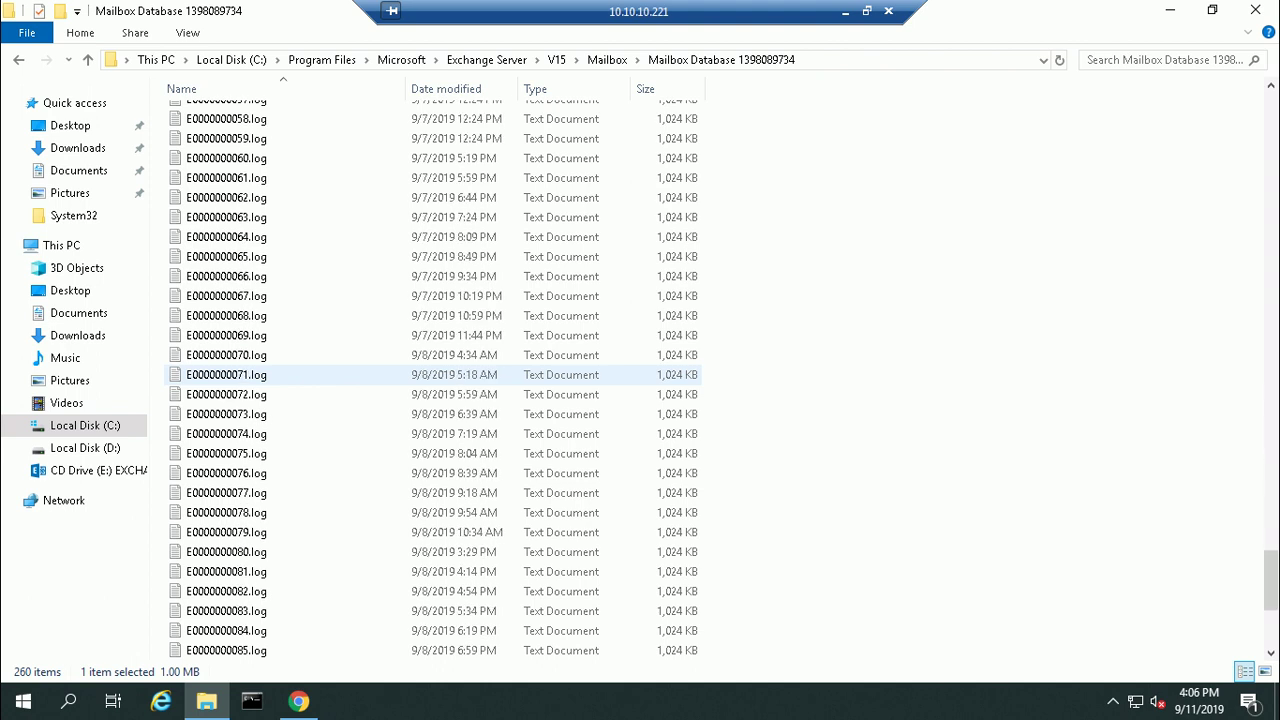
click(270, 630)
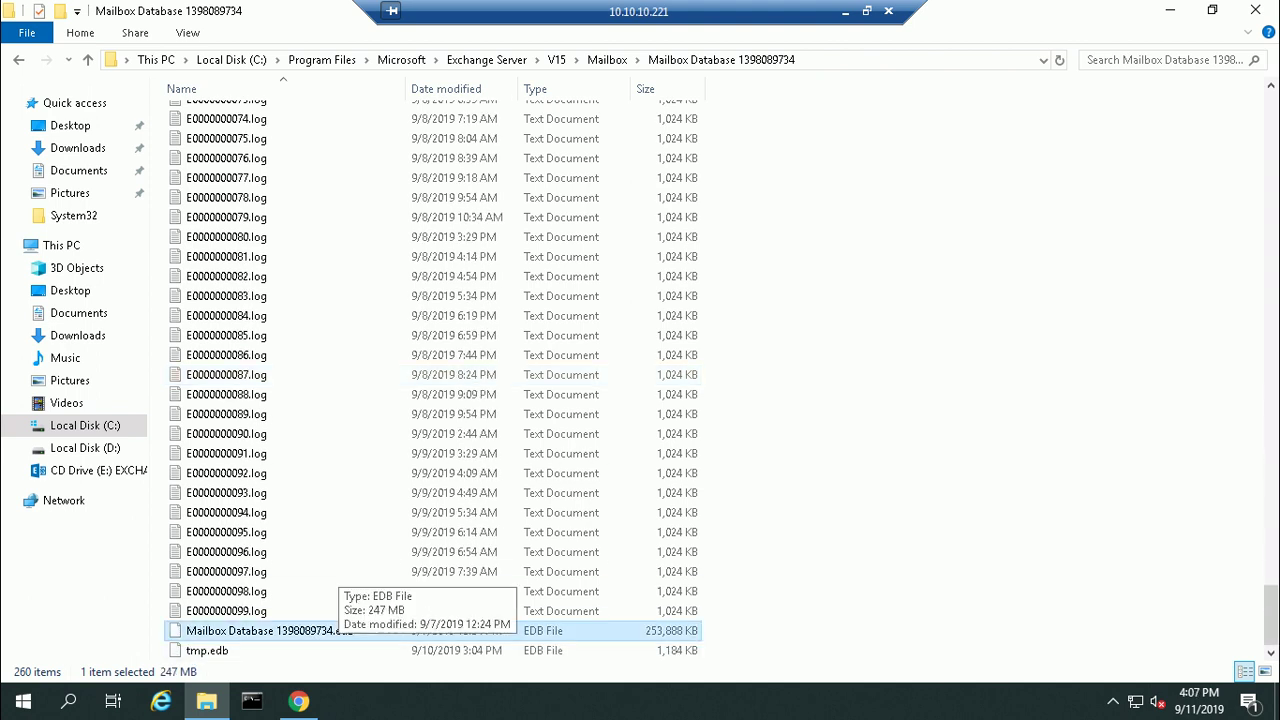
click(338, 650)
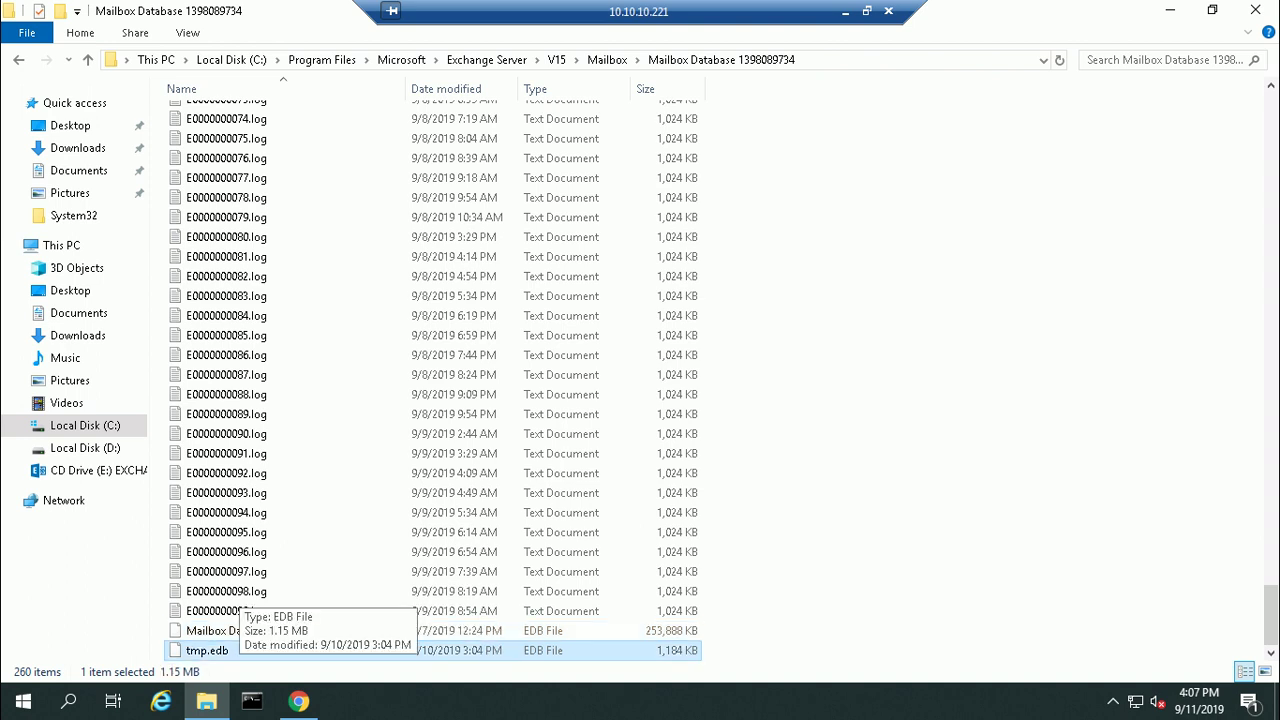
scroll(300, 548, up, 14)
scroll(300, 548, up, 20)
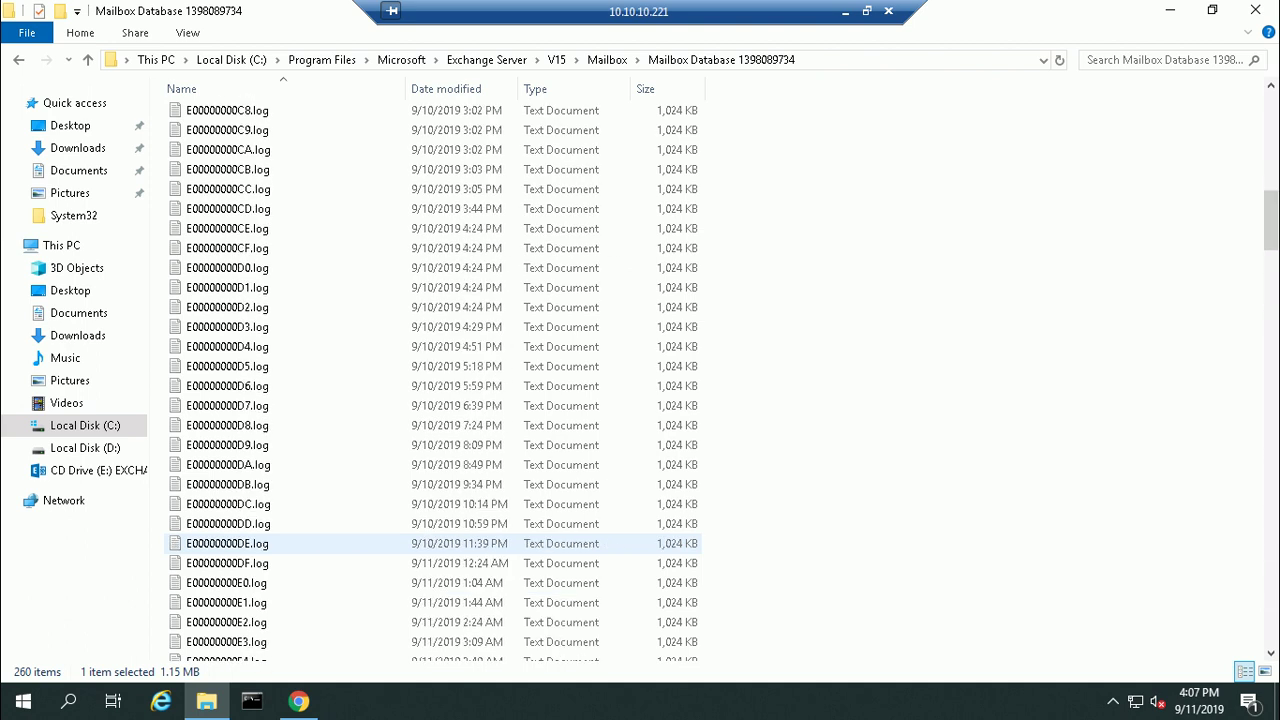
scroll(300, 548, up, 20)
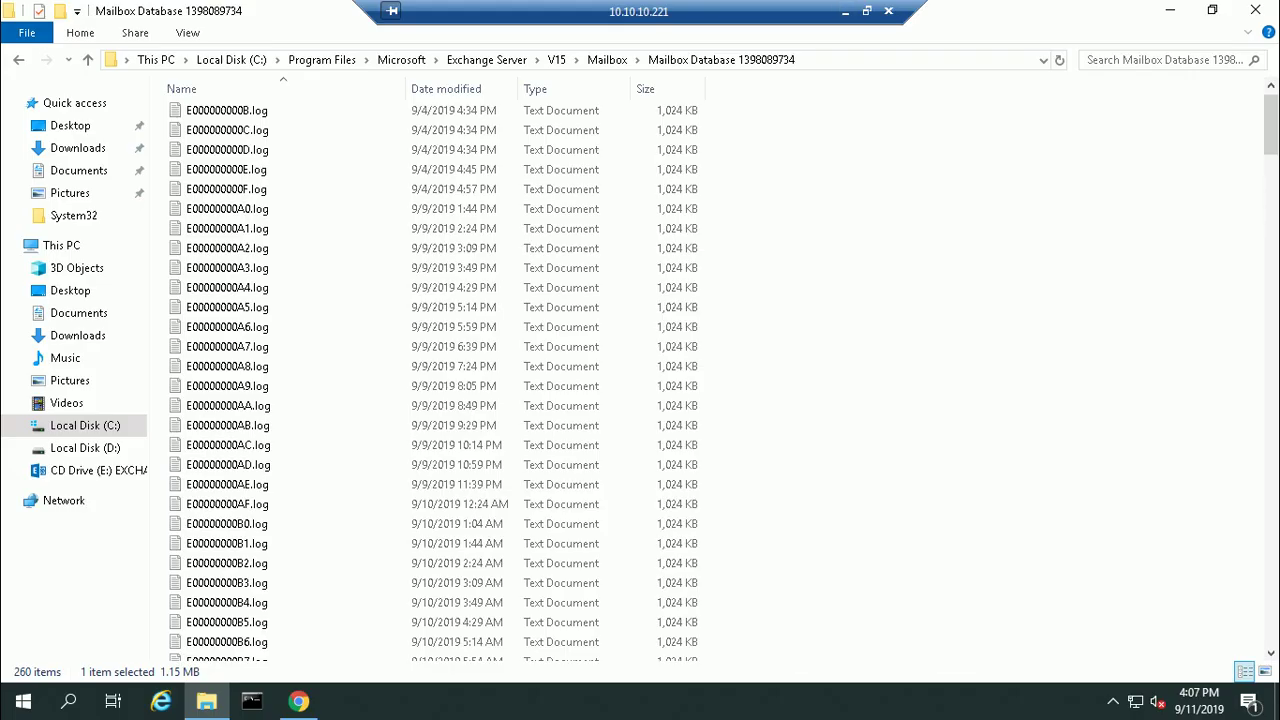
Minimize the File Explorer window to return to the remote server's desktop.
click(1170, 10)
right_click(299, 335)
click(350, 390)
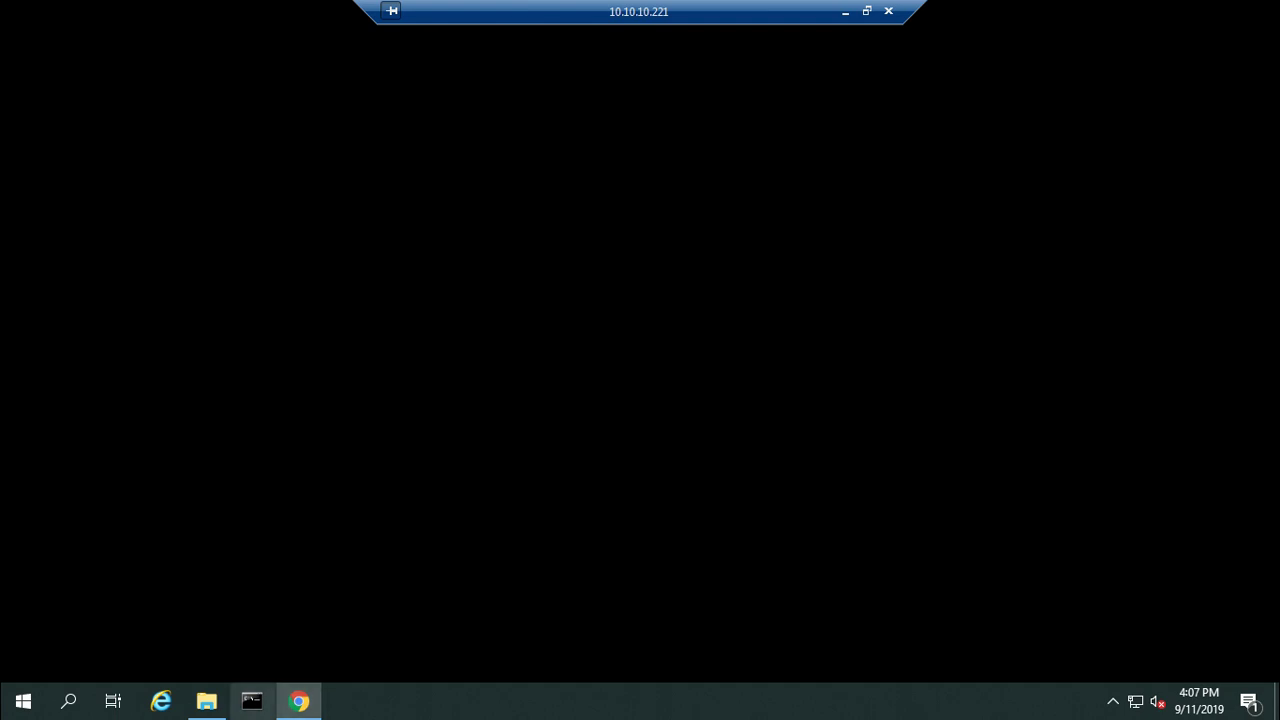
Switch to Chrome, reload the Exchange Admin Center logon page and sign in by entering the administrator account's password.
click(206, 701)
click(206, 701)
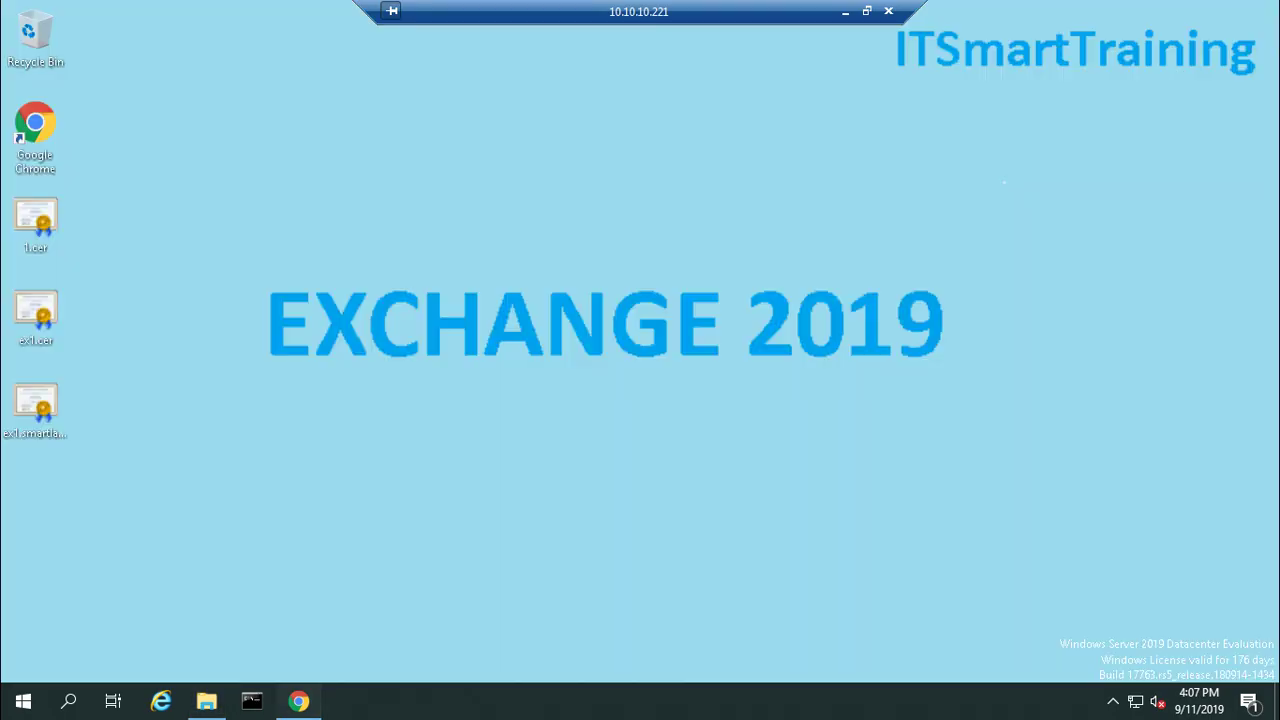
click(298, 701)
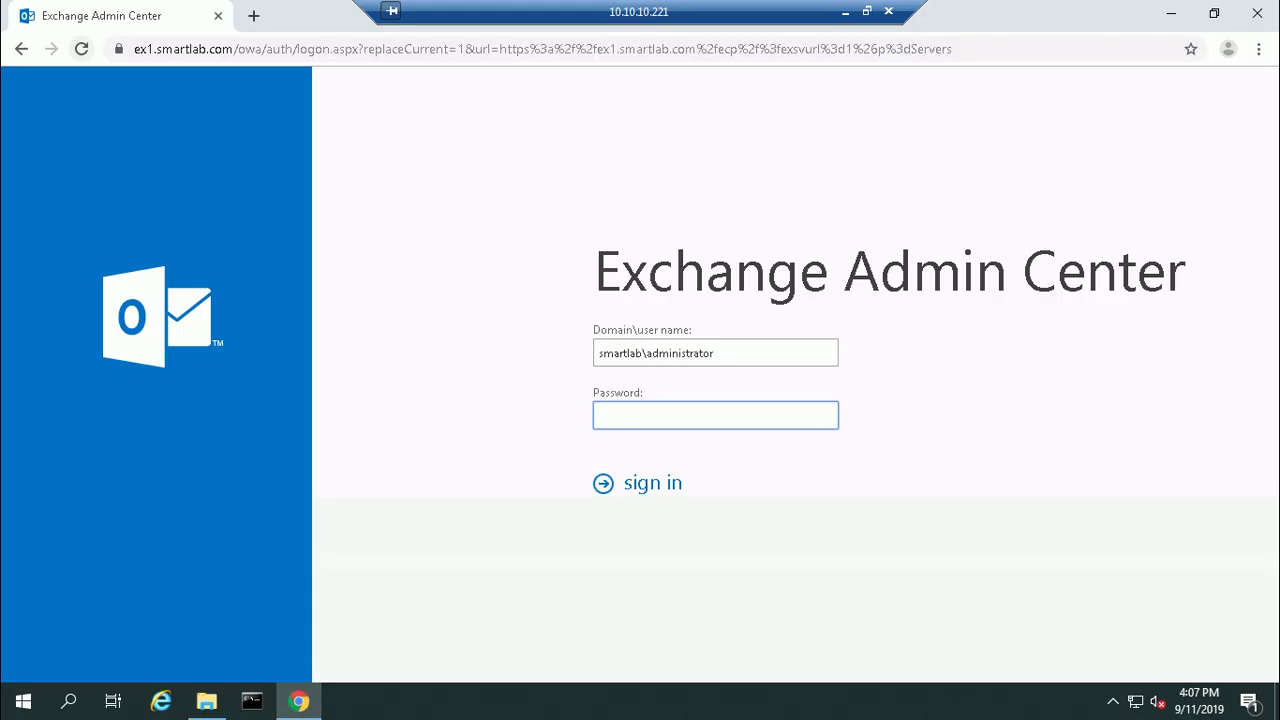
click(81, 48)
text(•••••)
key(BackSpace)
key(BackSpace)
key(BackSpace)
key(BackSpace)
key(BackSpace)
text(********)
key(Return)
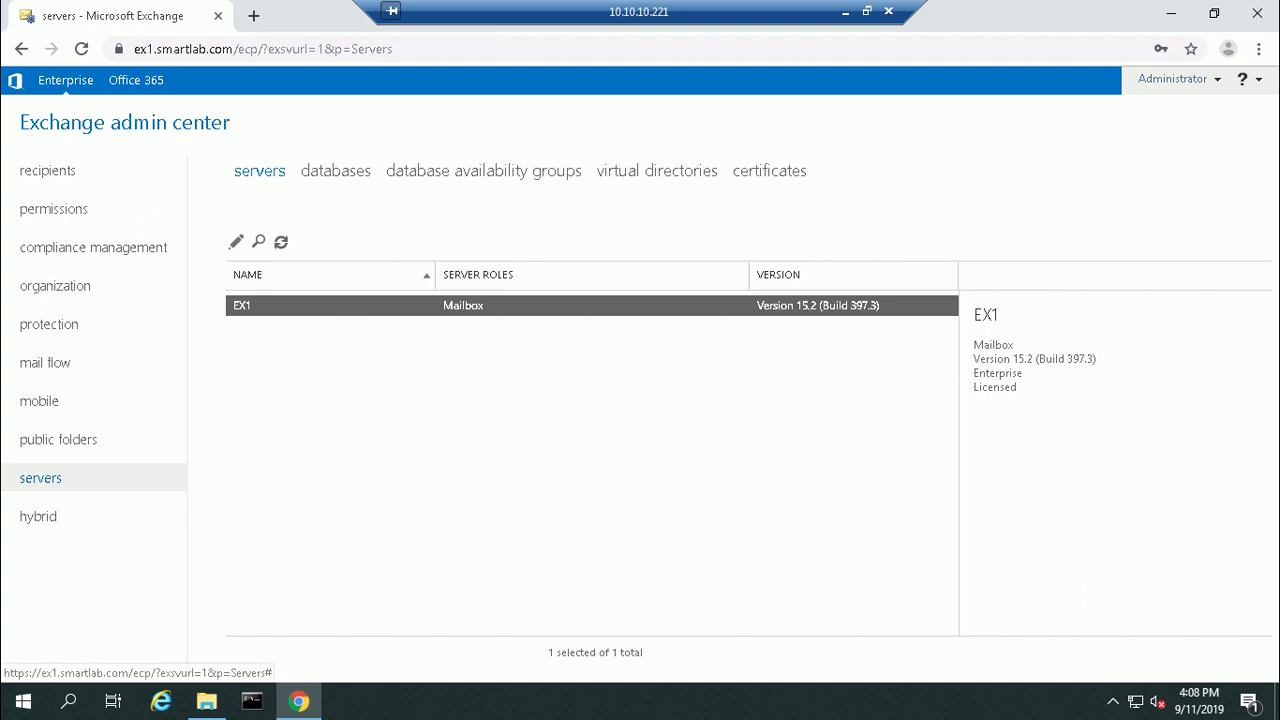
Show the server databases and open the properties of the existing mailbox database for editing.
click(335, 170)
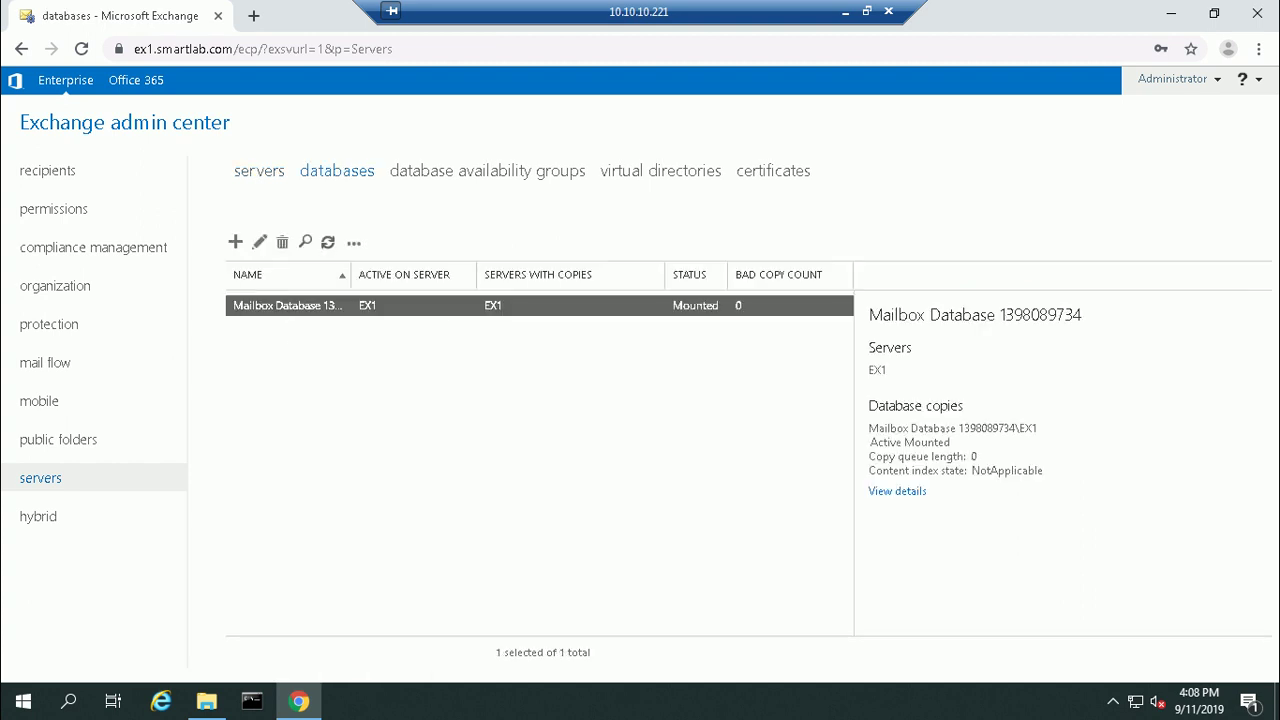
click(354, 242)
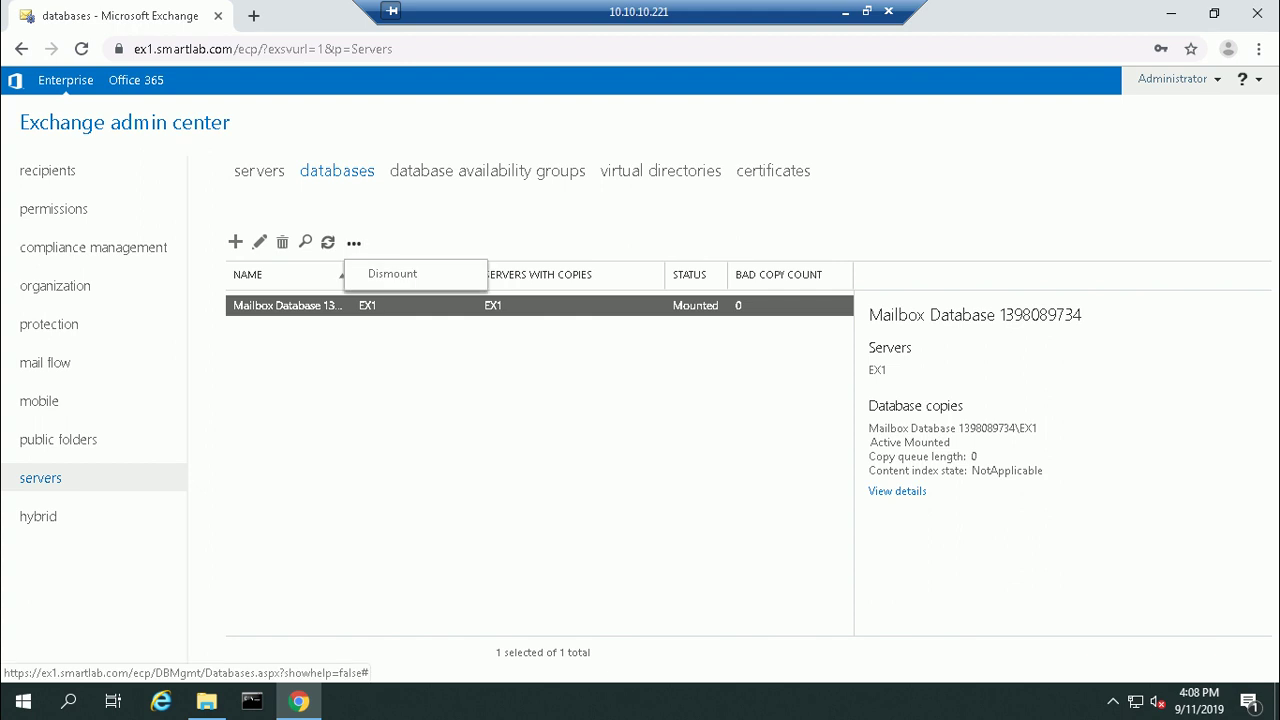
click(259, 242)
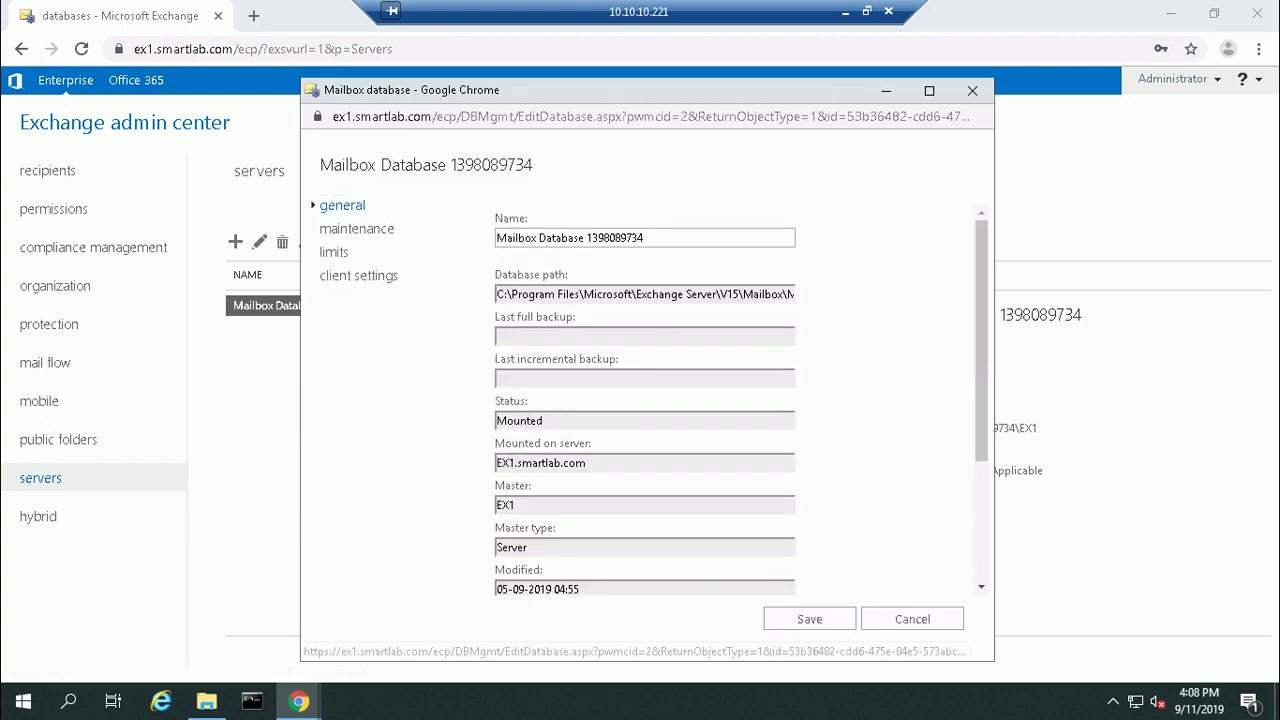
Examine the mailbox database's general properties, including its database path, status, mounted server and master fields.
drag(497, 294, 798, 294)
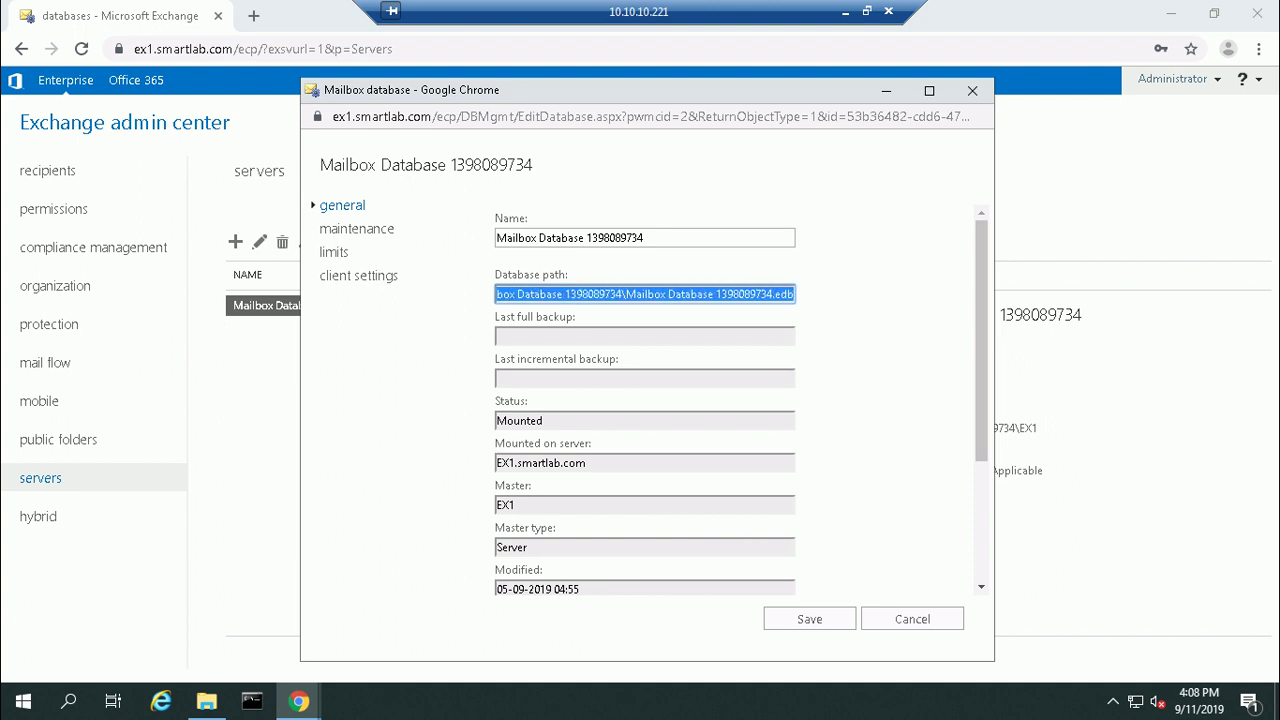
double_click(519, 420)
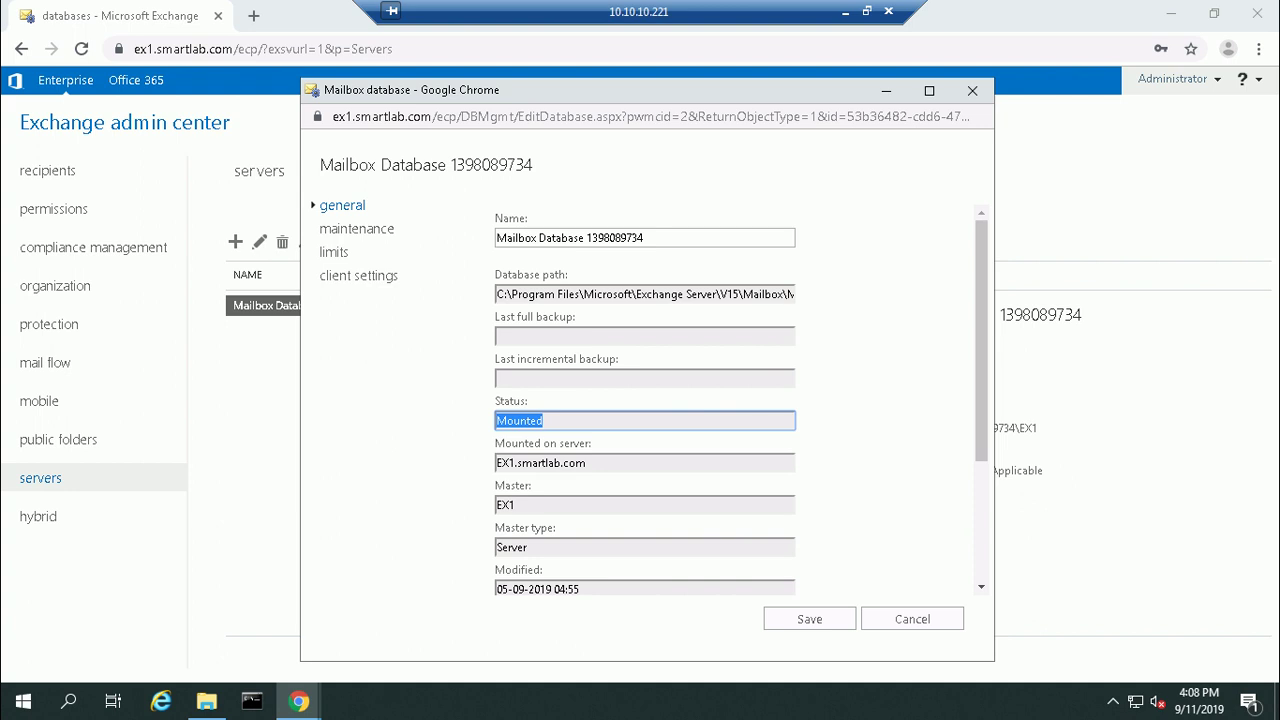
drag(590, 463, 495, 463)
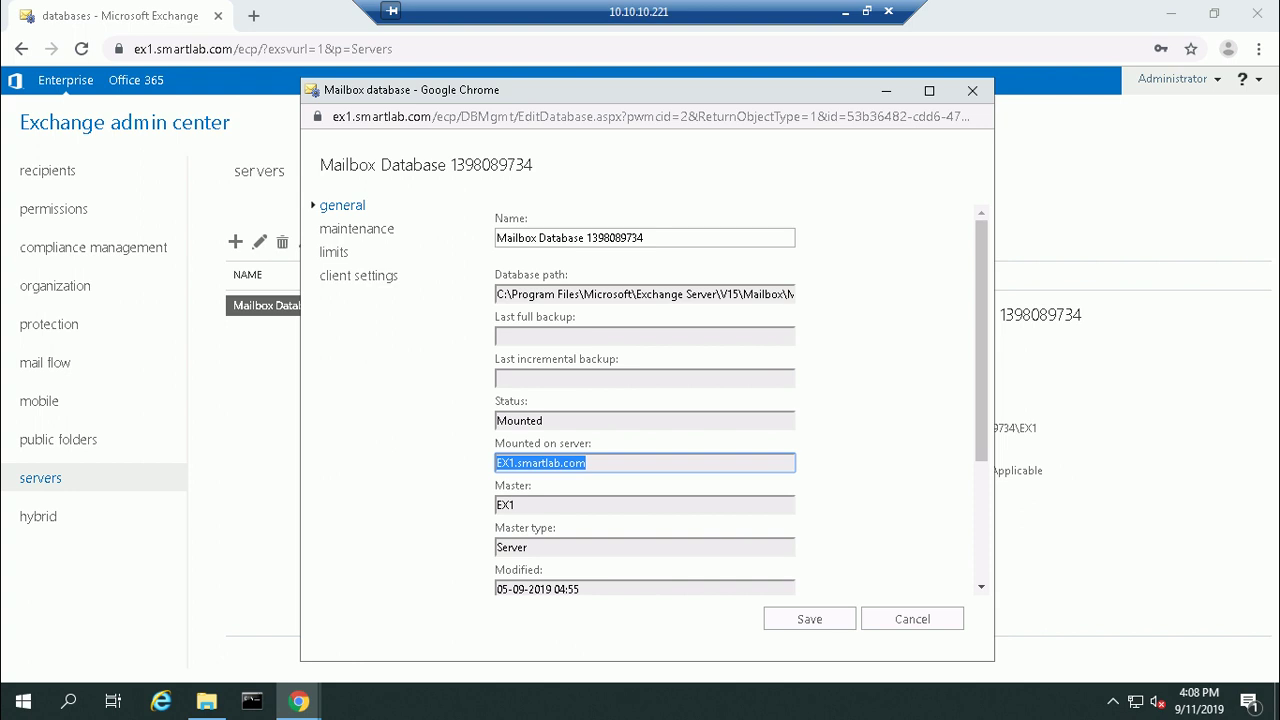
click(586, 463)
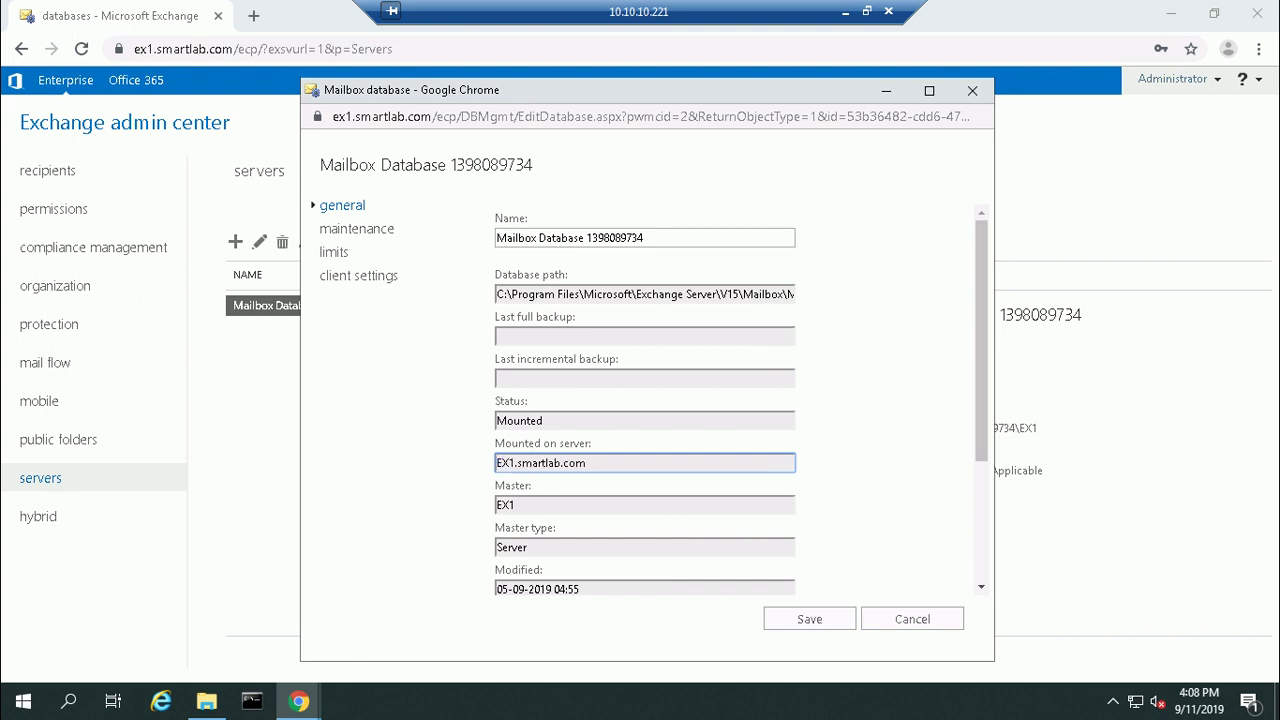
drag(586, 463, 496, 463)
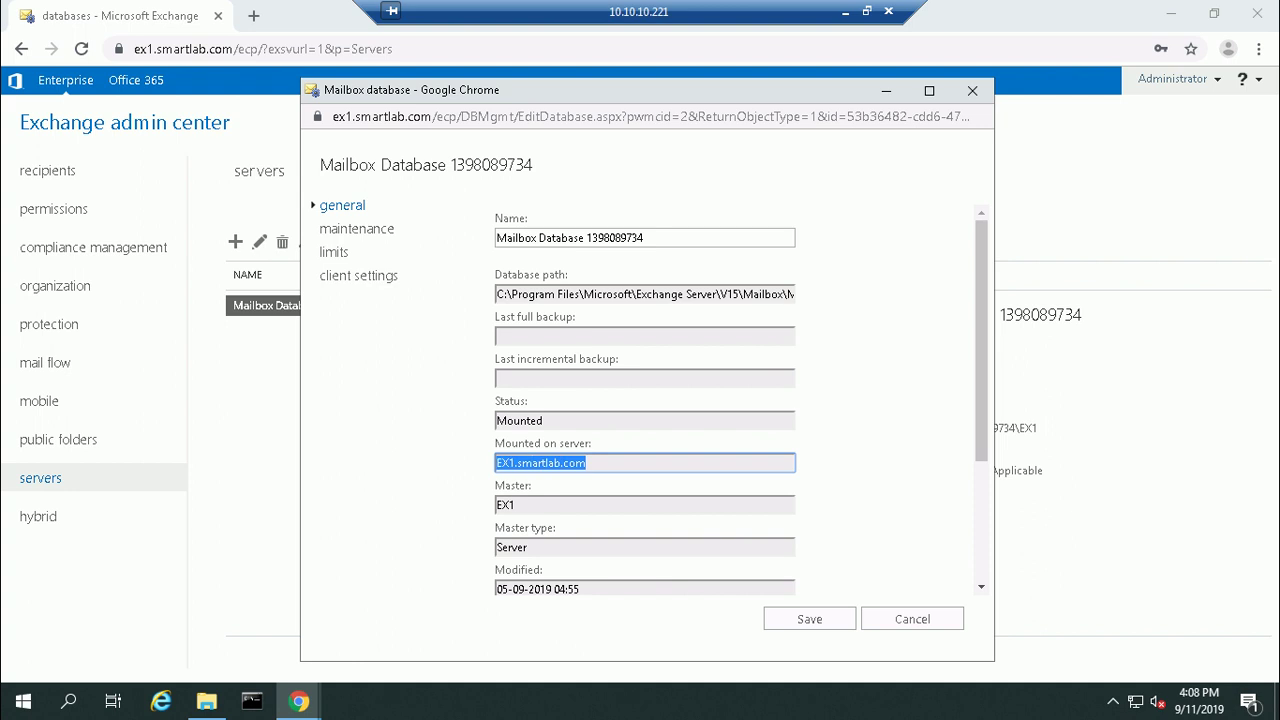
key(Tab)
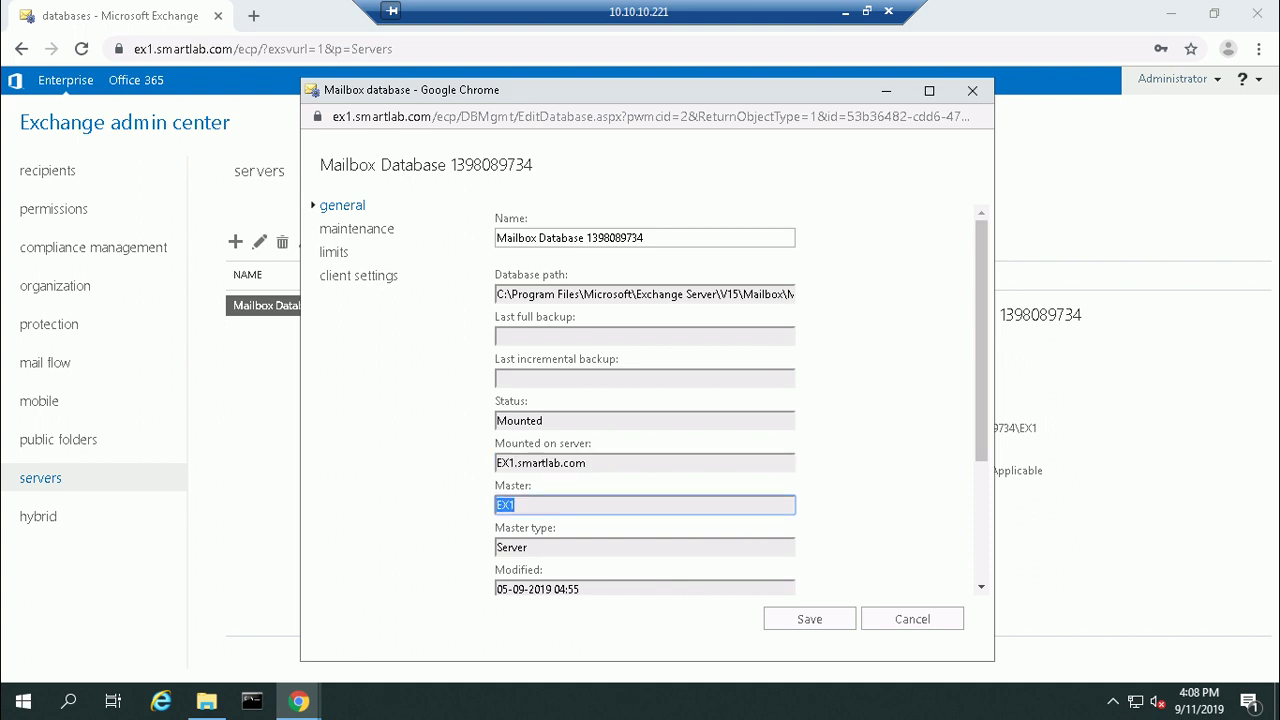
key(Tab)
Review the mailbox database's maintenance, limits and client settings, and close its properties without saving.
click(358, 228)
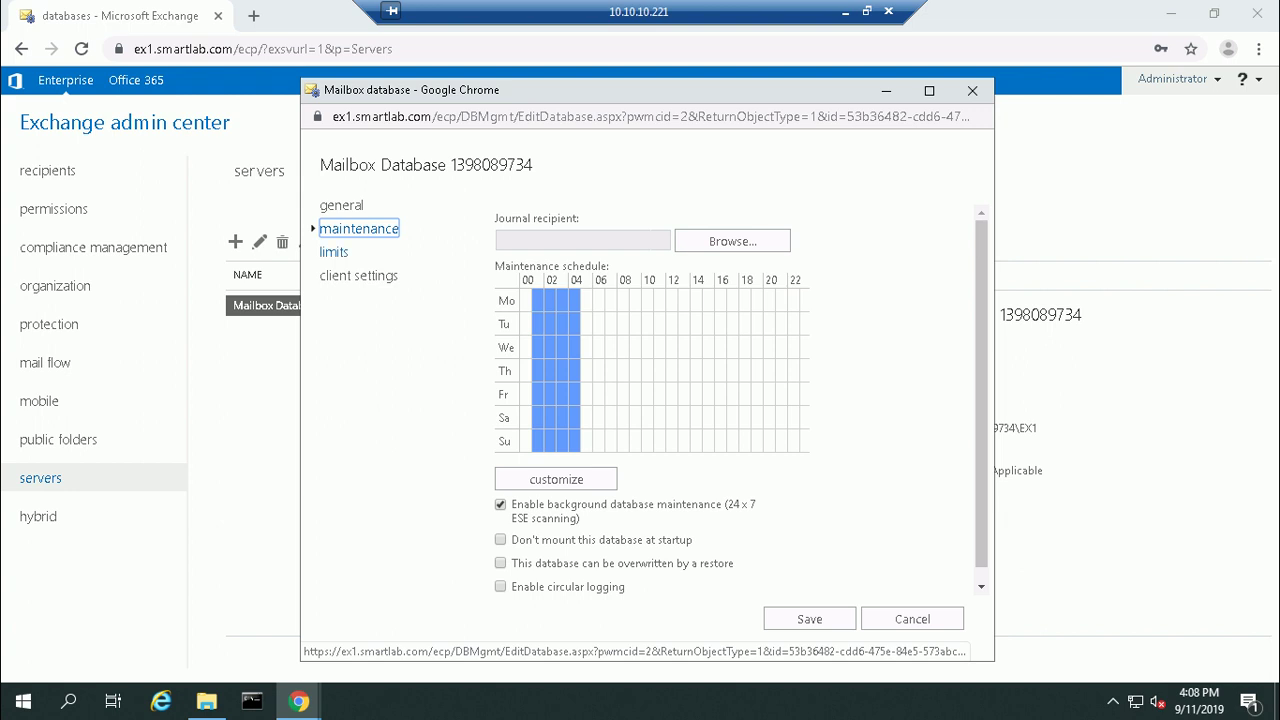
click(334, 252)
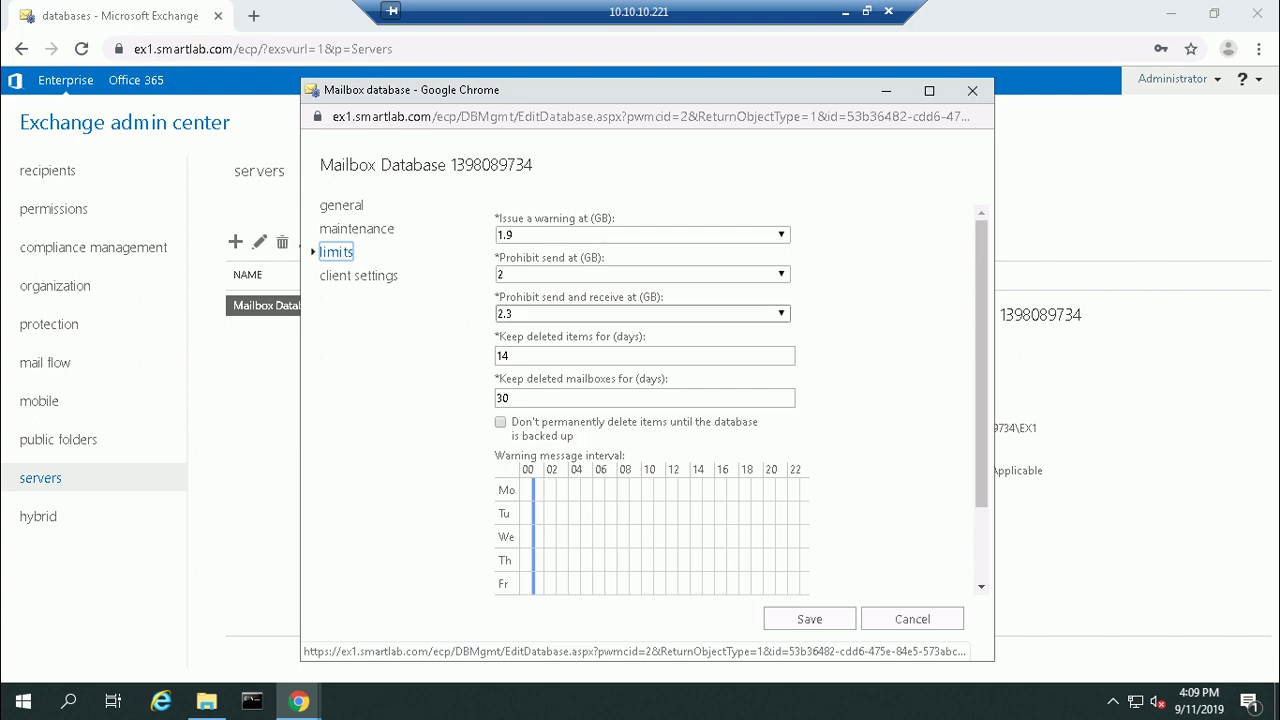
click(358, 275)
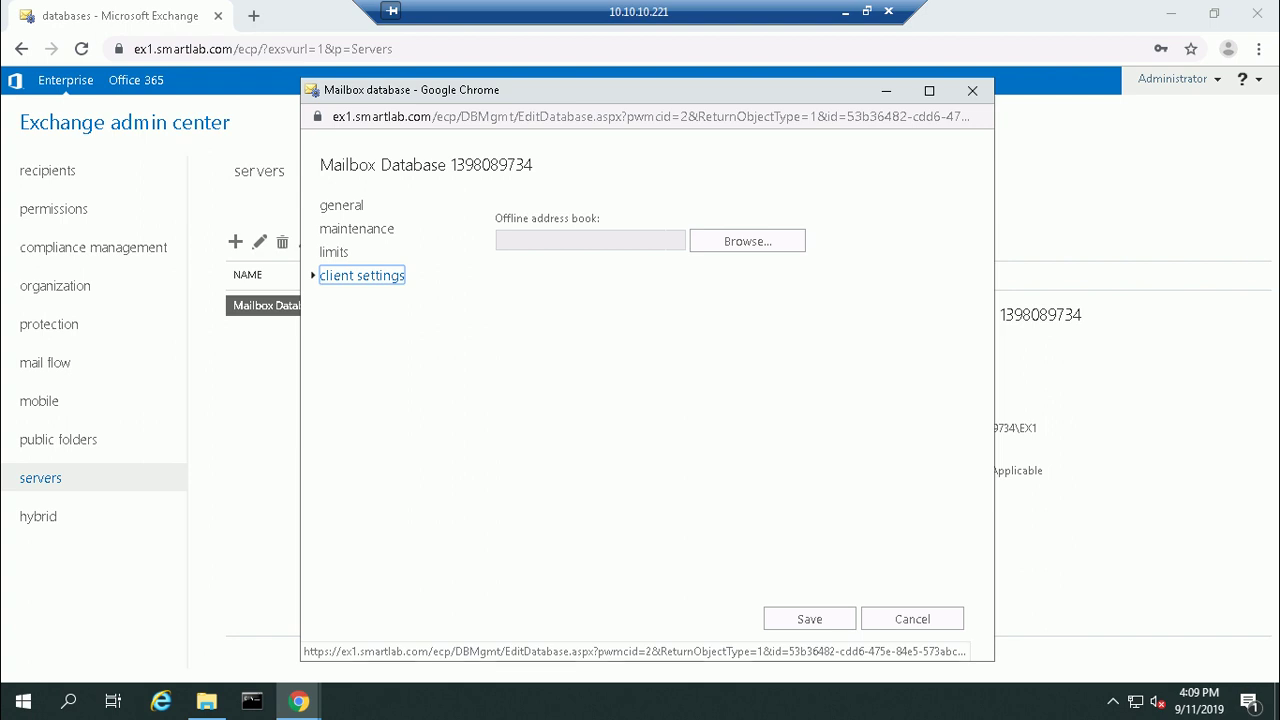
click(912, 619)
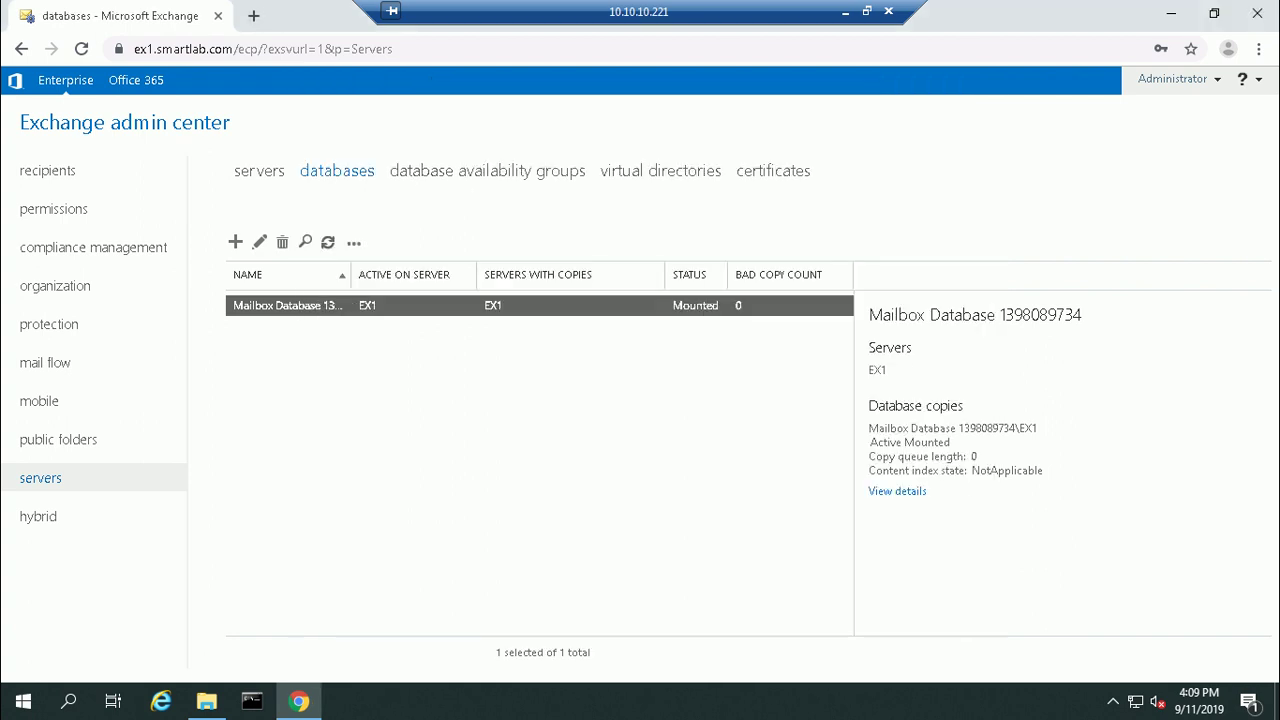
Switch to File Explorer and create a folder named DB1 in the root of Local Disk (C:).
click(1171, 13)
click(206, 701)
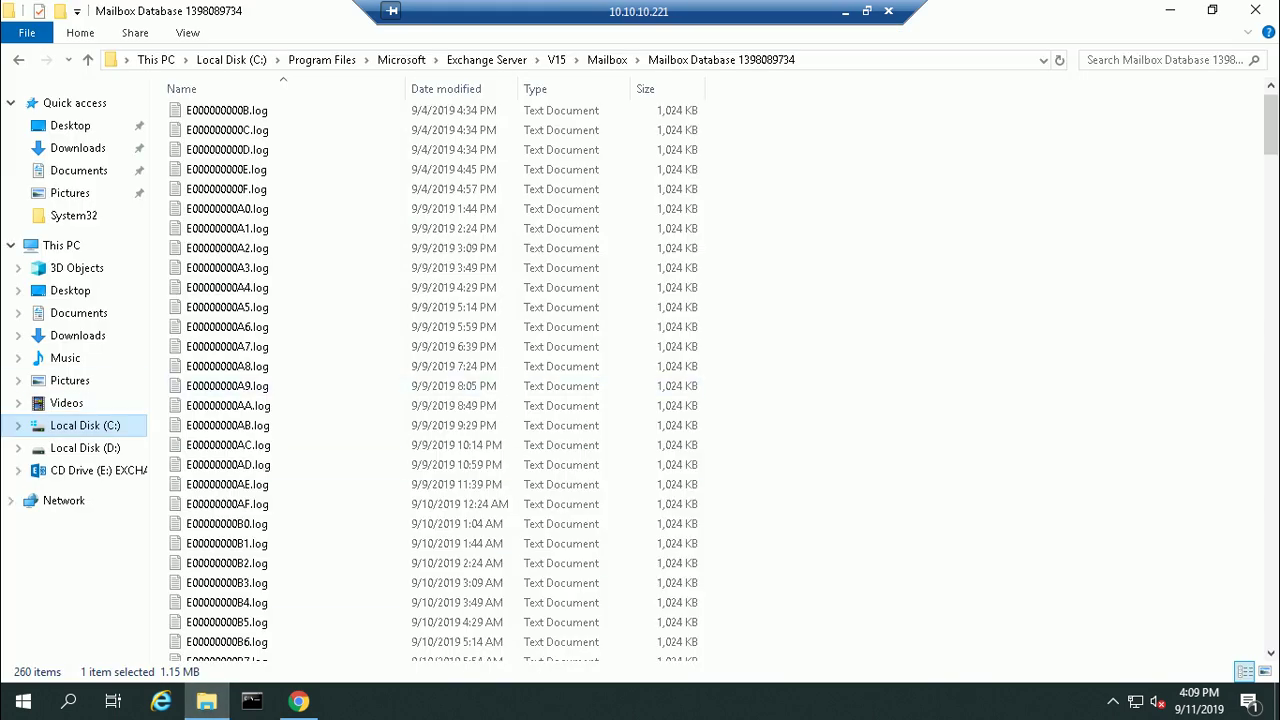
click(85, 425)
right_click(192, 365)
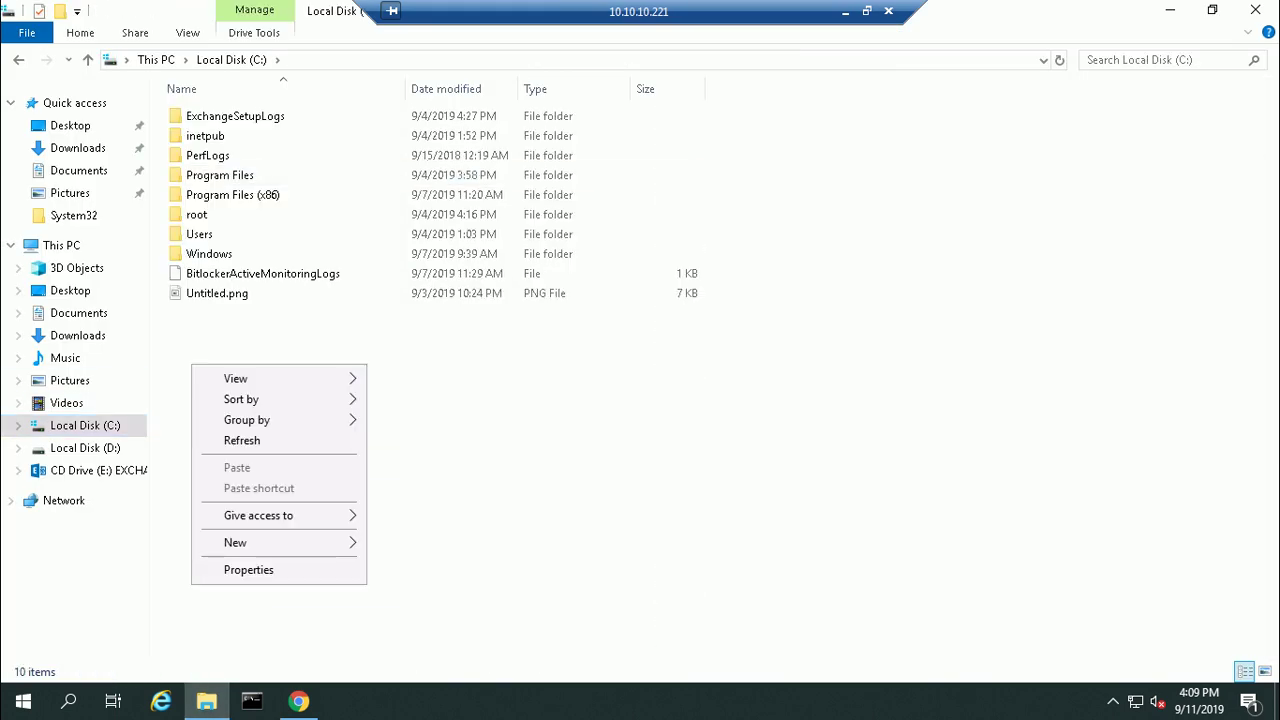
mouse_move(240, 542)
click(410, 544)
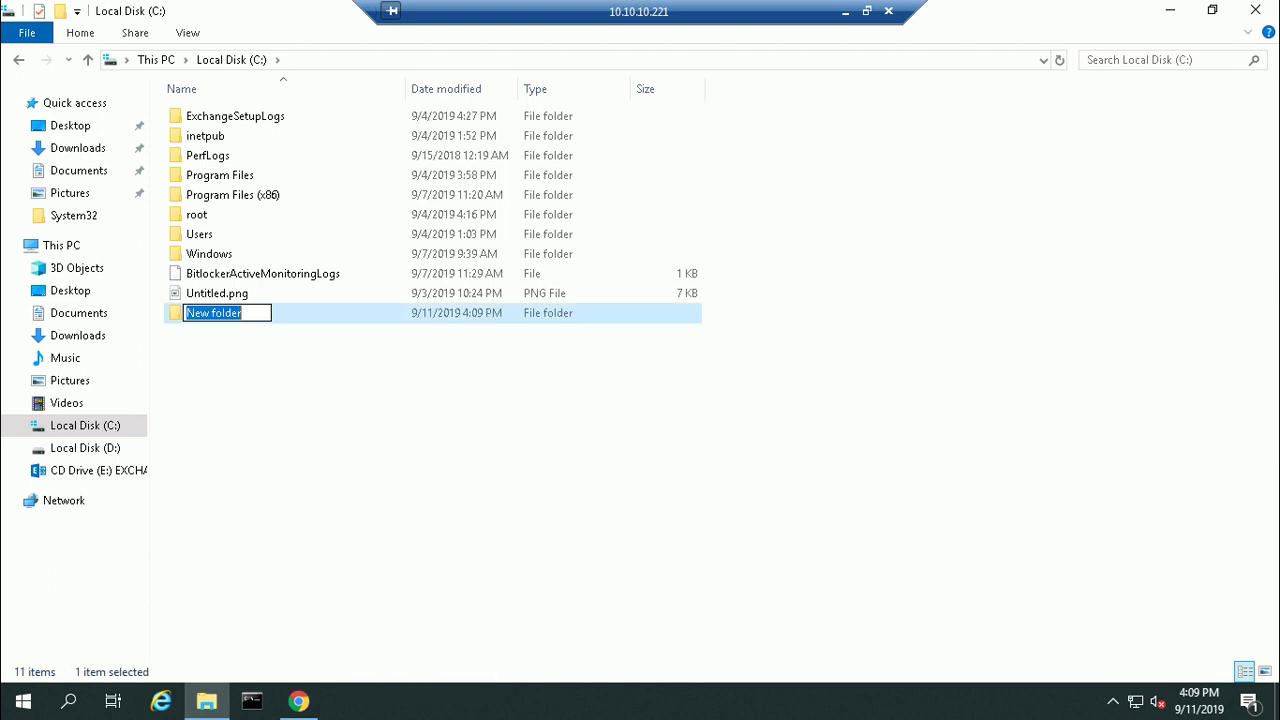
text(DB1)
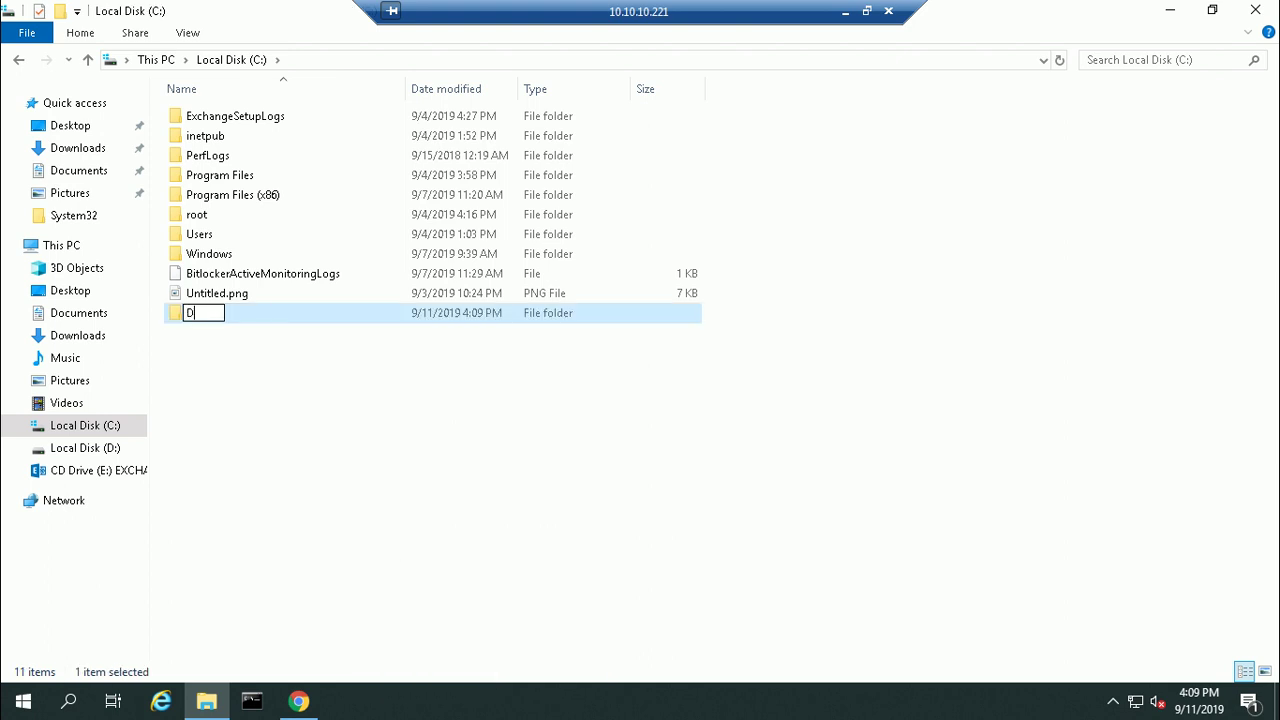
key(BackSpace)
text(1)
key(Return)
Return to the Exchange admin center and start a new mailbox database named DB1 on server EX1.
click(298, 701)
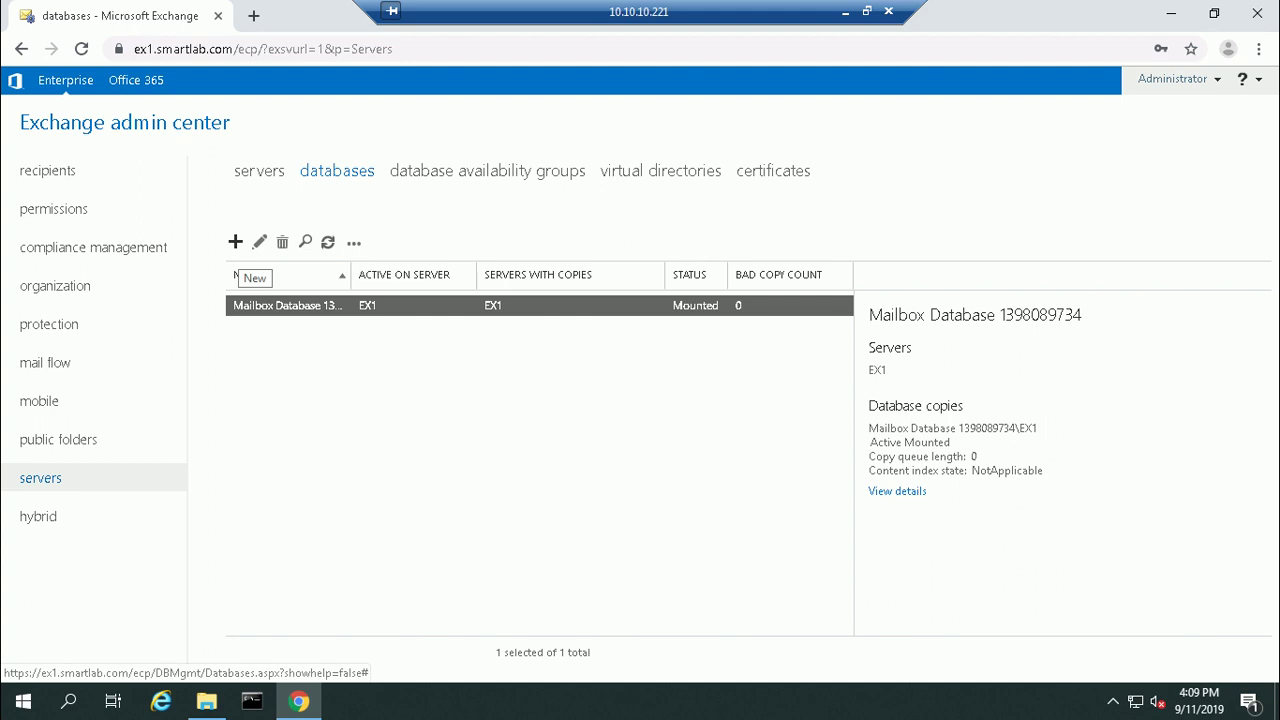
click(235, 242)
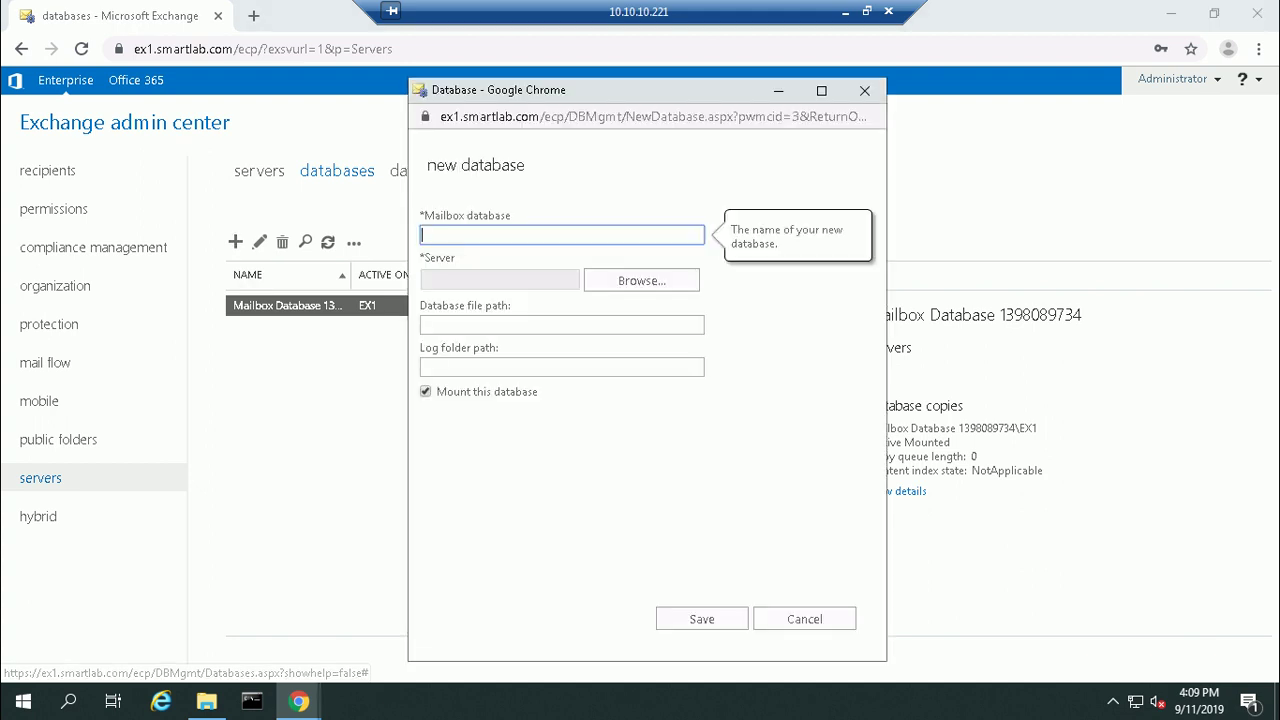
text(DB1)
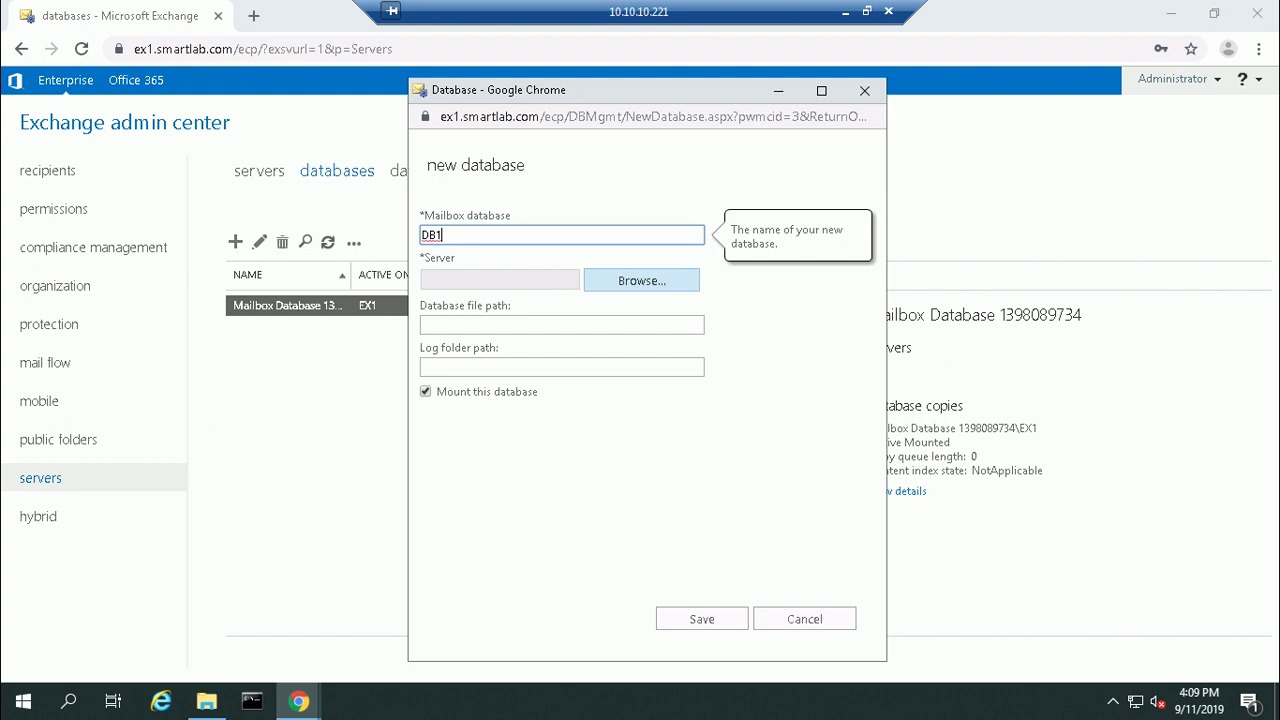
click(641, 280)
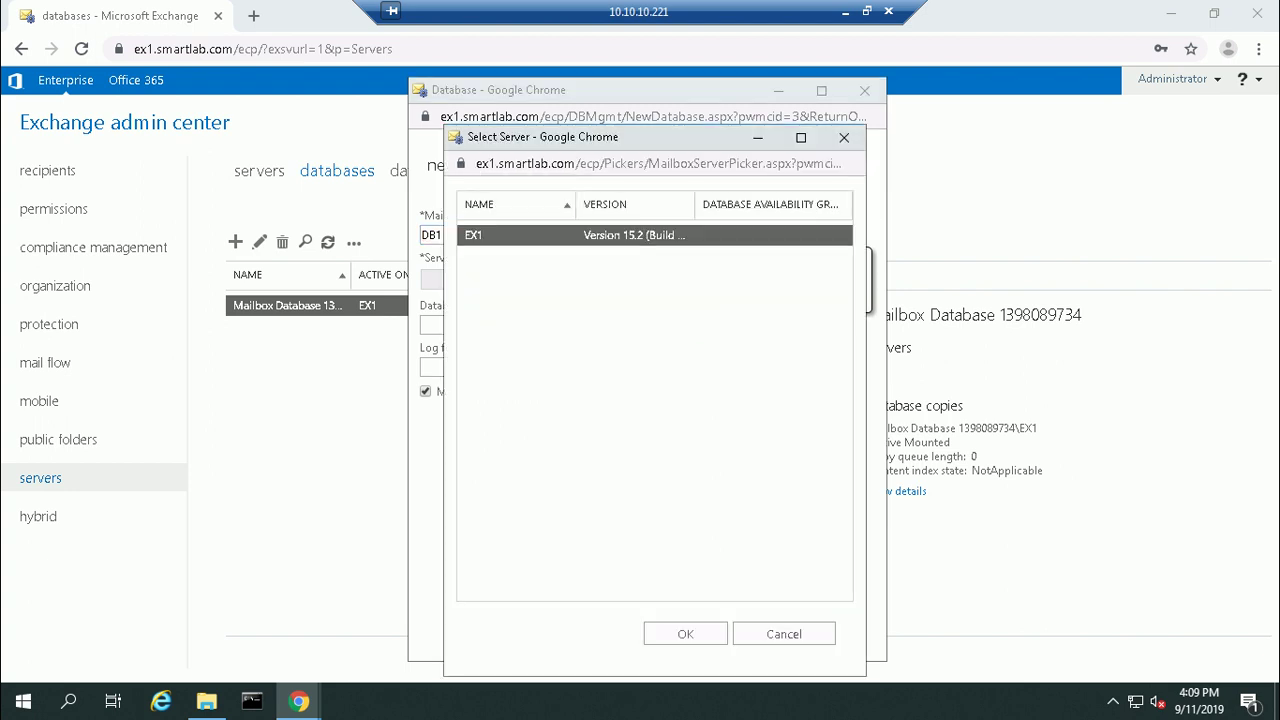
click(685, 634)
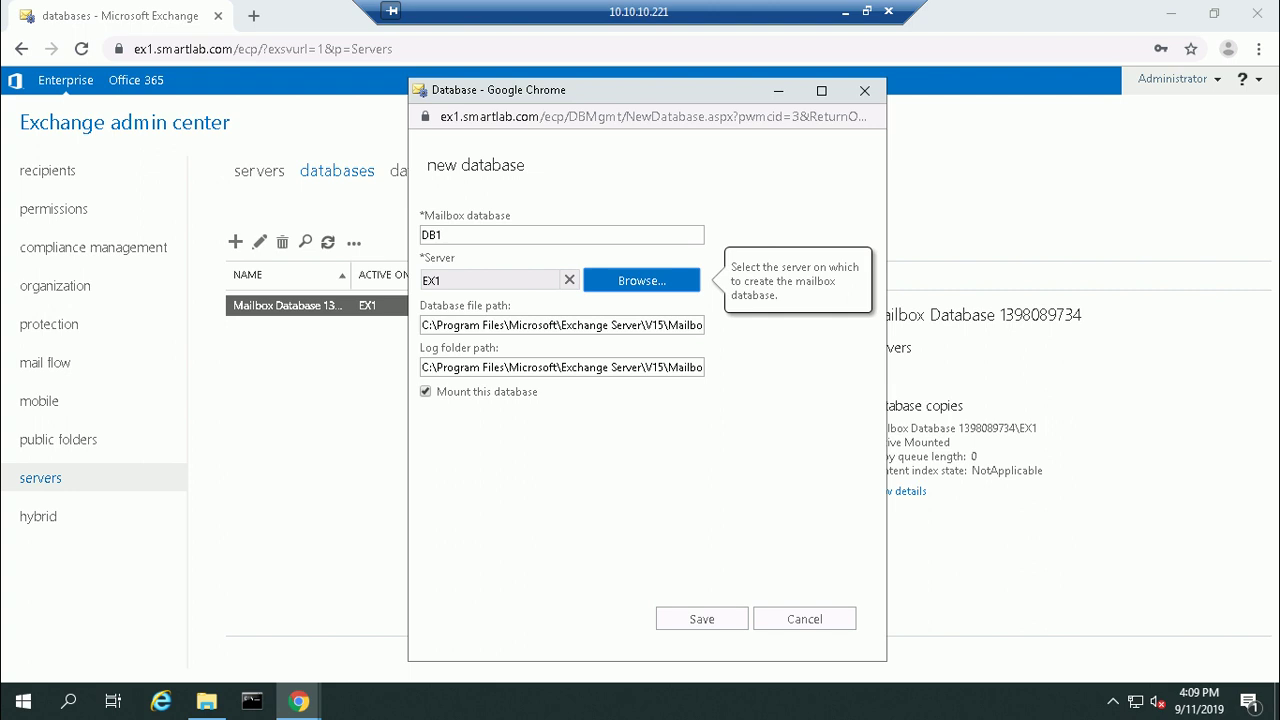
Check the new database's default file path, and copy the path of the C:\DB1 folder from File Explorer.
drag(421, 325, 706, 325)
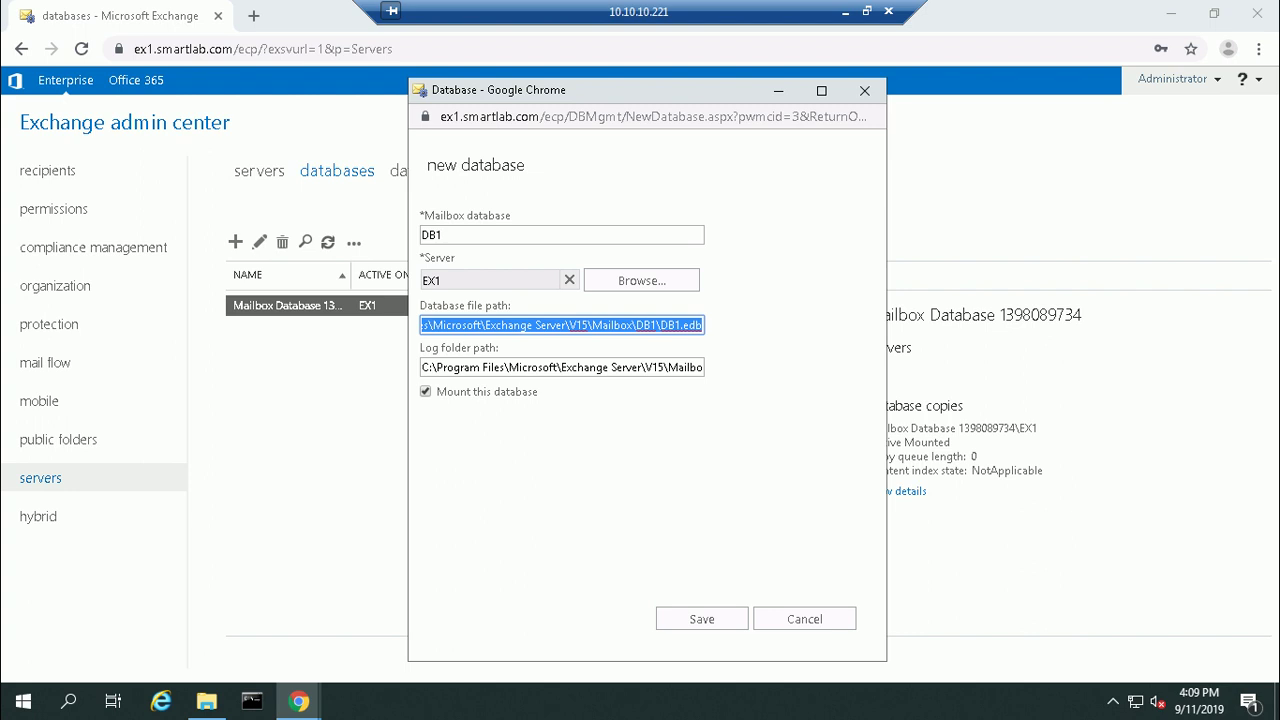
click(588, 325)
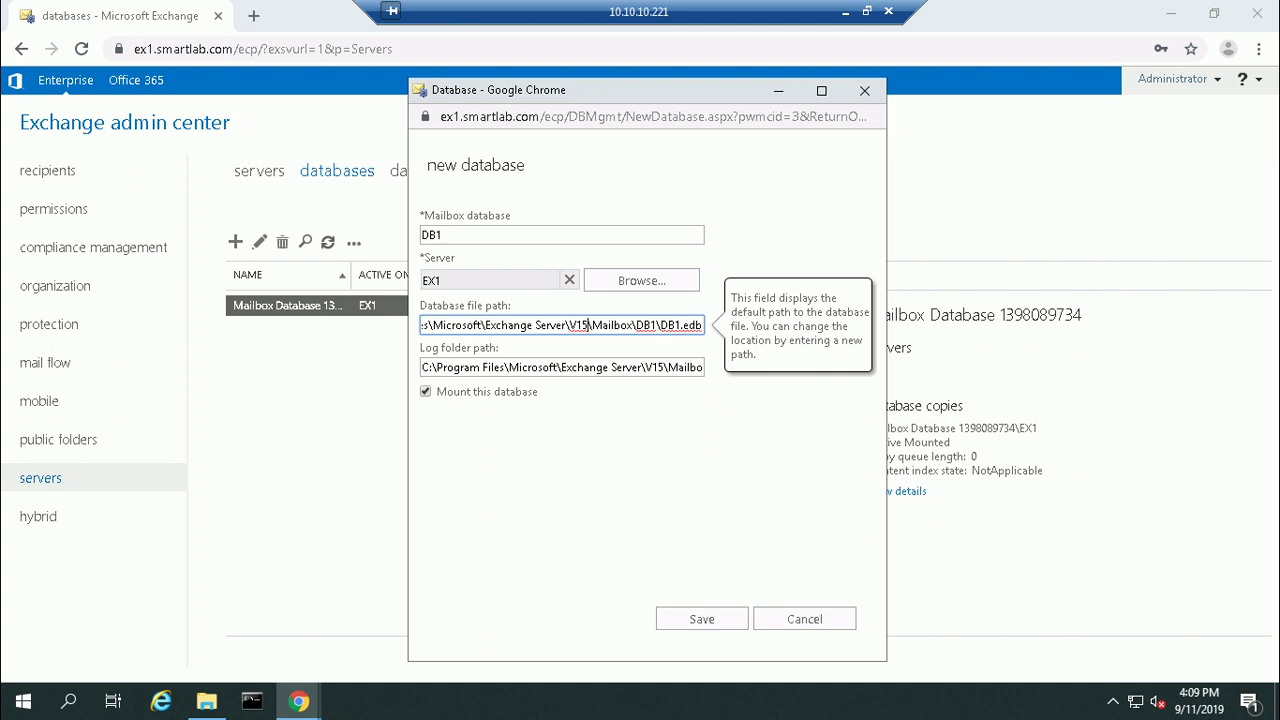
click(206, 701)
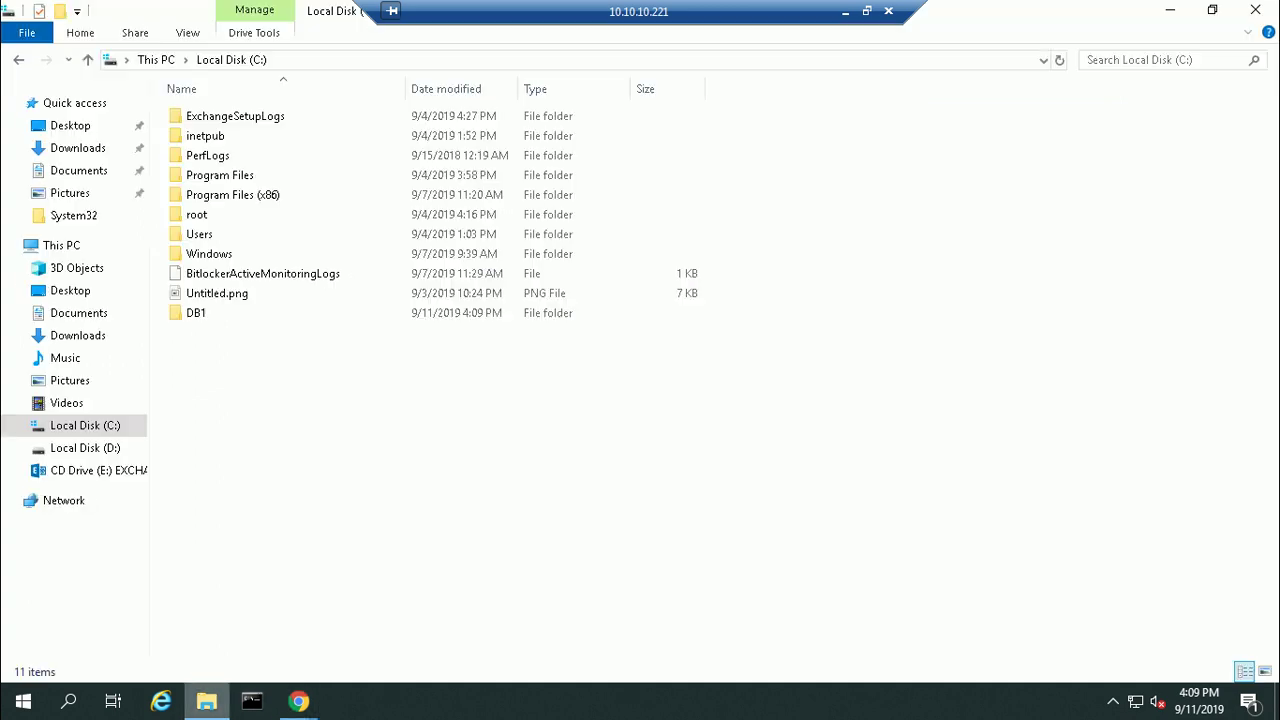
double_click(196, 313)
click(290, 60)
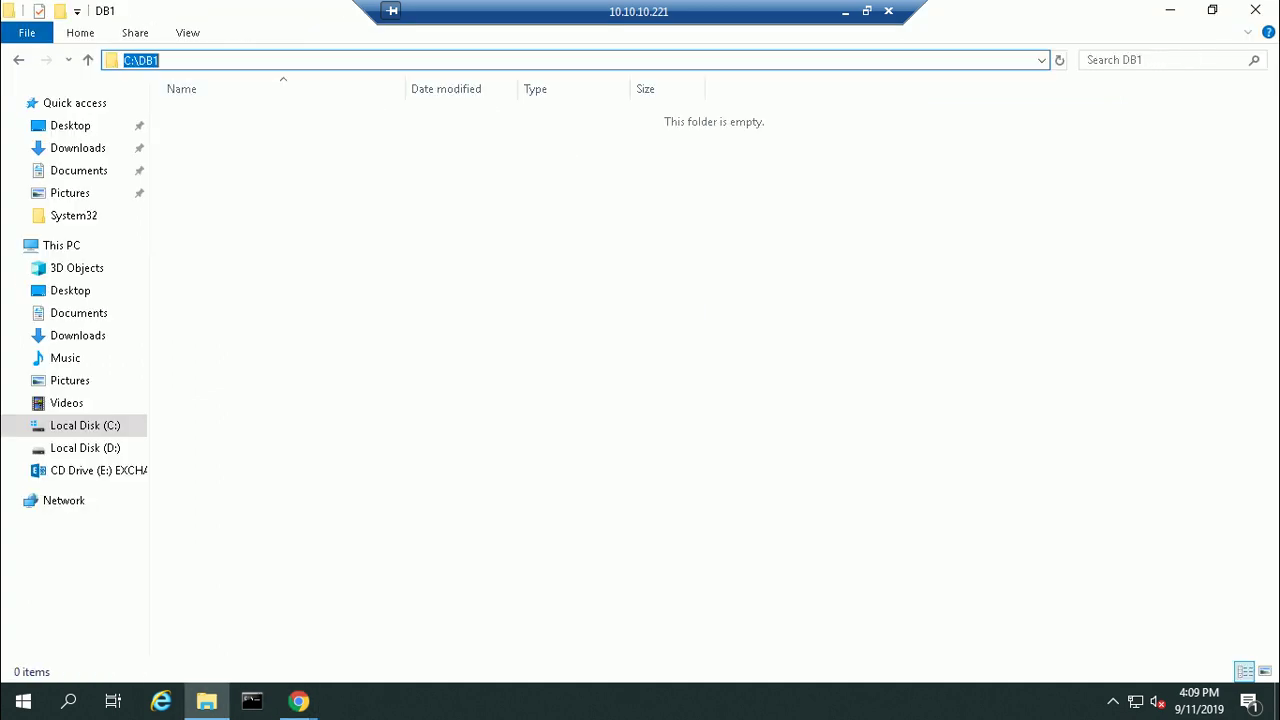
right_click(144, 60)
click(189, 118)
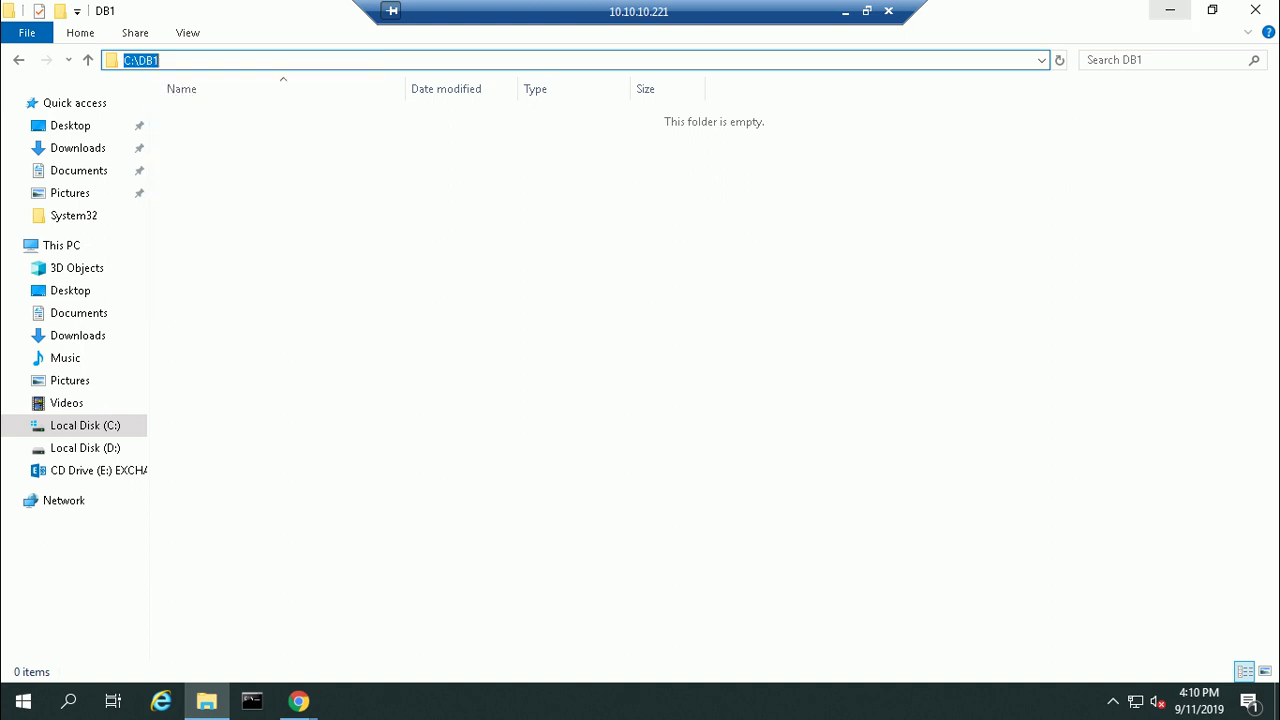
Set the new database's file path and log folder path to C:\DB1, with the Mount this database option enabled.
click(1169, 10)
click(549, 325)
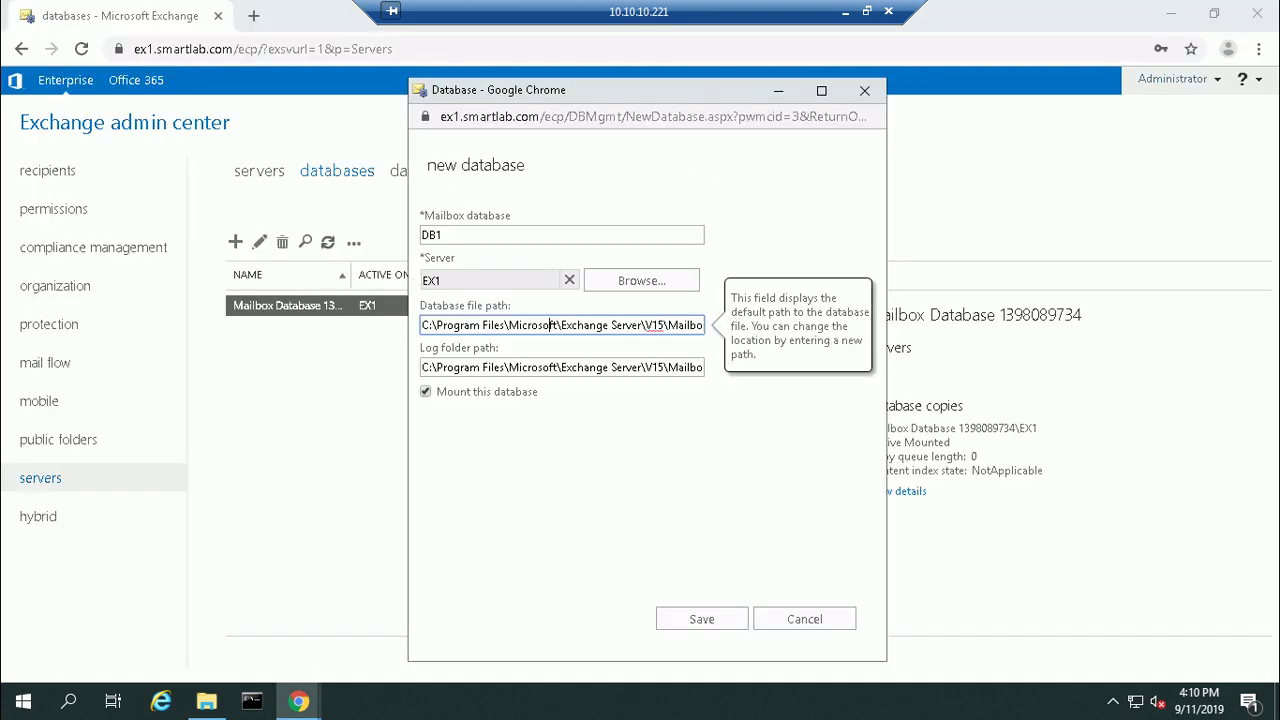
key(ctrl+a)
key(ctrl+v)
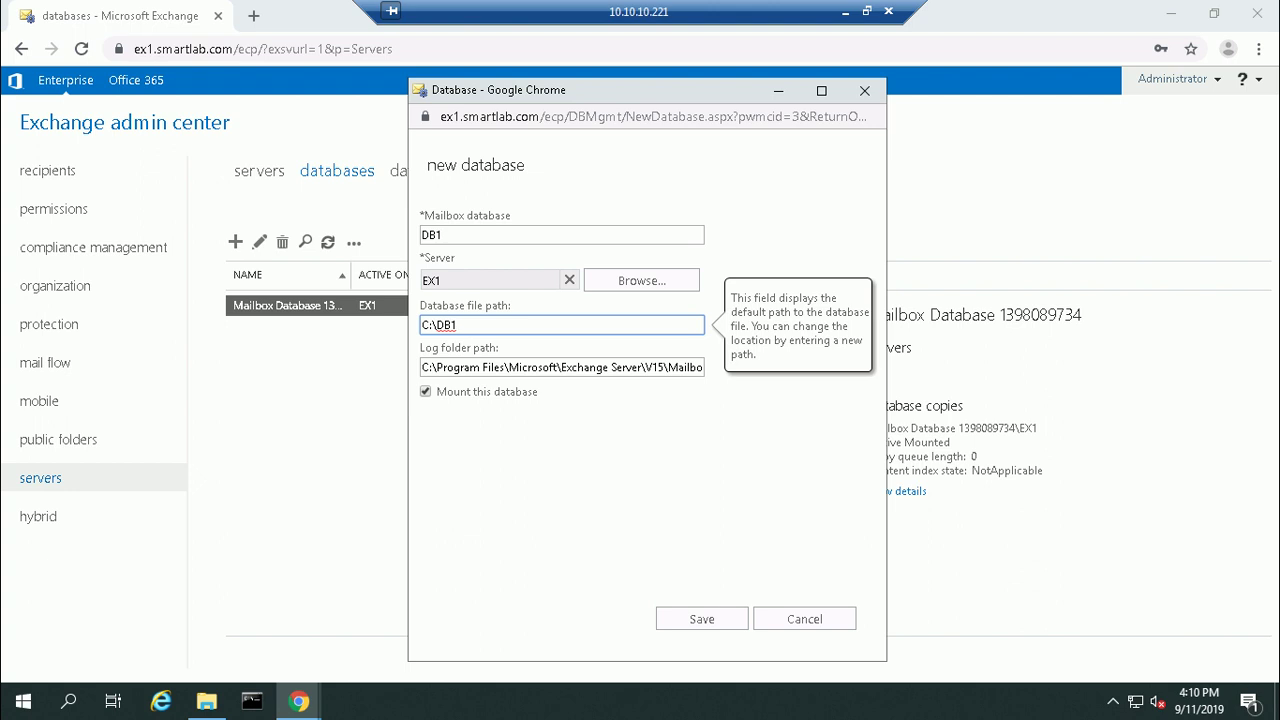
click(532, 367)
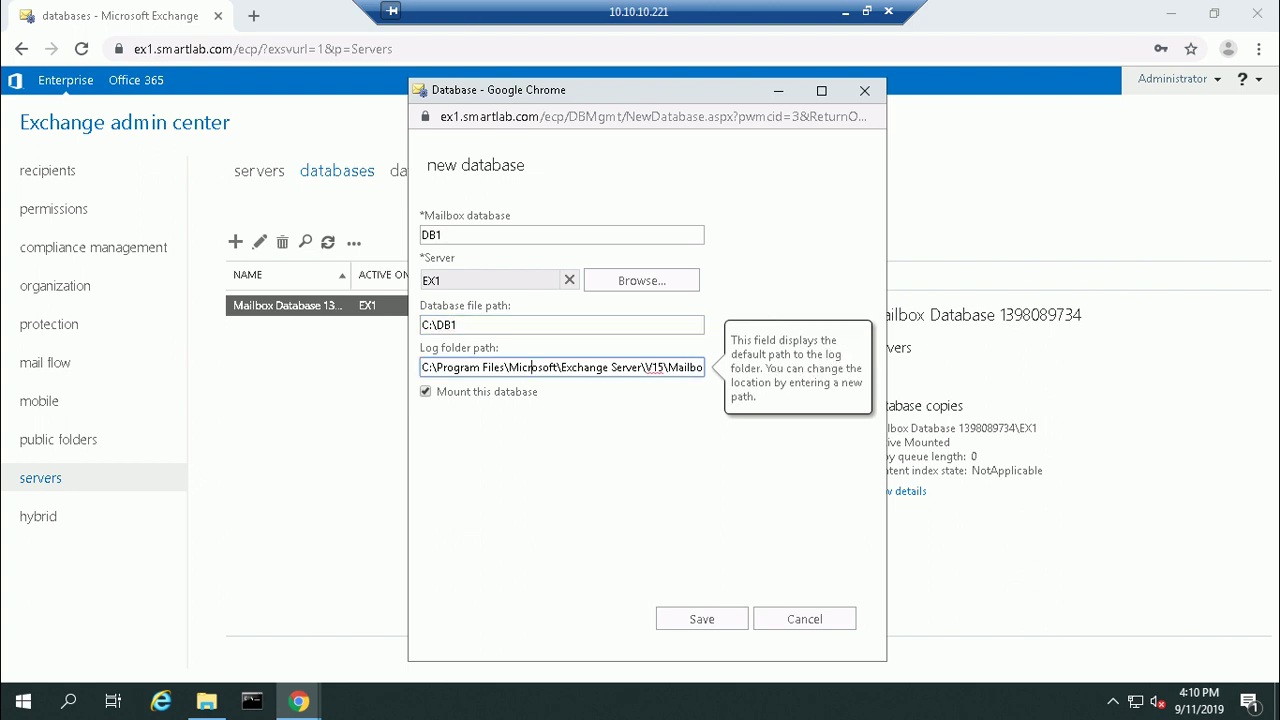
key(ctrl+v)
key(ctrl+a)
key(ctrl+v)
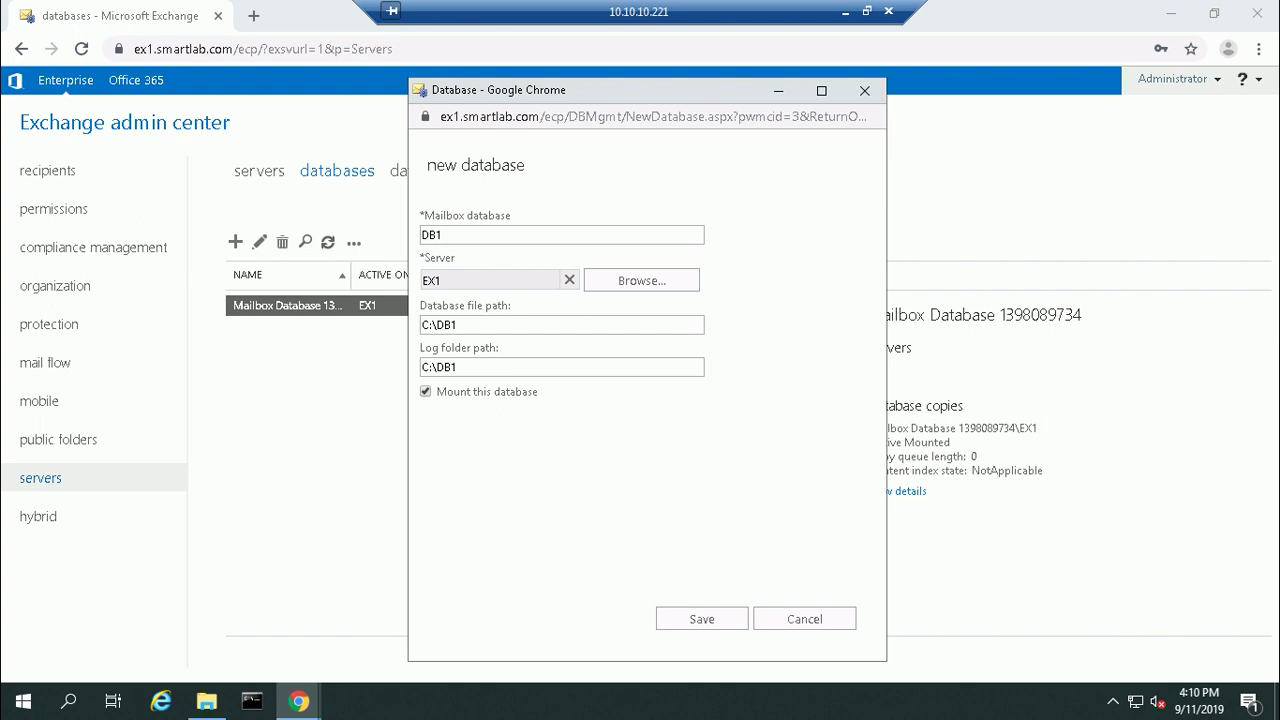
click(425, 391)
click(425, 391)
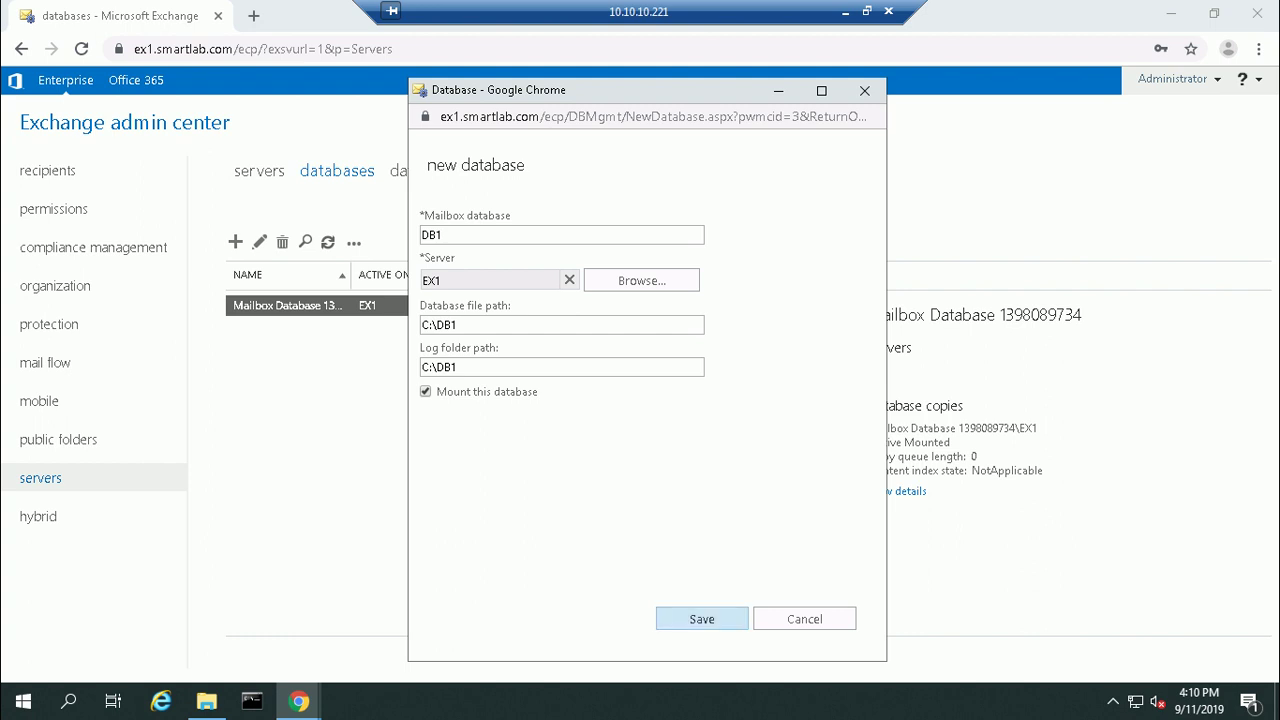
Try to save the new database with C:\DB1 as its database file path, and dismiss the error.
click(702, 619)
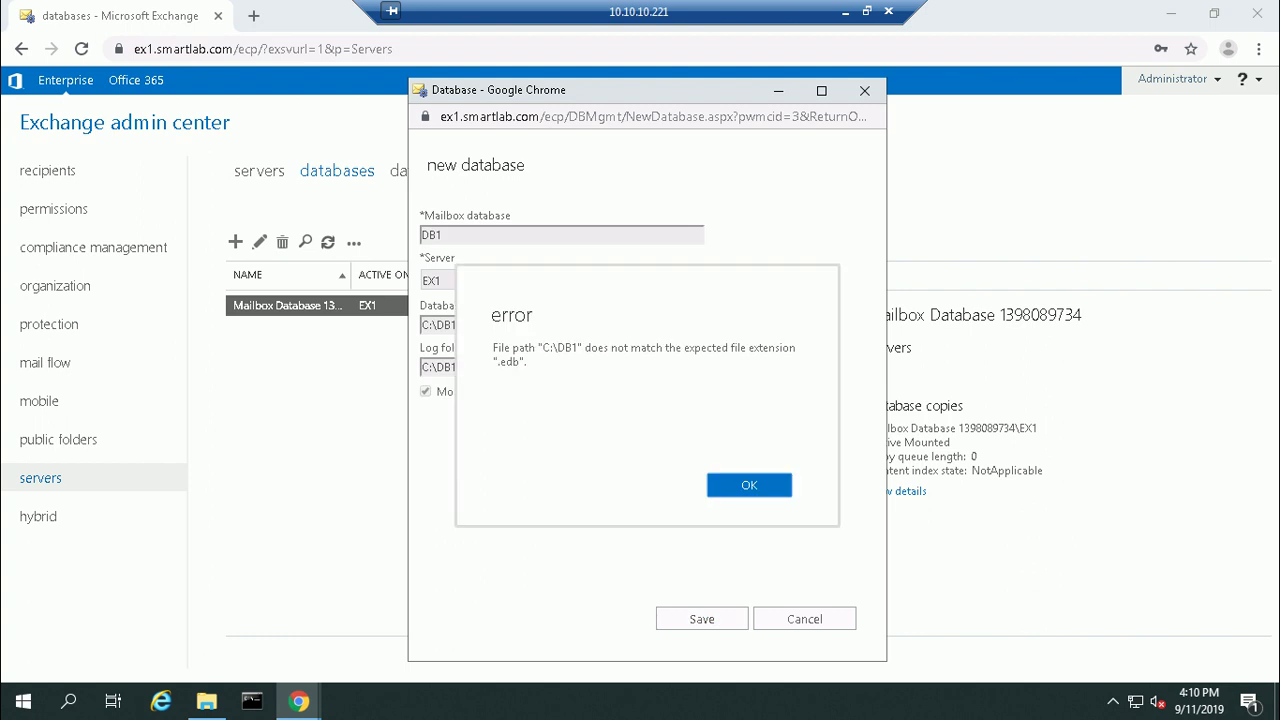
drag(493, 348, 528, 362)
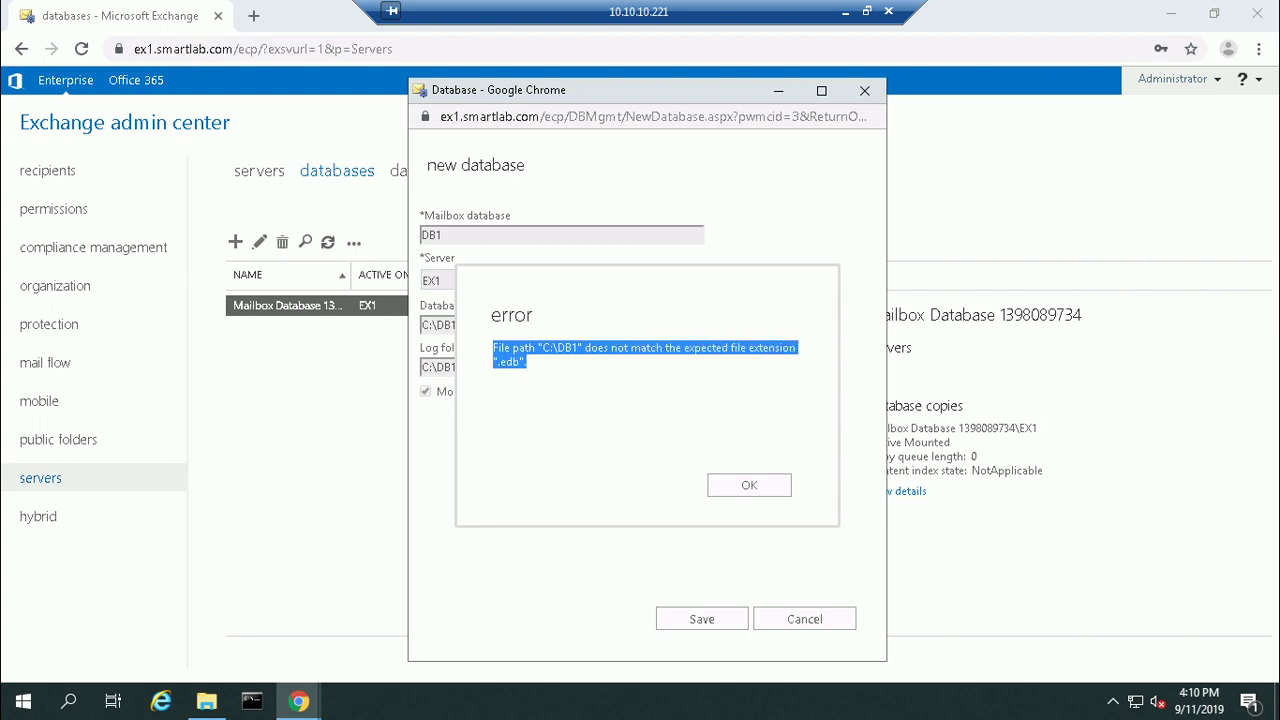
key(Return)
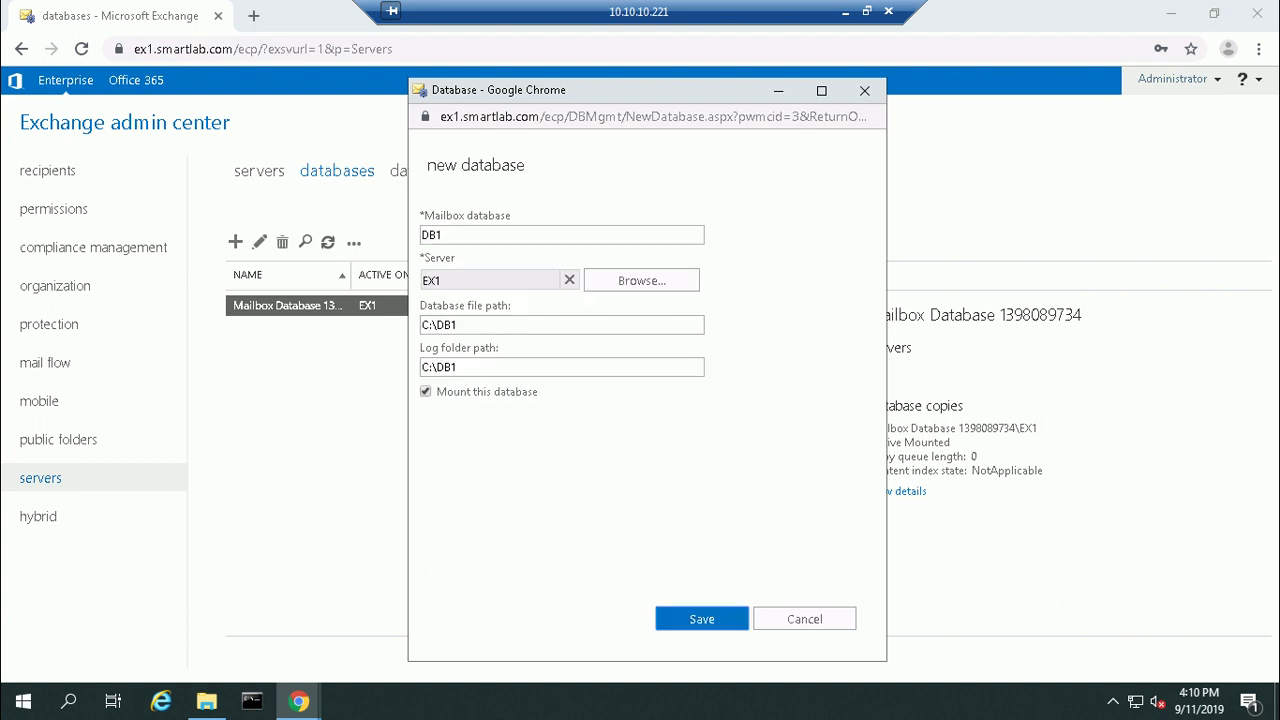
Restore the default database file path and log folder path, and examine the file and folder names at their ends.
click(457, 325)
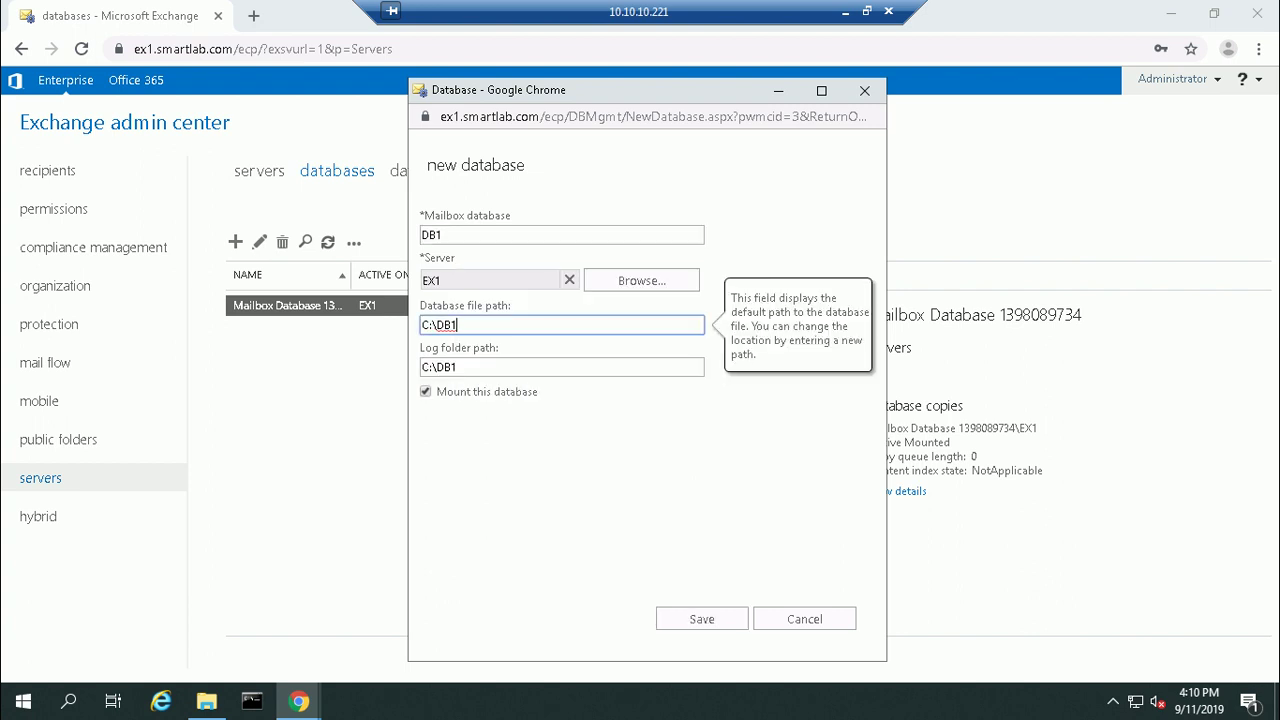
text(\db1.e)
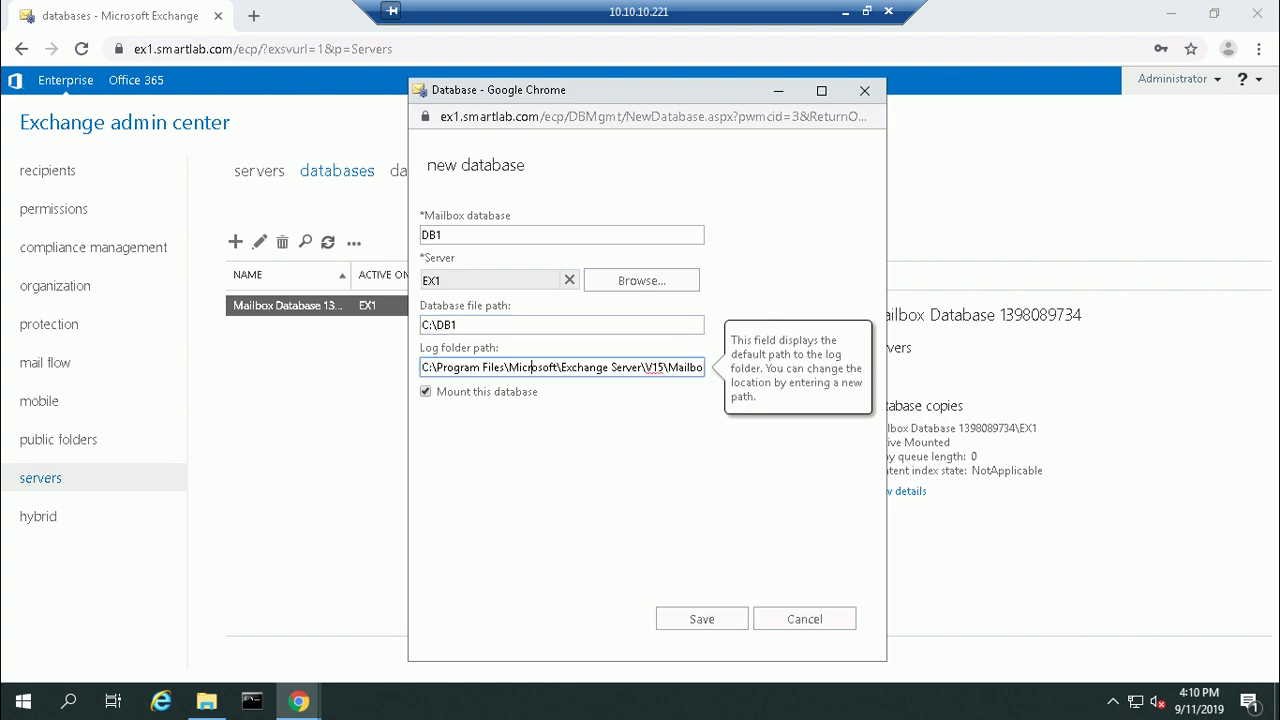
key(End)
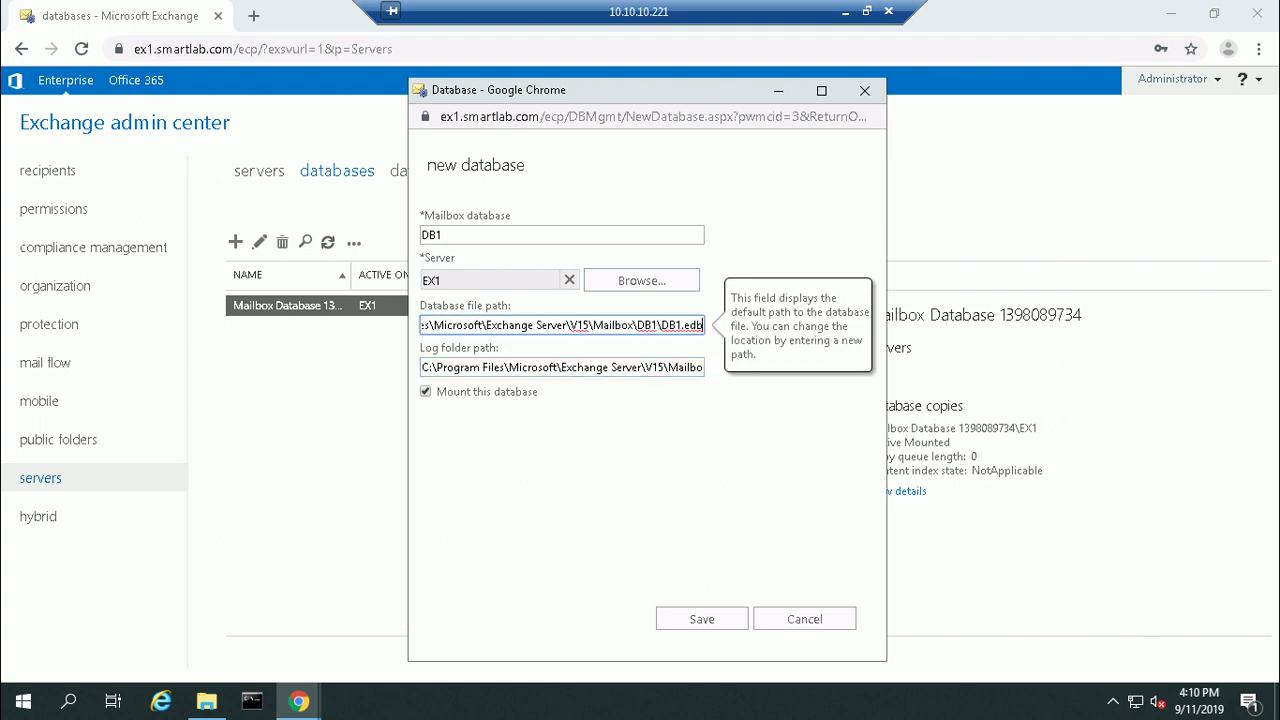
drag(656, 325, 704, 325)
click(638, 367)
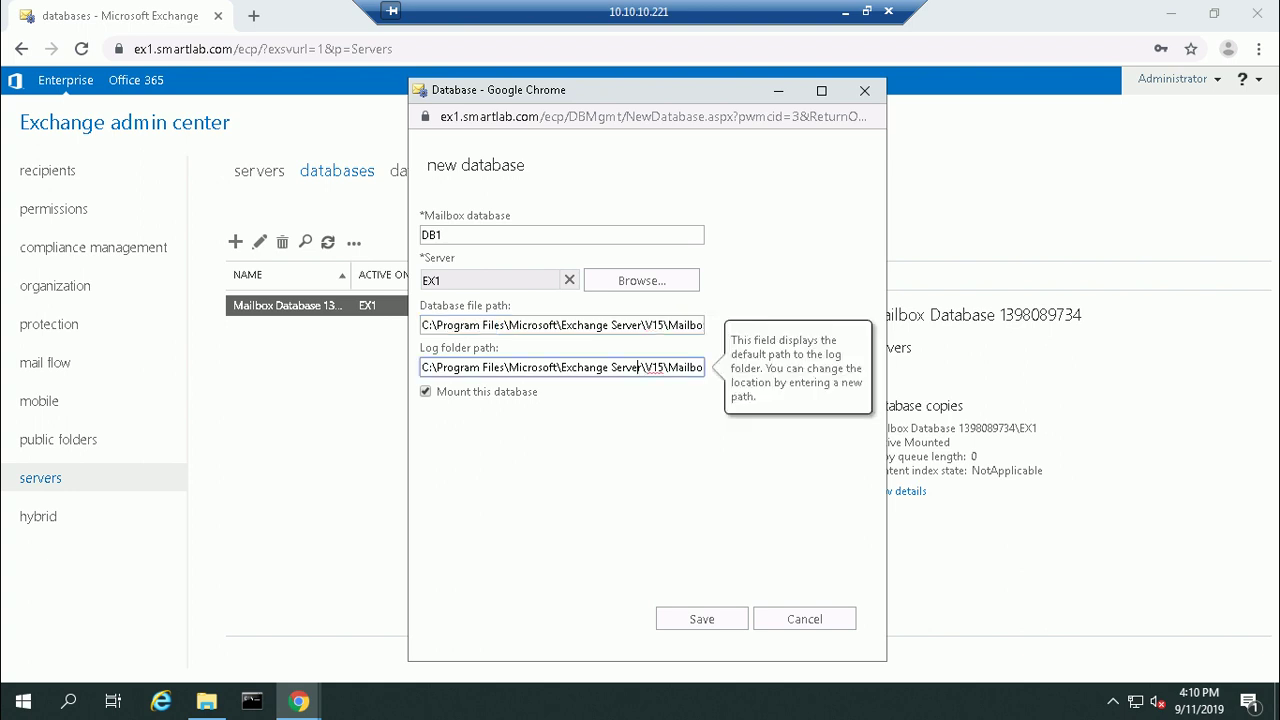
key(End)
key(shift+Left)
key(shift+Left)
key(shift+Left)
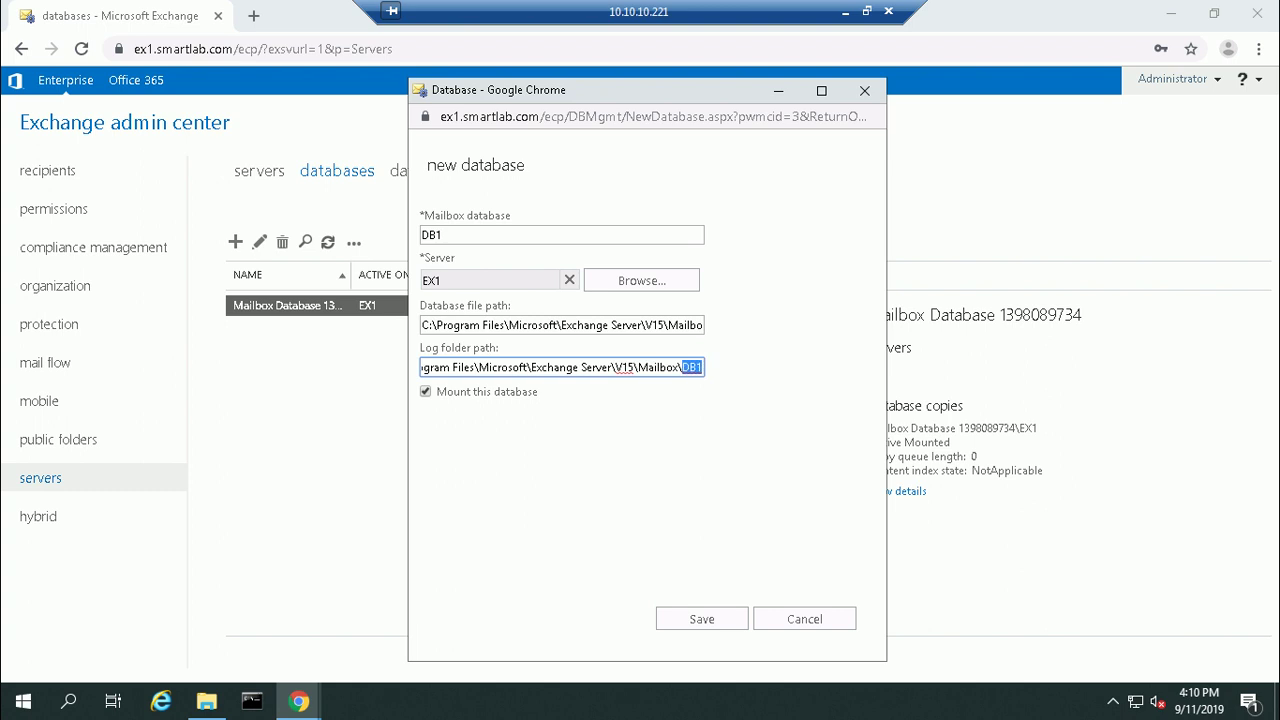
click(701, 367)
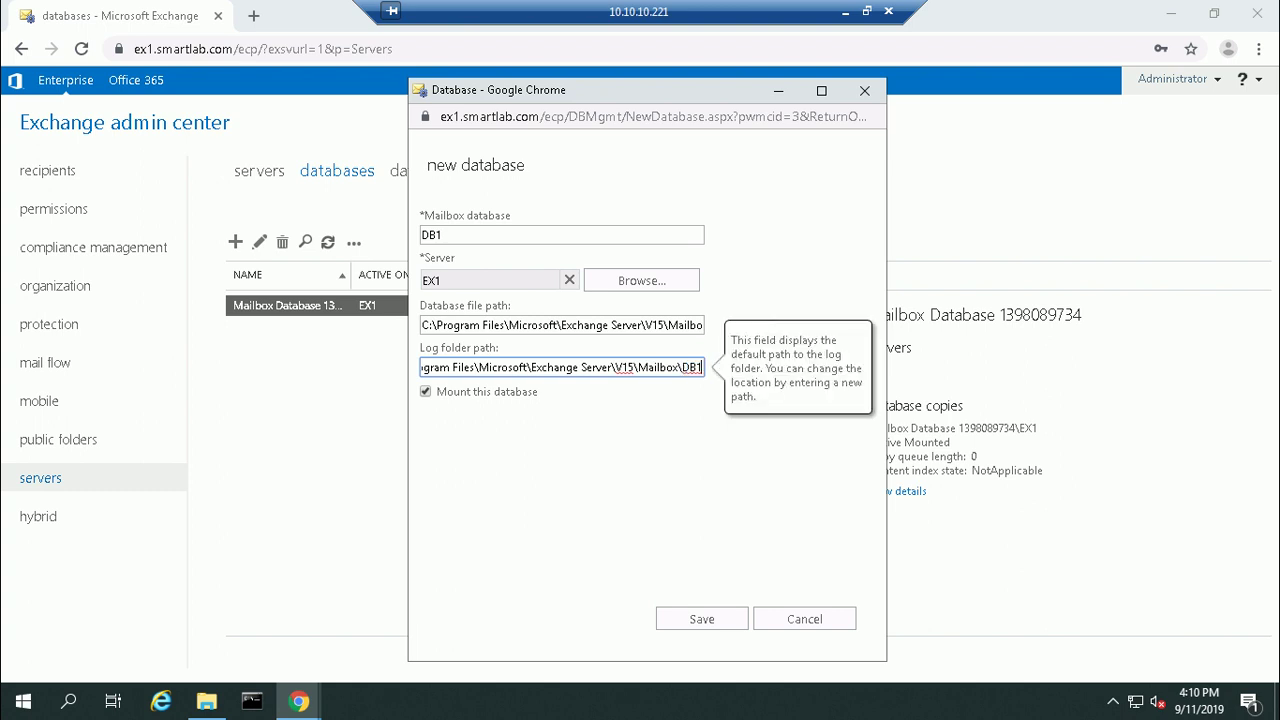
key(shift+Tab)
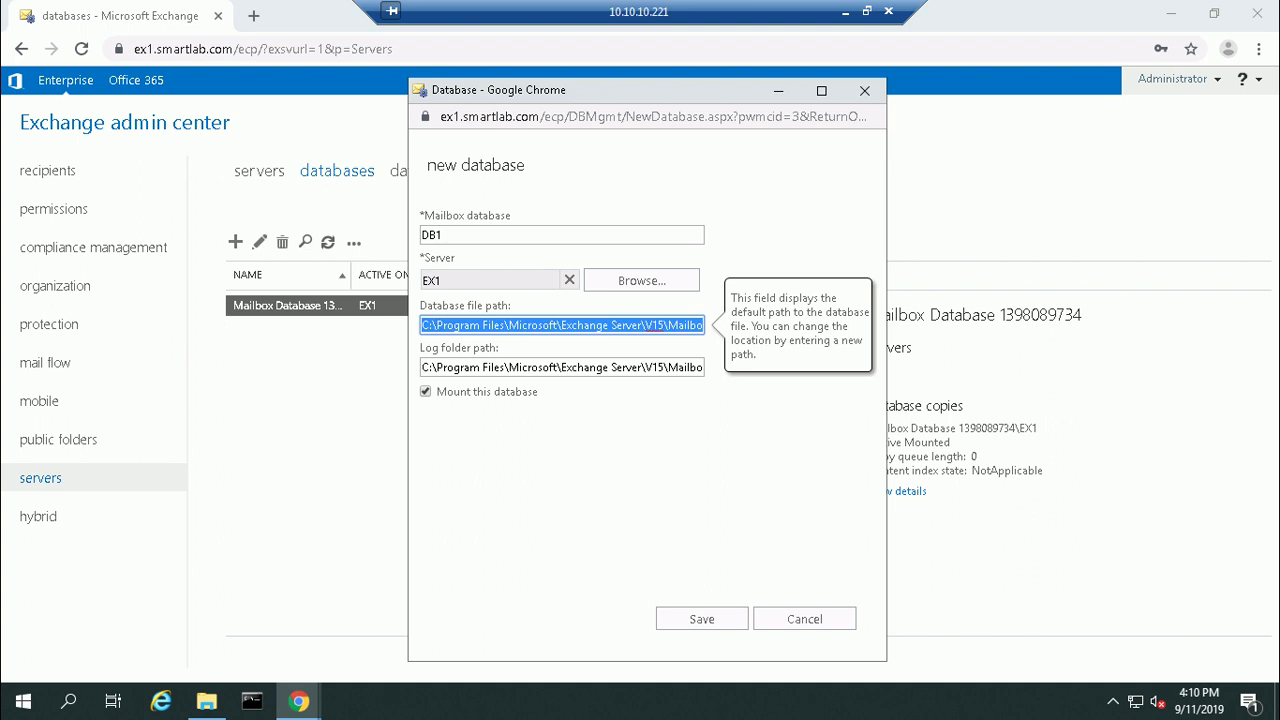
Set the new database's file path to C:\DB1\DB1.edb, replacing the folder part of the default path.
click(627, 325)
key(End)
drag(661, 325, 593, 325)
key(ctrl+a)
key(ctrl+v)
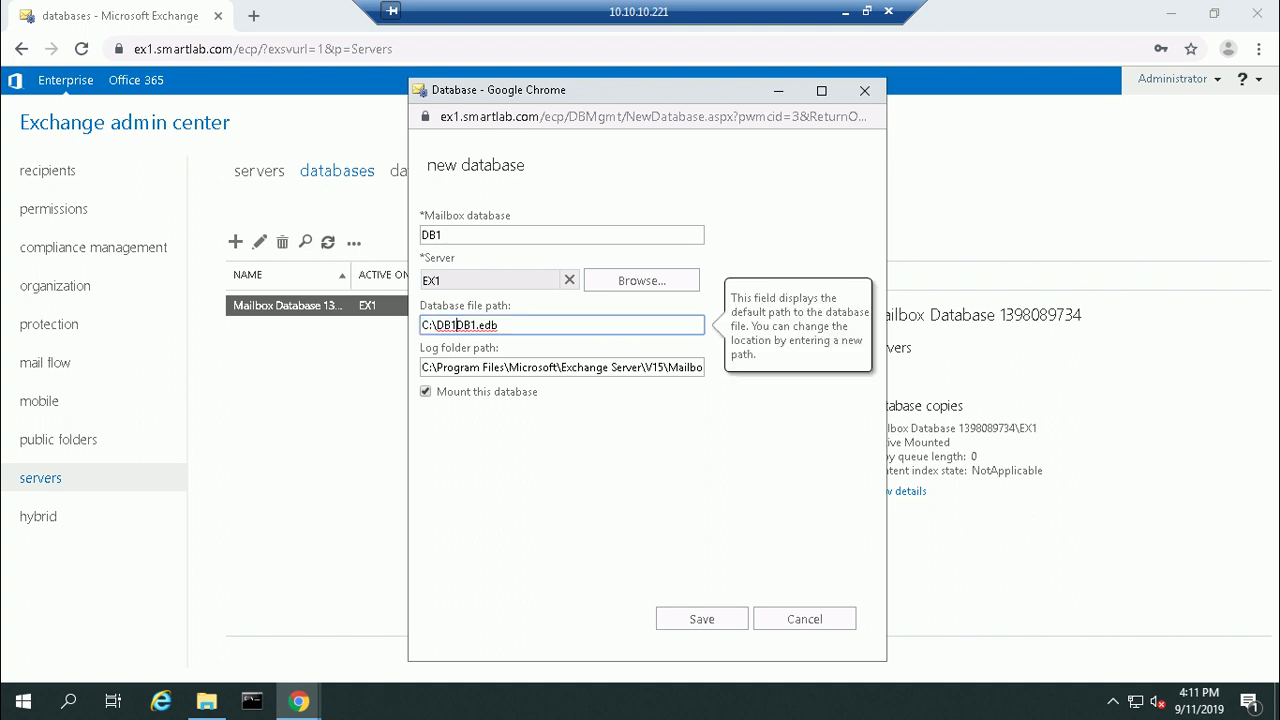
text(\)
Set the log folder path to C:\DB1\DB1, save the new database, and acknowledge the warning.
key(Tab)
key(End)
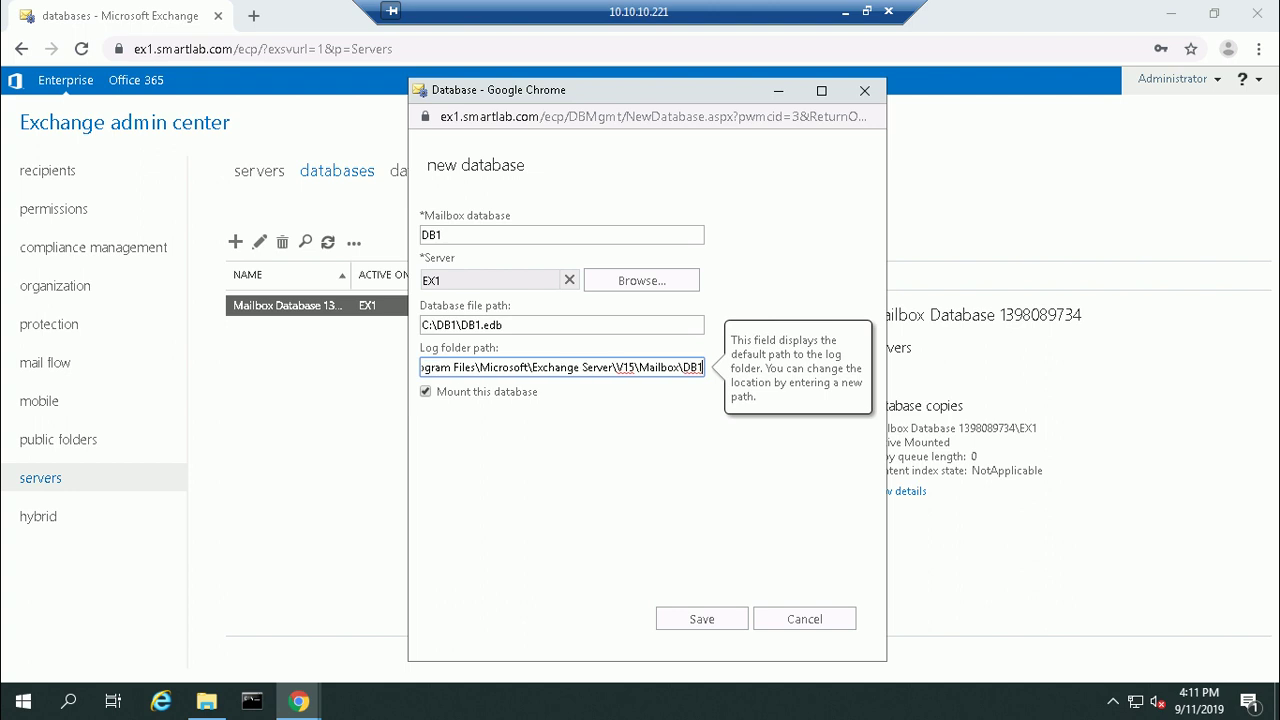
key(ctrl+shift+Left)
key(ctrl+shift+Left)
key(ctrl+shift+Left)
key(ctrl+shift+Left)
key(ctrl+shift+Left)
key(ctrl+shift+Left)
key(ctrl+shift+Left)
key(ctrl+shift+Left)
key(ctrl+shift+Left)
text(C:\DB1\DB1)
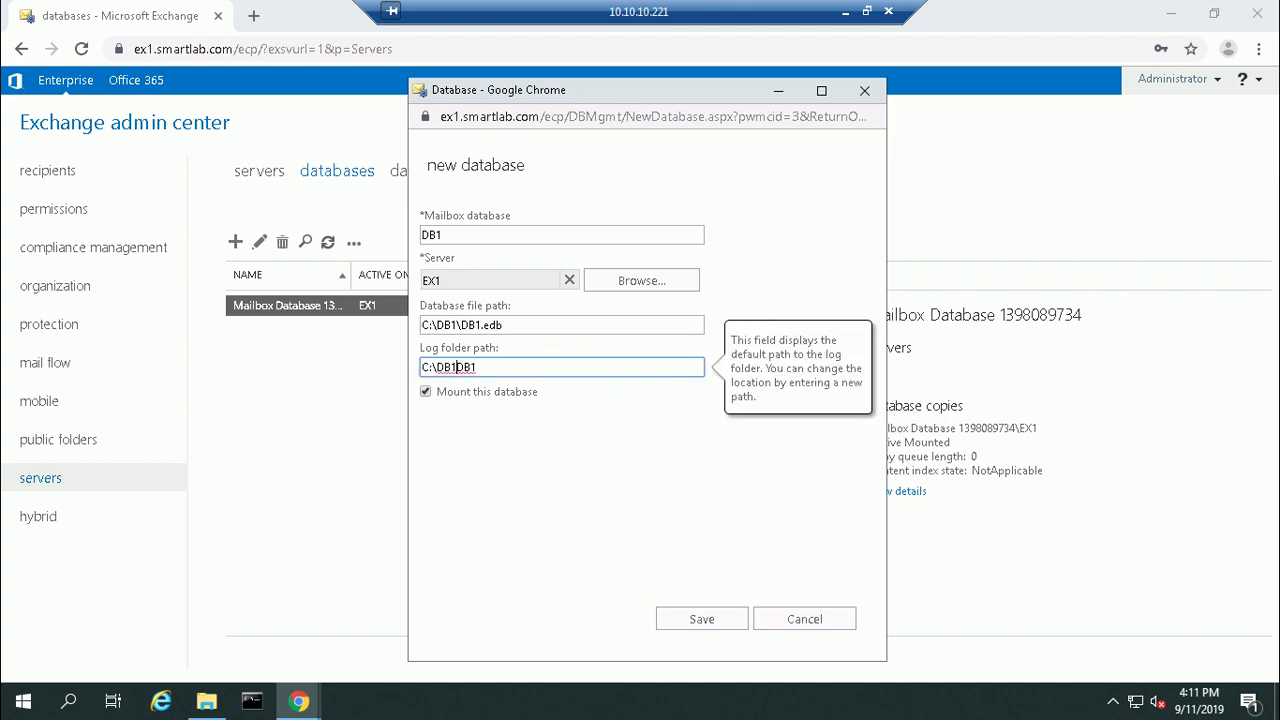
text(\)
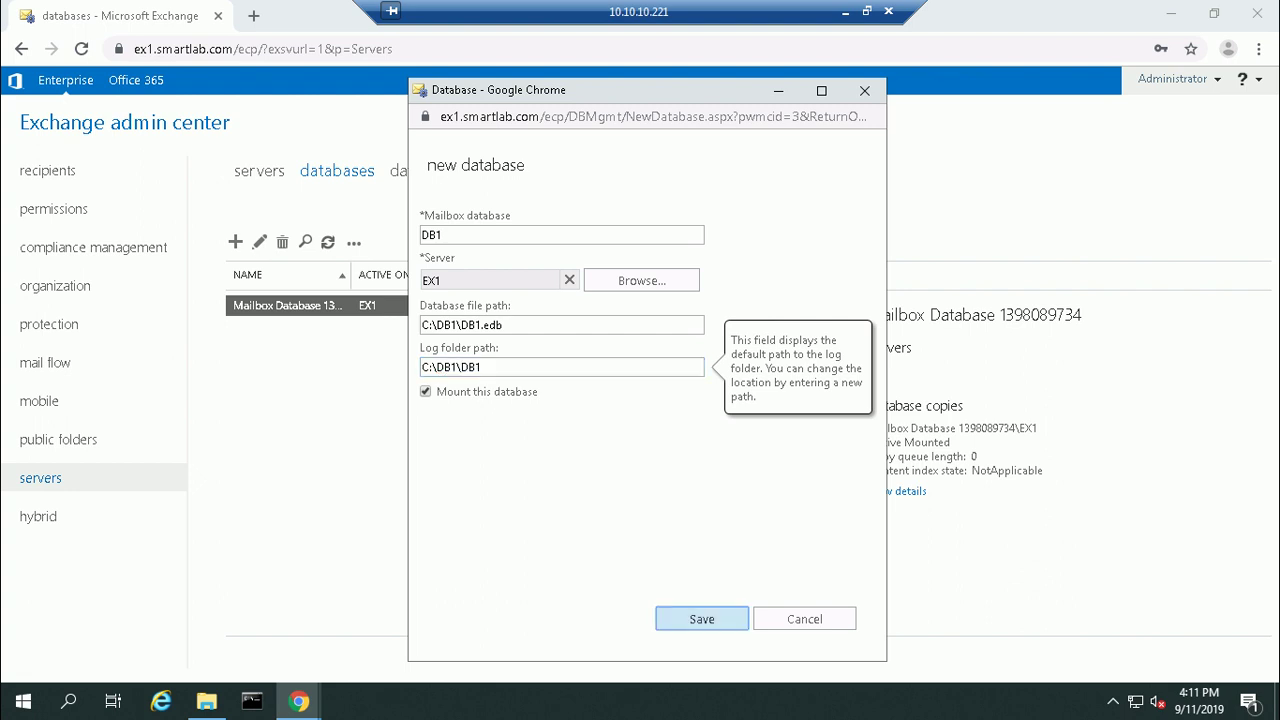
click(702, 619)
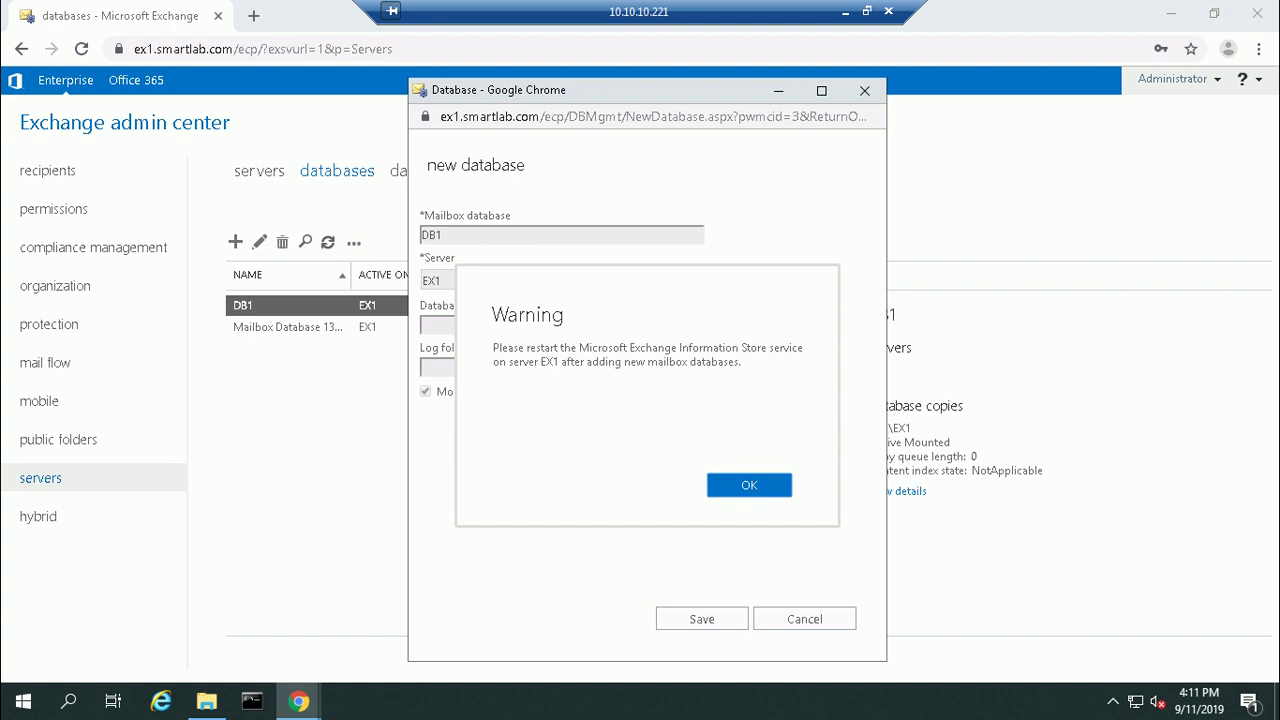
click(749, 485)
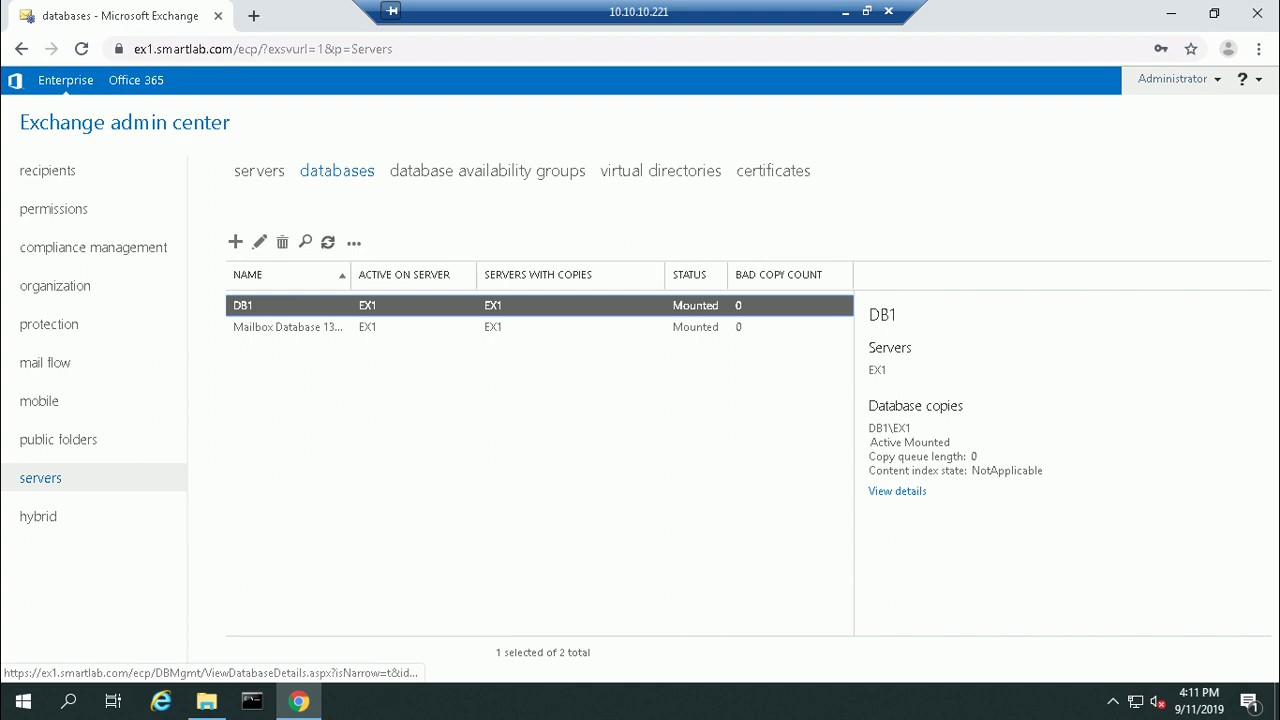
Review the details of the DB1 database copy on EX1, and close them without changes.
click(897, 491)
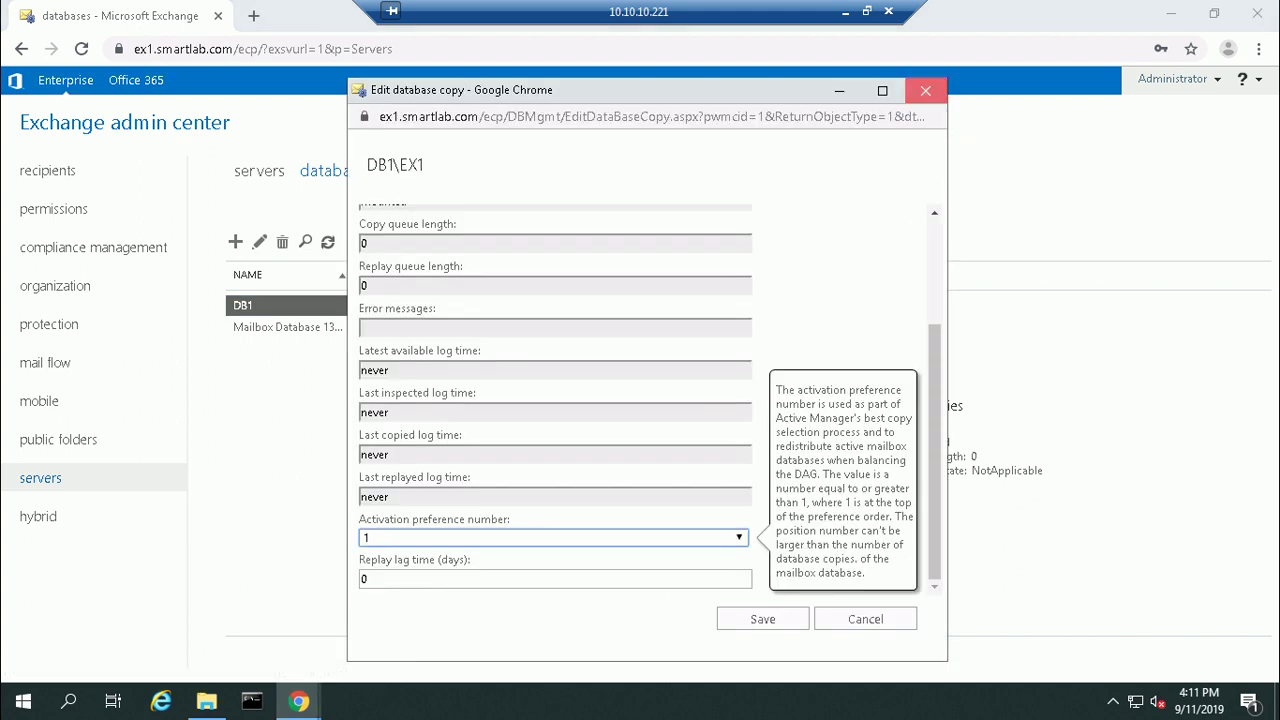
click(925, 90)
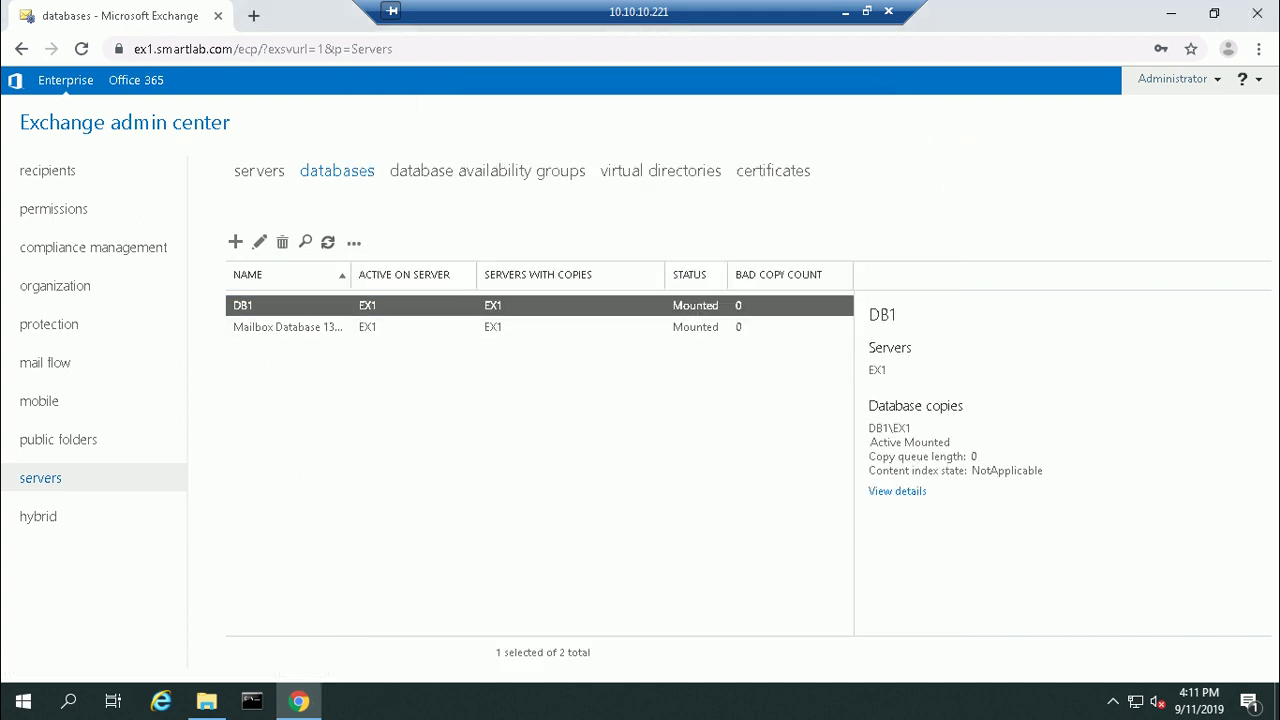
click(897, 491)
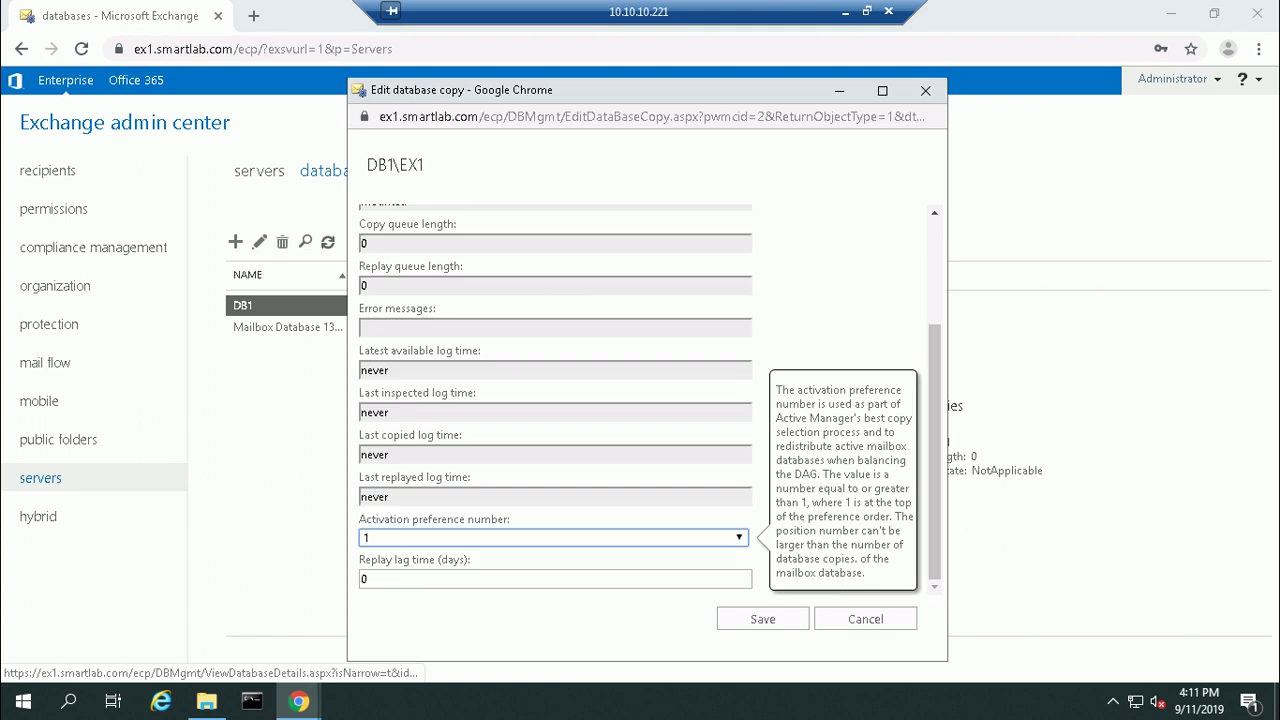
scroll(640, 400, up, 2)
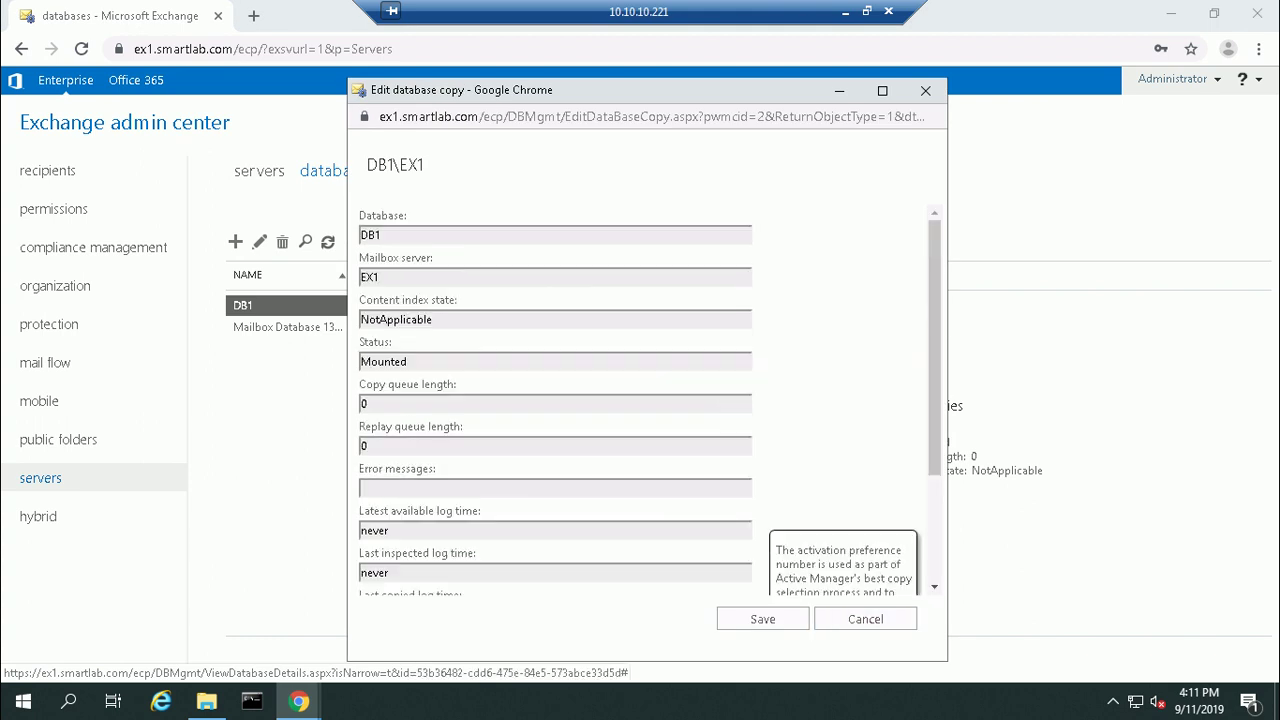
scroll(640, 400, down, 2)
click(925, 90)
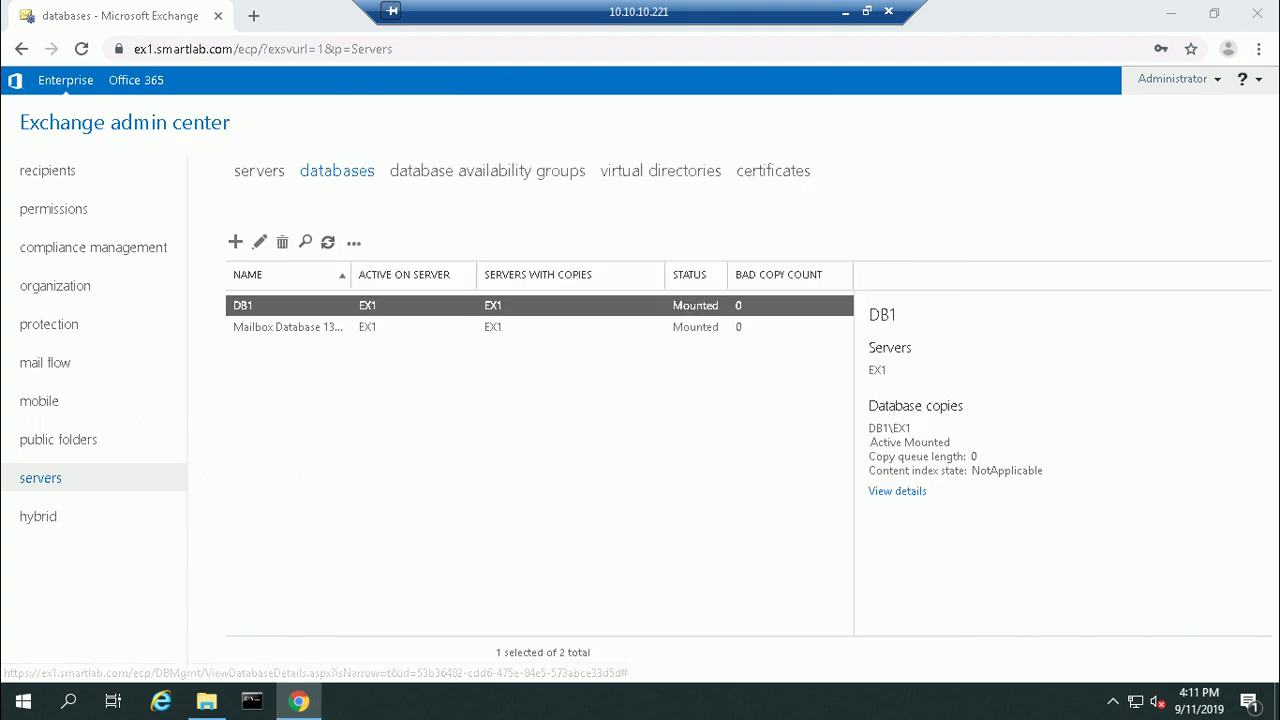
Open the Windows Services console by running services.msc.
key(super+r)
text(d)
key(BackSpace)
text(ser)
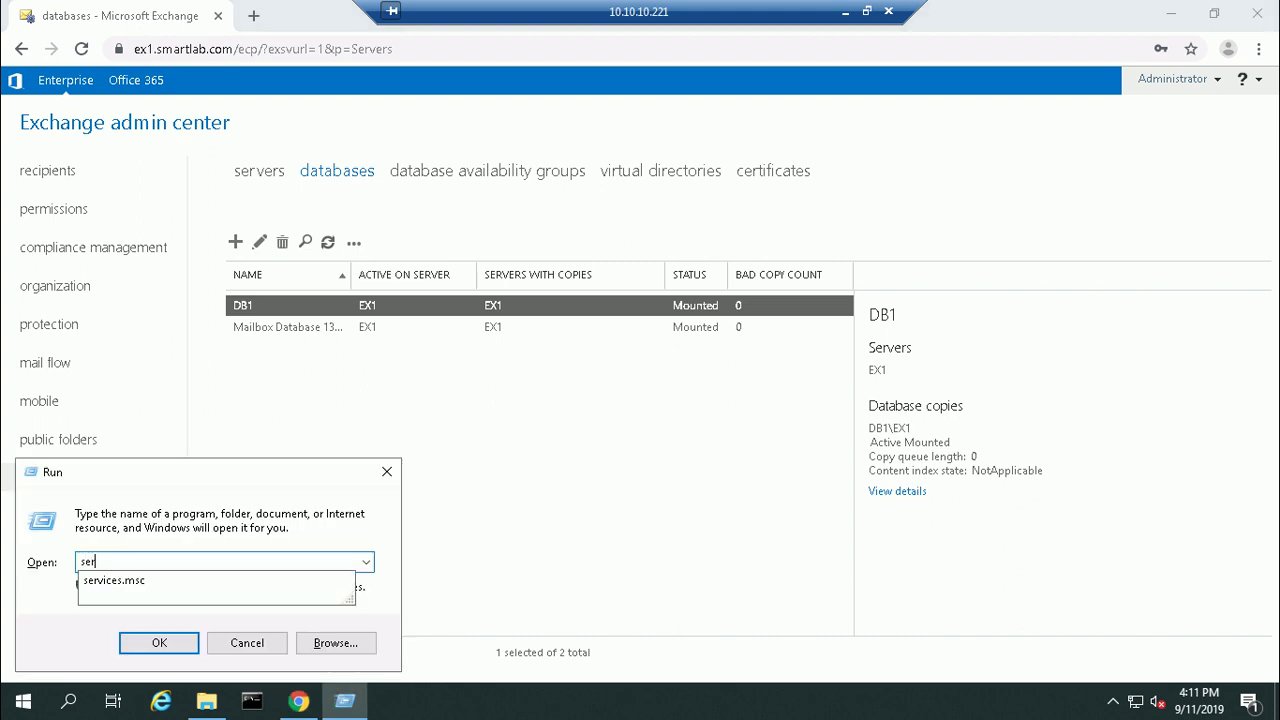
text(vices.msc)
key(Return)
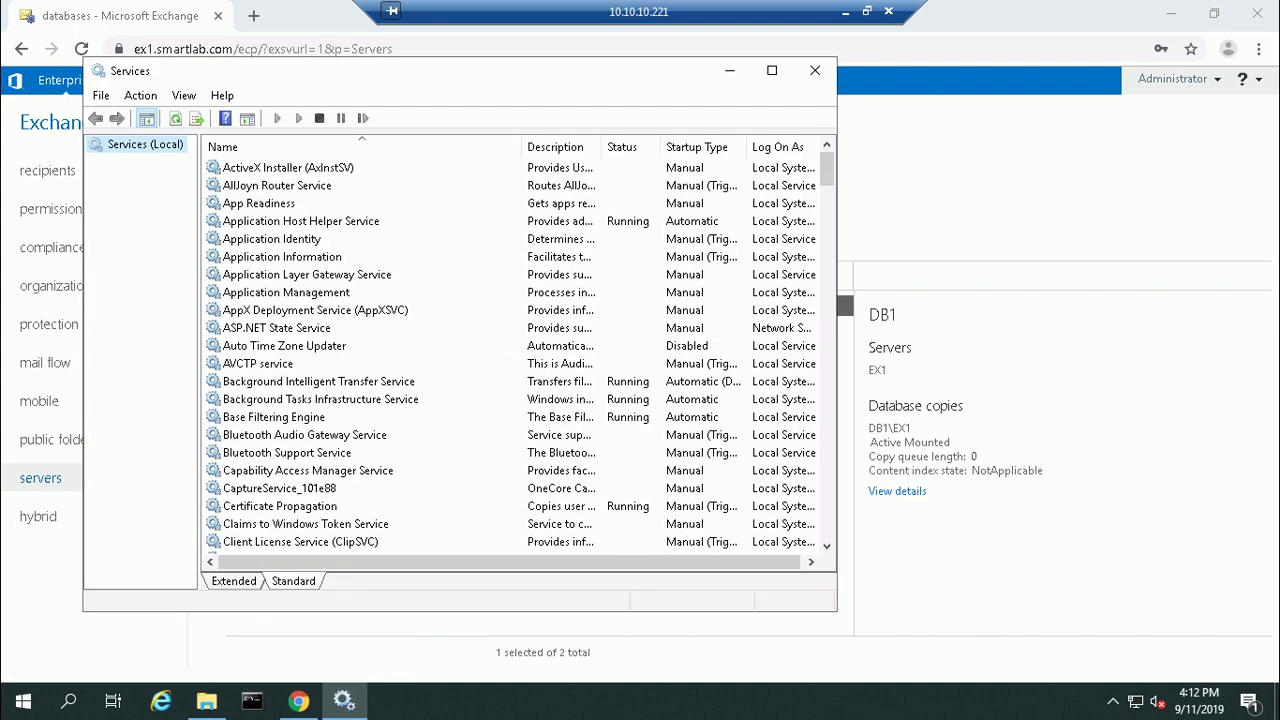
Restart the Microsoft Exchange Information Store service, and close the Services console.
click(286, 292)
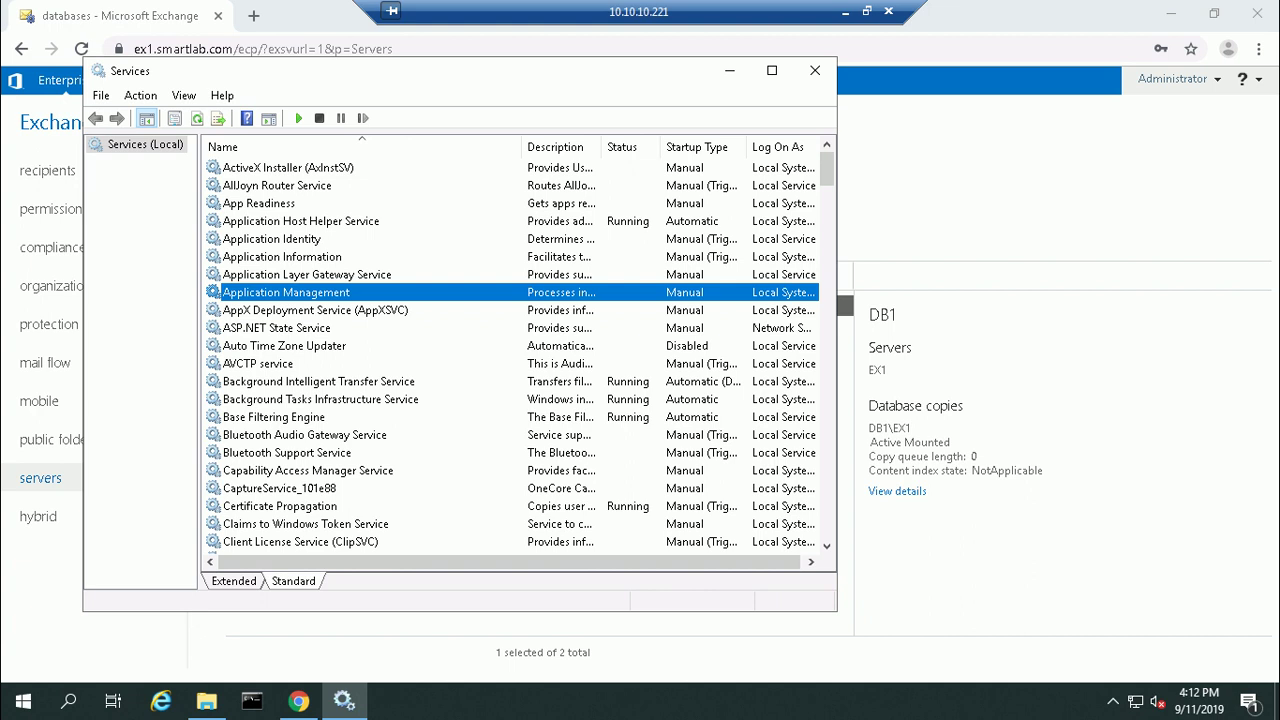
key(m)
key(Down)
key(Down)
key(Down)
key(Down)
key(Down)
key(Down)
key(Down)
key(Down)
key(Down)
key(Down)
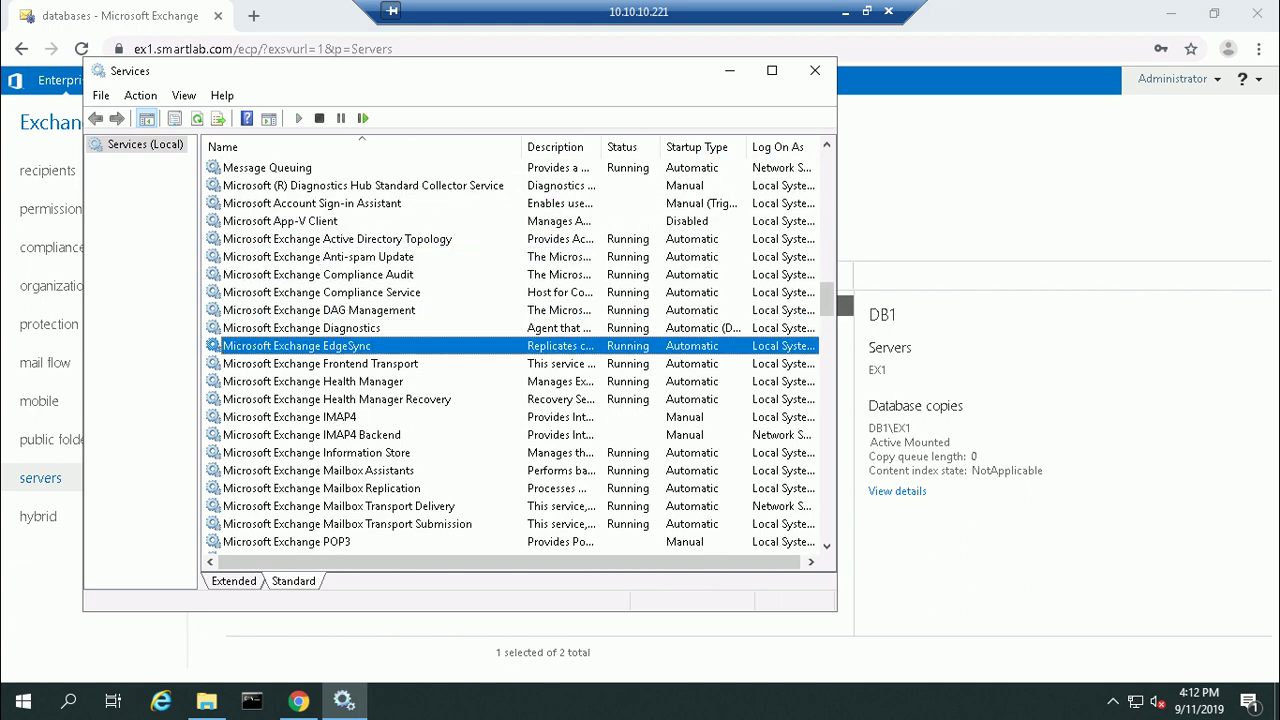
key(Down)
key(Down)
key(Down)
key(Down)
key(Down)
key(Down)
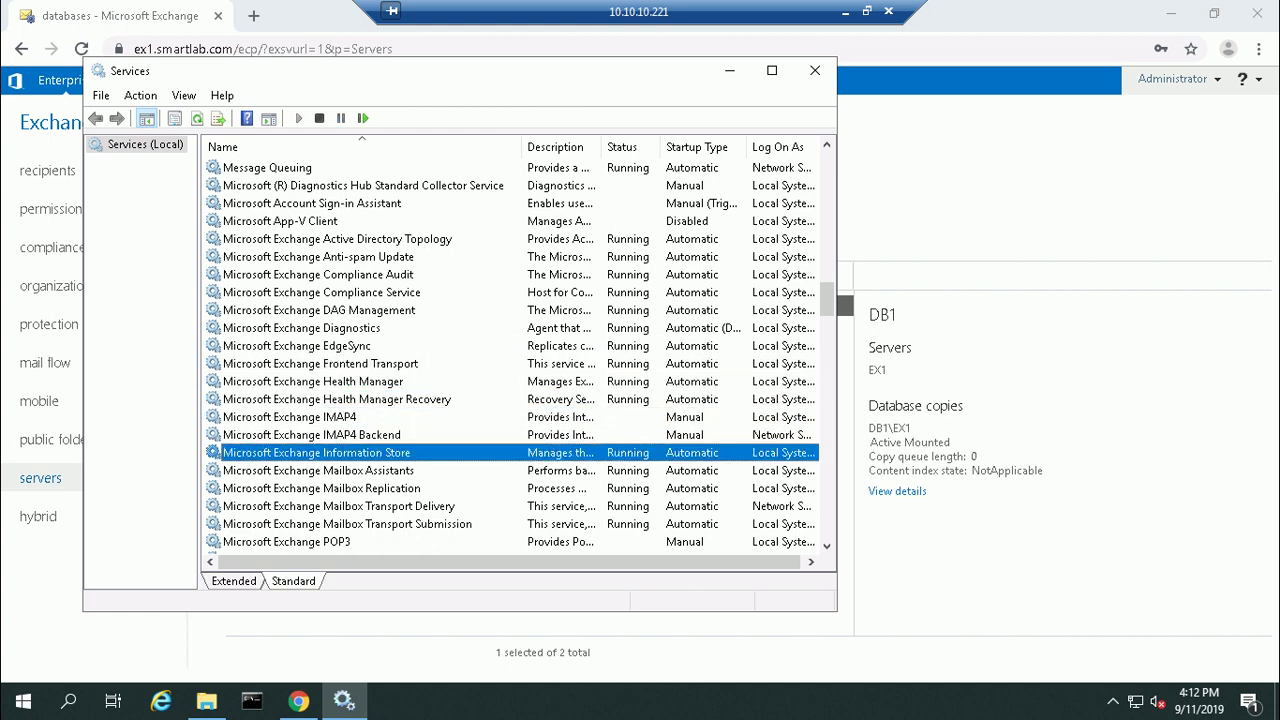
key(shift+F10)
key(Down)
key(Down)
key(Down)
key(Down)
key(Return)
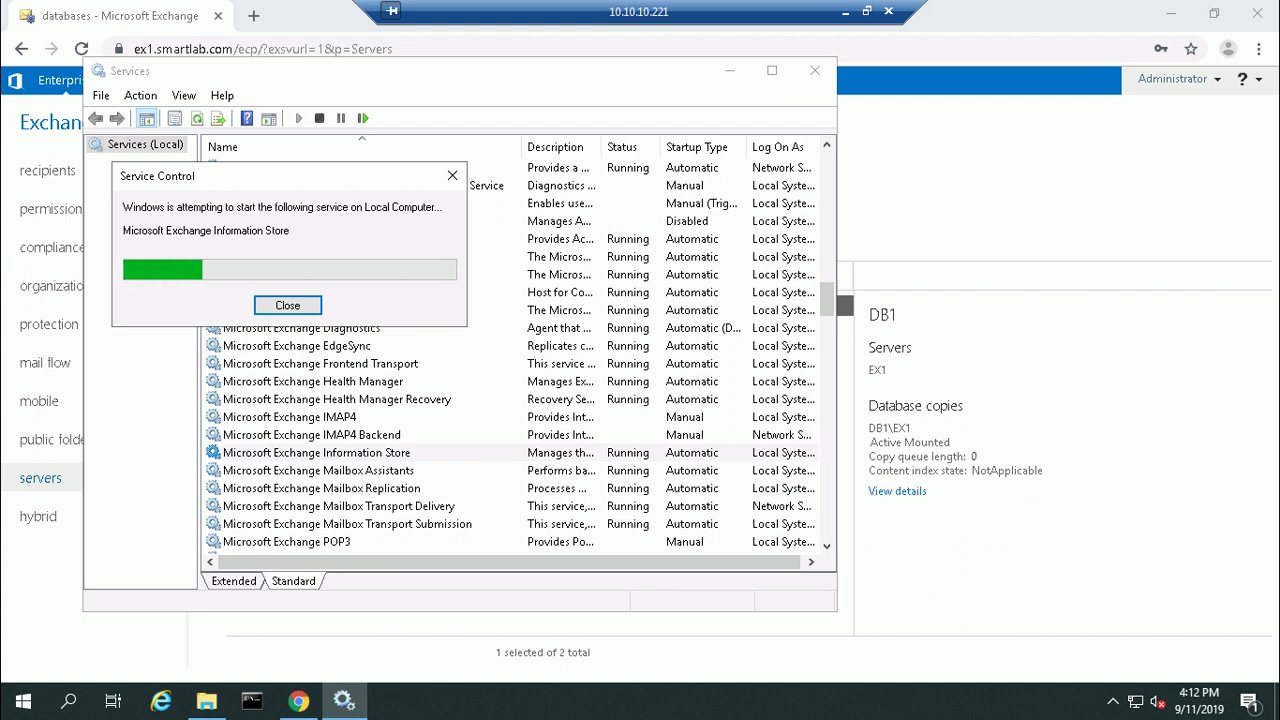
click(815, 70)
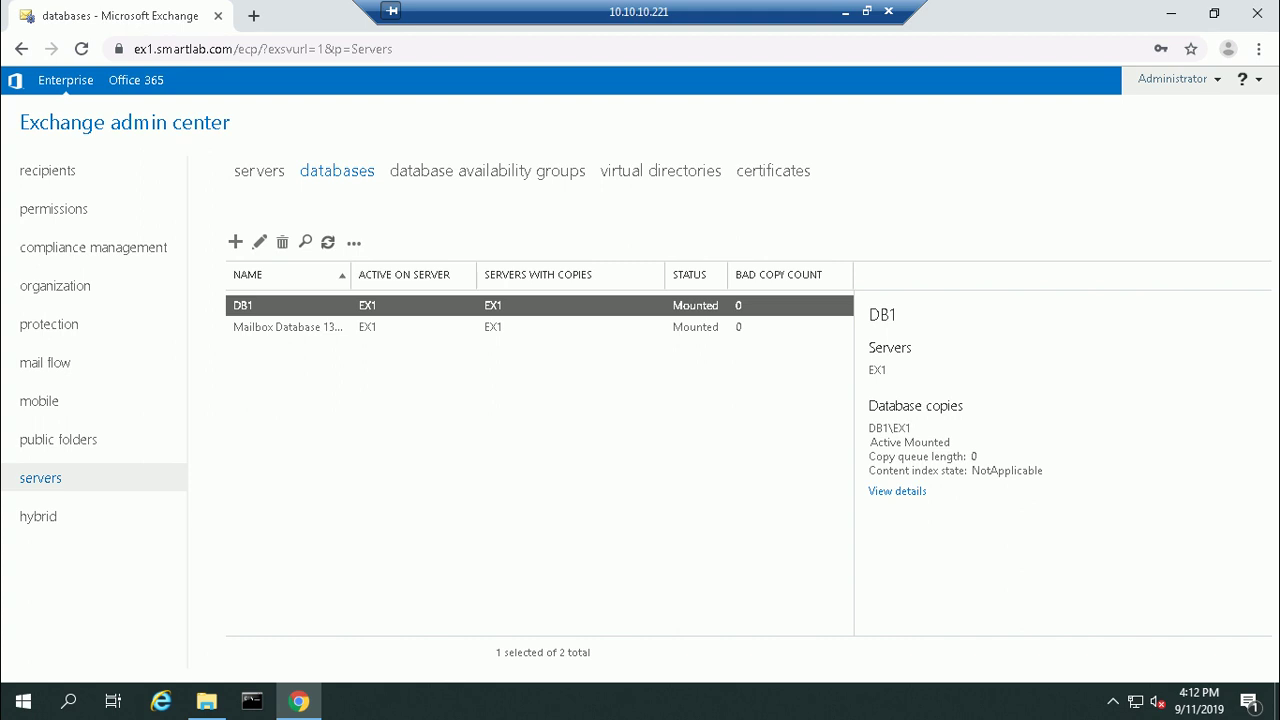
click(1171, 14)
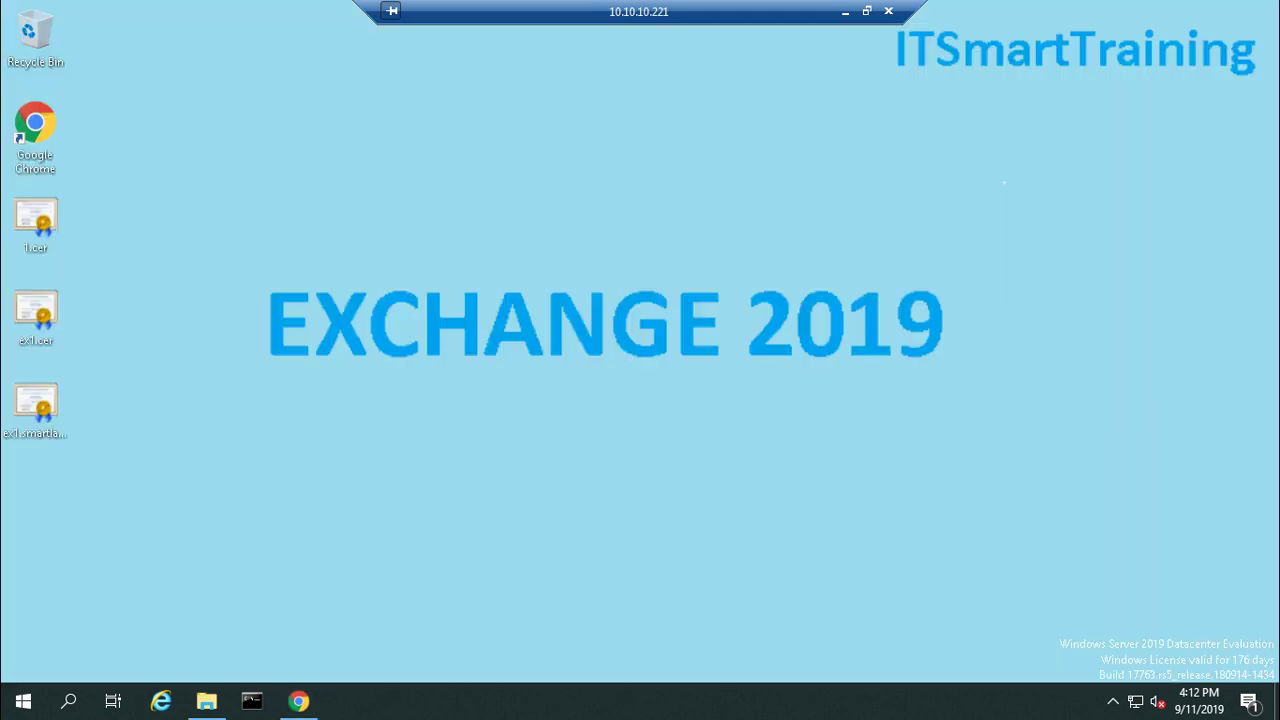
right_click(558, 412)
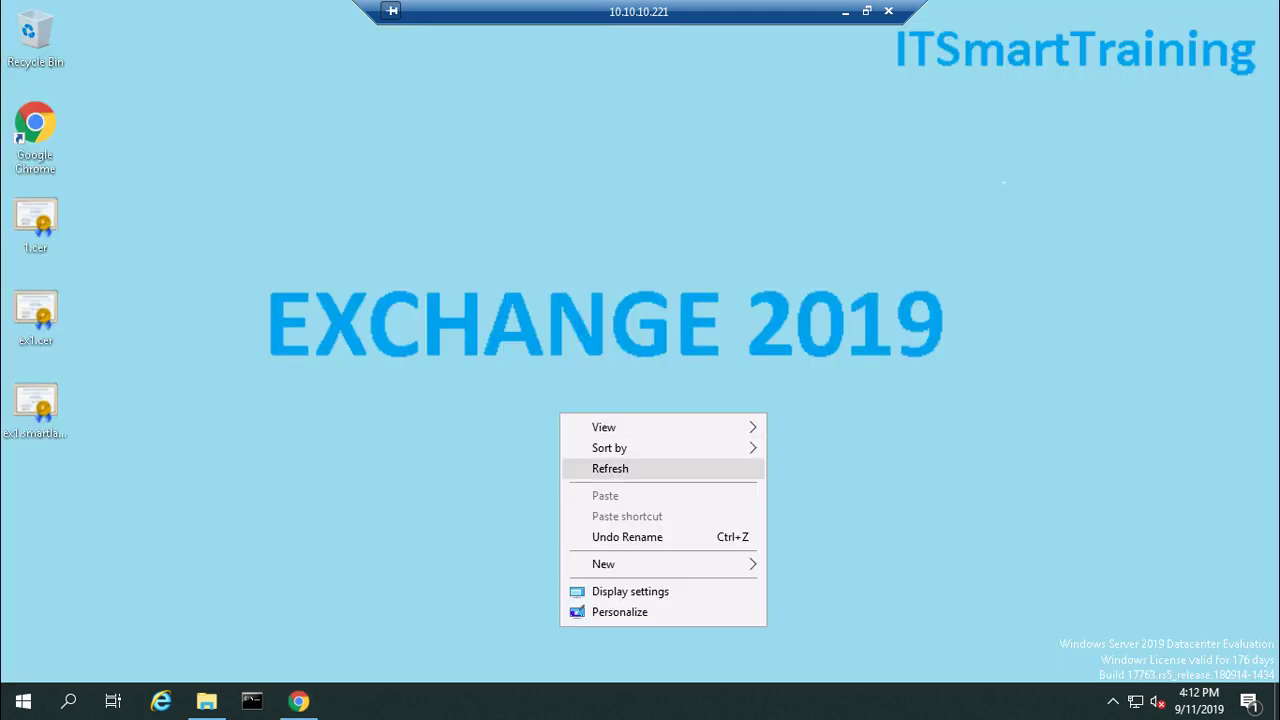
click(608, 468)
right_click(570, 446)
click(621, 502)
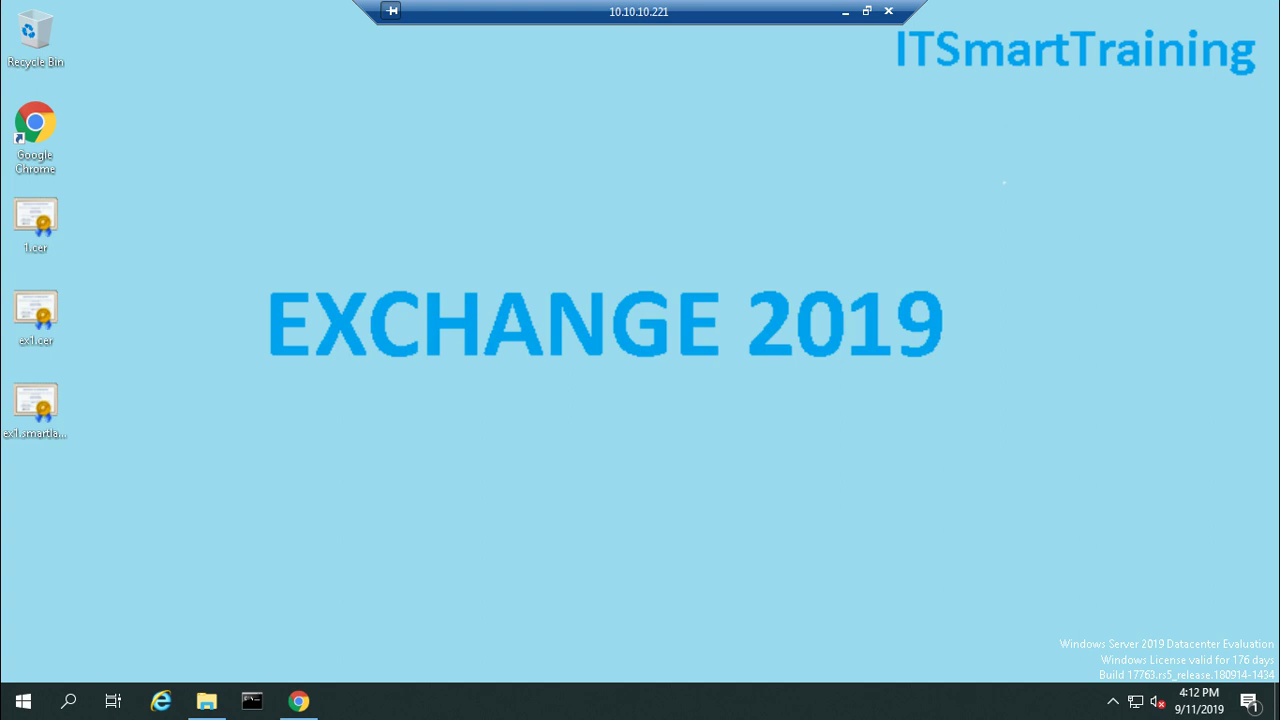
Create a new folder named DB2 in the root of Local Disk (C:).
click(206, 701)
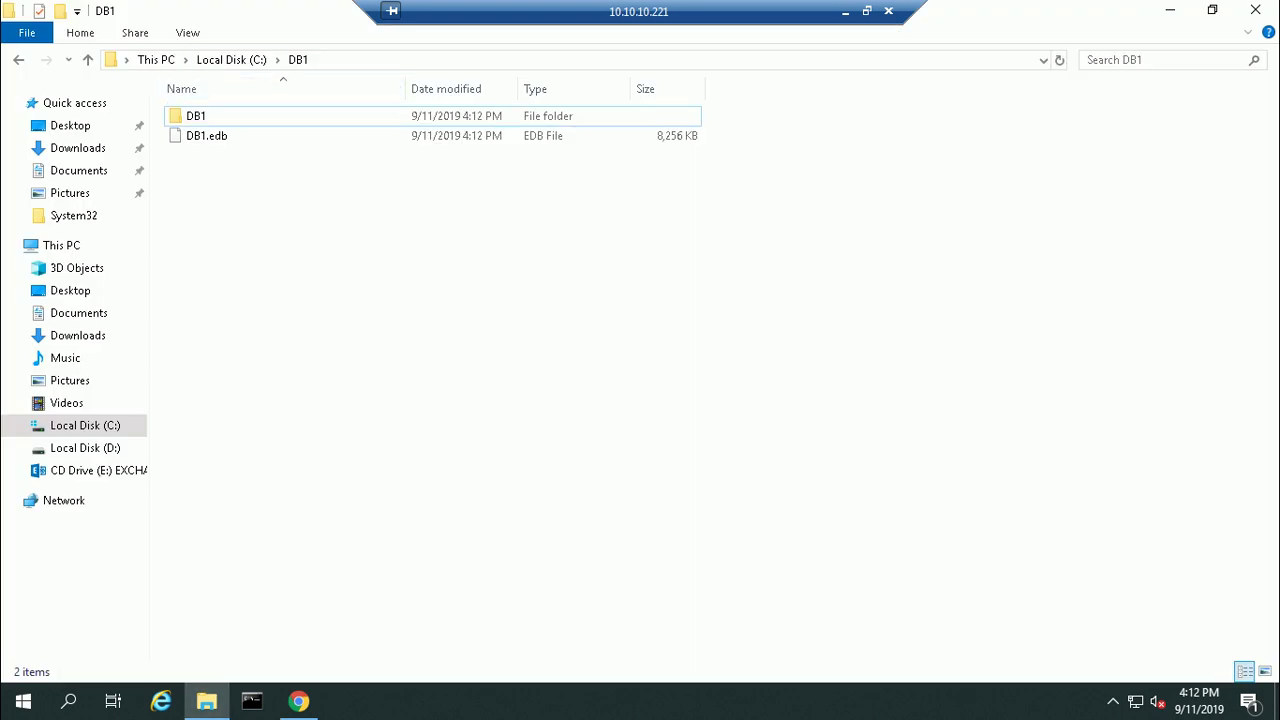
click(231, 60)
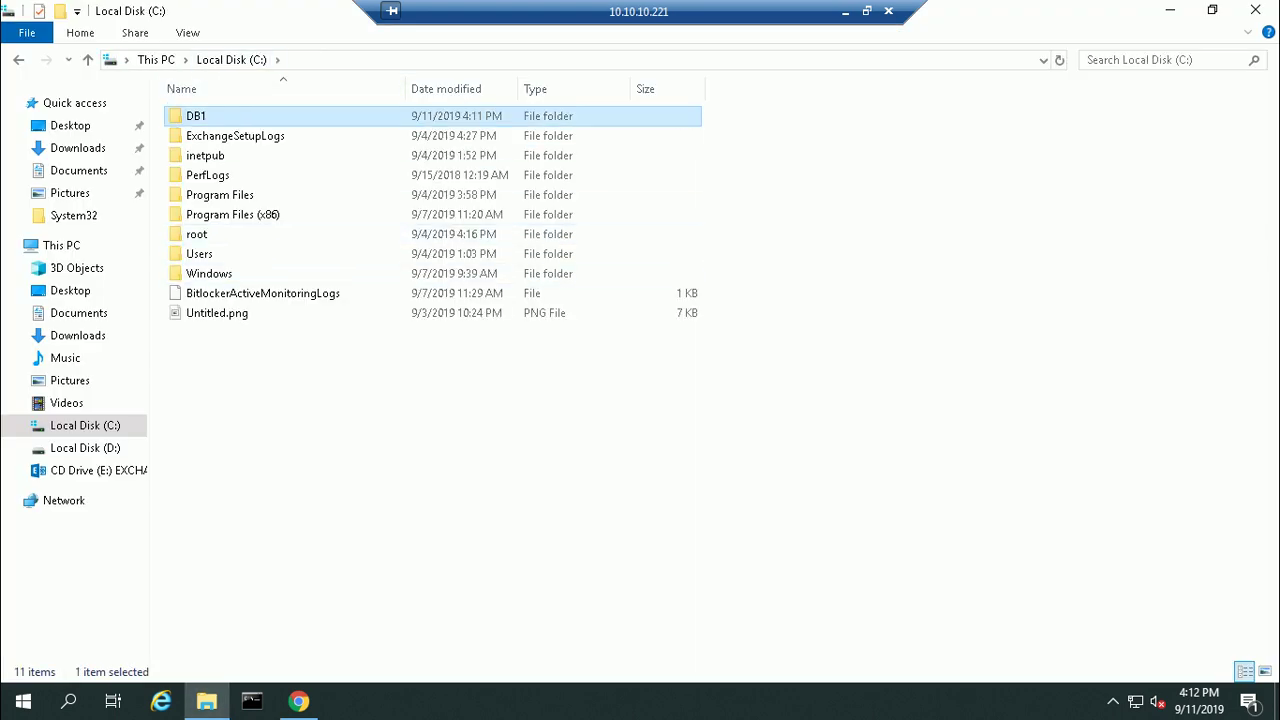
right_click(234, 358)
mouse_move(320, 557)
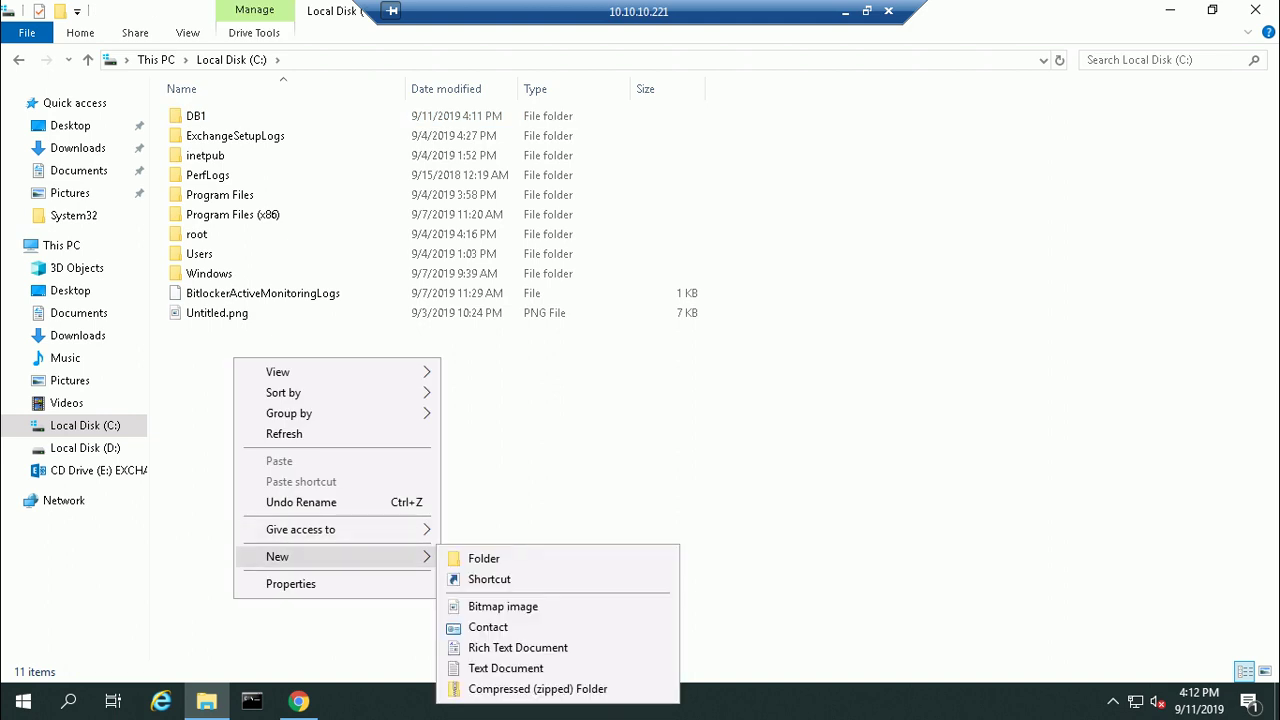
click(484, 558)
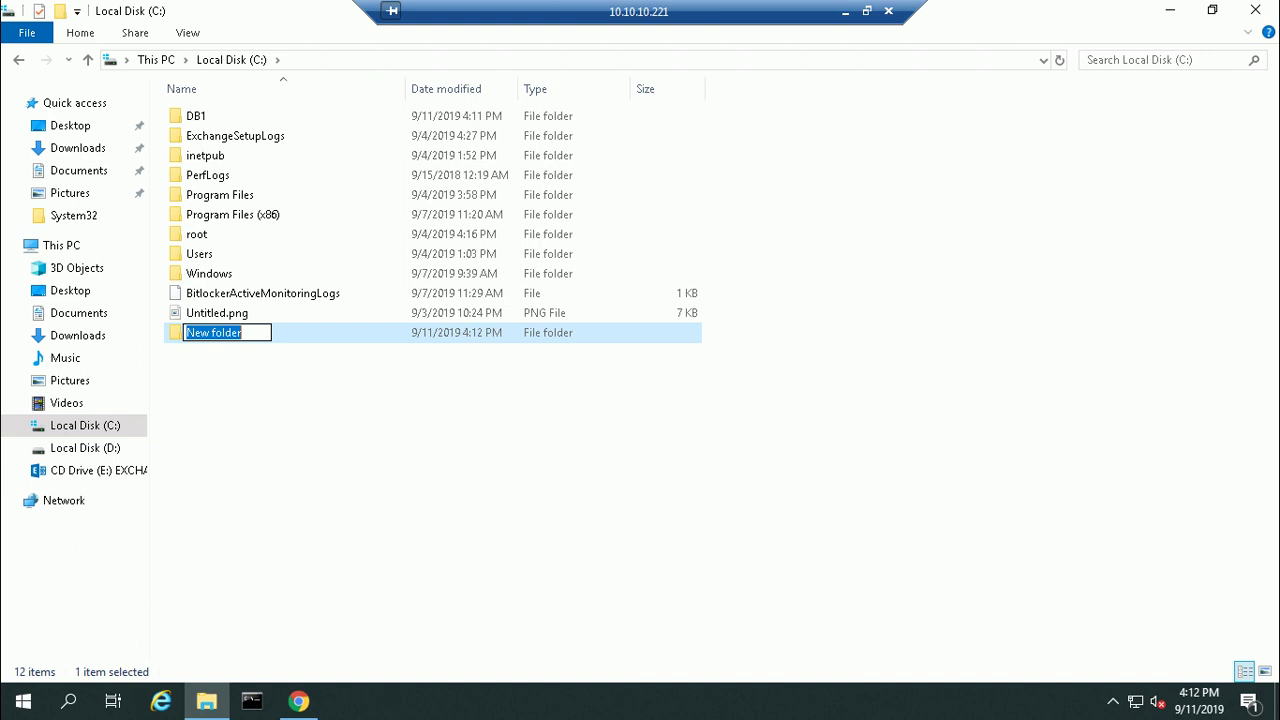
text(DB2)
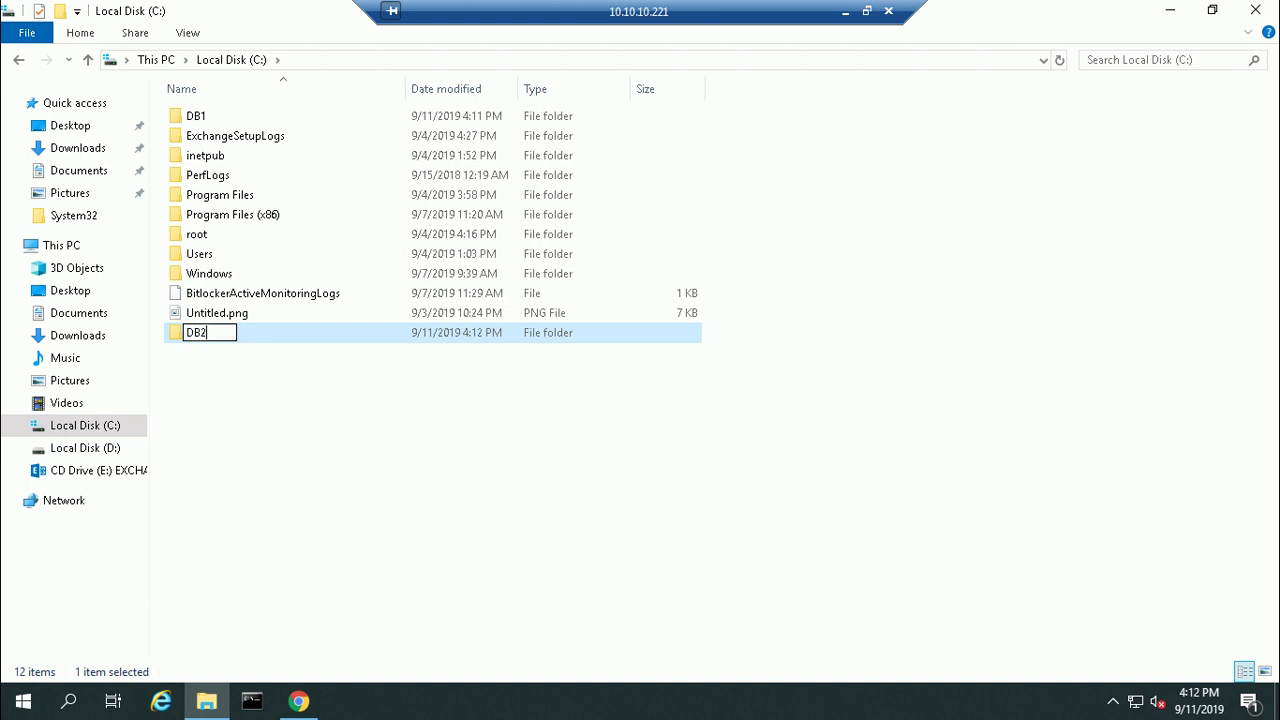
key(Return)
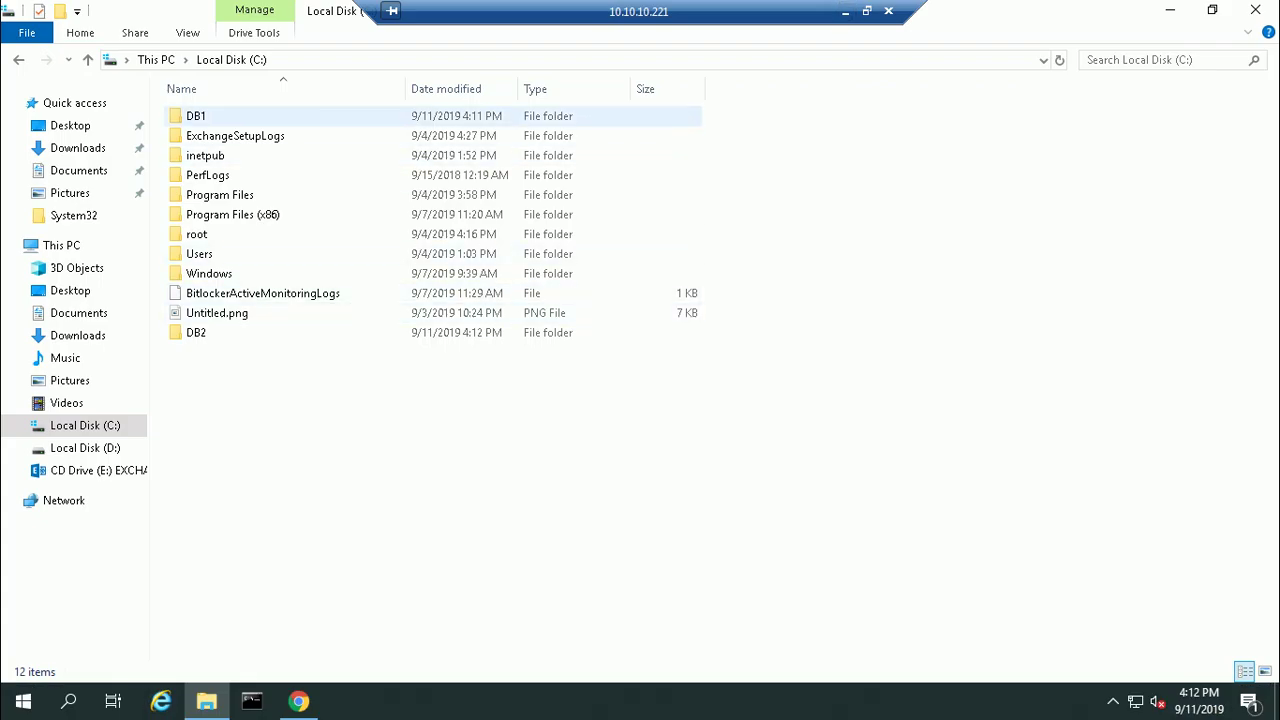
Examine the database file in C:\DB1 and the log files in its DB1 subfolder, and close File Explorer.
click(196, 115)
double_click(196, 115)
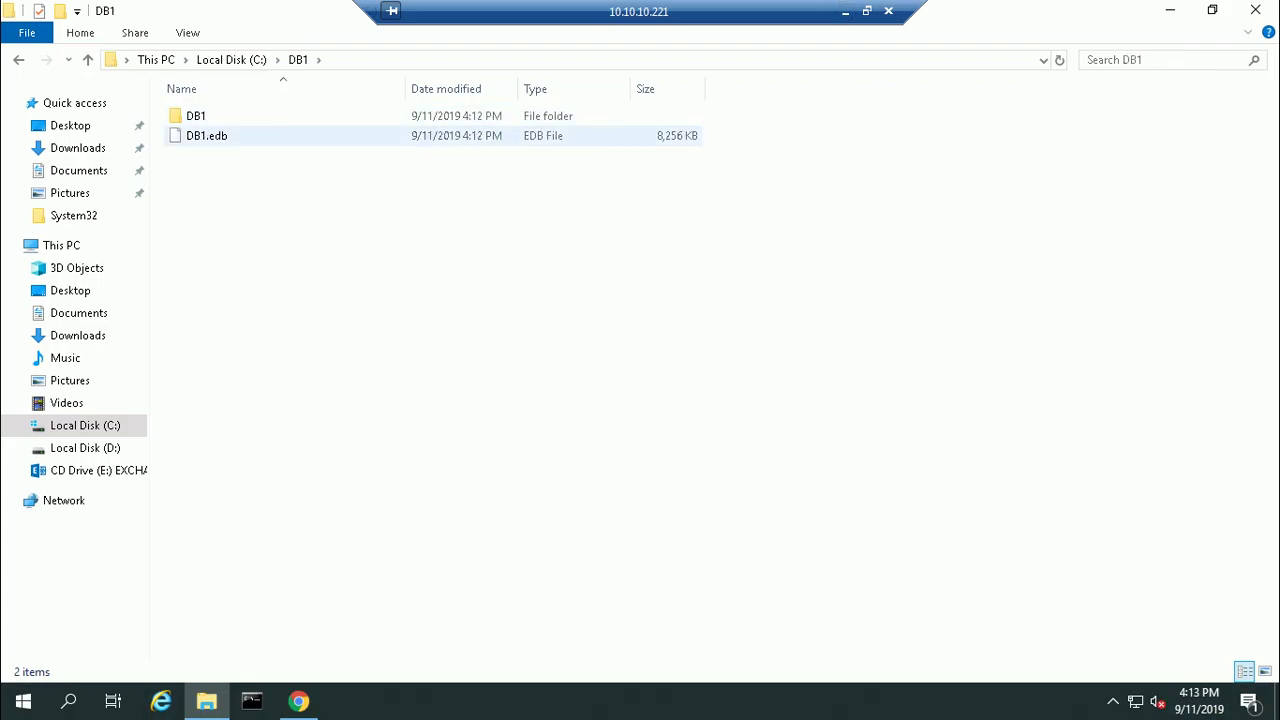
double_click(196, 116)
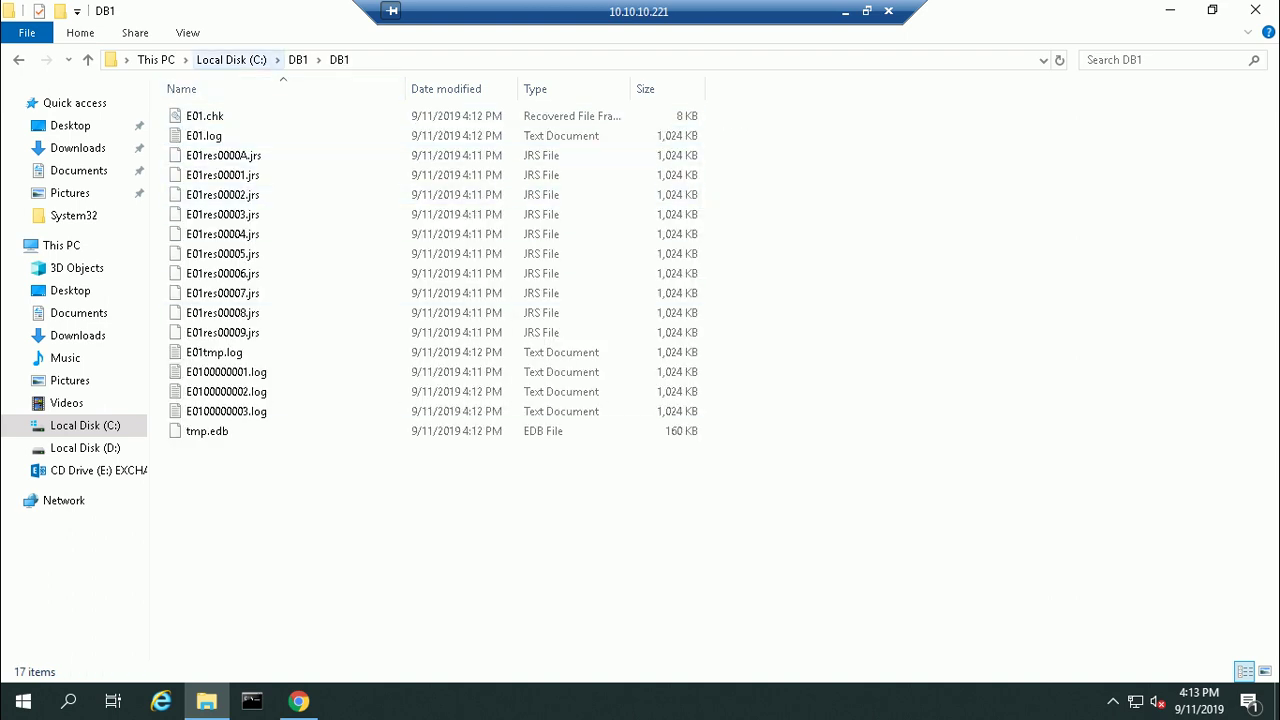
click(204, 116)
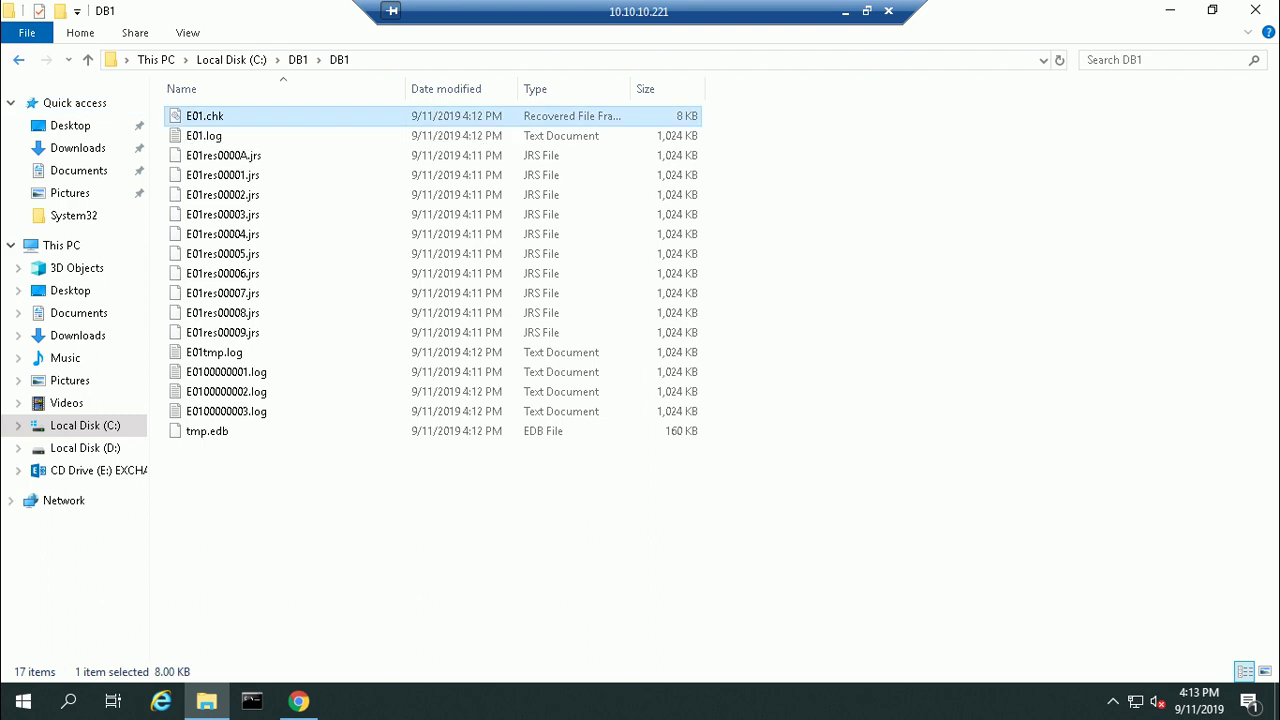
key(alt+Up)
key(alt+Up)
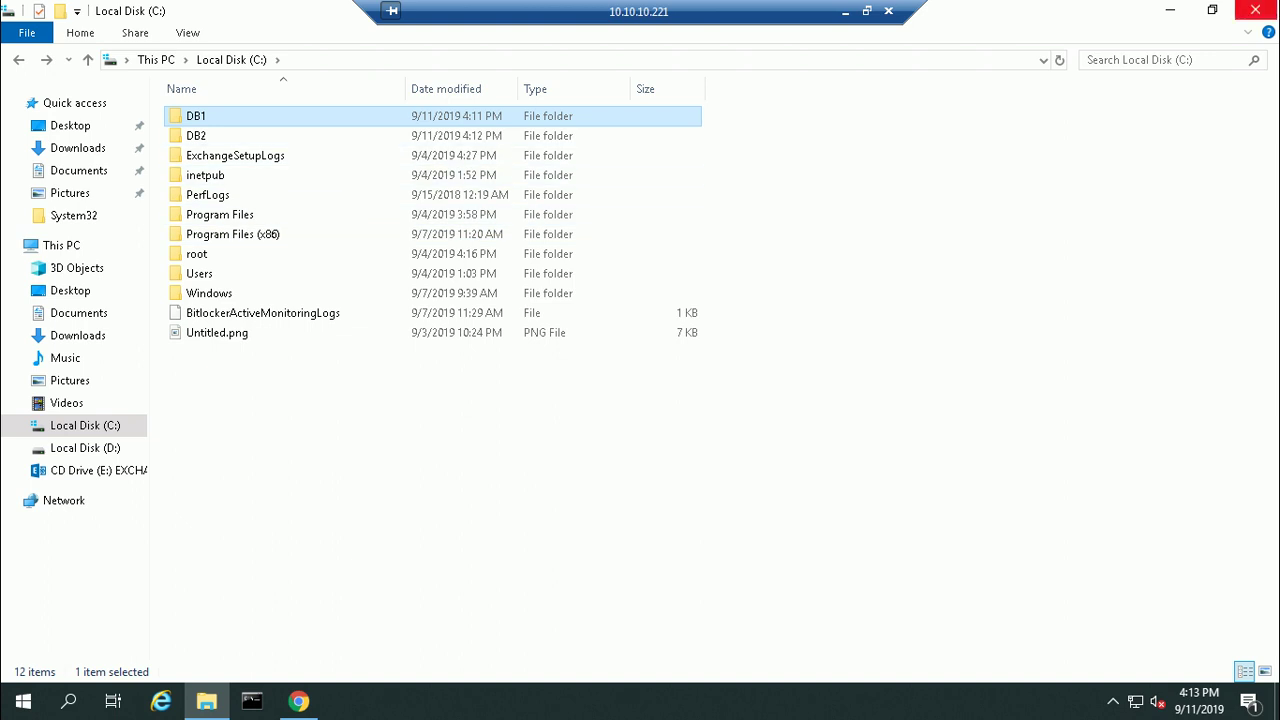
click(1255, 10)
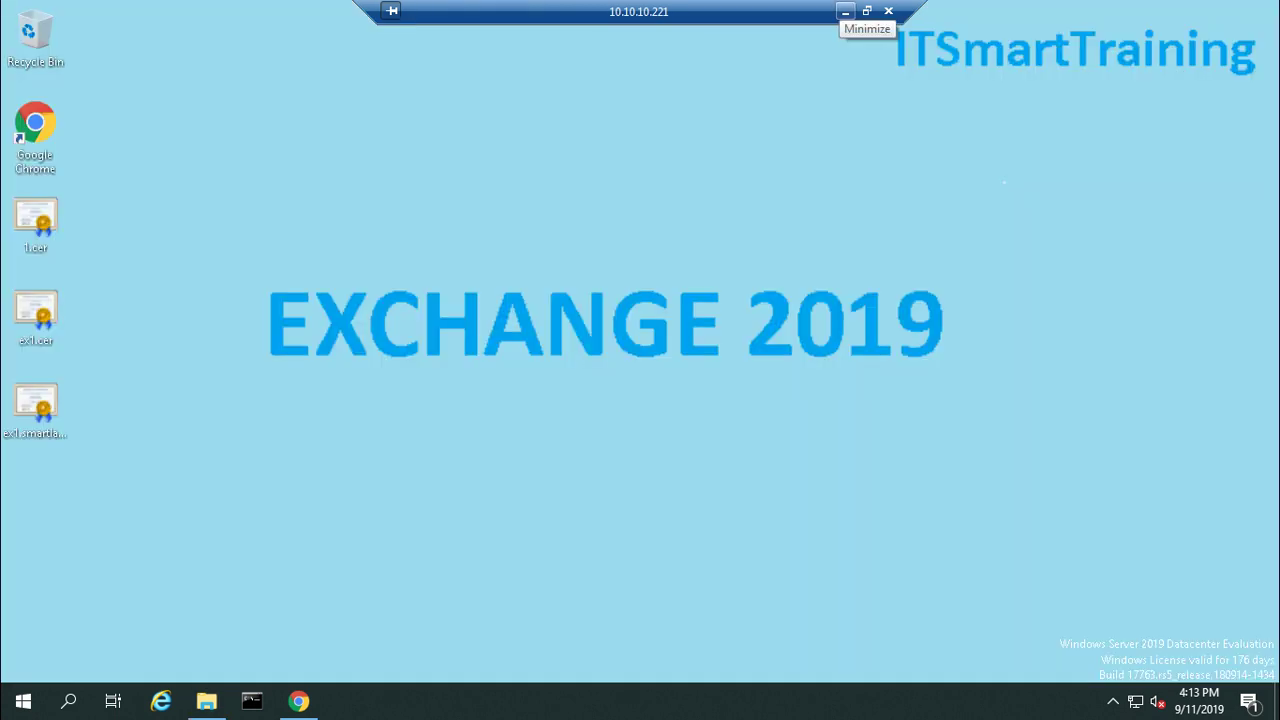
Switch to the cmd-lets.txt notes in Notepad on the local computer, and copy the full New-MailboxDatabase command.
click(845, 12)
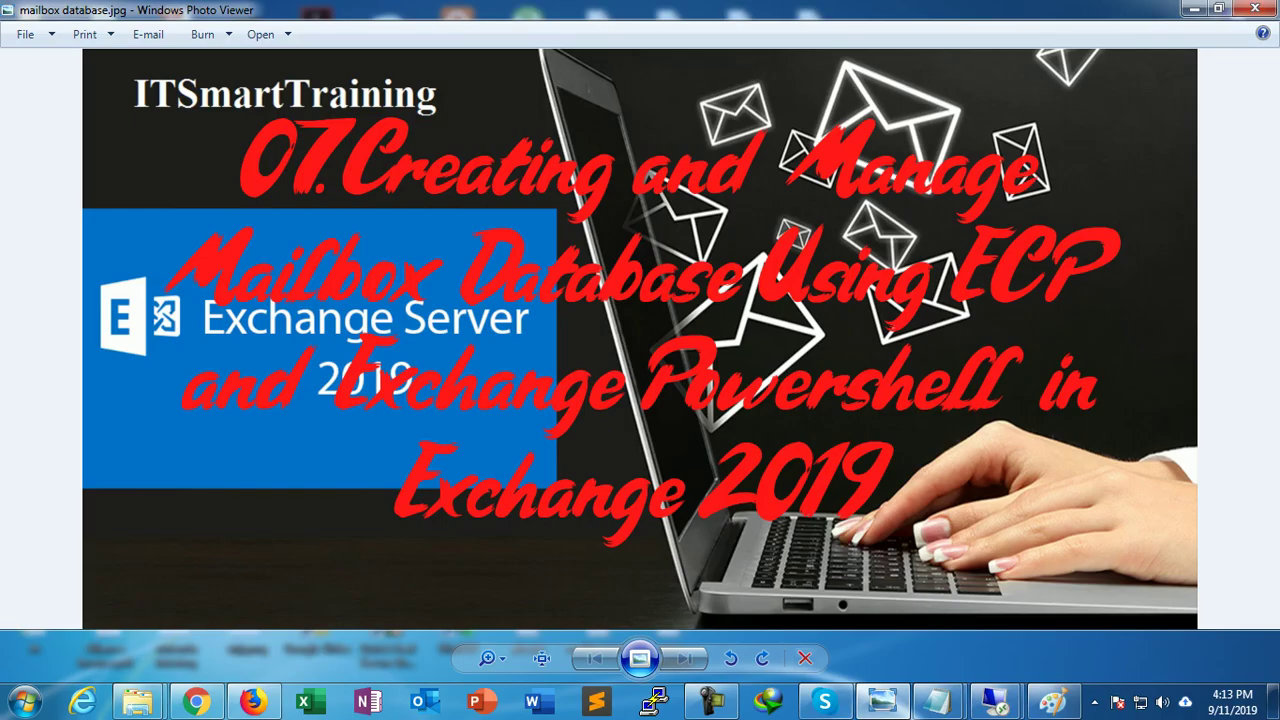
mouse_move(938, 700)
click(1025, 600)
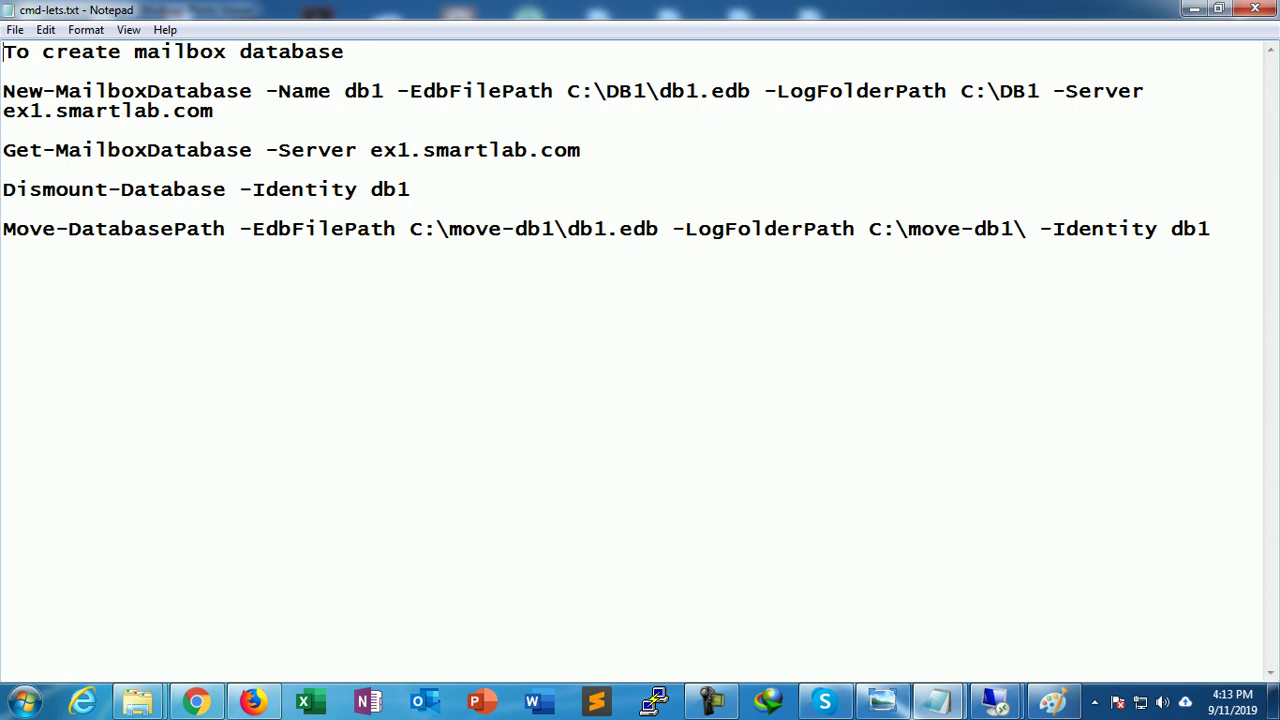
drag(2, 90, 213, 111)
right_click(183, 106)
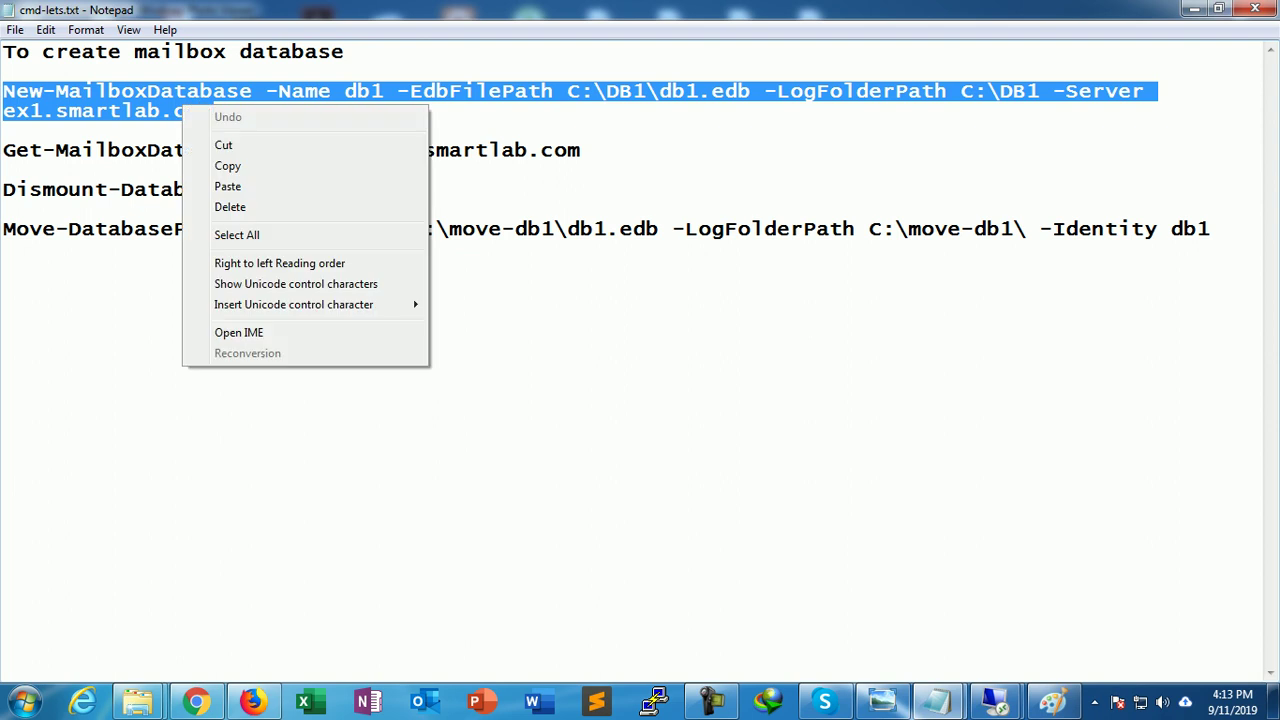
click(228, 166)
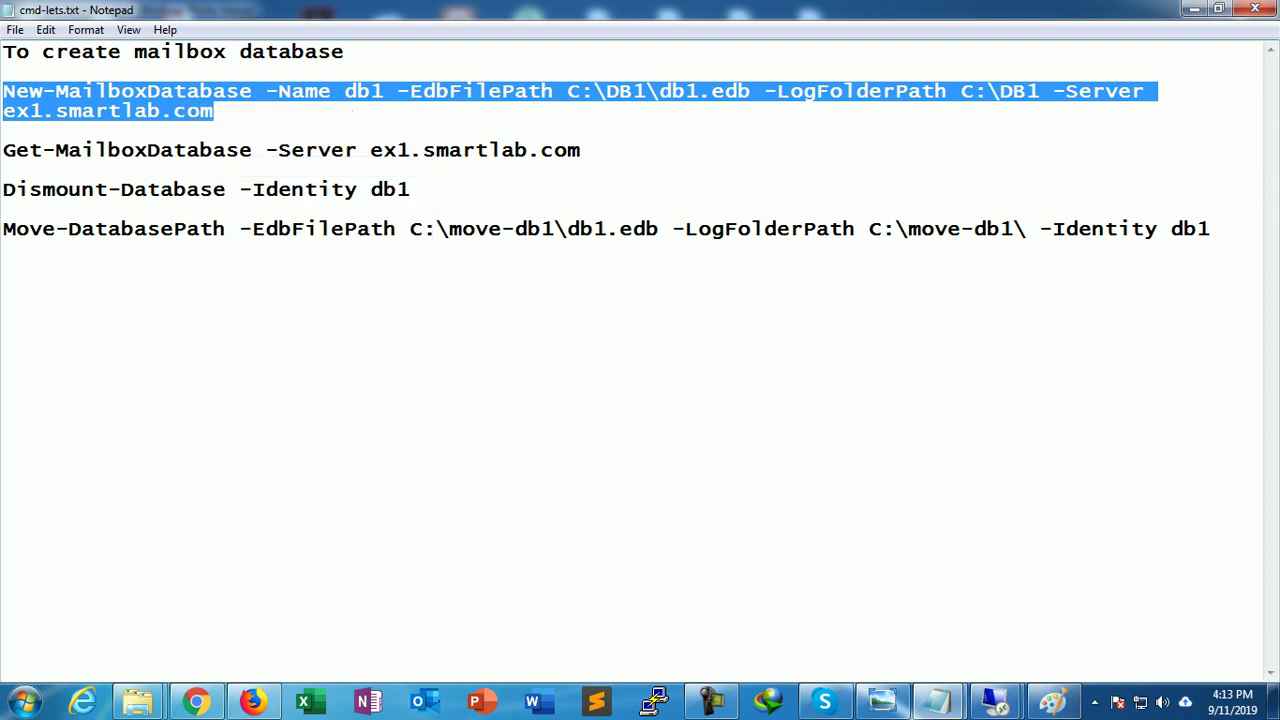
Return to the 10.10.10.221 remote session, and open the Exchange Management Shell.
mouse_move(995, 702)
click(1085, 600)
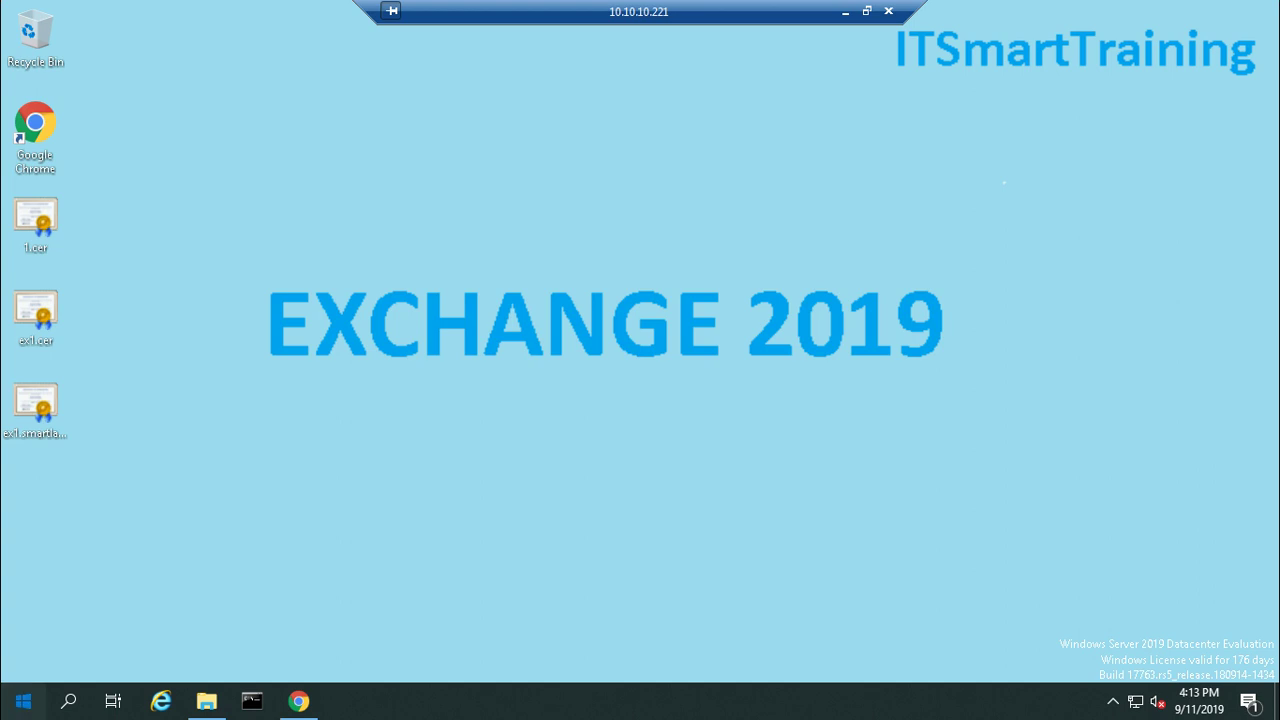
click(23, 701)
click(23, 701)
click(23, 701)
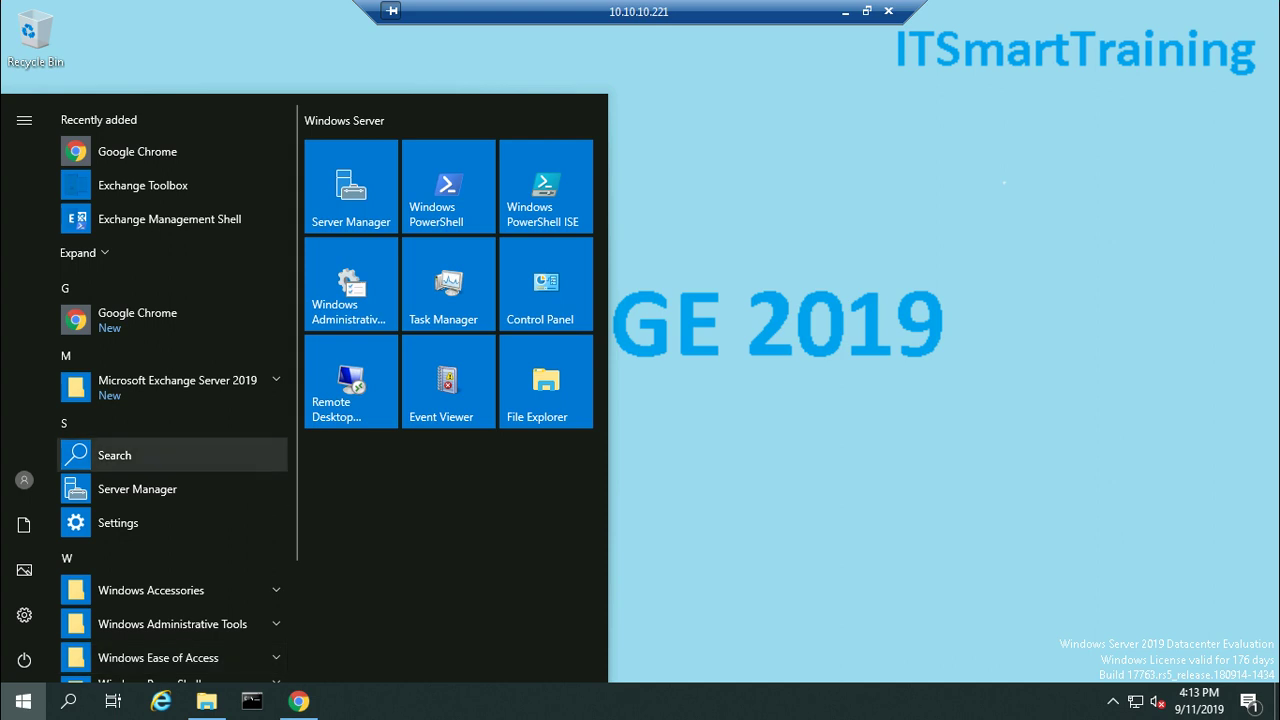
click(177, 385)
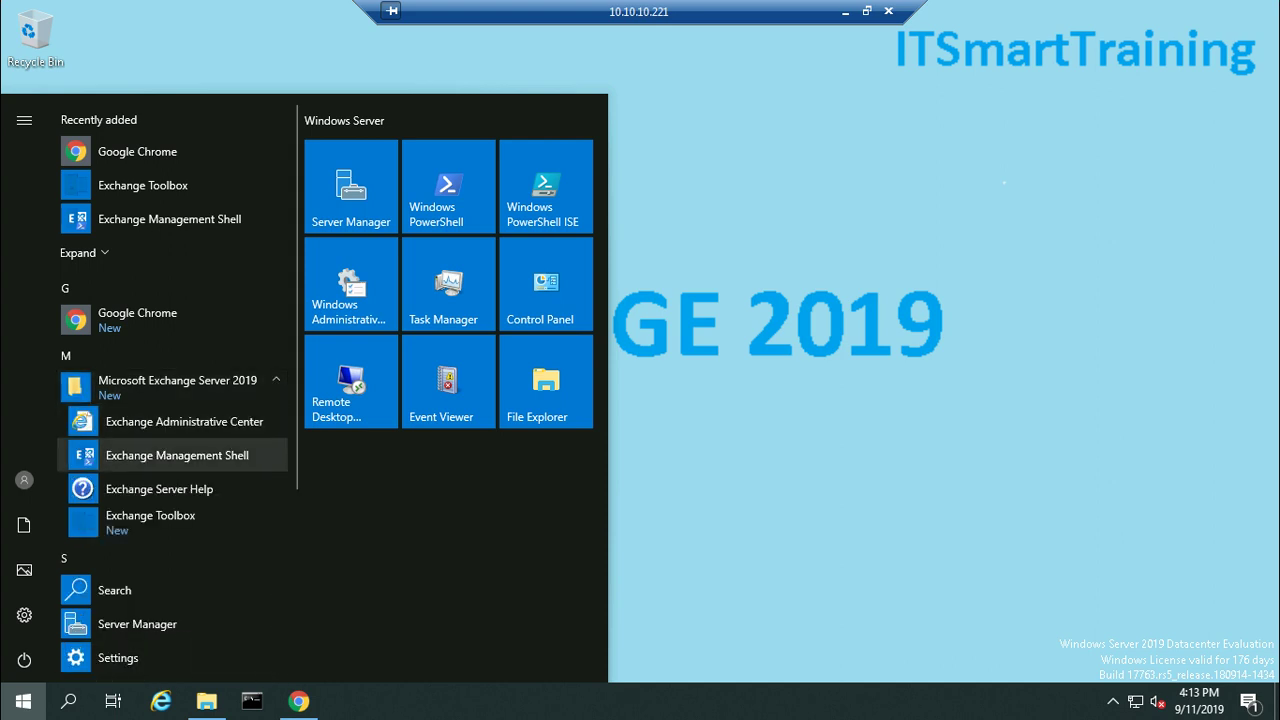
click(177, 455)
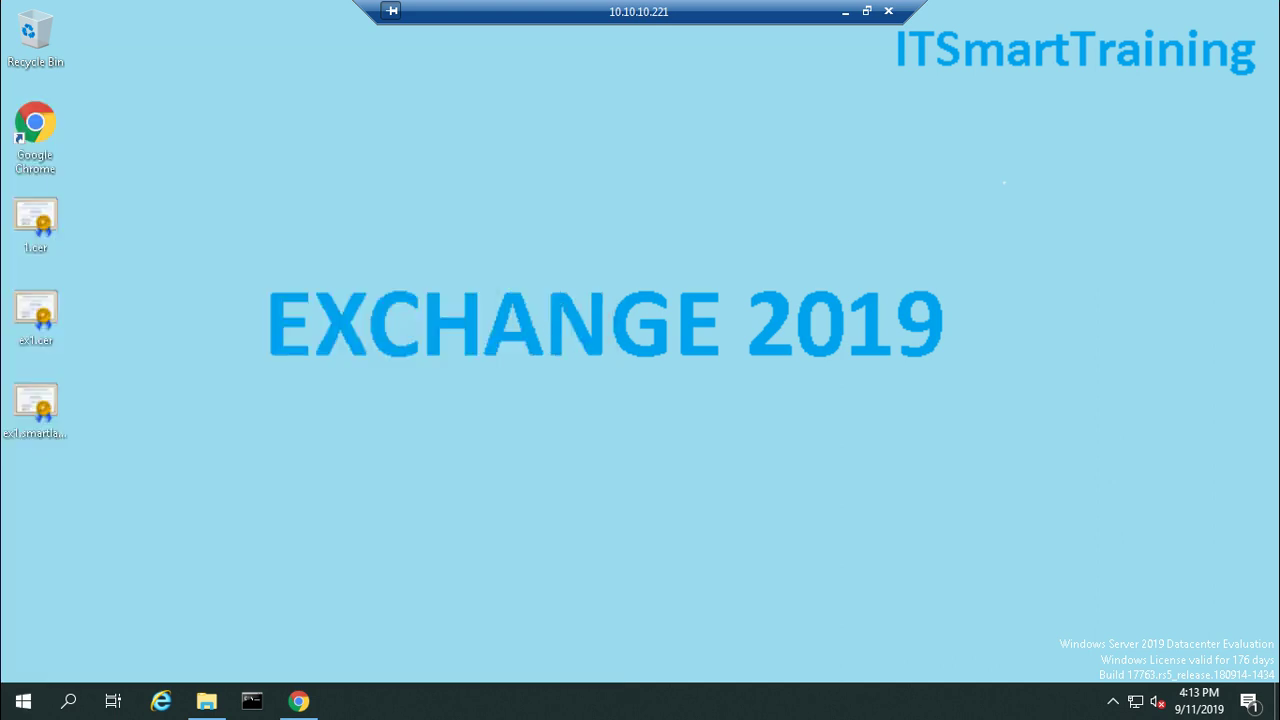
drag(450, 63, 604, 81)
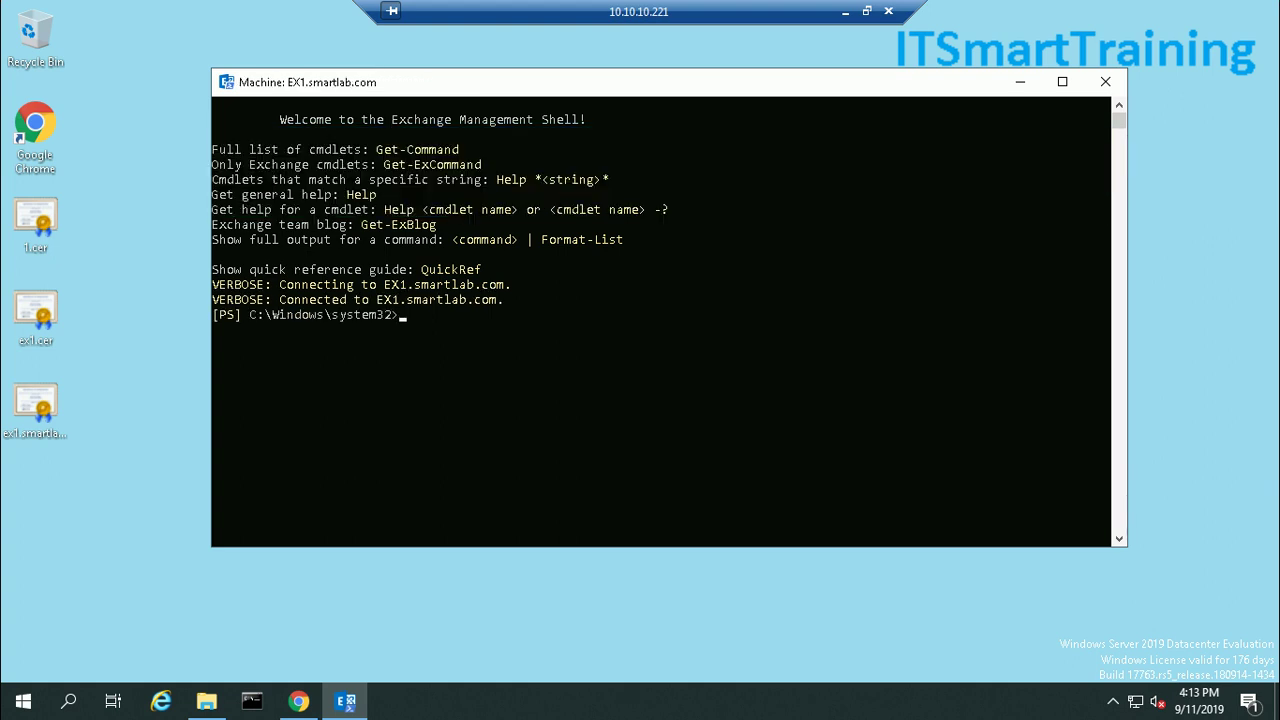
Paste the copied New-MailboxDatabase command at the shell prompt, and change its -Name value to DB2.
key(ctrl+v)
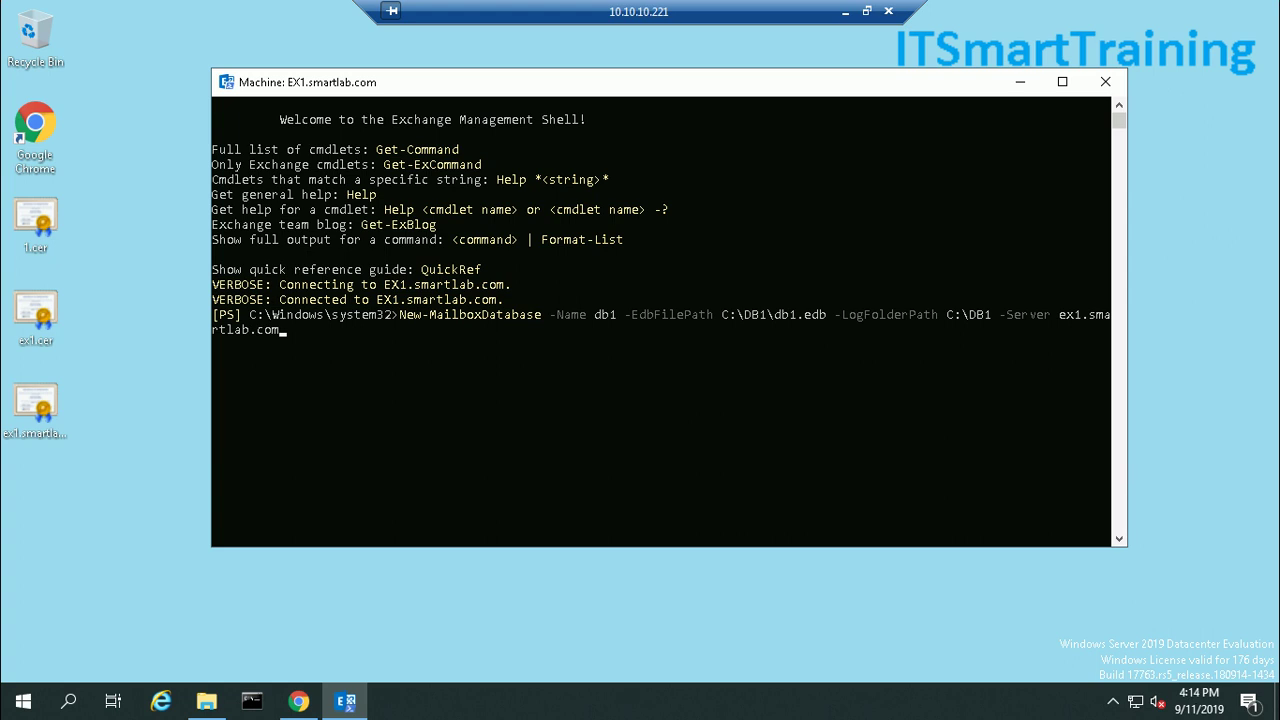
key(Left)
key(Left)
key(Left)
key(Left)
key(Left)
key(Left)
key(Left)
key(Left)
key(Left)
key(Left)
key(Left)
key(Left)
key(Left)
key(Left)
key(Left)
key(Left)
key(Left)
key(Left)
key(Left)
key(Left)
key(Left)
key(Left)
key(Left)
key(Left)
key(Left)
key(Left)
key(Left)
key(Left)
key(Left)
key(Left)
key(Left)
key(Left)
key(Left)
key(Left)
key(Left)
key(Left)
key(Left)
key(Left)
key(Left)
key(Left)
key(Left)
key(Left)
key(Left)
key(Left)
key(Left)
key(Left)
key(Left)
key(Left)
key(Left)
key(Left)
key(Left)
key(Left)
key(Left)
key(Left)
key(Left)
key(Left)
key(Left)
key(Left)
key(Left)
key(Left)
key(Right)
key(Right)
key(Right)
key(Right)
key(Right)
key(Right)
key(Right)
key(Right)
key(Right)
key(Right)
key(Right)
key(Right)
key(Right)
key(Right)
key(Right)
key(Right)
key(Right)
key(Right)
key(Right)
key(Right)
key(Right)
key(Right)
key(Right)
key(Right)
key(Right)
key(Right)
key(Right)
key(Right)
key(Right)
key(Right)
key(Right)
key(Right)
key(Left)
key(Right)
key(Right)
key(BackSpace)
text(2)
key(Left)
key(BackSpace)
key(BackSpace)
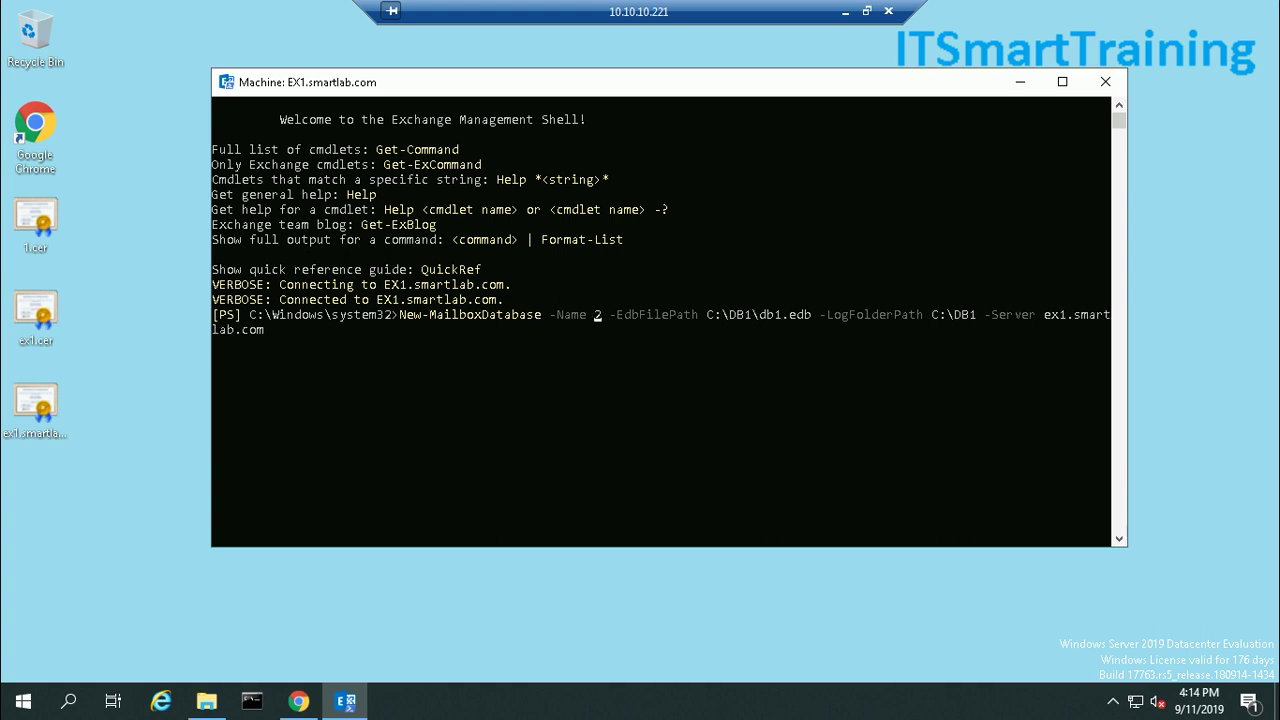
text(DB)
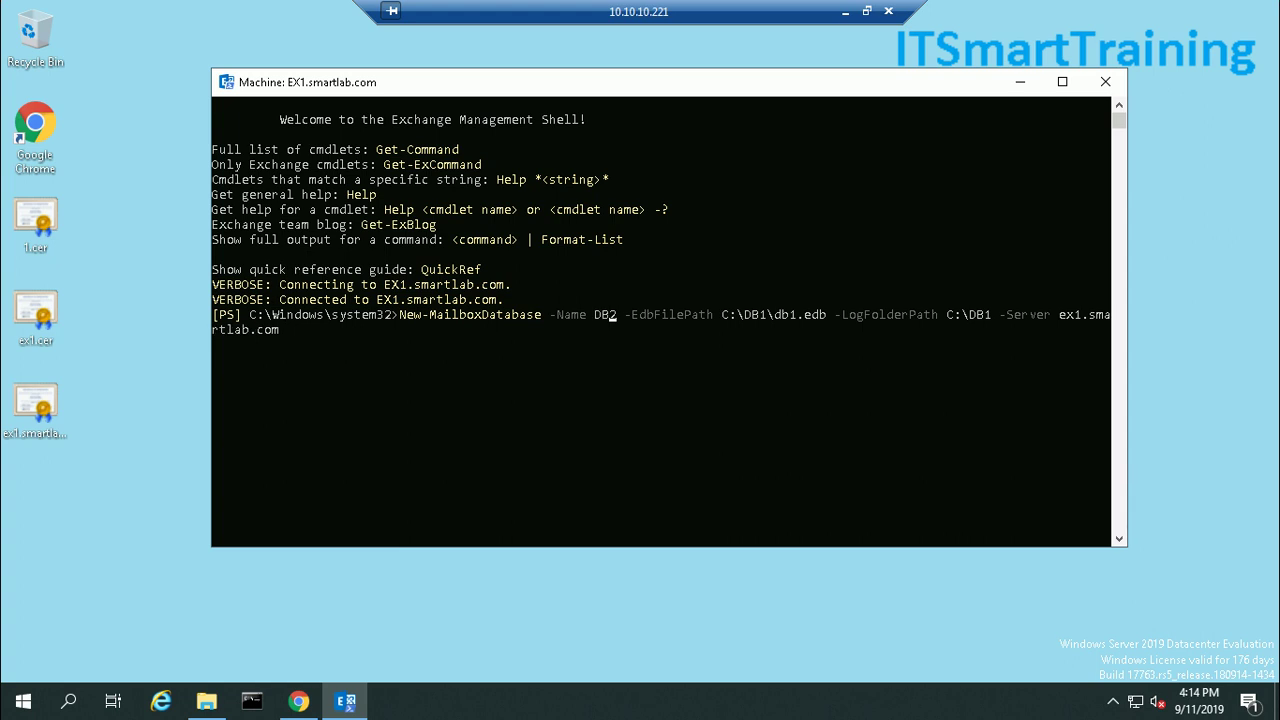
Change the command's -EdbFilePath value to C:\DB2\DB2.edb.
key(Right)
key(Right)
key(Right)
key(Right)
key(Right)
key(Right)
key(Right)
key(Right)
key(Right)
key(Right)
key(BackSpace)
text(2)
key(Right)
key(Right)
key(Right)
key(Right)
key(BackSpace)
key(BackSpace)
key(BackSpace)
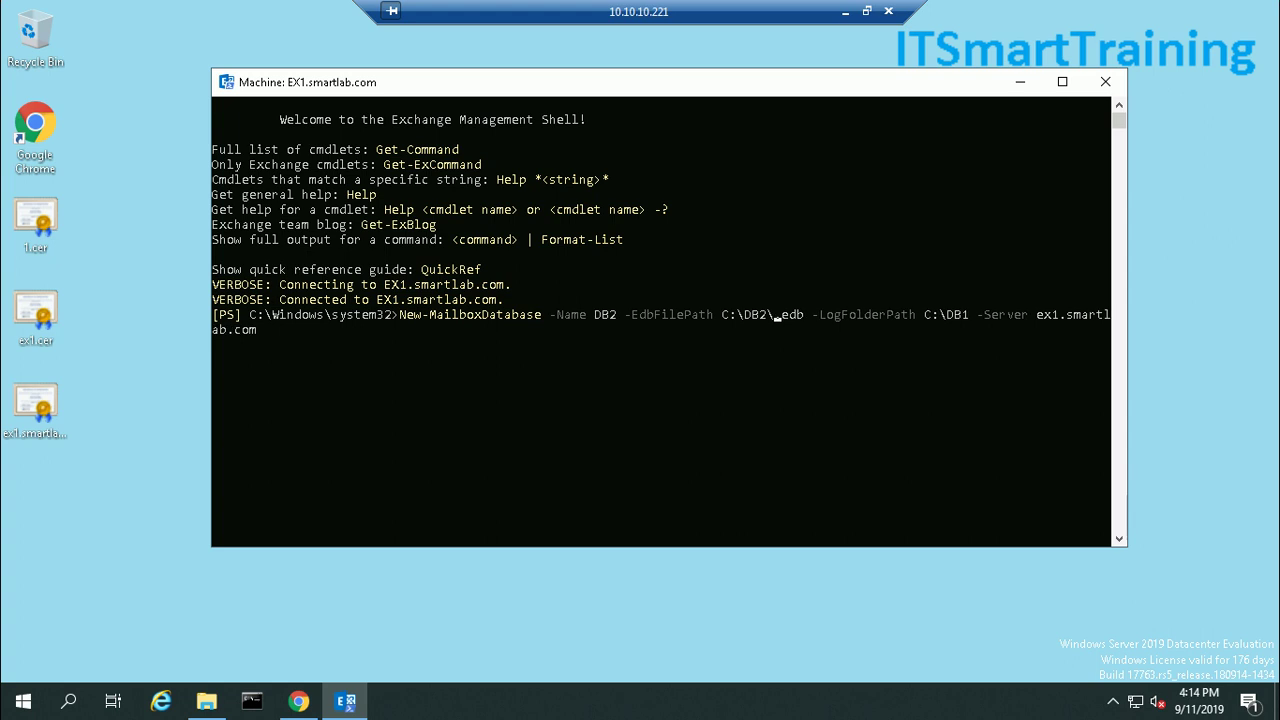
text(DB2)
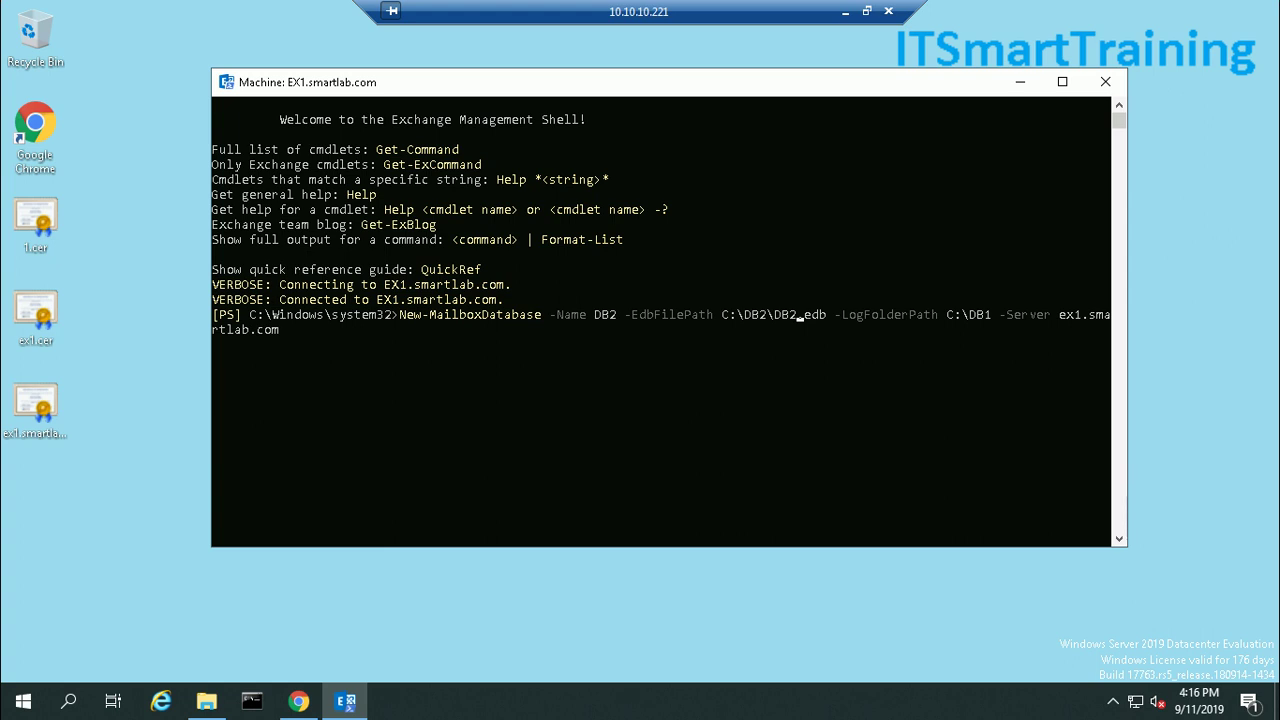
Change the command's -LogFolderPath value to C:\DB2.
key(Right)
key(Right)
key(Right)
key(Right)
key(Right)
key(Right)
key(Right)
key(Right)
key(Right)
key(Right)
key(Right)
key(Right)
key(Right)
key(Right)
key(Right)
key(Right)
key(Right)
key(Right)
key(Right)
key(Right)
key(BackSpace)
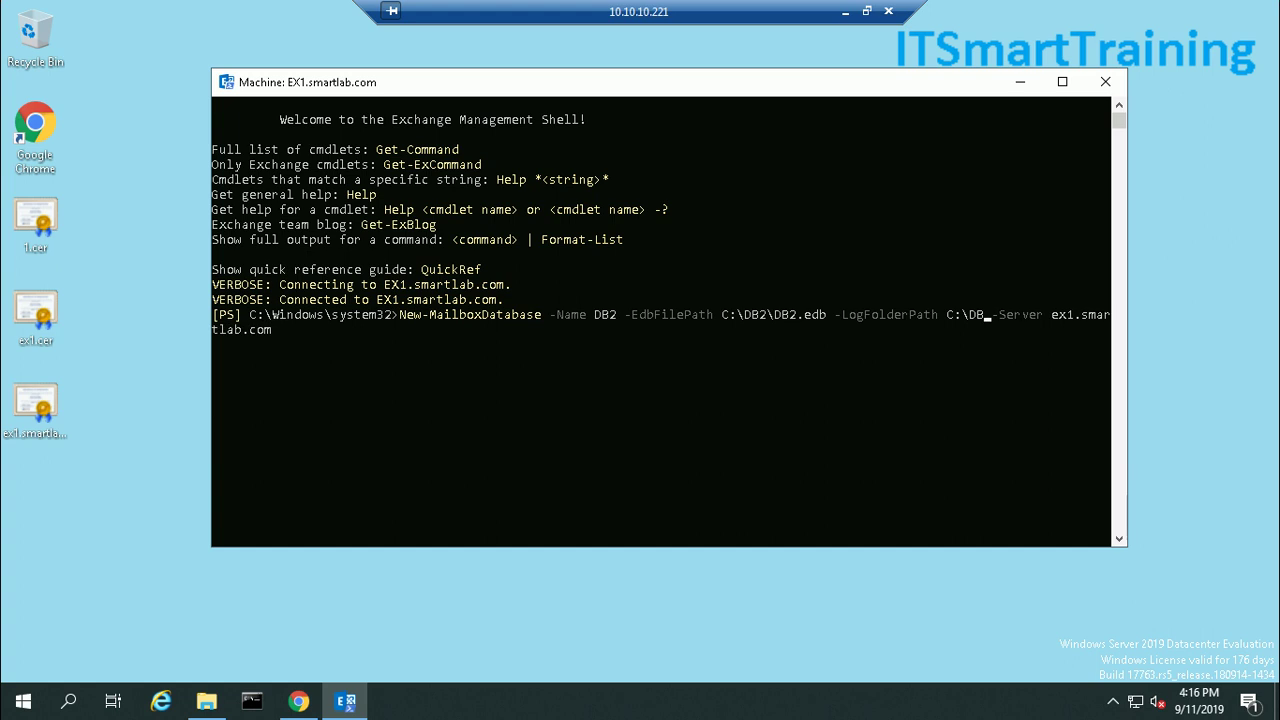
text(2)
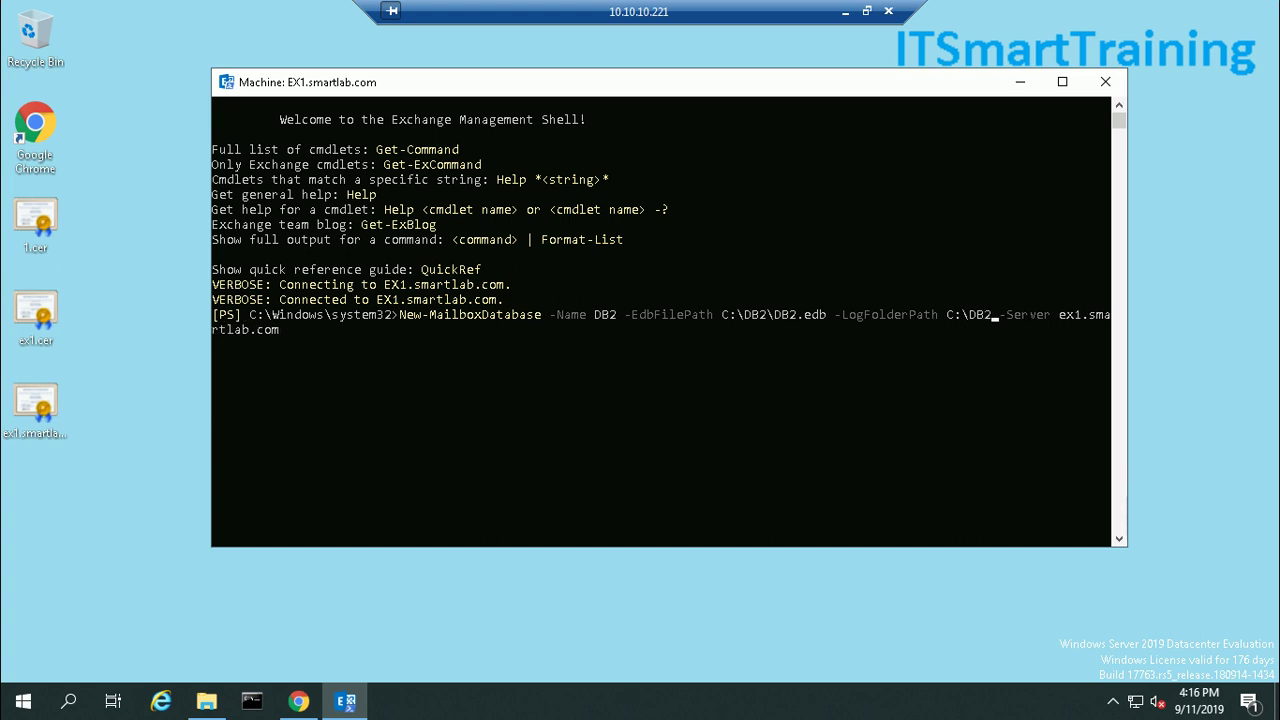
Run the finished New-MailboxDatabase command to create DB2 on server ex1.smartlab.com.
key(Right)
key(Right)
key(Right)
key(Right)
key(Right)
key(Right)
key(Right)
key(Right)
key(Right)
key(Right)
key(Right)
key(Right)
key(Right)
key(Right)
key(Right)
key(Right)
key(Right)
key(Right)
key(Right)
key(Right)
key(Return)
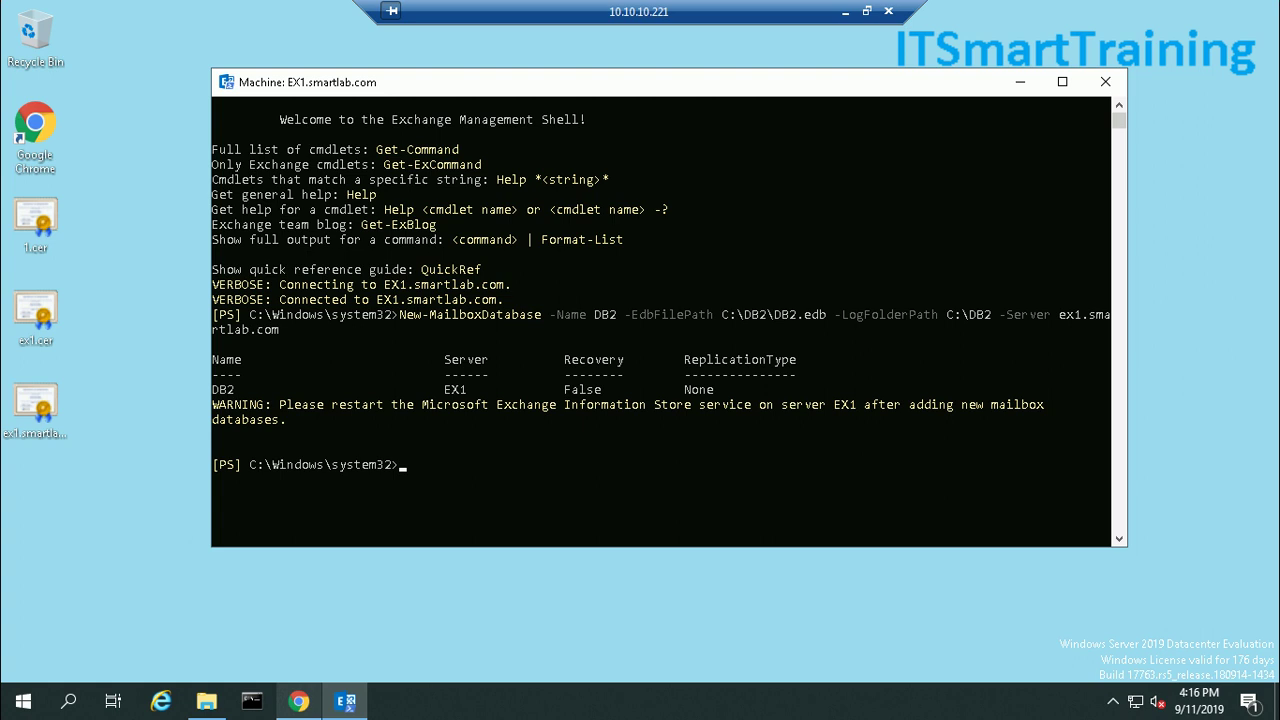
Switch to the Exchange admin center in Chrome, and reload it to view the updated databases list.
mouse_move(298, 701)
click(298, 612)
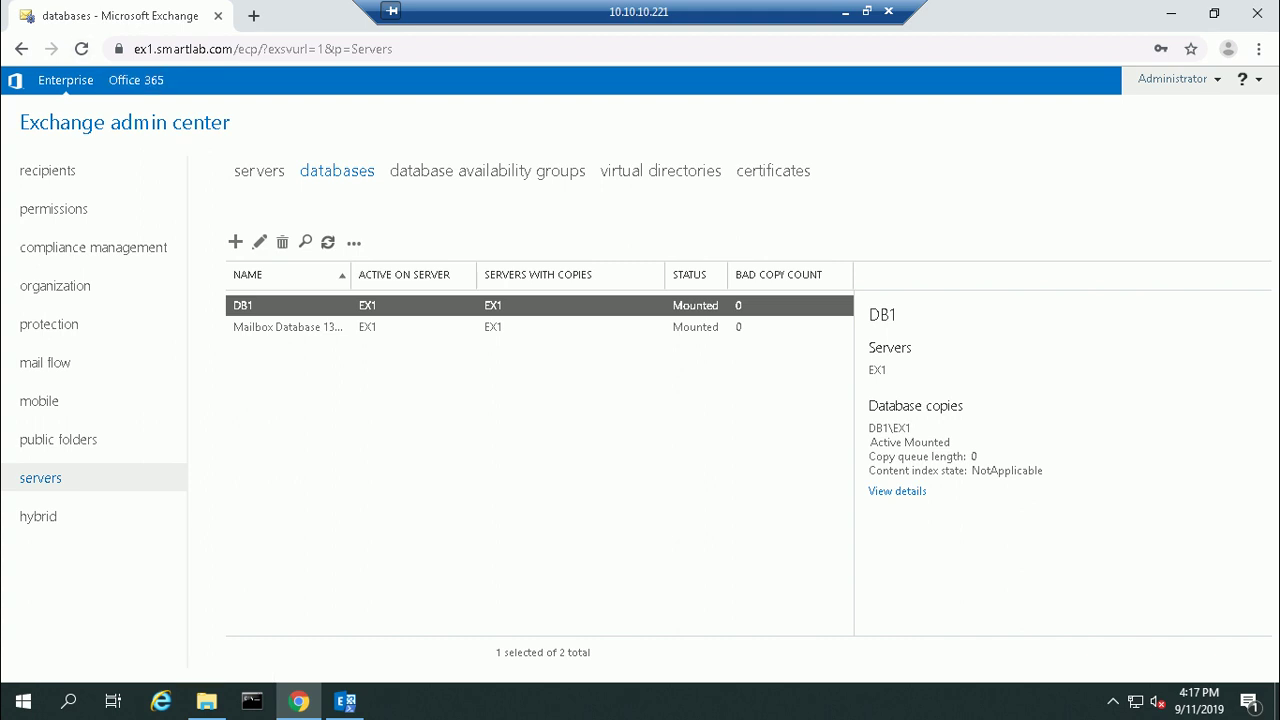
click(81, 48)
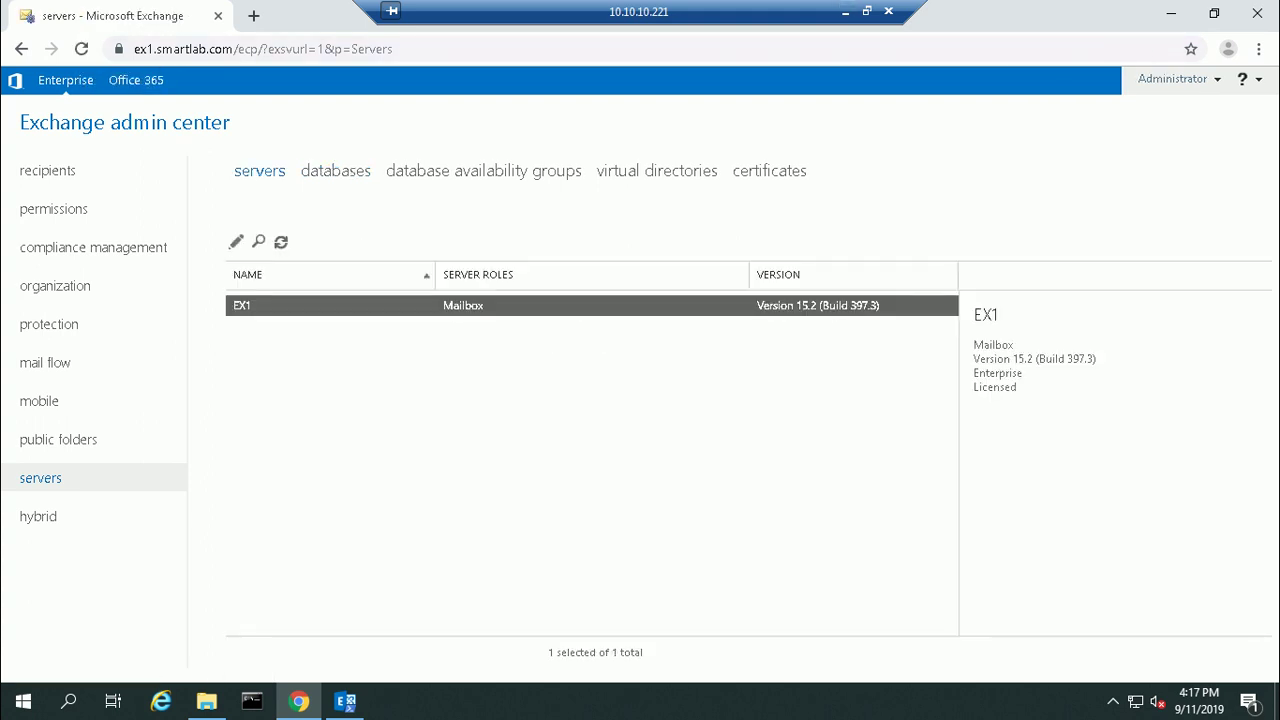
click(336, 170)
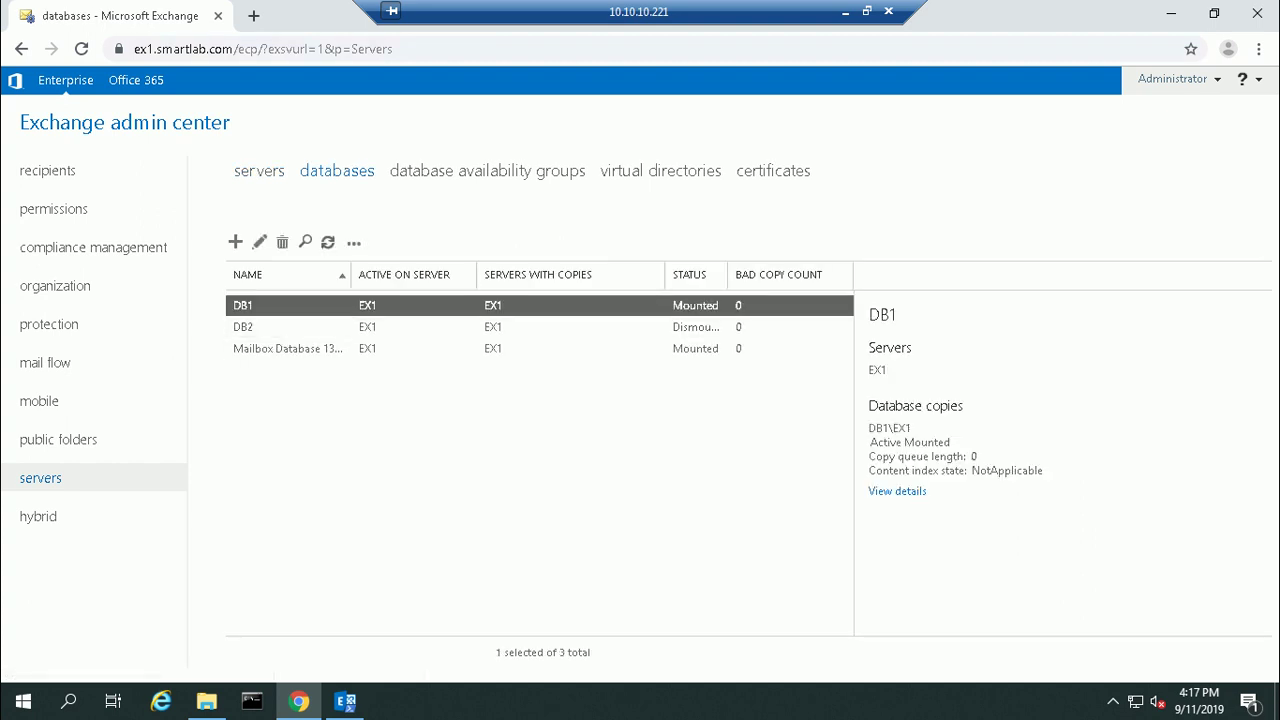
Switch to the cmd-lets.txt notes in Notepad on the local computer, and copy the Get-MailboxDatabase command.
click(845, 11)
click(3, 130)
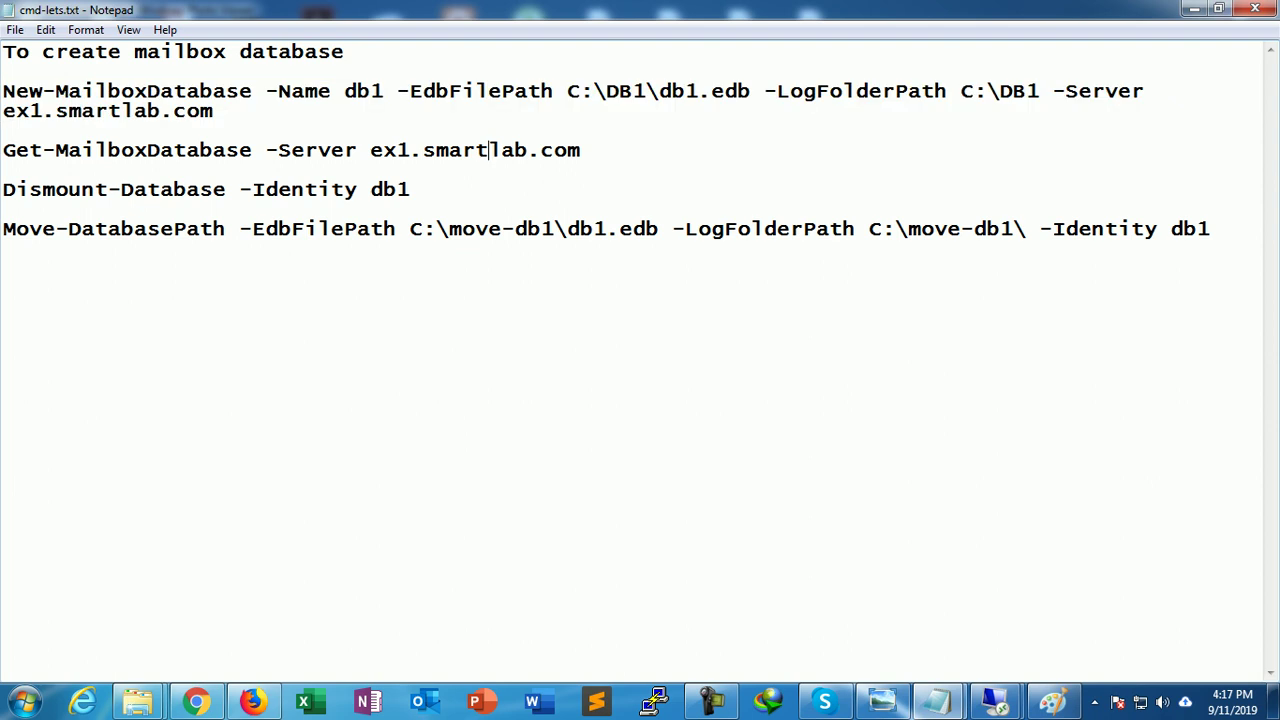
drag(581, 150, 2, 150)
right_click(60, 152)
click(106, 215)
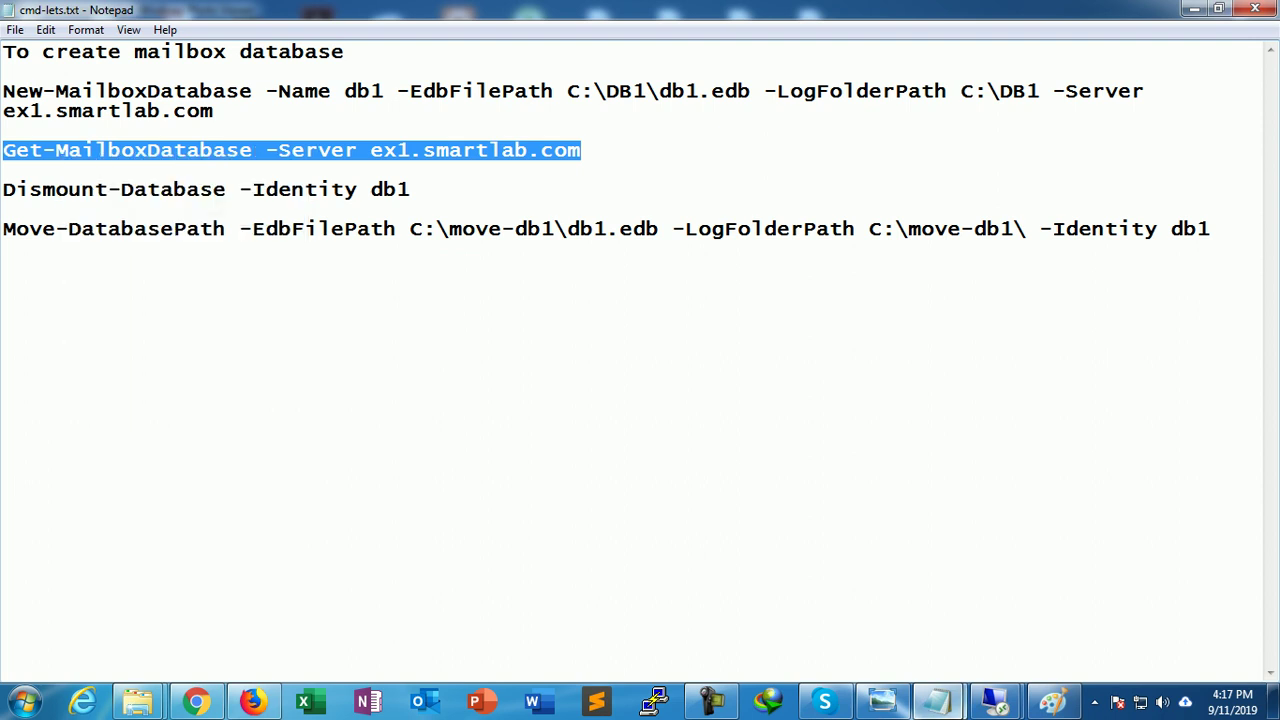
Return to the 10.10.10.221 remote session, and run Get-MailboxDatabase -Server ex1.smartlab.com in the Exchange Management Shell.
mouse_move(995, 703)
click(1110, 575)
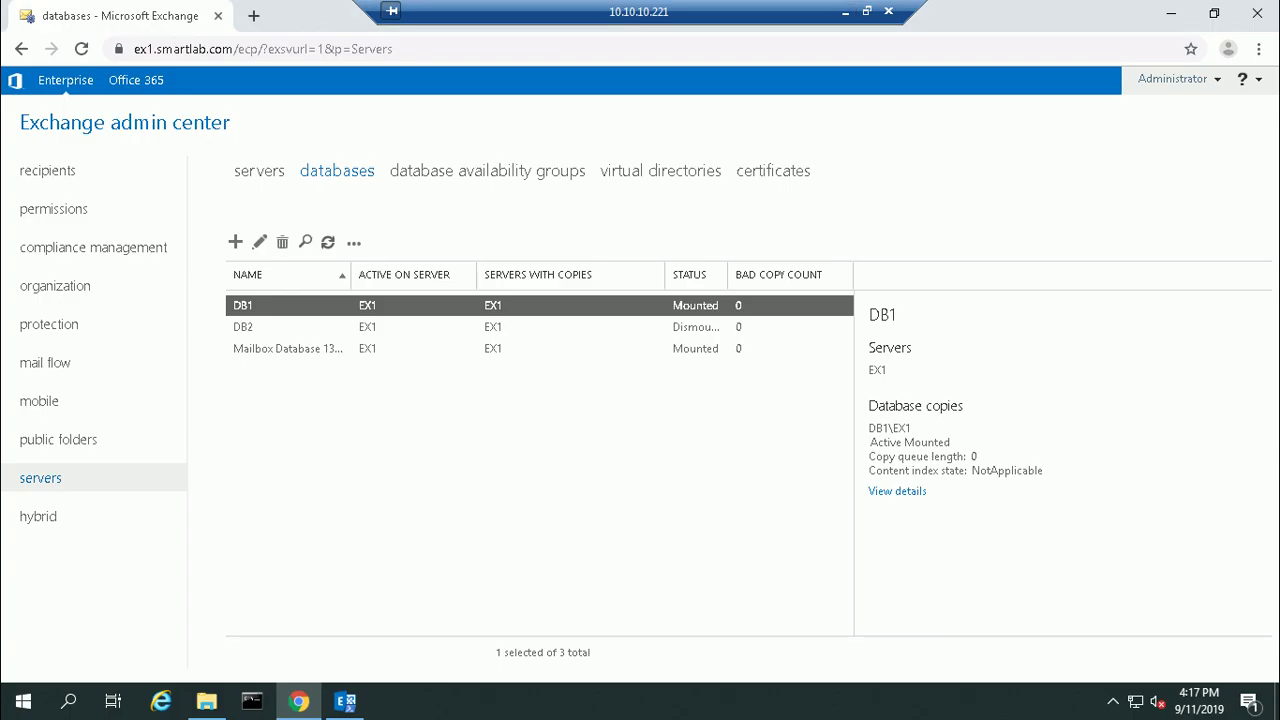
click(345, 701)
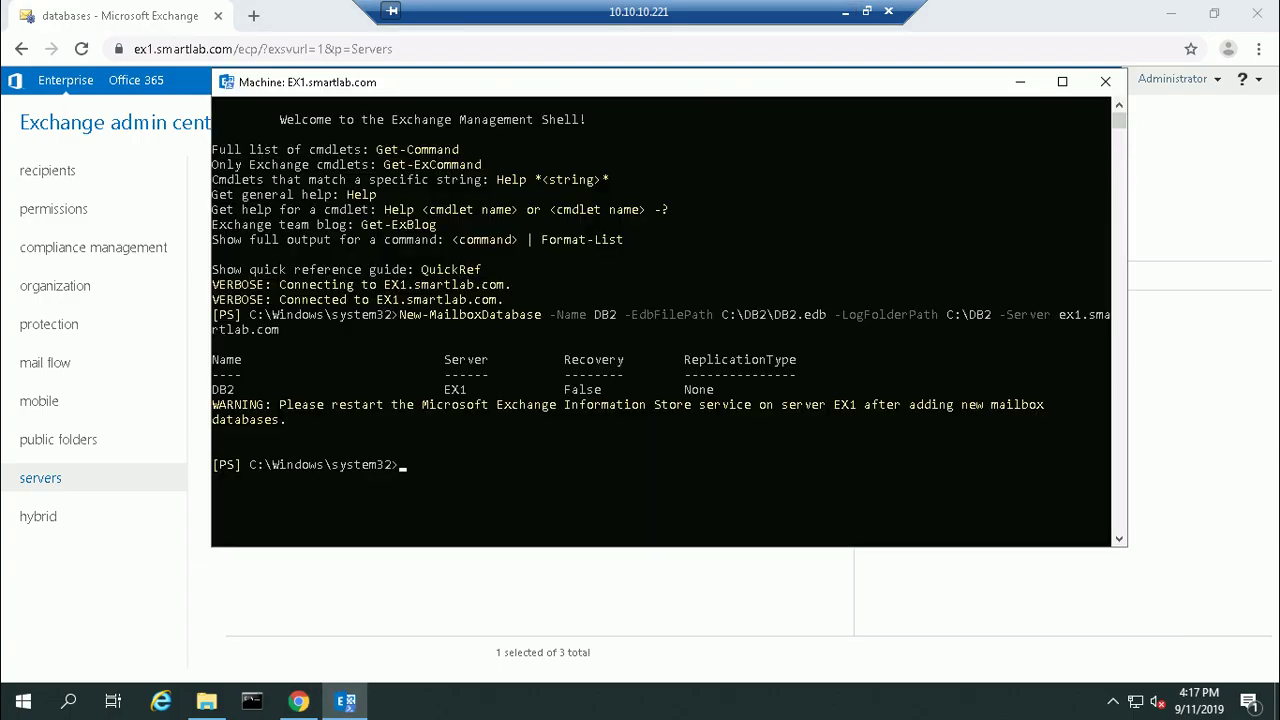
key(ctrl+v)
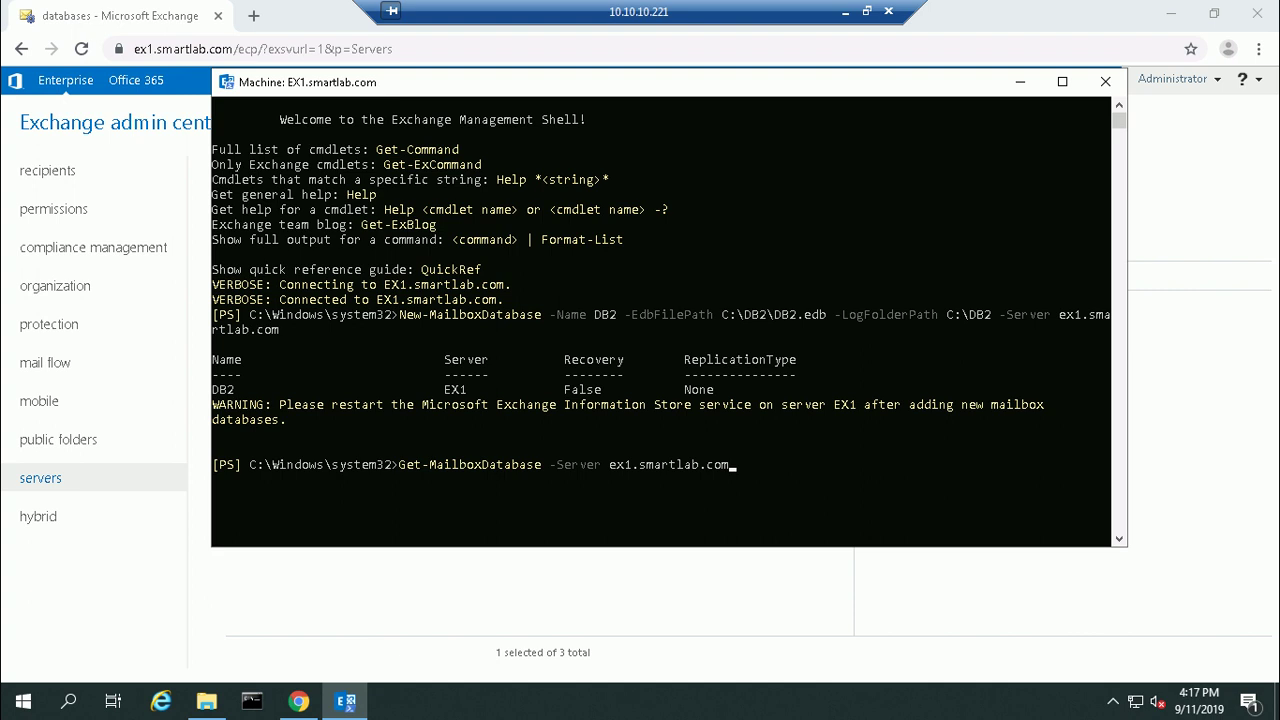
key(Return)
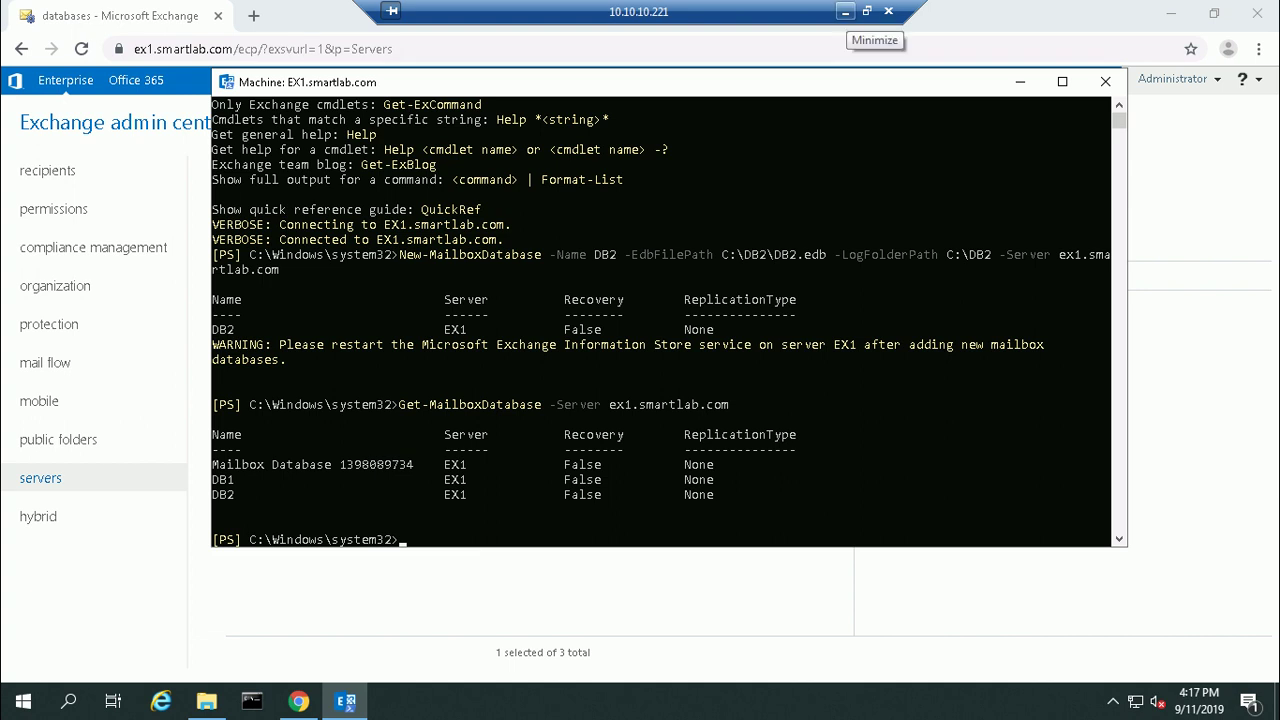
Switch to the local cmd-lets.txt notes in Notepad, and copy the Dismount-Database -Identity db1 command.
click(845, 11)
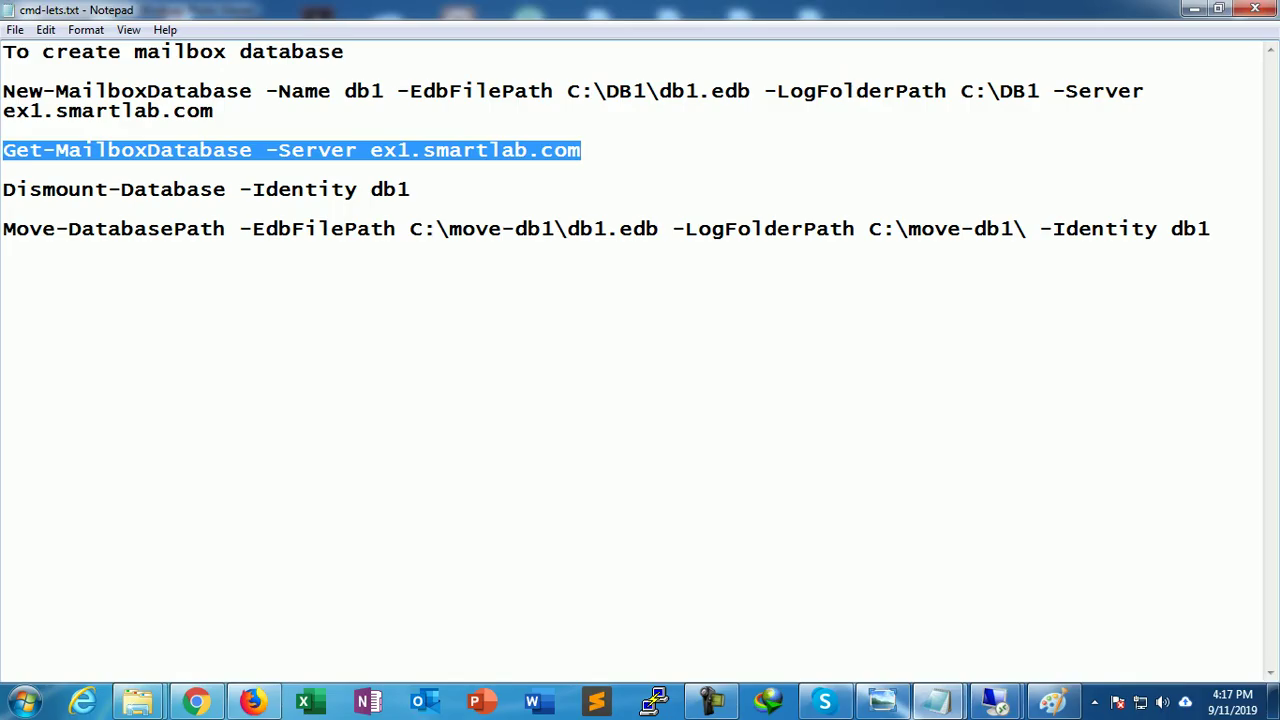
drag(3, 189, 410, 189)
right_click(364, 191)
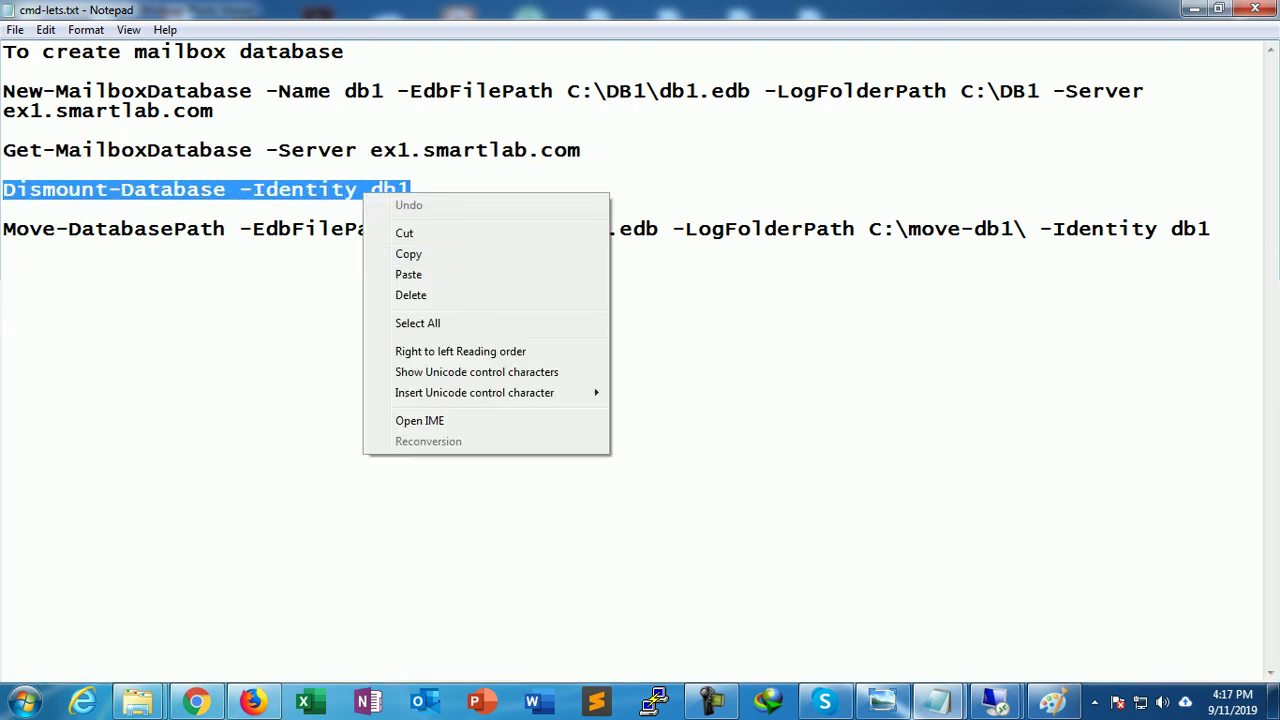
click(400, 255)
Return to the 10.10.10.221 remote session, and compare the additional actions offered for DB2 and DB1 in the Exchange admin center.
click(993, 701)
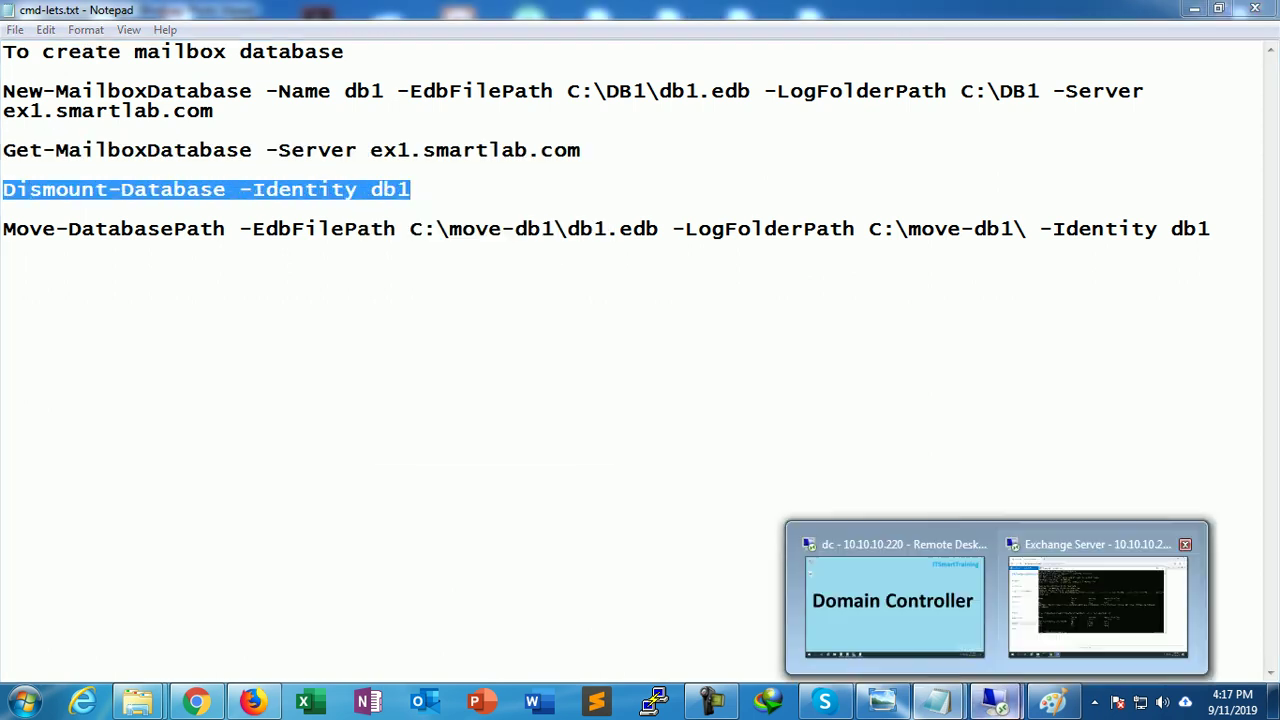
click(1100, 605)
click(345, 701)
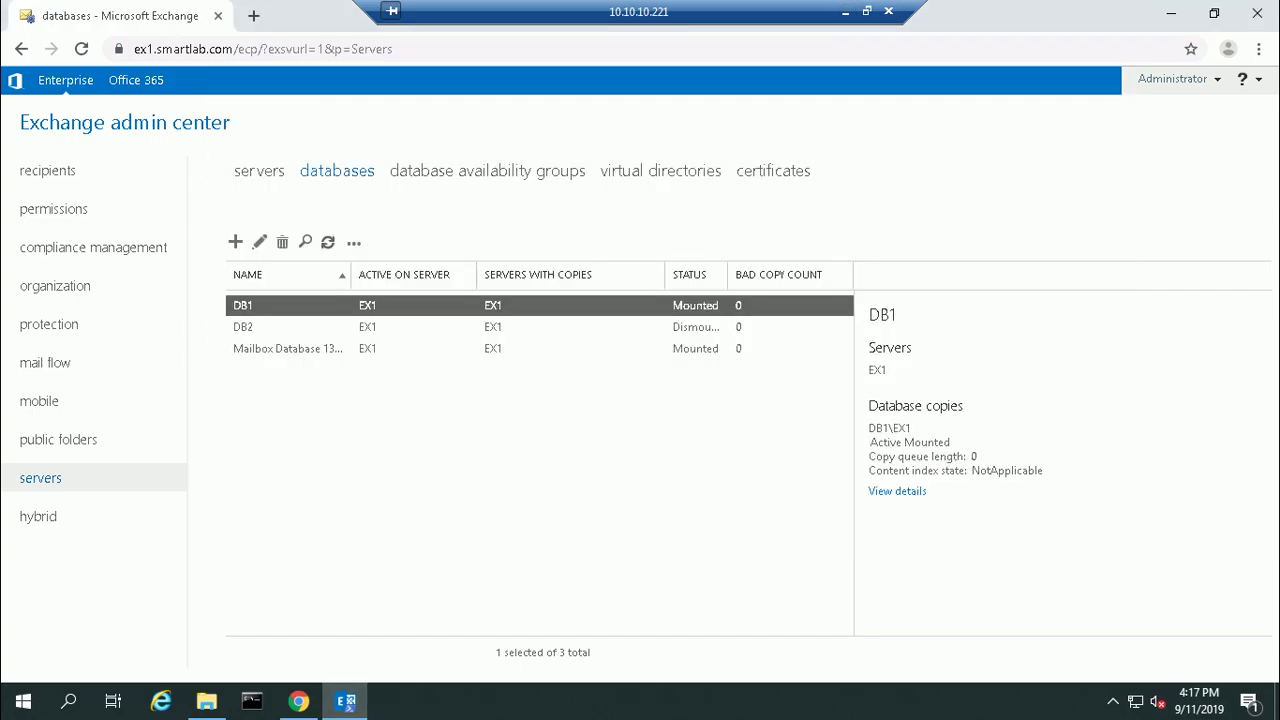
click(400, 327)
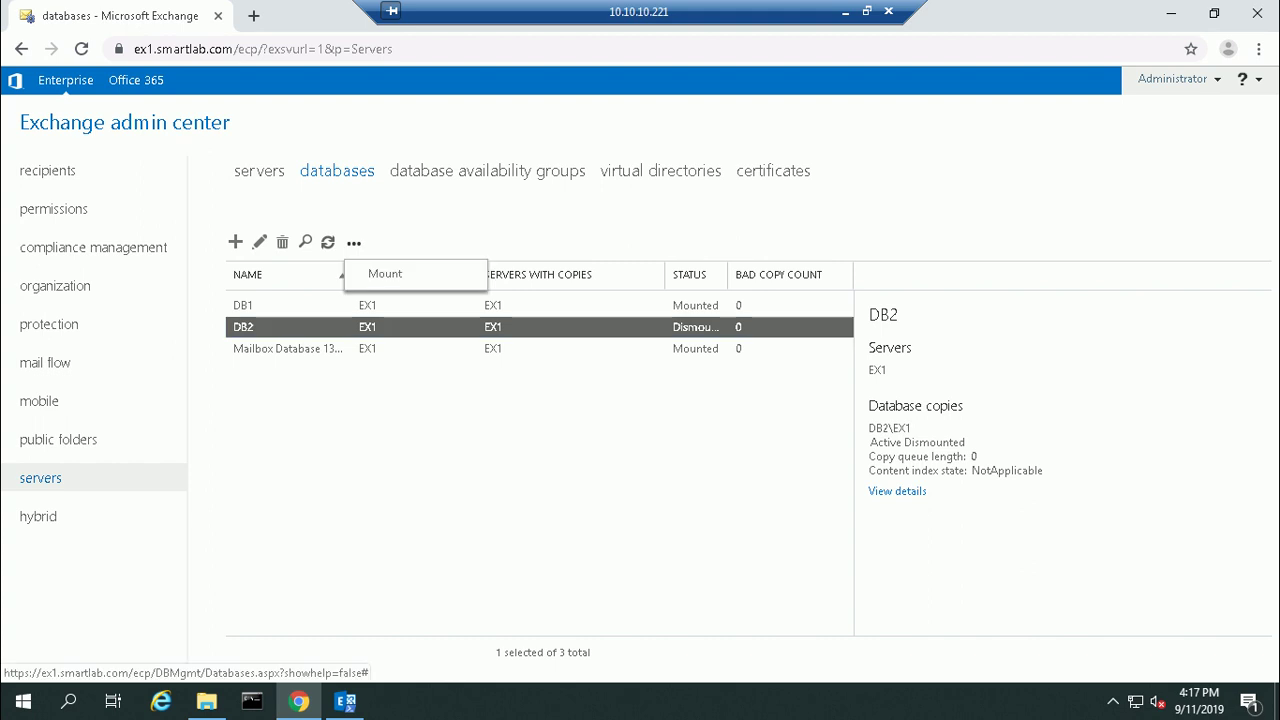
click(354, 242)
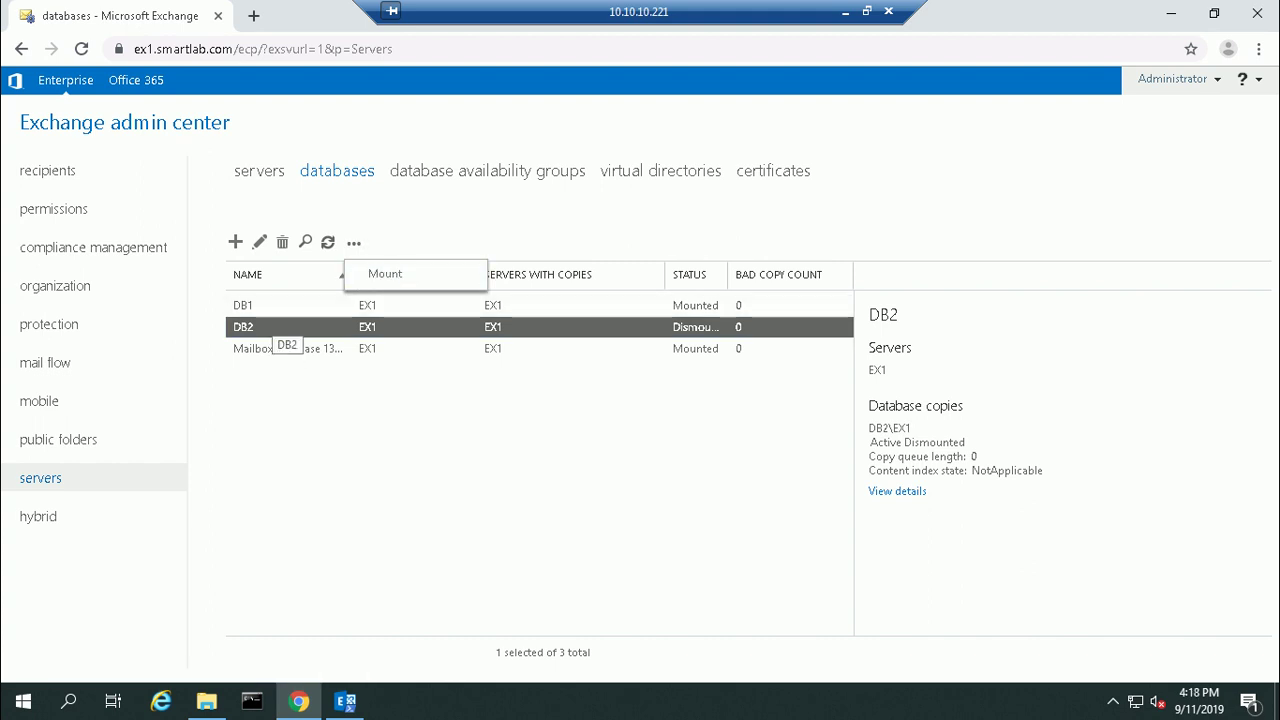
click(268, 305)
click(354, 242)
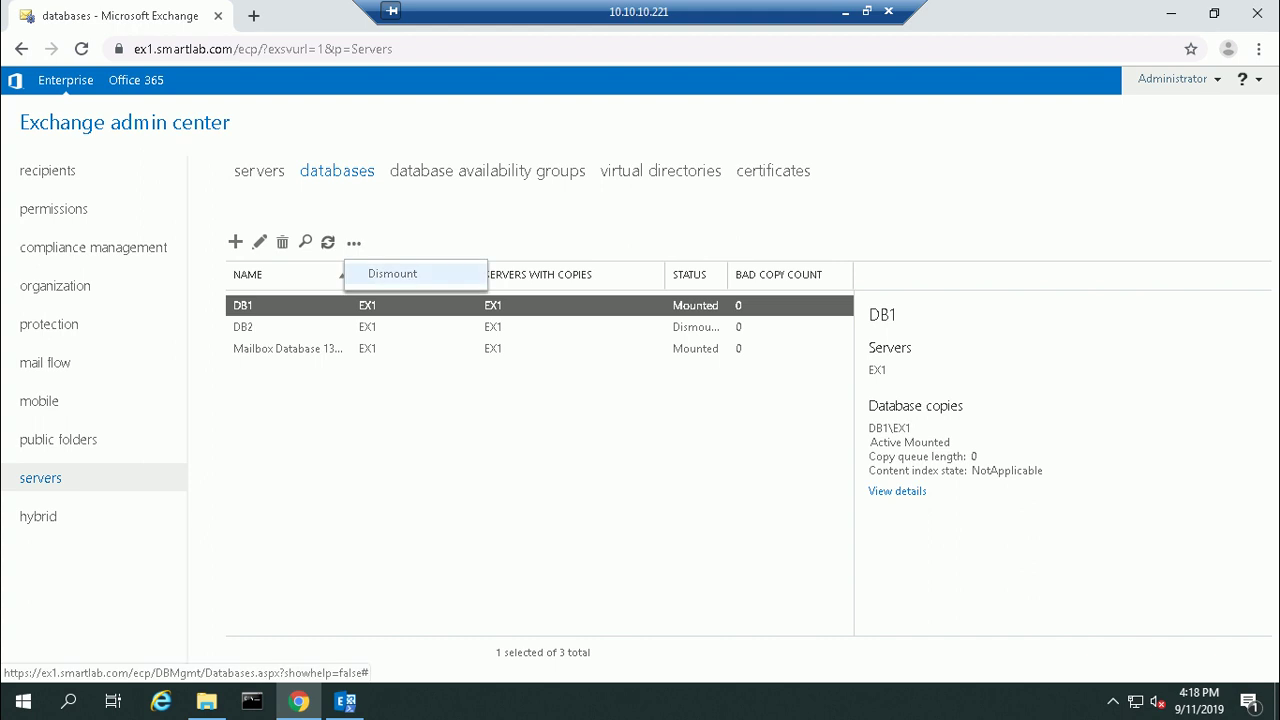
click(300, 327)
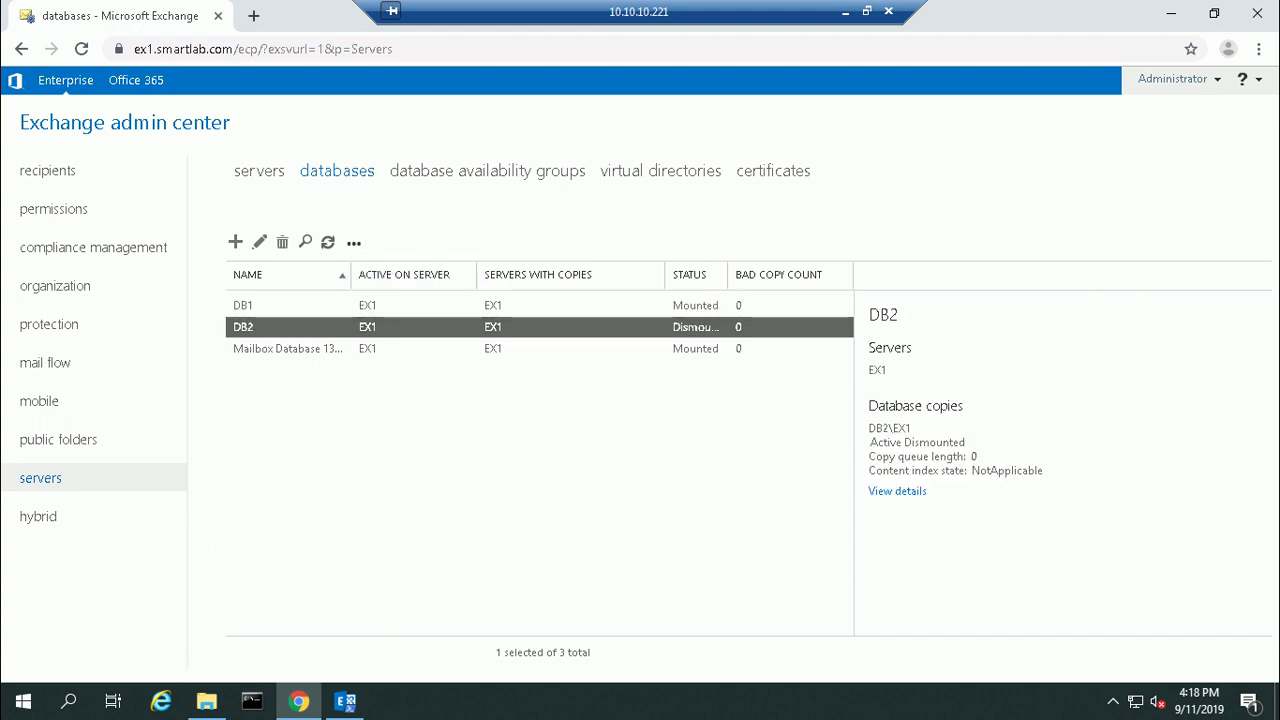
click(354, 242)
Dismount the DB1 database from the Exchange admin center's databases list, and accept the confirmation.
click(300, 305)
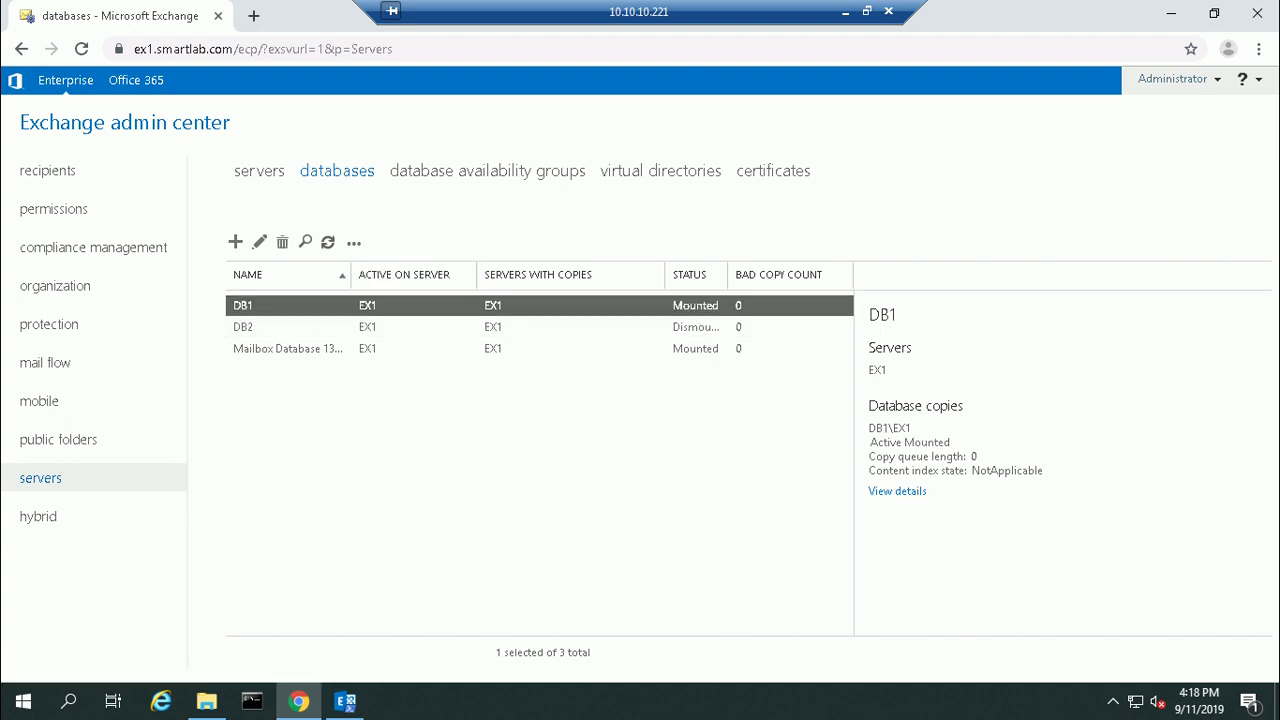
click(354, 242)
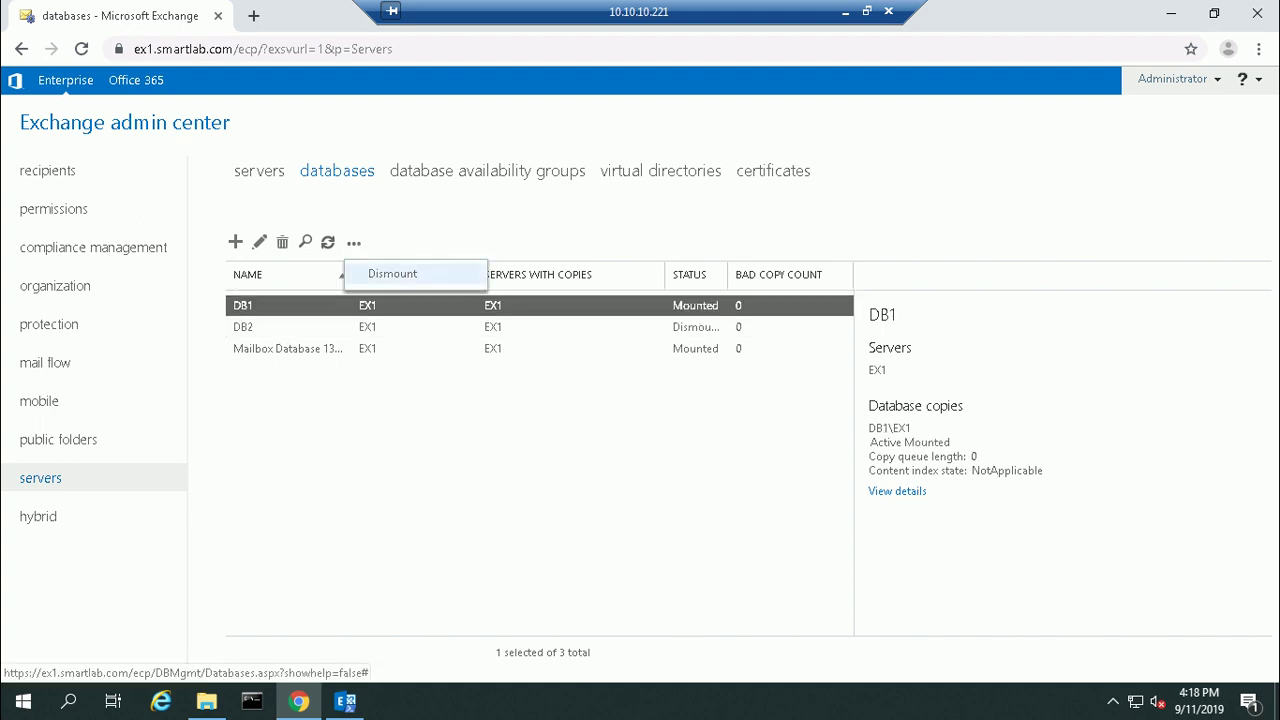
click(392, 273)
click(654, 463)
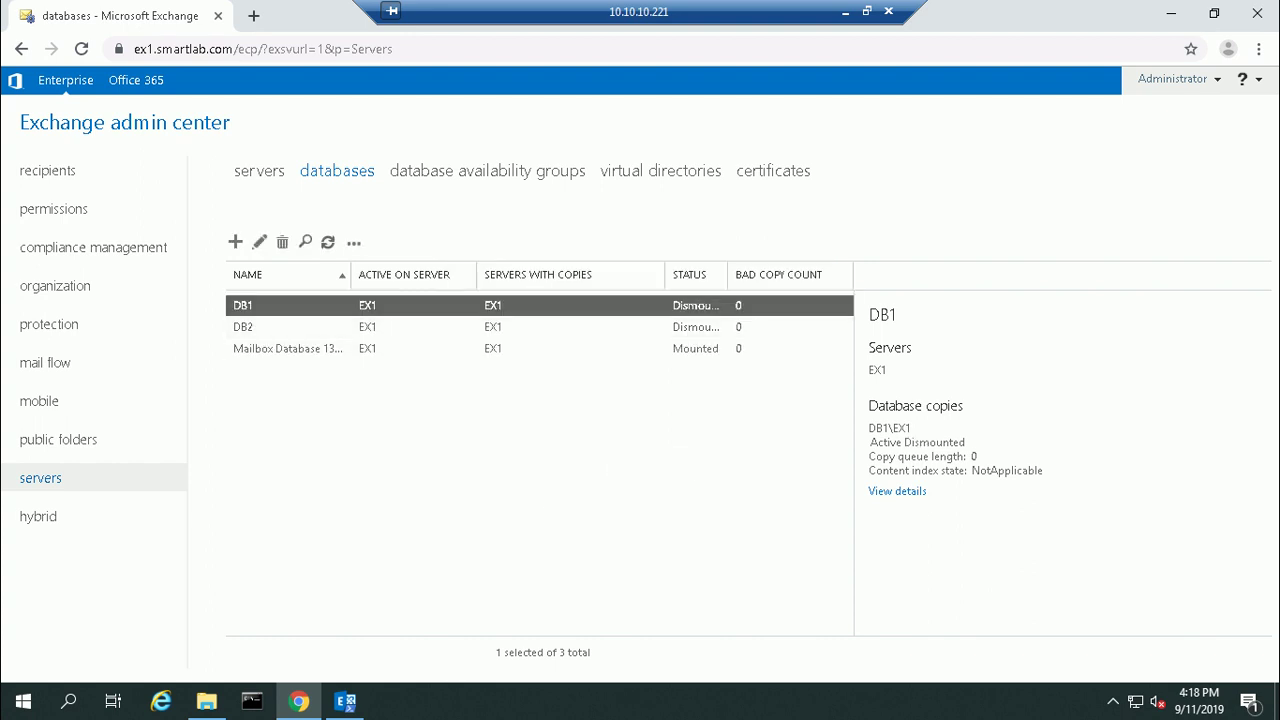
Switch to the Exchange Management Shell, and enter Dismount-Database -Identity db1 at the prompt without running it.
click(493, 348)
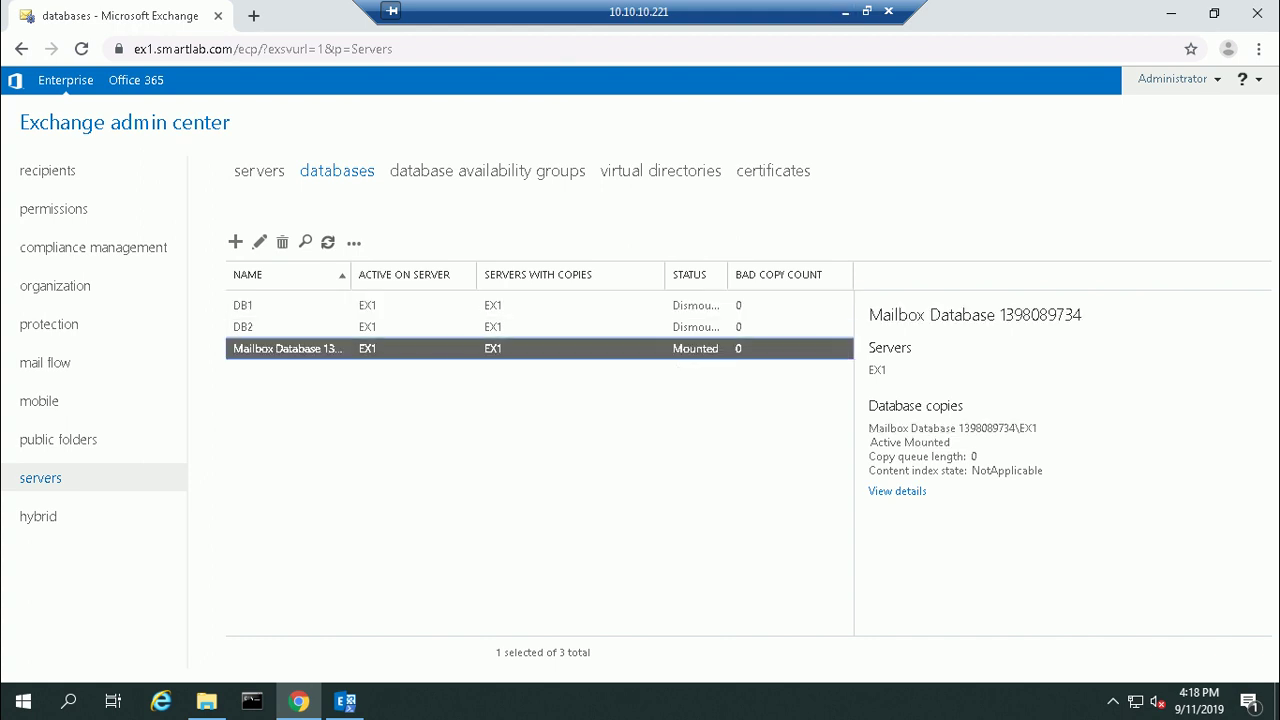
key(super+d)
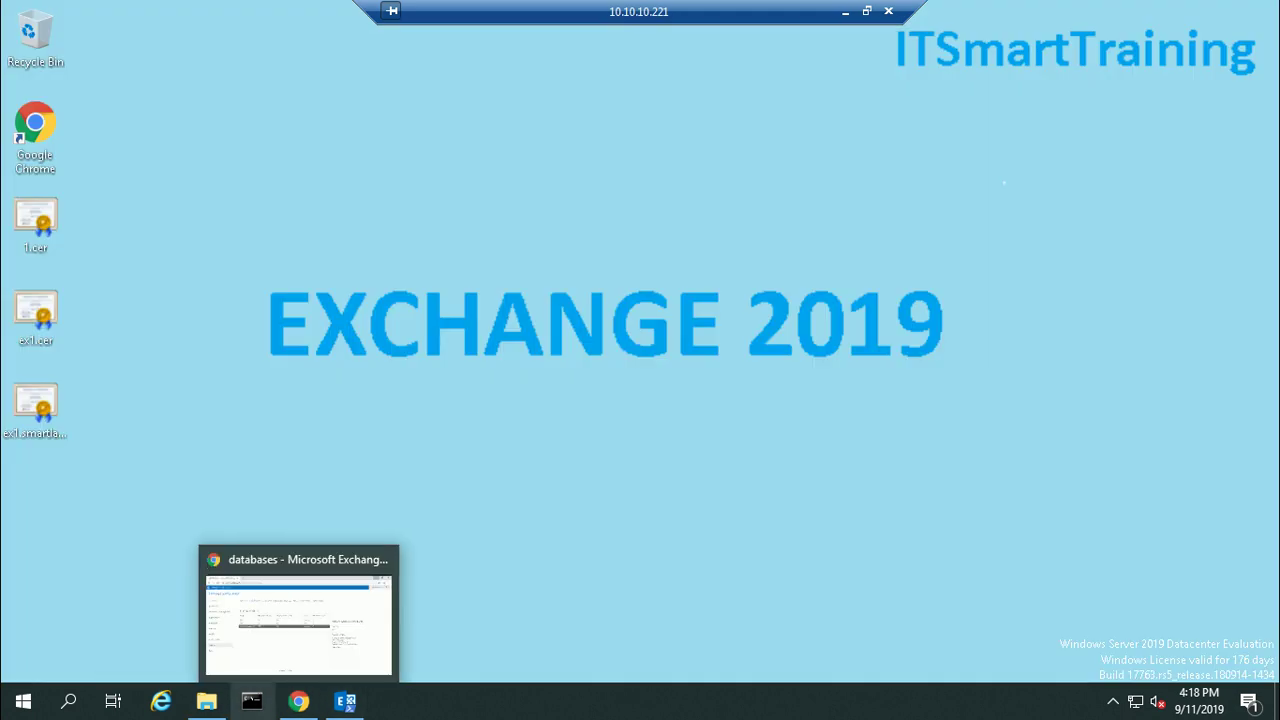
mouse_move(298, 701)
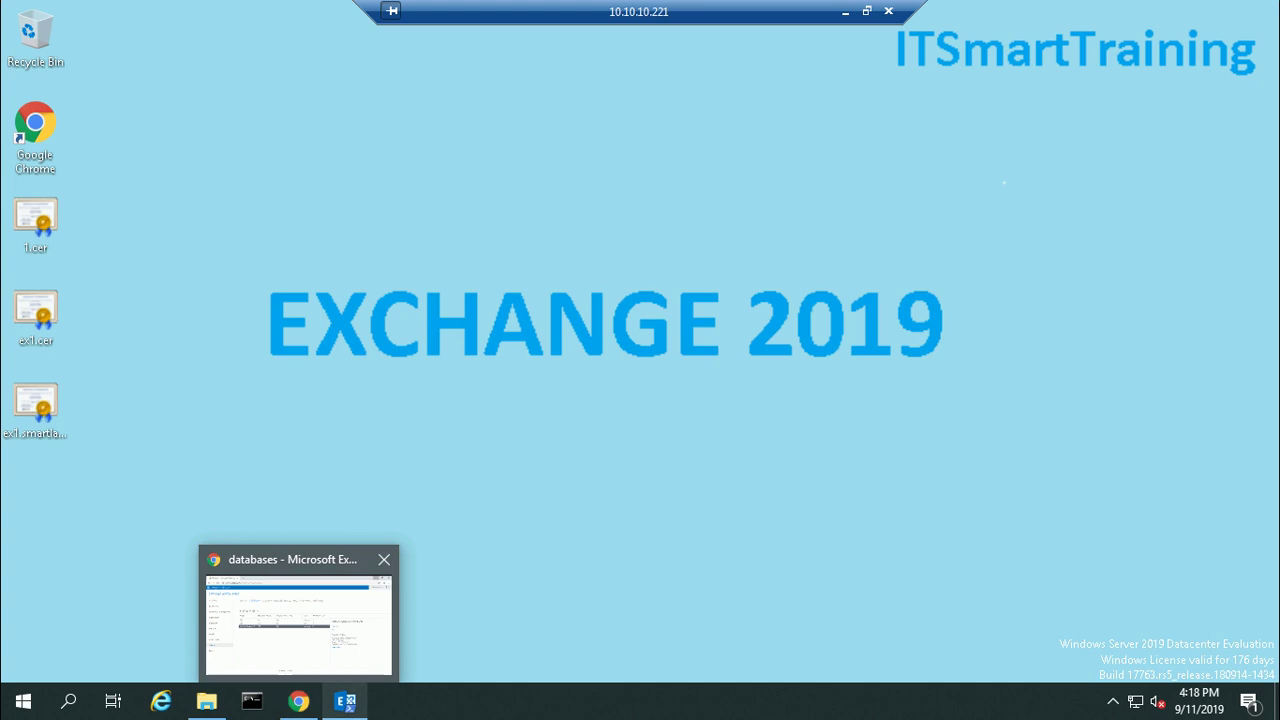
click(345, 701)
text(Dismount-Database -Identity db1)
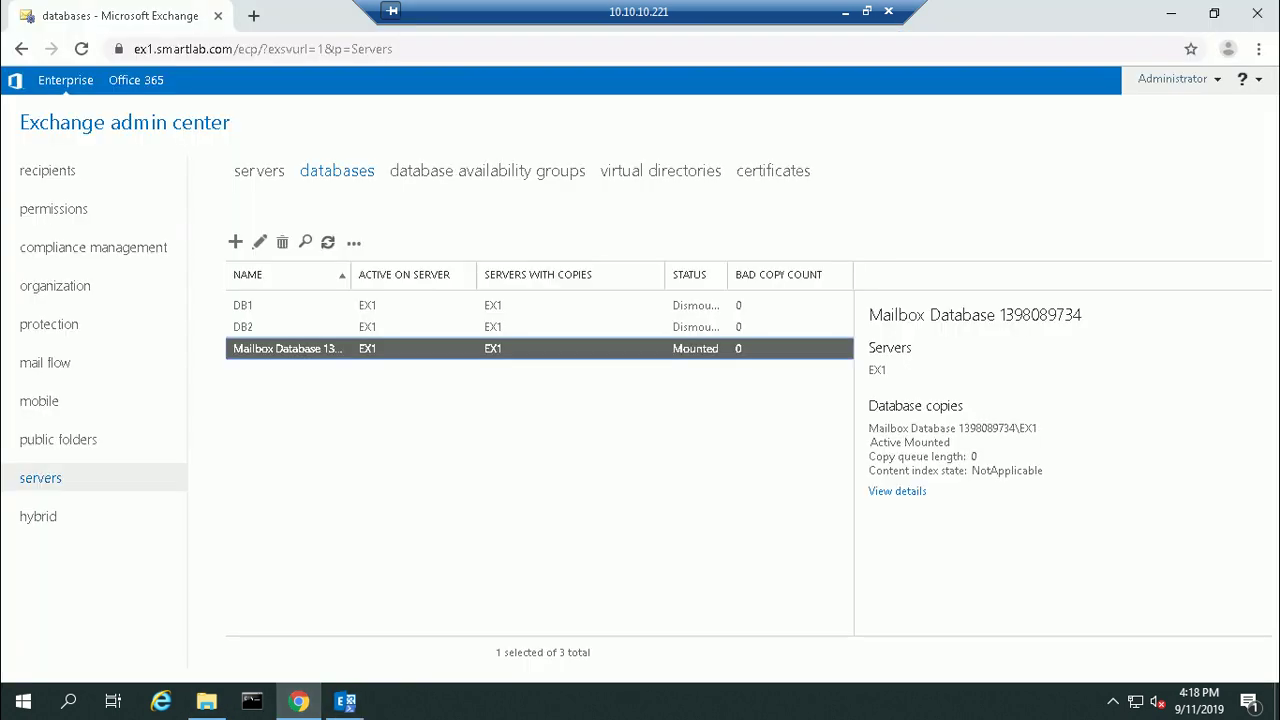
Mount the DB1 database again from the Exchange admin center's databases list.
click(288, 305)
click(354, 242)
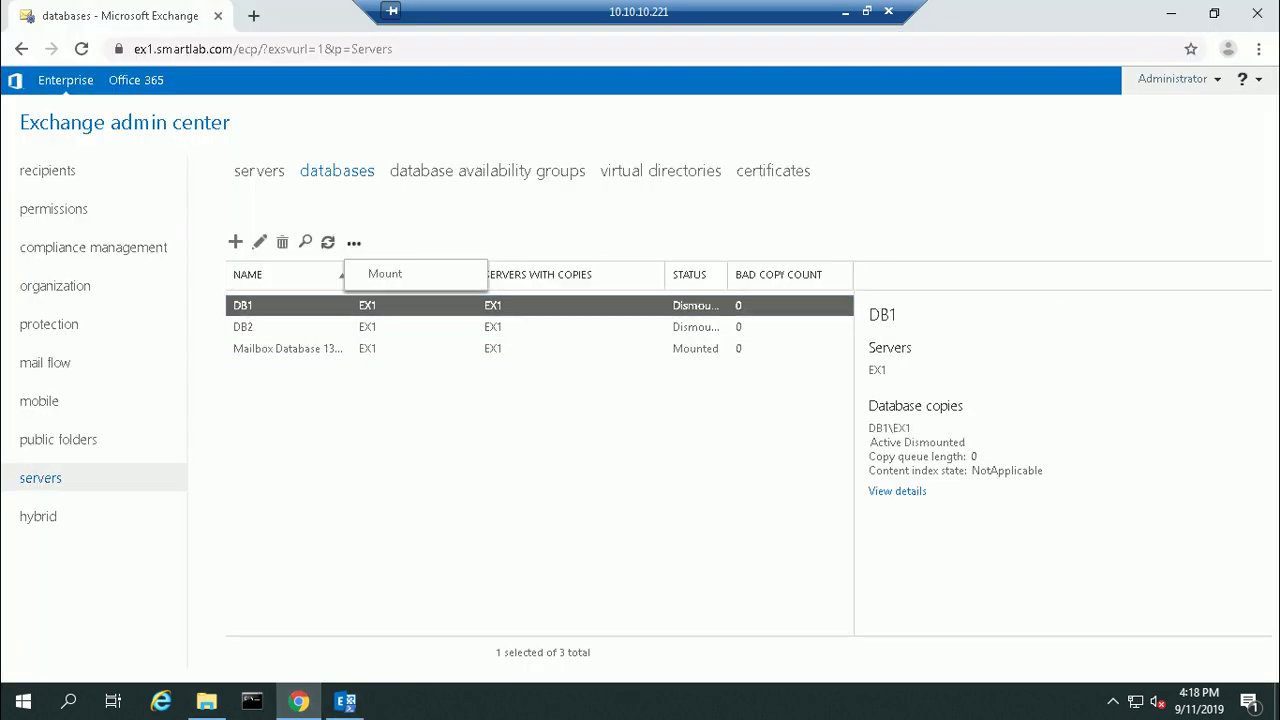
click(386, 274)
key(Return)
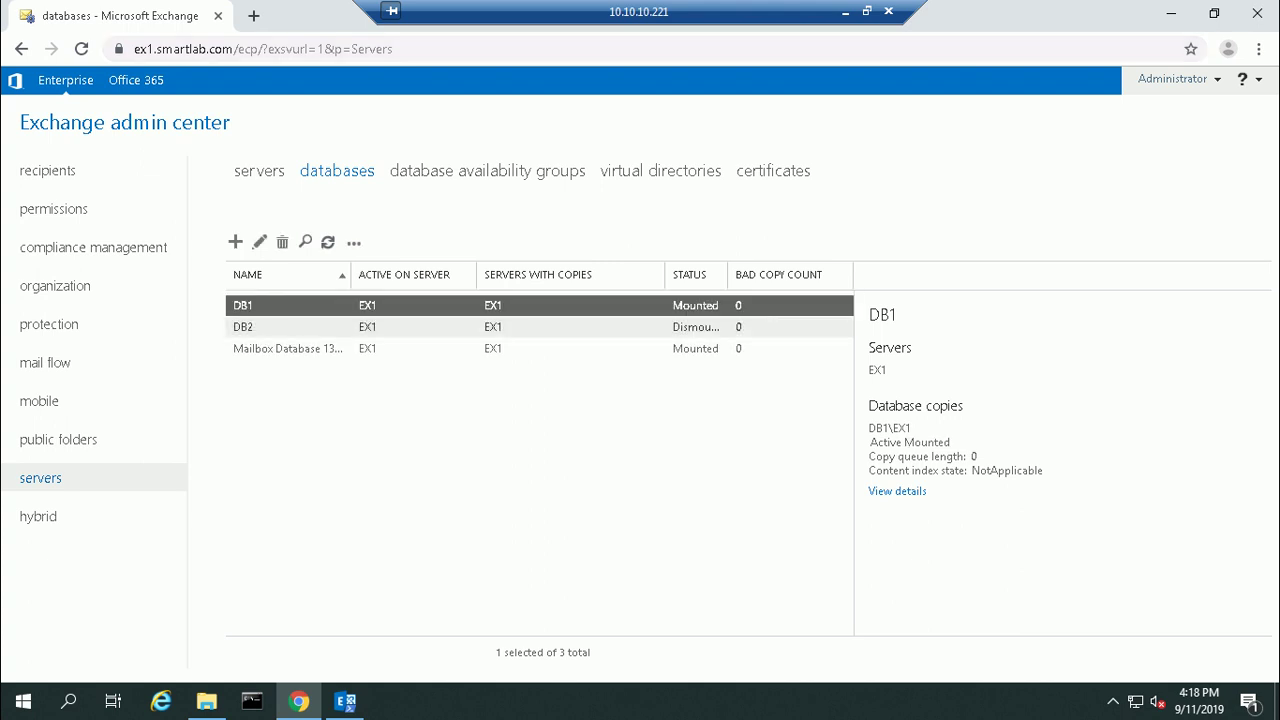
click(845, 11)
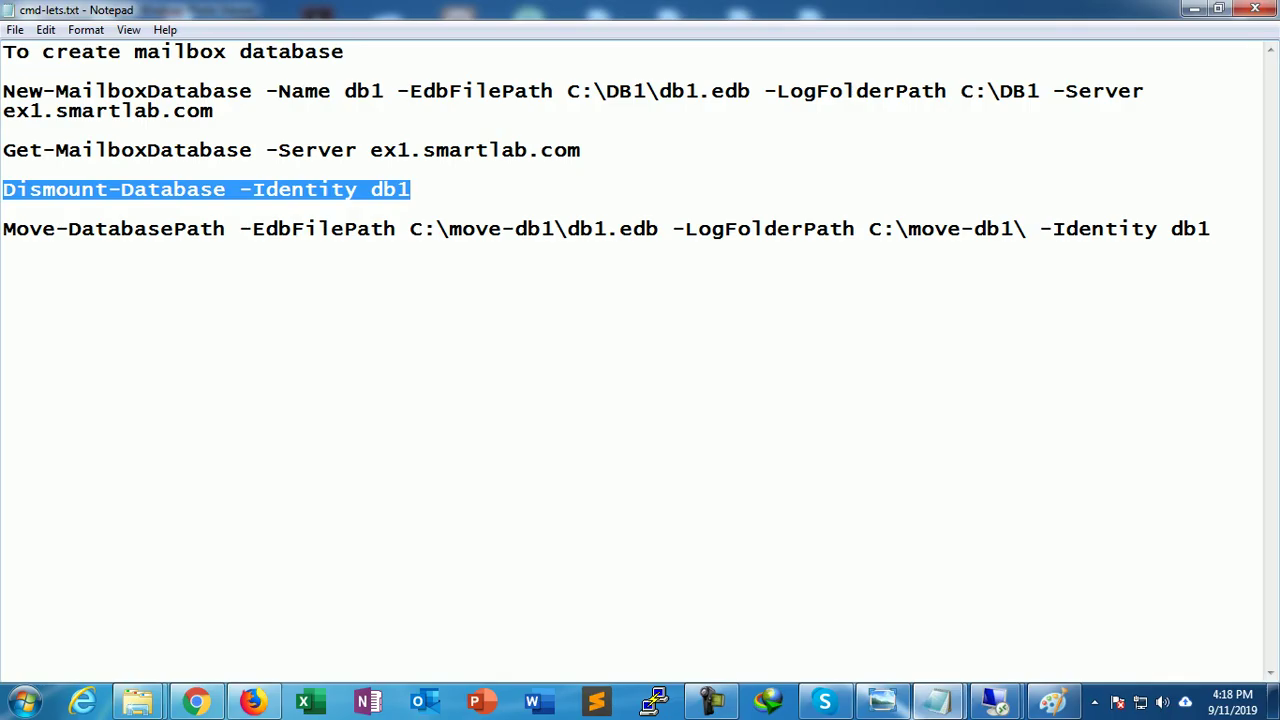
click(995, 701)
click(1110, 605)
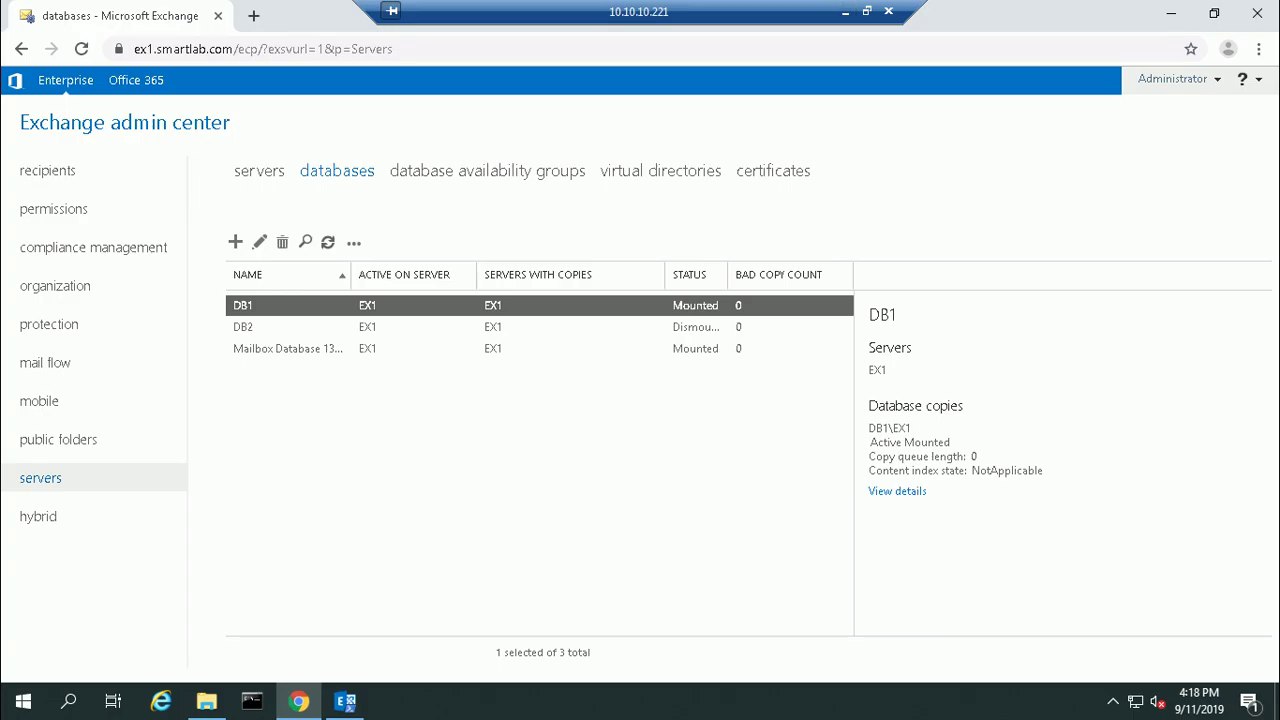
Run the prepared Dismount-Database -Identity db1 command in the Exchange Management Shell, answering A (Yes to All) to the confirmation.
click(345, 701)
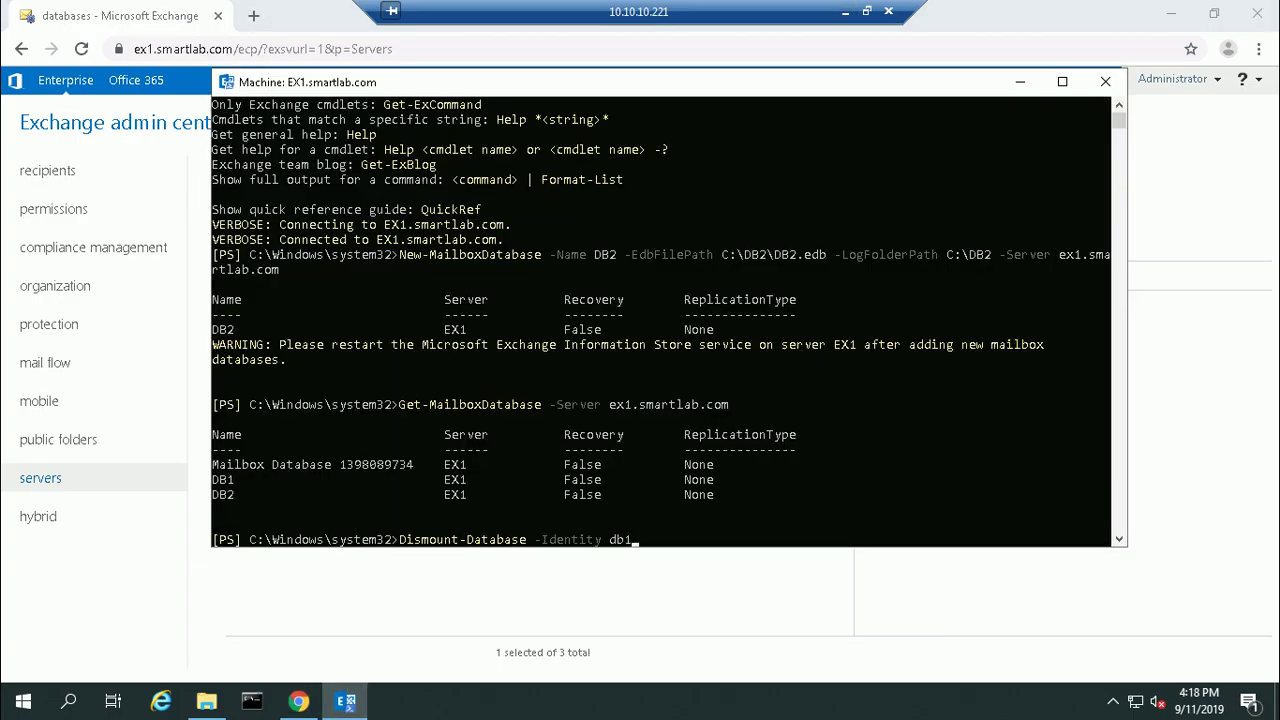
key(Return)
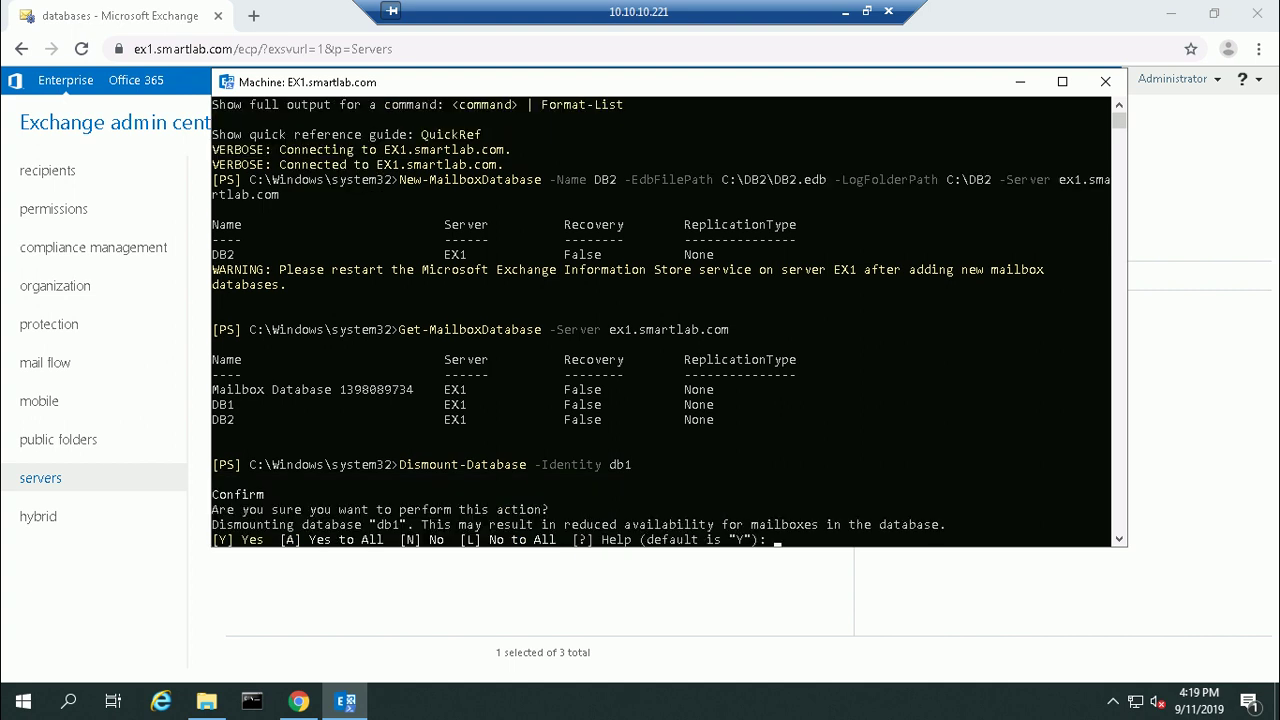
text(A)
key(Return)
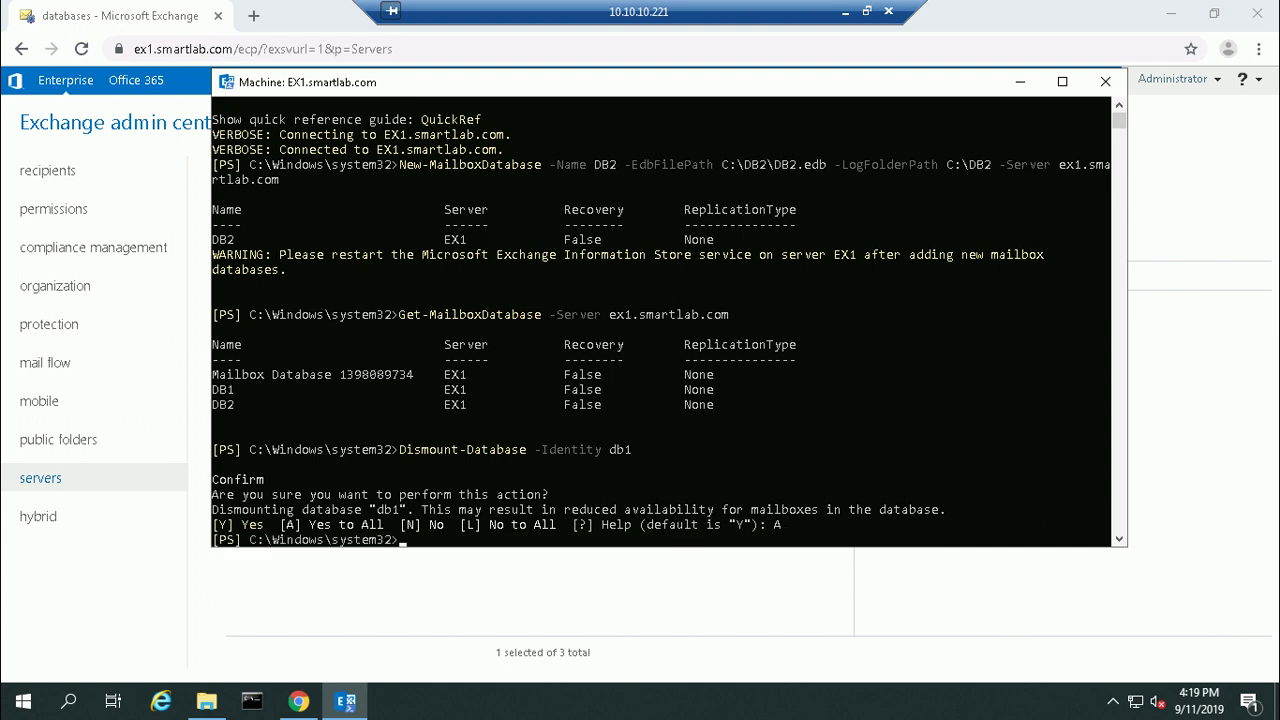
Switch to the Exchange admin center in the browser, reload it, and check DB1's status in the databases list.
click(298, 701)
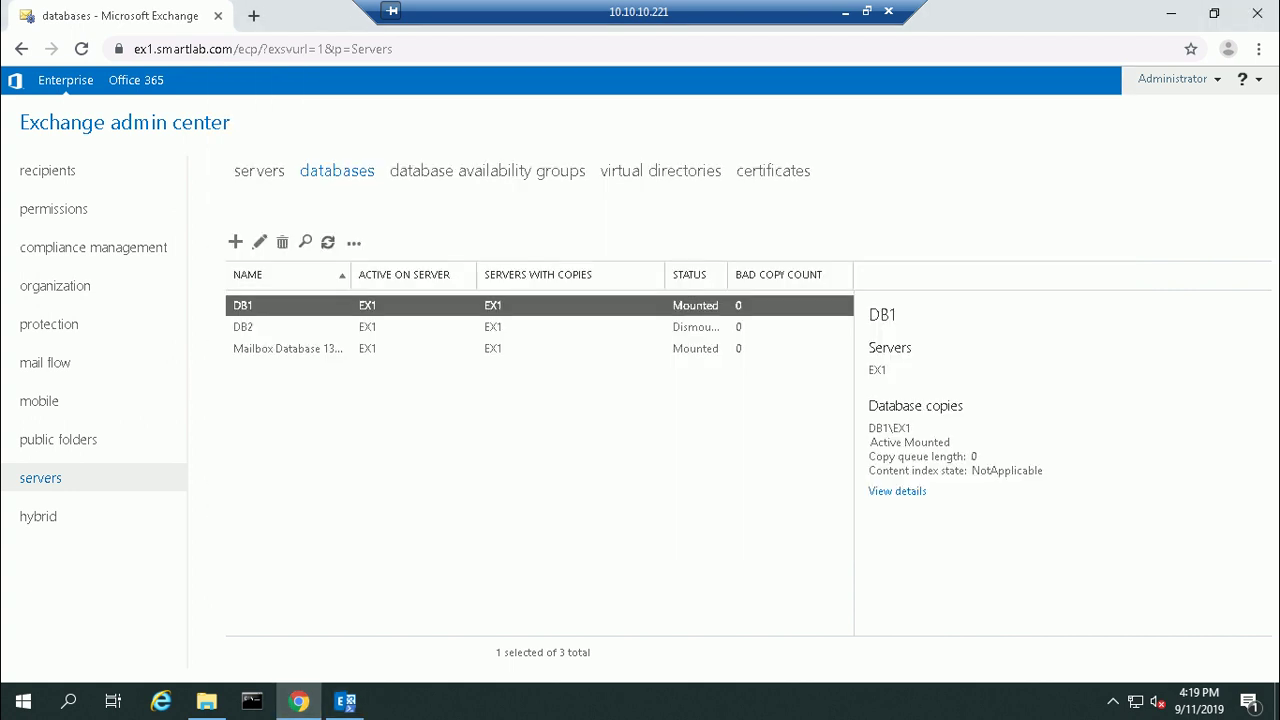
key(F5)
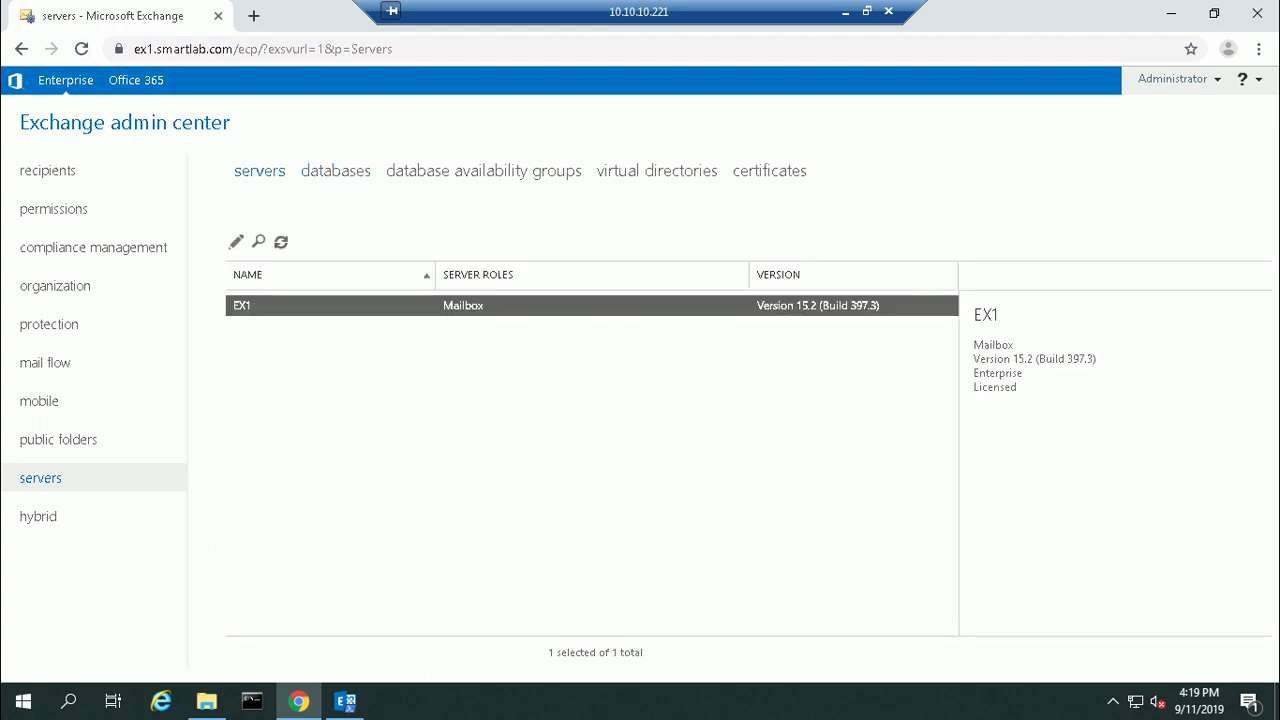
click(335, 170)
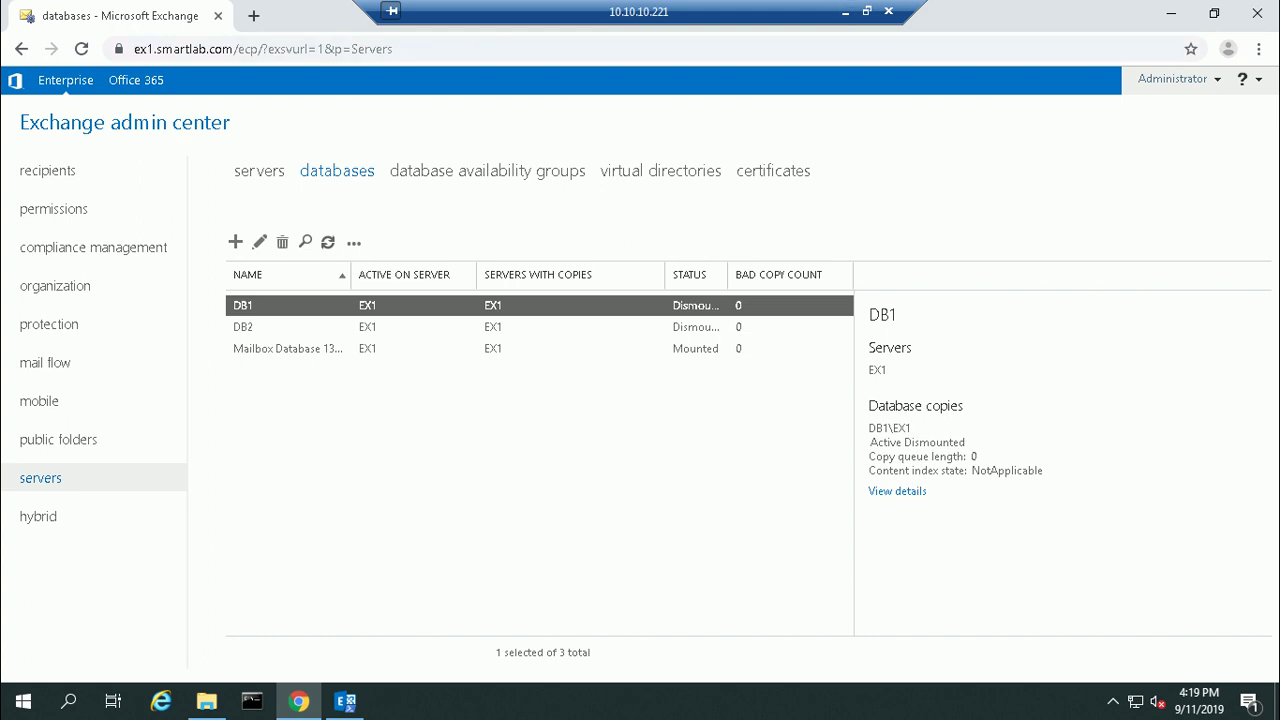
Leave the remote session for cmd-lets.txt in Notepad and copy the whole Move-DatabasePath command line.
click(846, 11)
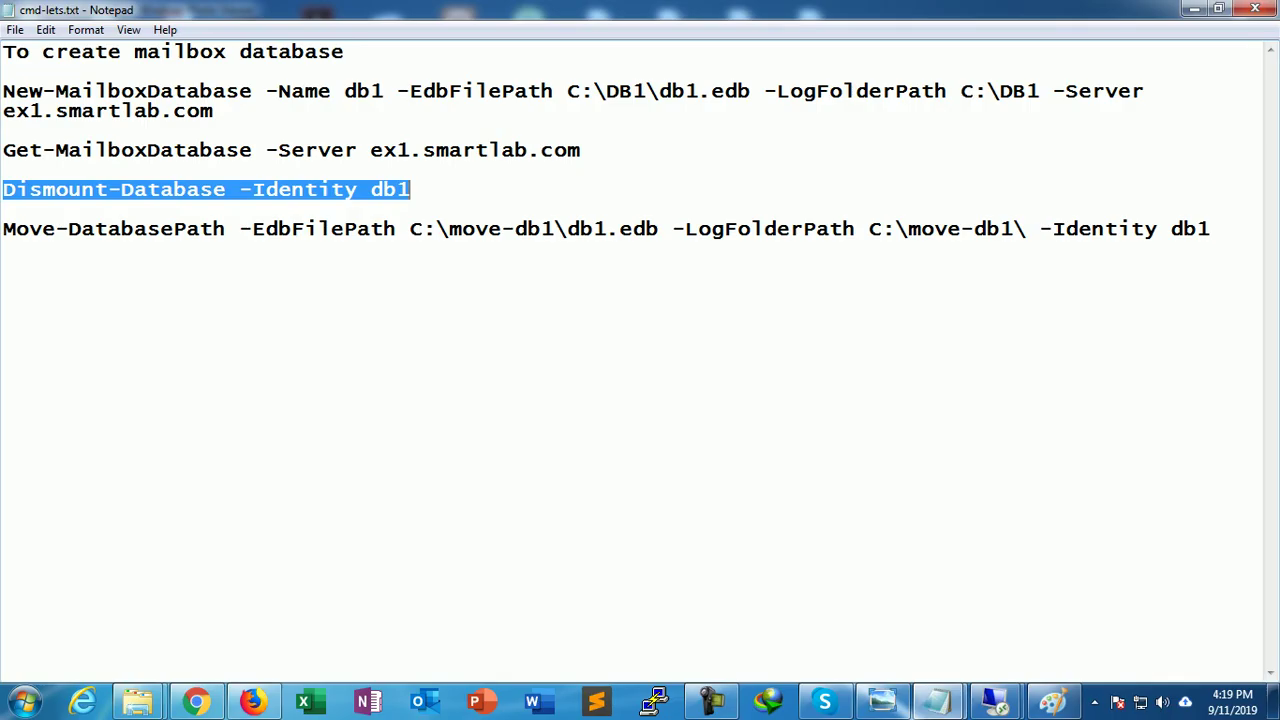
drag(3, 229, 1210, 229)
right_click(1033, 233)
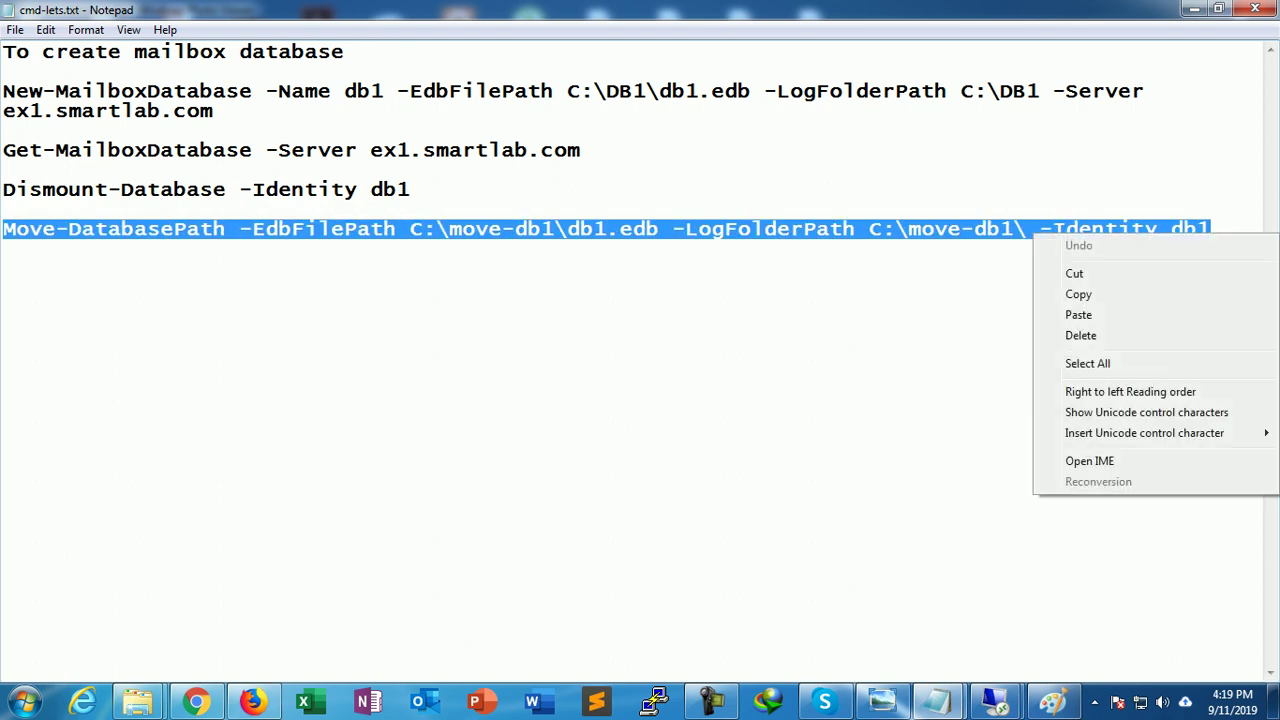
click(1070, 295)
click(1193, 9)
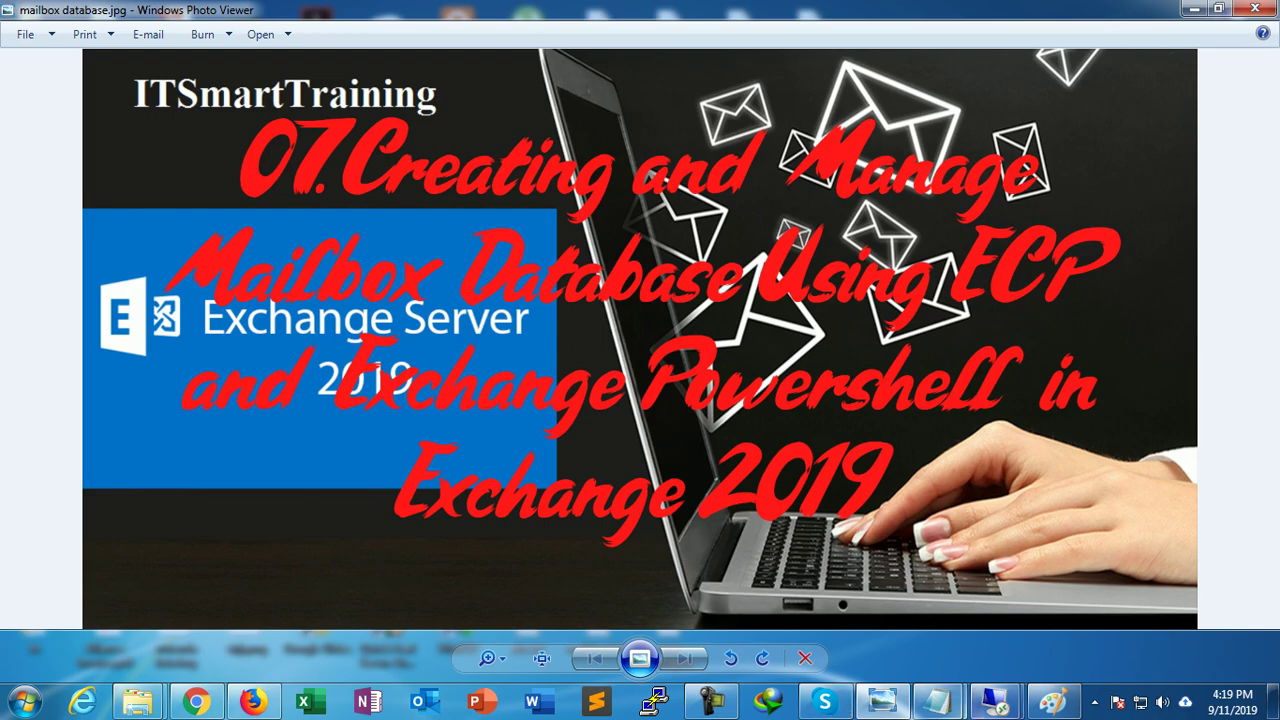
Return to the 10.10.10.221 remote session and create a new folder on Local Disk (C:) in File Explorer.
mouse_move(997, 702)
click(1105, 620)
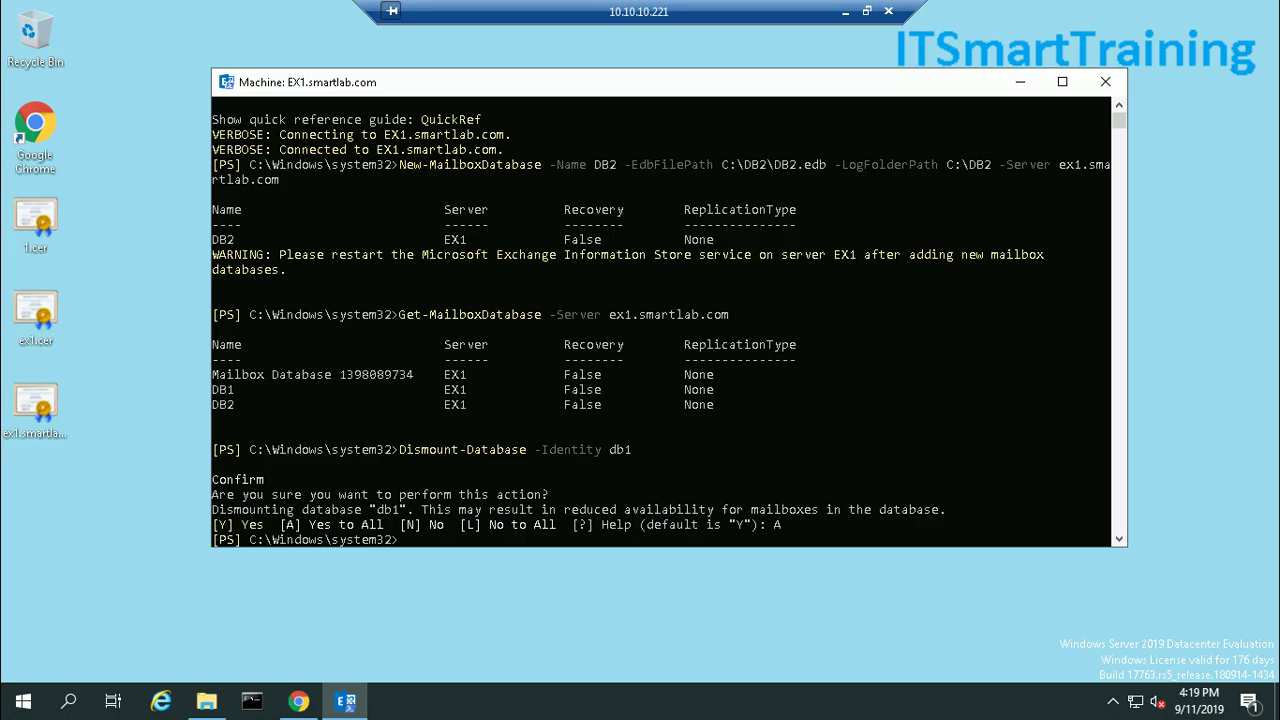
click(1171, 13)
click(206, 702)
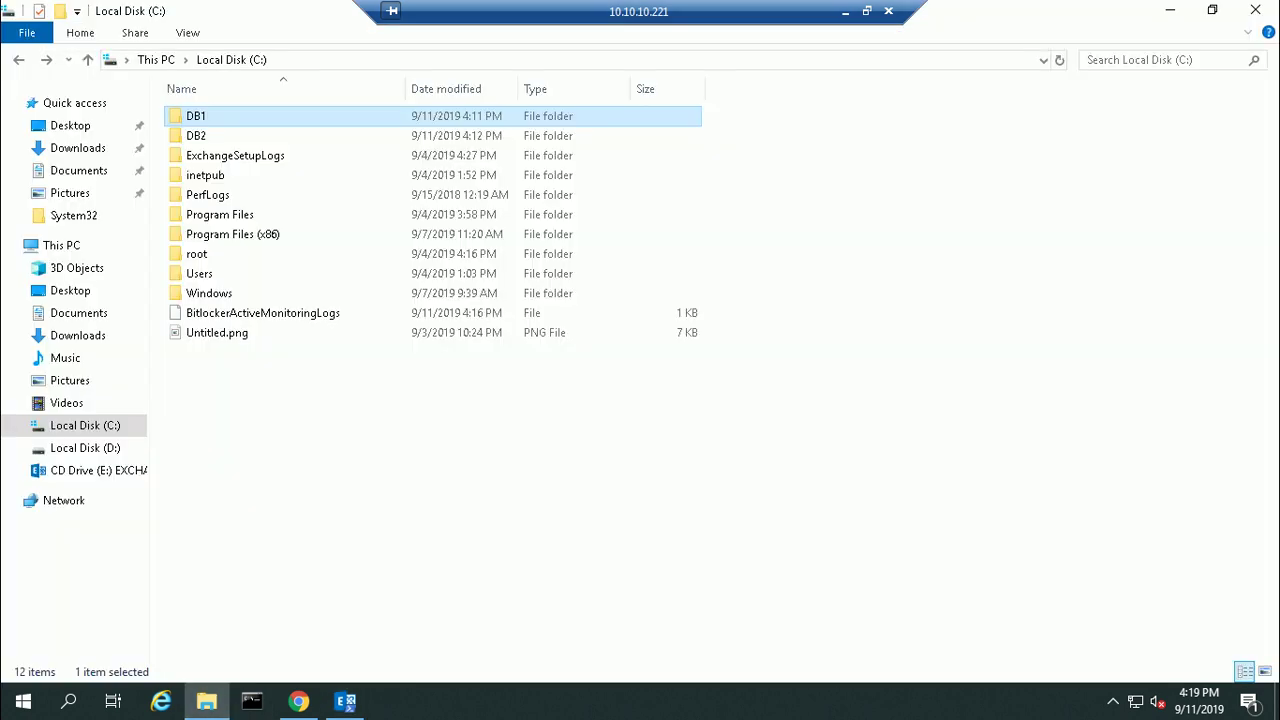
right_click(228, 392)
mouse_move(272, 590)
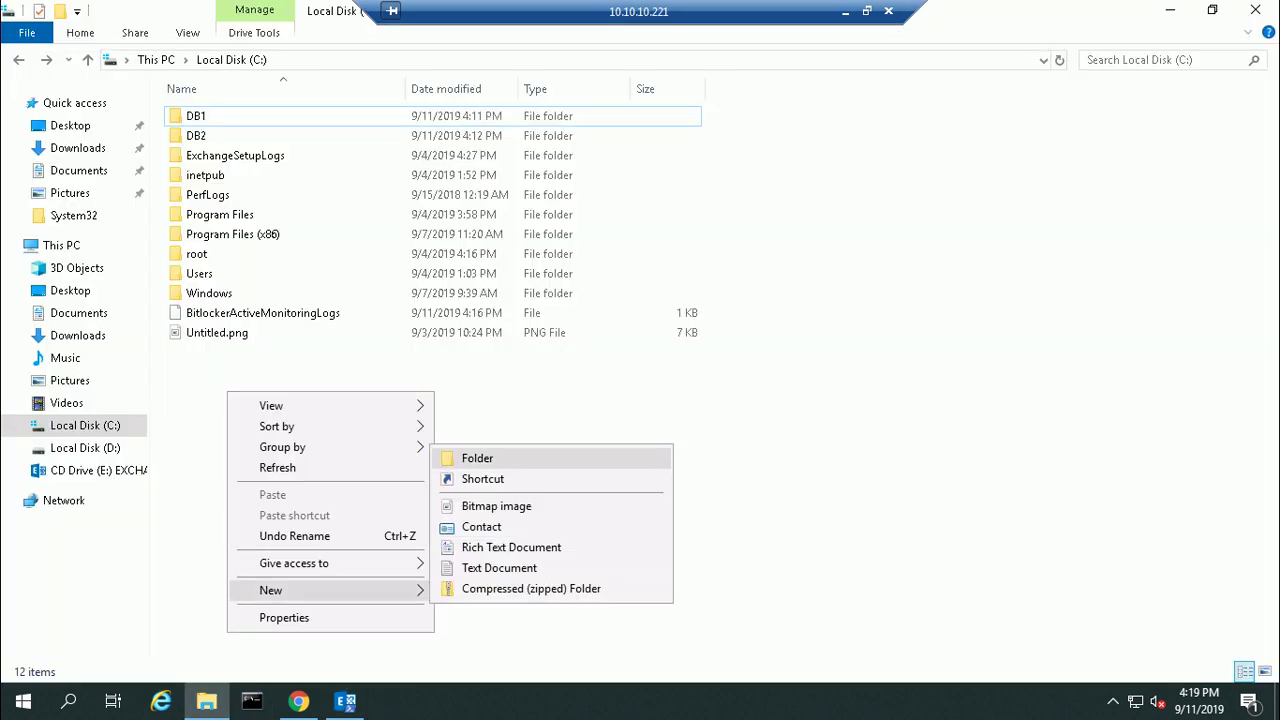
click(470, 459)
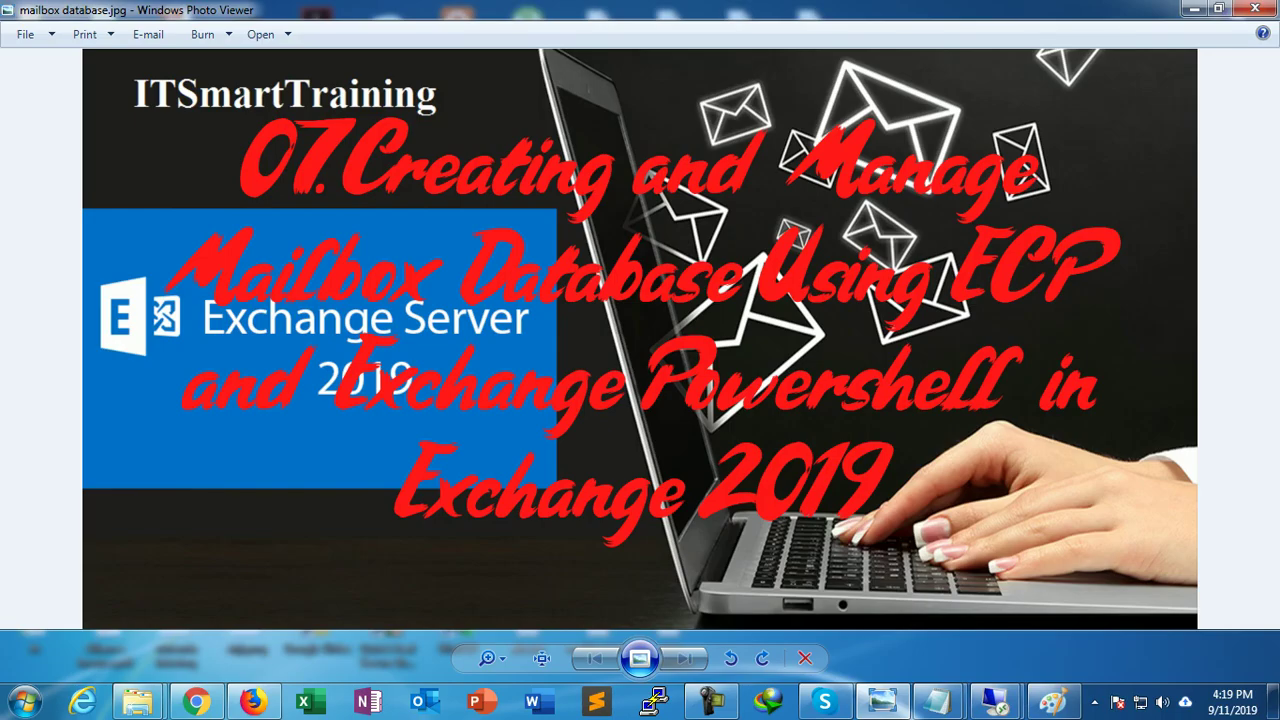
Check the target folder name in the Move-DatabasePath line of the Notepad notes, and return to the remote session.
mouse_move(936, 702)
click(1040, 610)
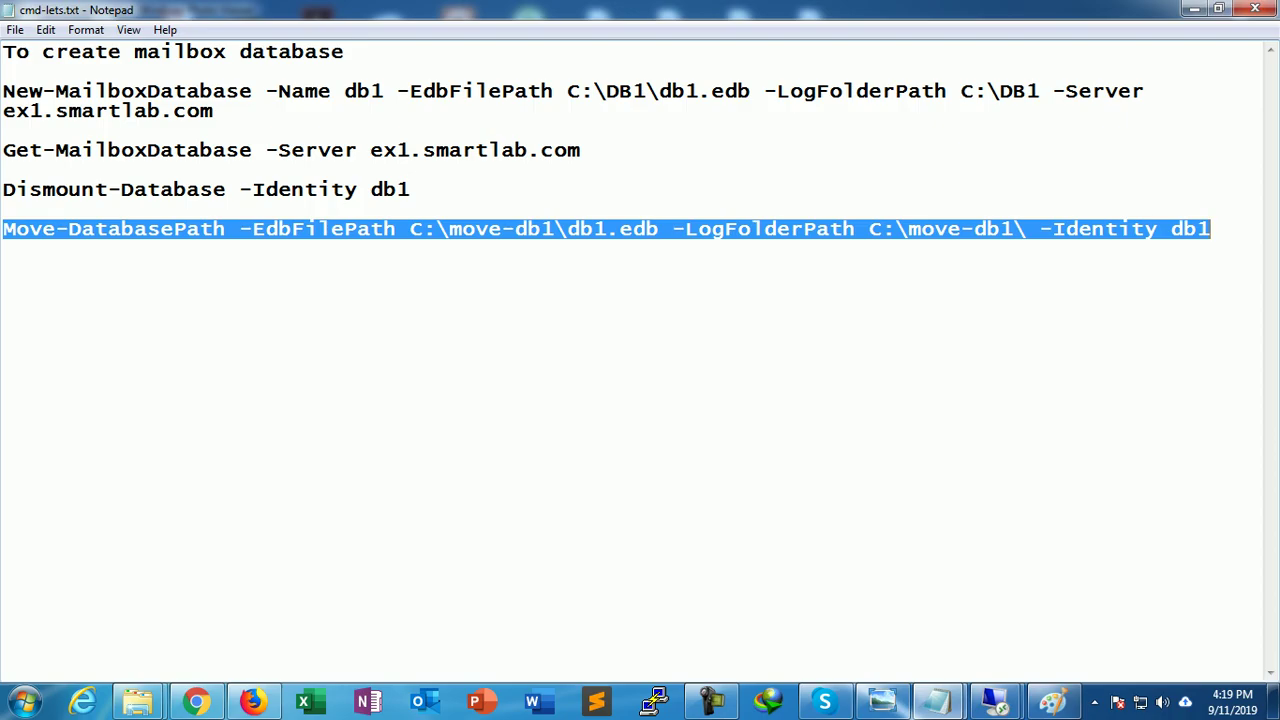
click(1194, 9)
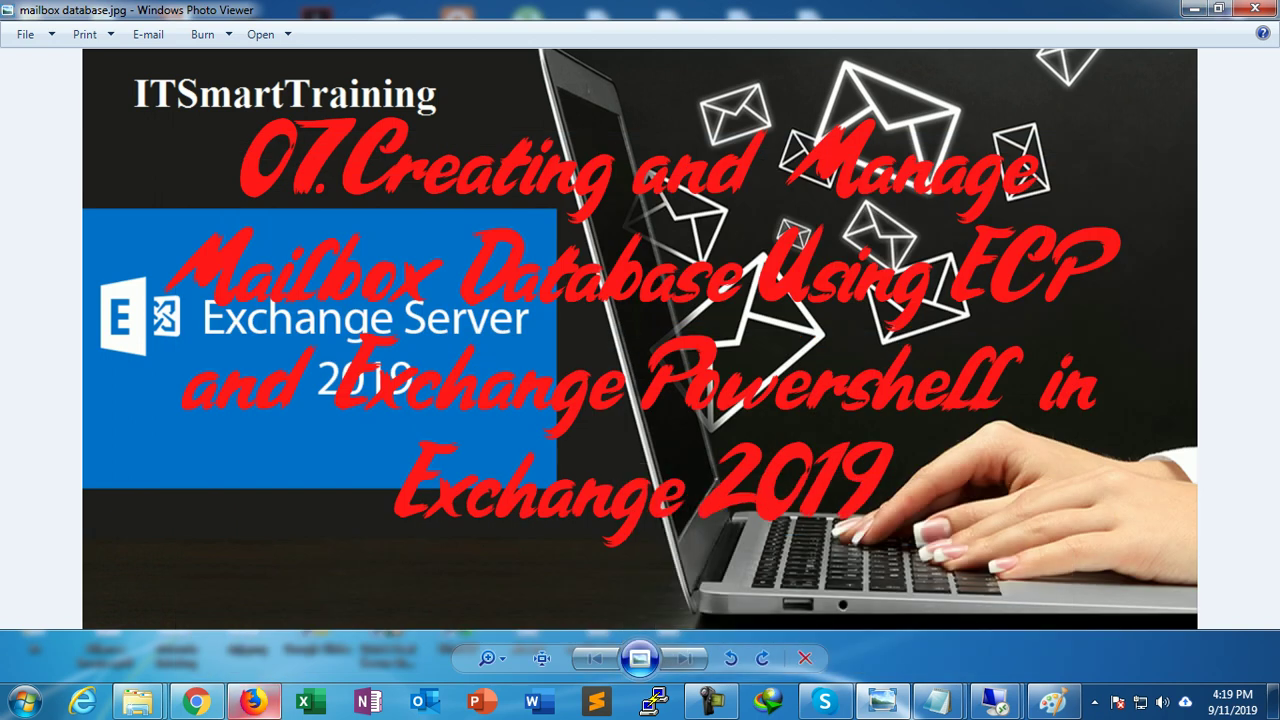
mouse_move(994, 702)
click(1137, 600)
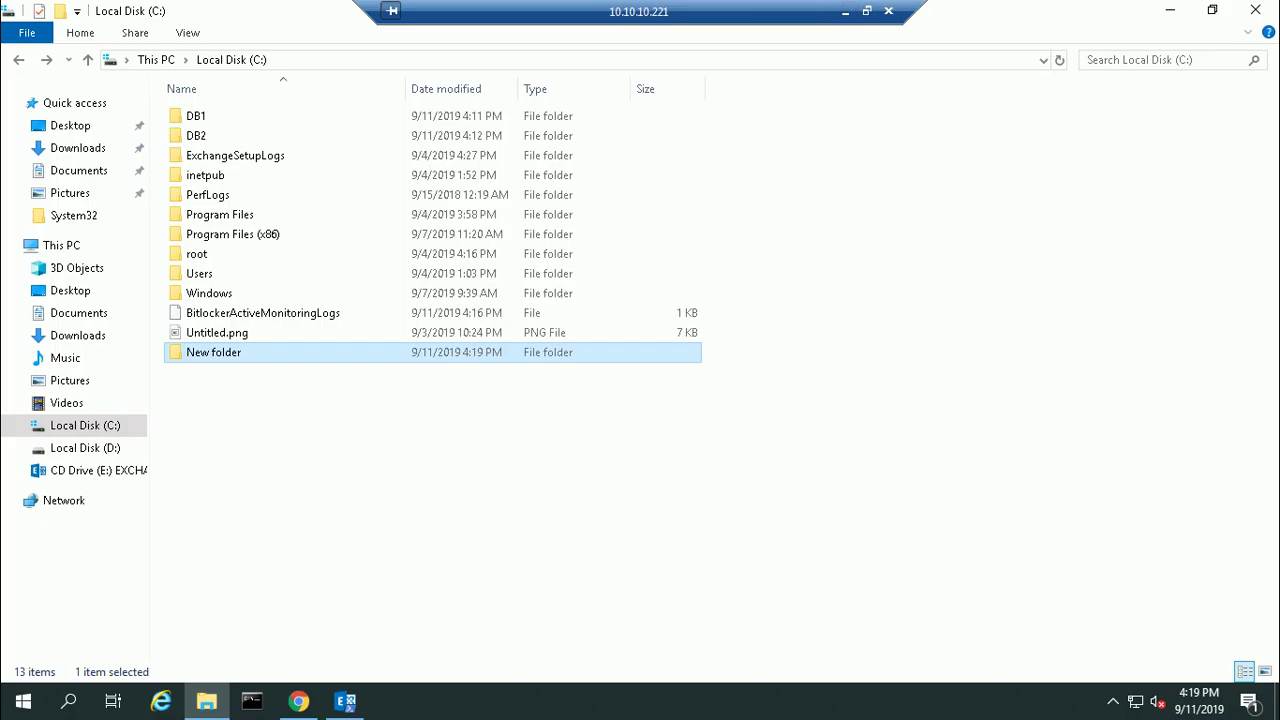
Rename the new folder on Local Disk (C:) as Move-DB1.
right_click(248, 355)
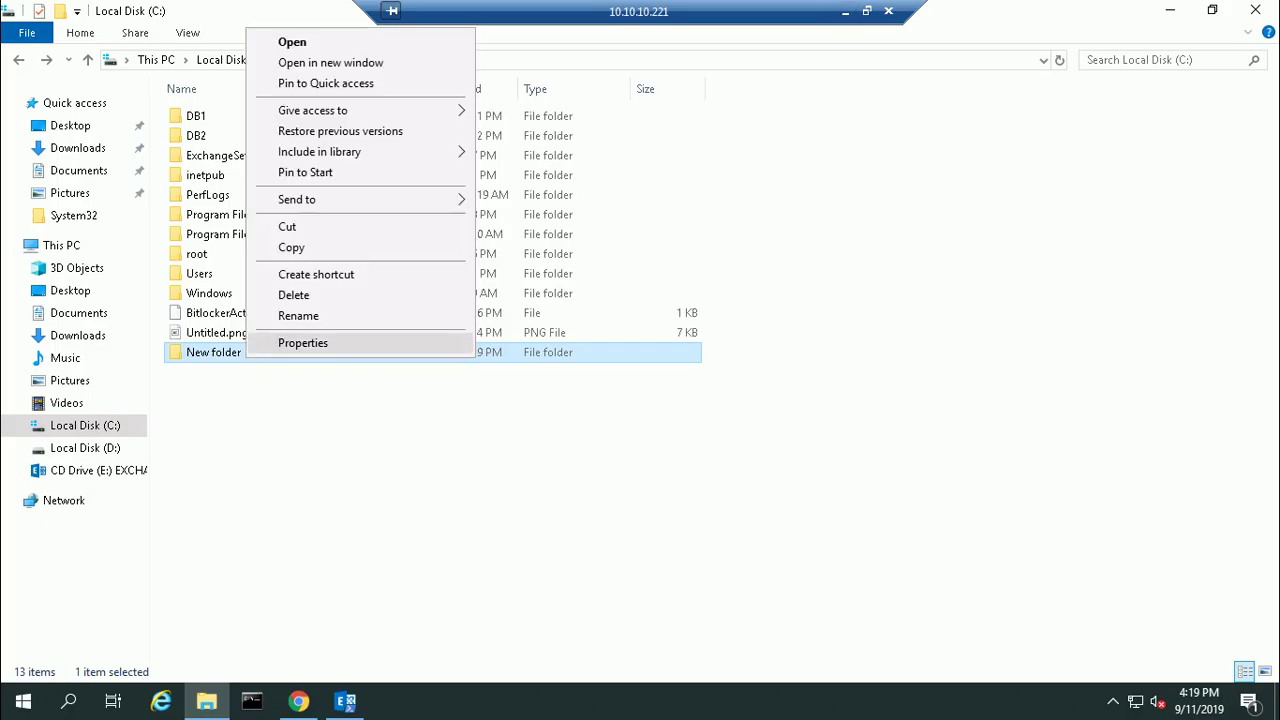
click(305, 342)
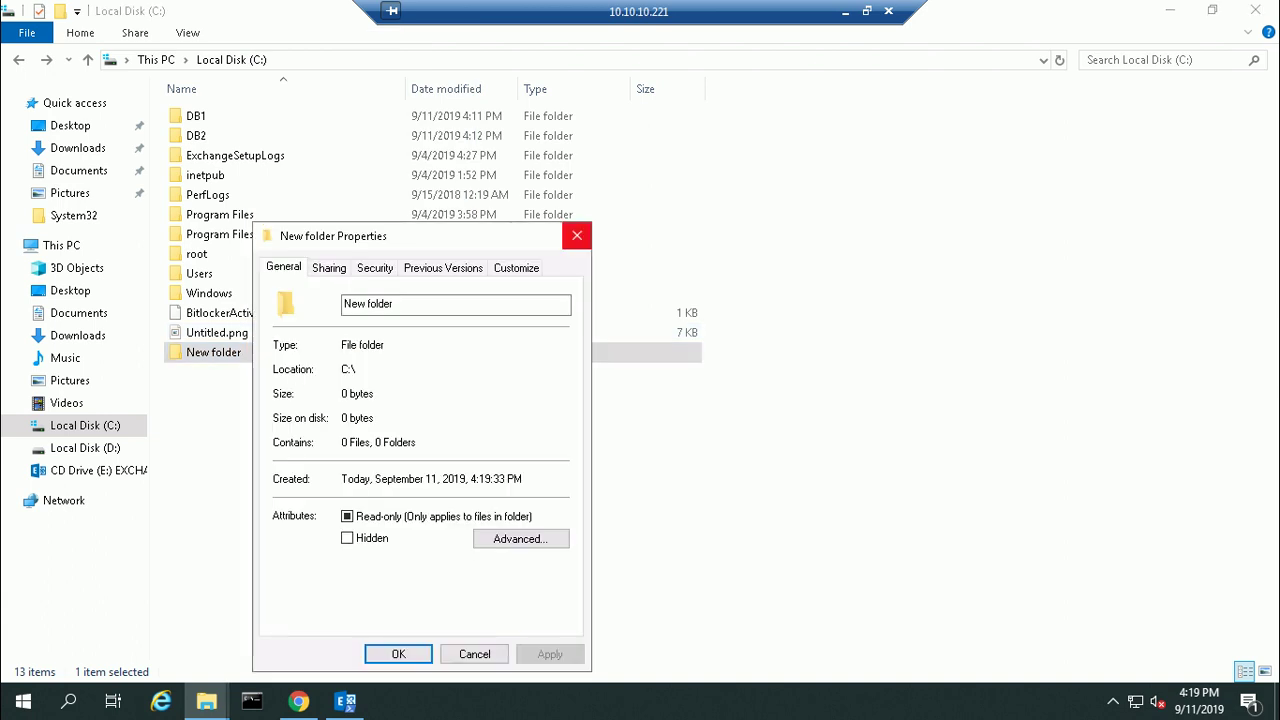
click(577, 235)
right_click(240, 350)
click(285, 634)
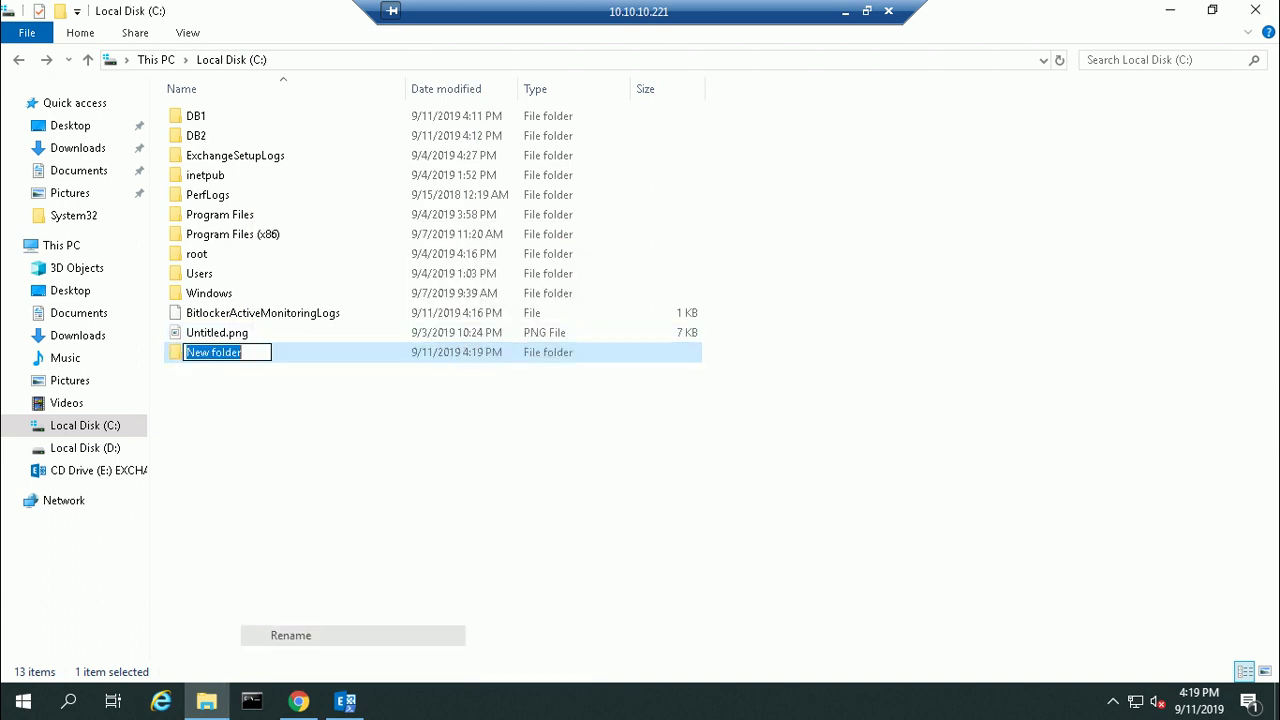
text(Move-d)
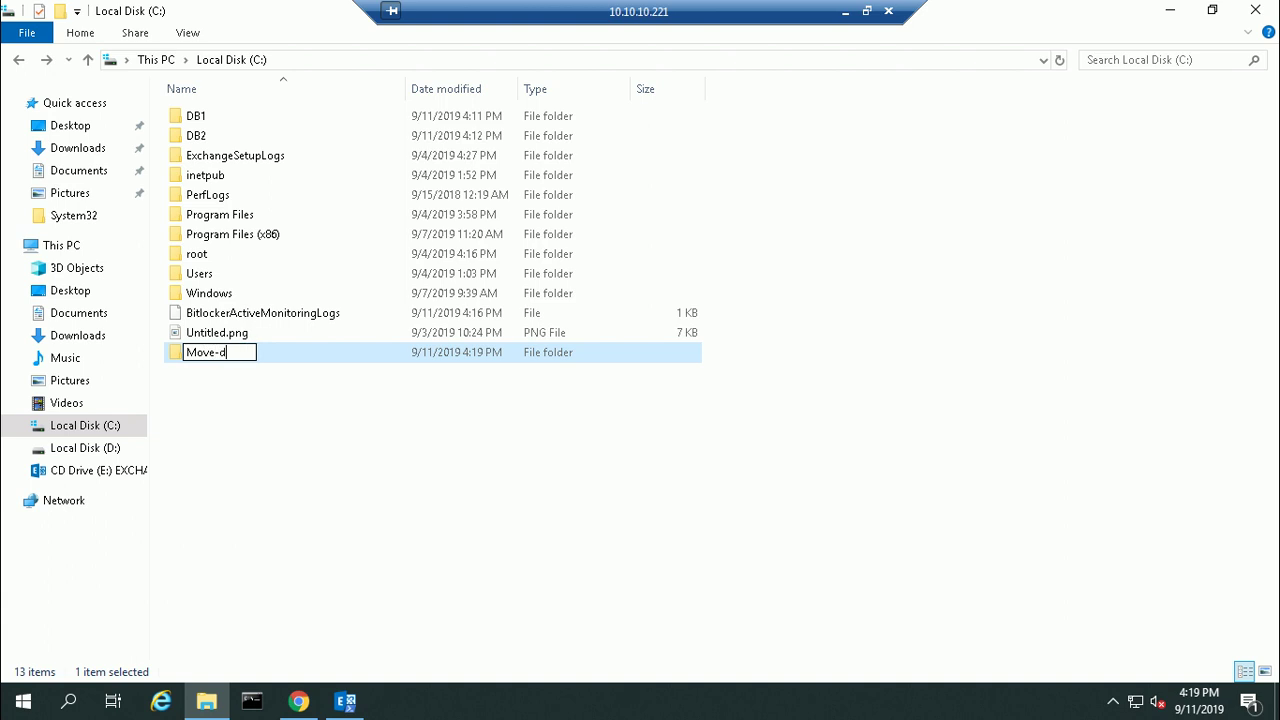
key(BackSpace)
text(DB1)
click(285, 450)
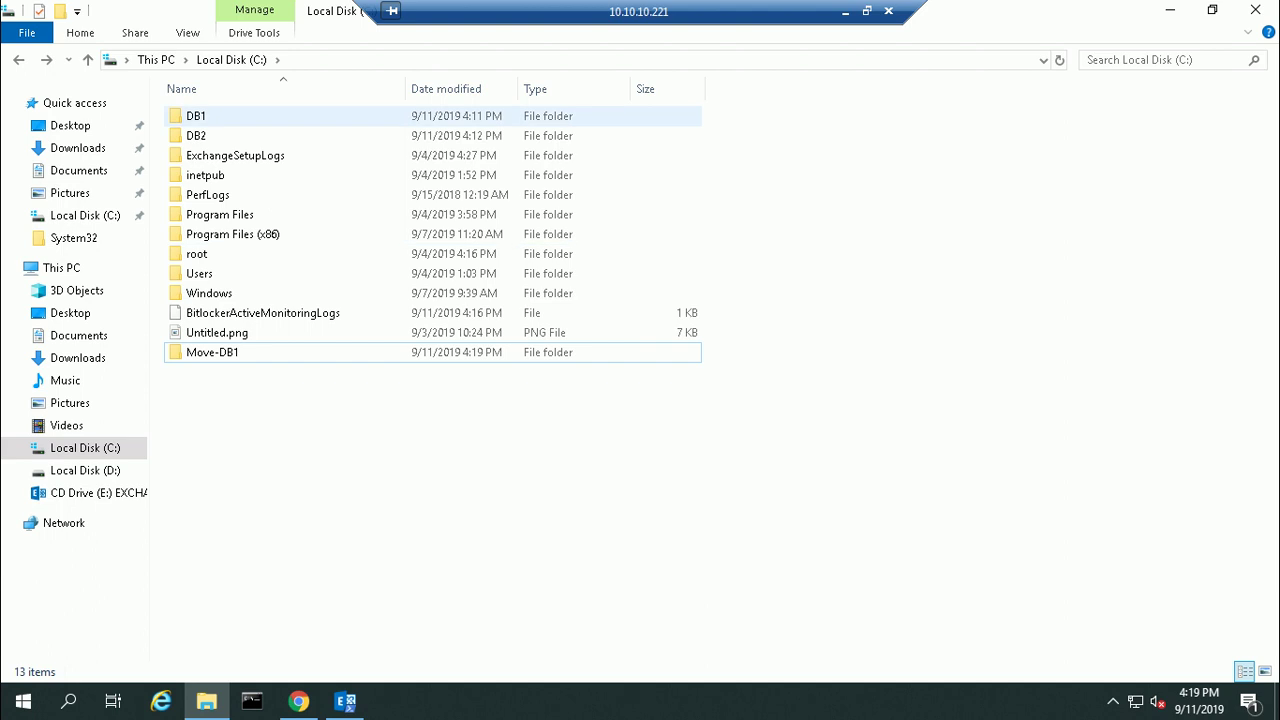
Examine the contents of the C:\DB1 folder, where the database file is stored.
double_click(196, 116)
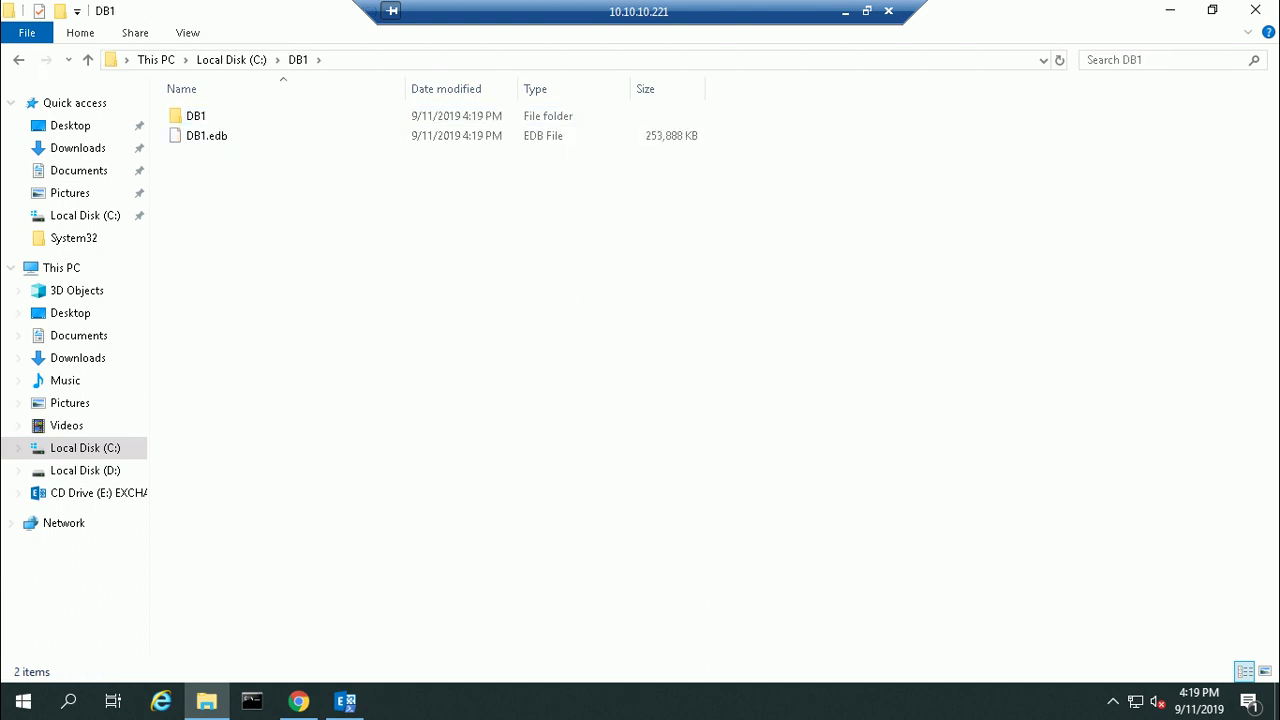
key(alt+Up)
key(alt+Left)
click(231, 60)
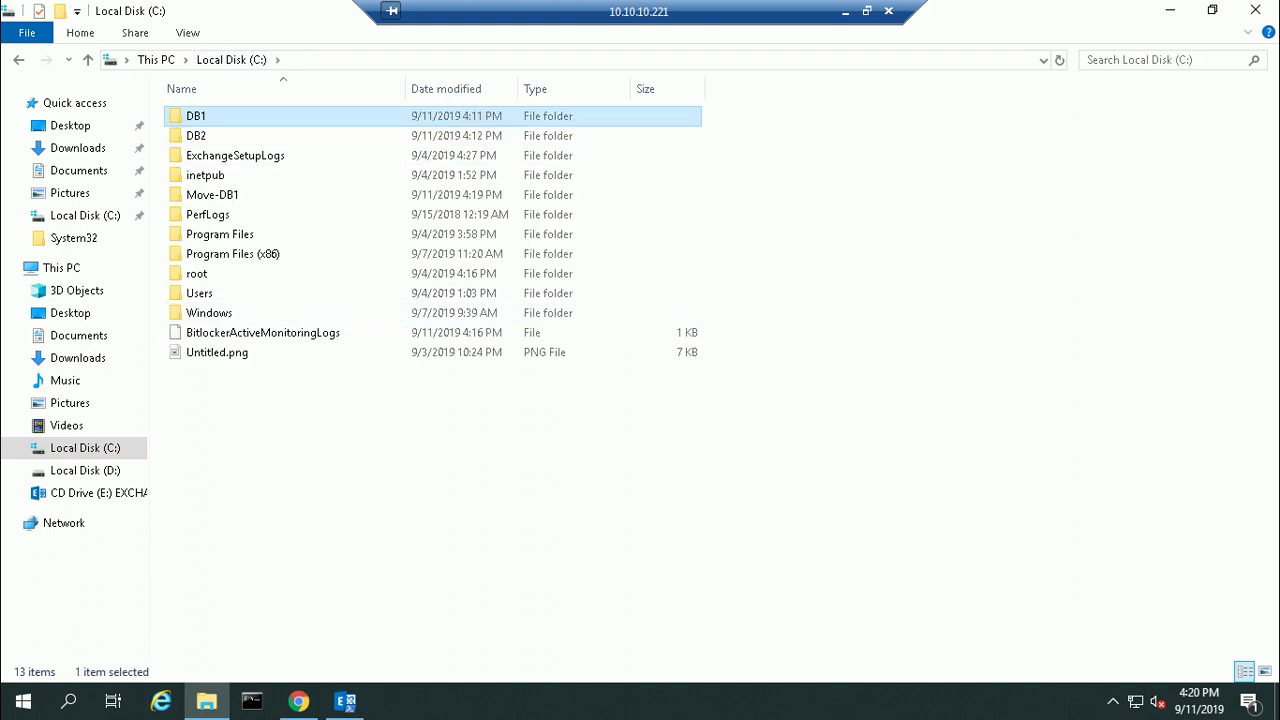
double_click(196, 116)
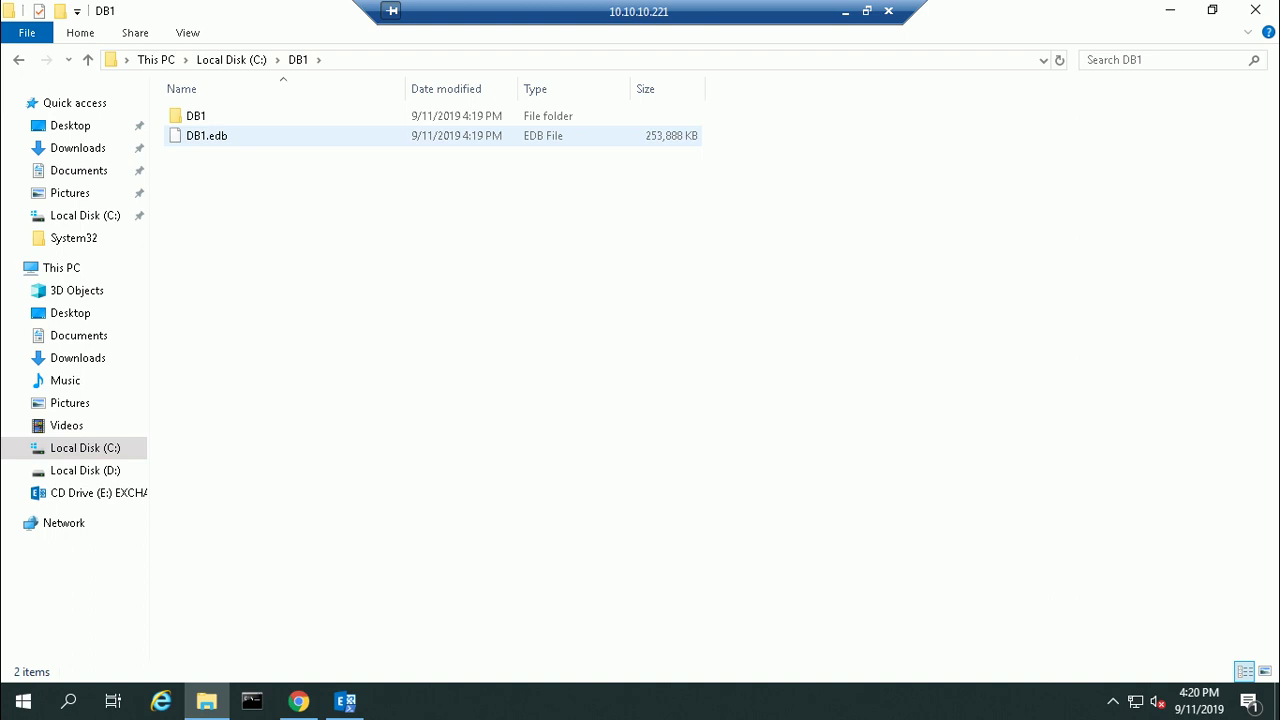
Paste the copied Move-DatabasePath command into the Exchange Management Shell, and change its -EdbFilePath value to C:\Move-DB1\DB1.edb without running it.
click(345, 701)
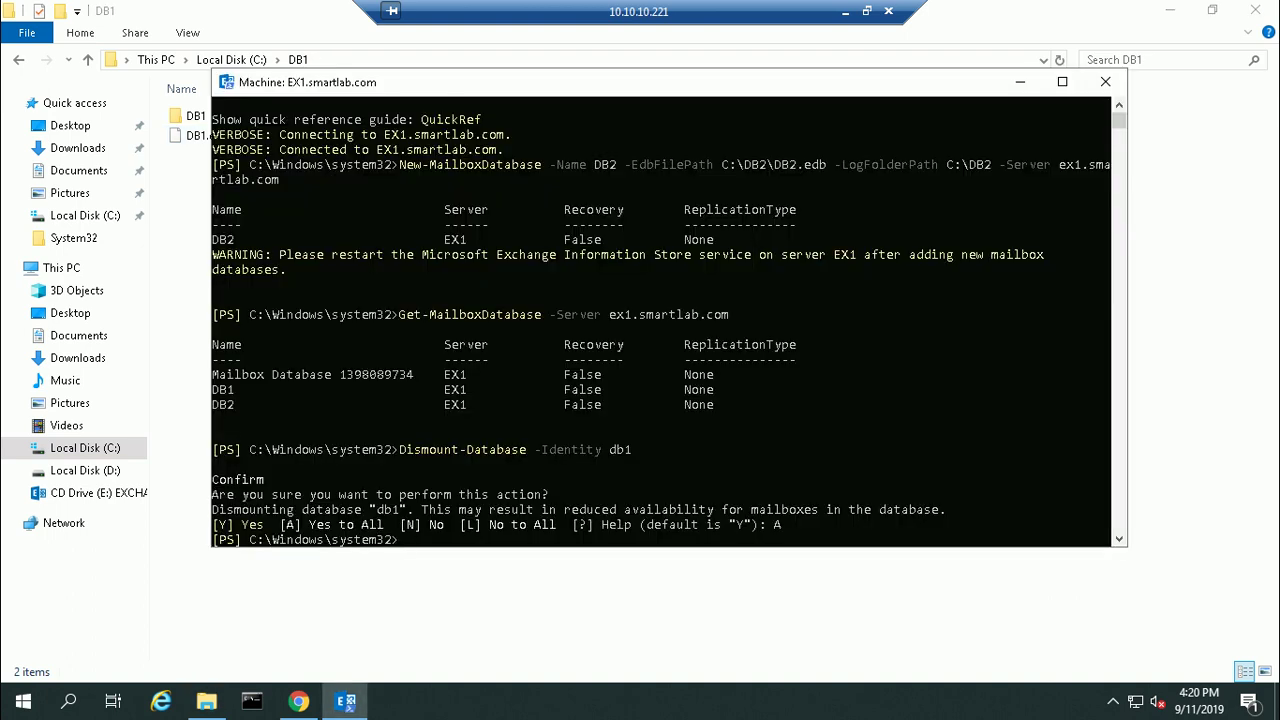
text(Move-DatabasePath -EdbFilePath C:\move-db1\db1.edb -LogFolderPath C:\move-db1\ -Identity db1)
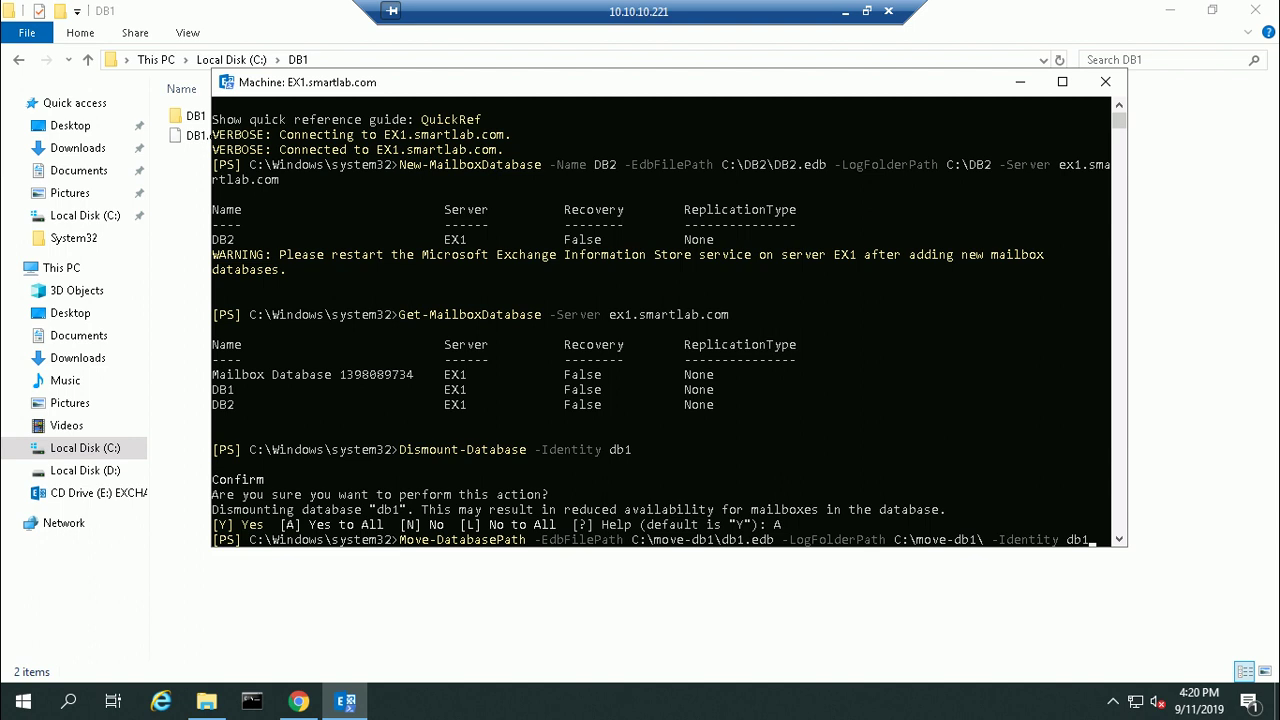
key(Left)
key(Left)
key(Left)
key(Left)
key(Left)
key(Left)
key(Left)
key(Left)
key(Left)
key(Left)
key(Left)
key(Left)
key(Left)
key(Left)
key(Left)
key(Left)
key(Left)
key(Left)
key(Left)
key(Left)
key(Left)
key(Left)
key(Left)
key(Left)
key(Left)
key(Left)
key(Left)
key(Left)
key(Left)
key(Left)
key(Left)
key(Left)
key(Left)
key(Left)
key(Left)
key(Left)
key(Left)
key(Left)
key(Left)
key(Left)
key(Right)
key(Right)
key(Right)
key(Right)
key(Right)
key(BackSpace)
key(BackSpace)
key(BackSpace)
key(BackSpace)
key(BackSpace)
key(BackSpace)
key(BackSpace)
key(BackSpace)
text(Move-DB1)
key(Right)
key(Right)
key(Right)
key(Right)
key(BackSpace)
key(BackSpace)
key(BackSpace)
text(D)
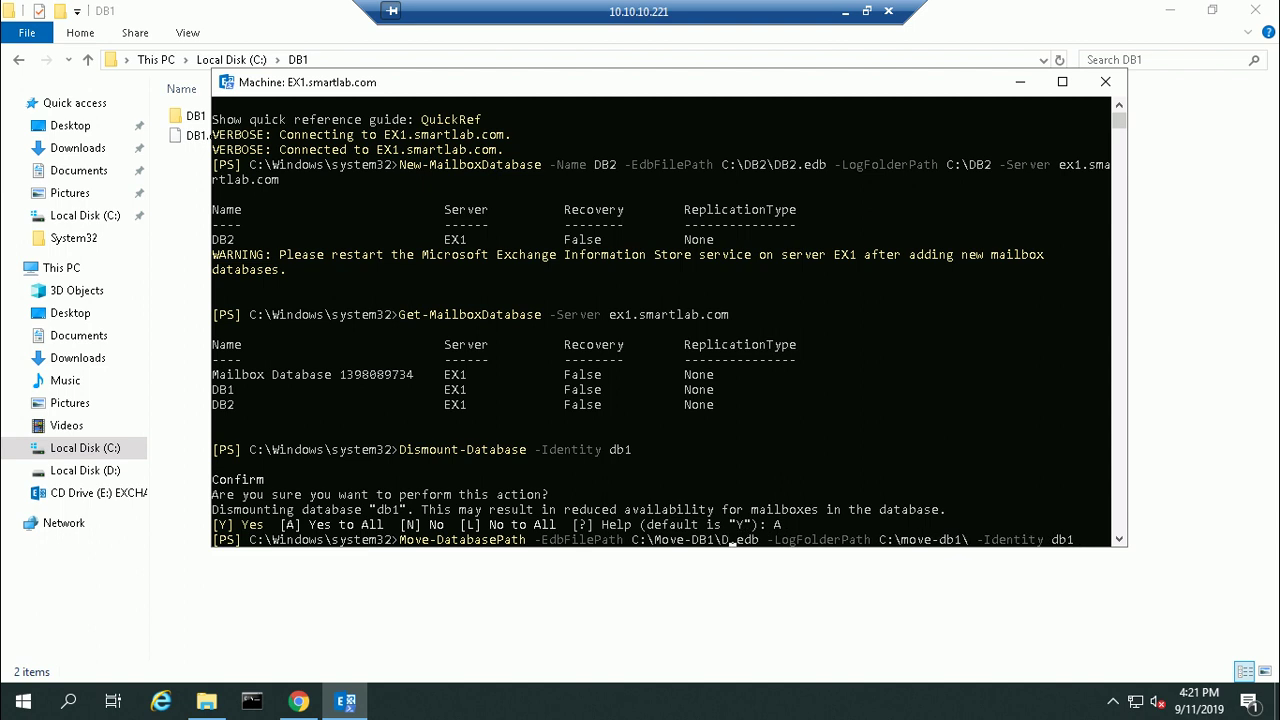
text(B1)
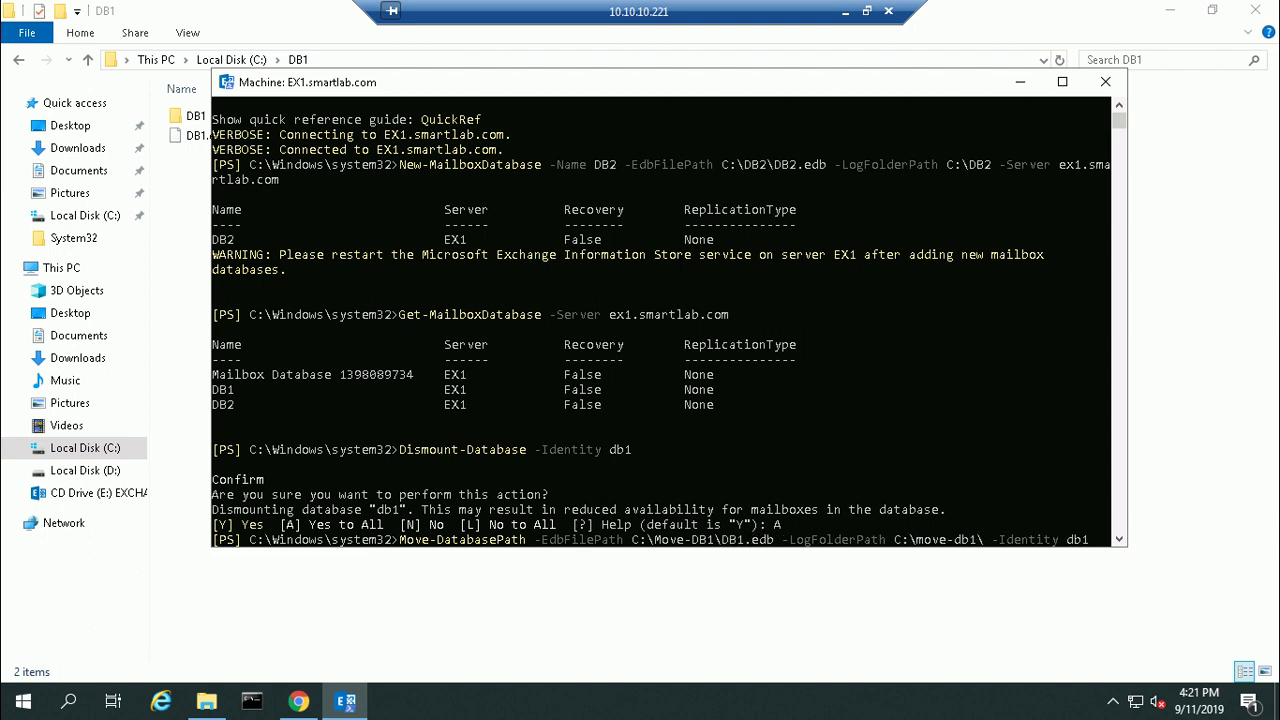
Change the -LogFolderPath value in the unexecuted Move-DatabasePath command to C:\Move-DB1\.
key(Right)
key(Right)
key(Right)
key(Right)
key(Right)
key(Right)
key(Right)
key(Right)
key(Right)
key(Right)
key(Right)
key(BackSpace)
key(BackSpace)
key(BackSpace)
key(BackSpace)
key(BackSpace)
key(BackSpace)
key(BackSpace)
key(BackSpace)
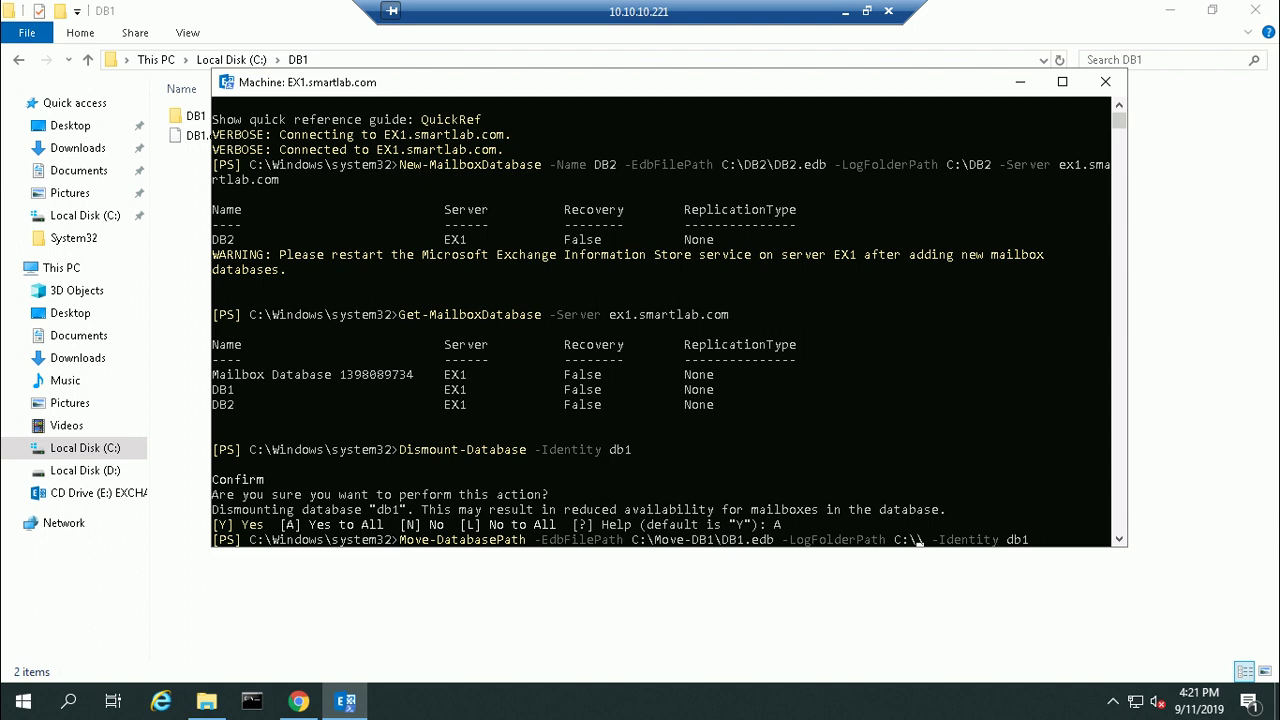
text(Move-D)
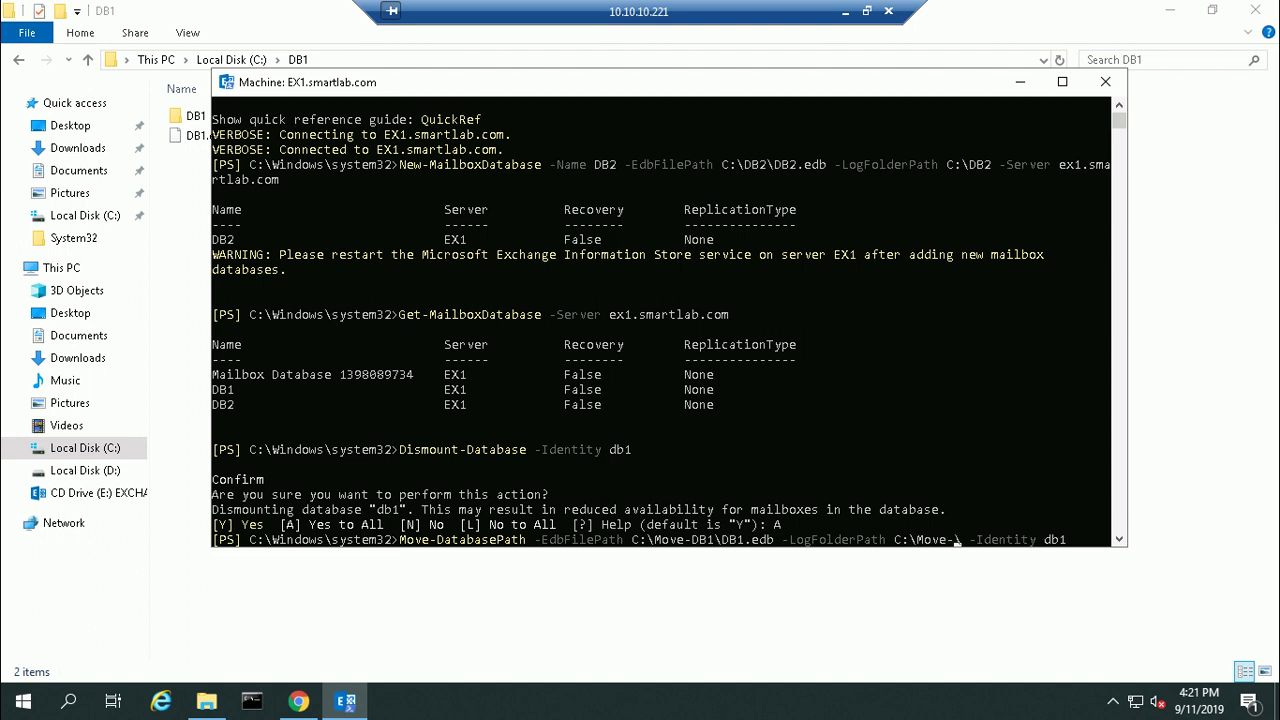
text(B1)
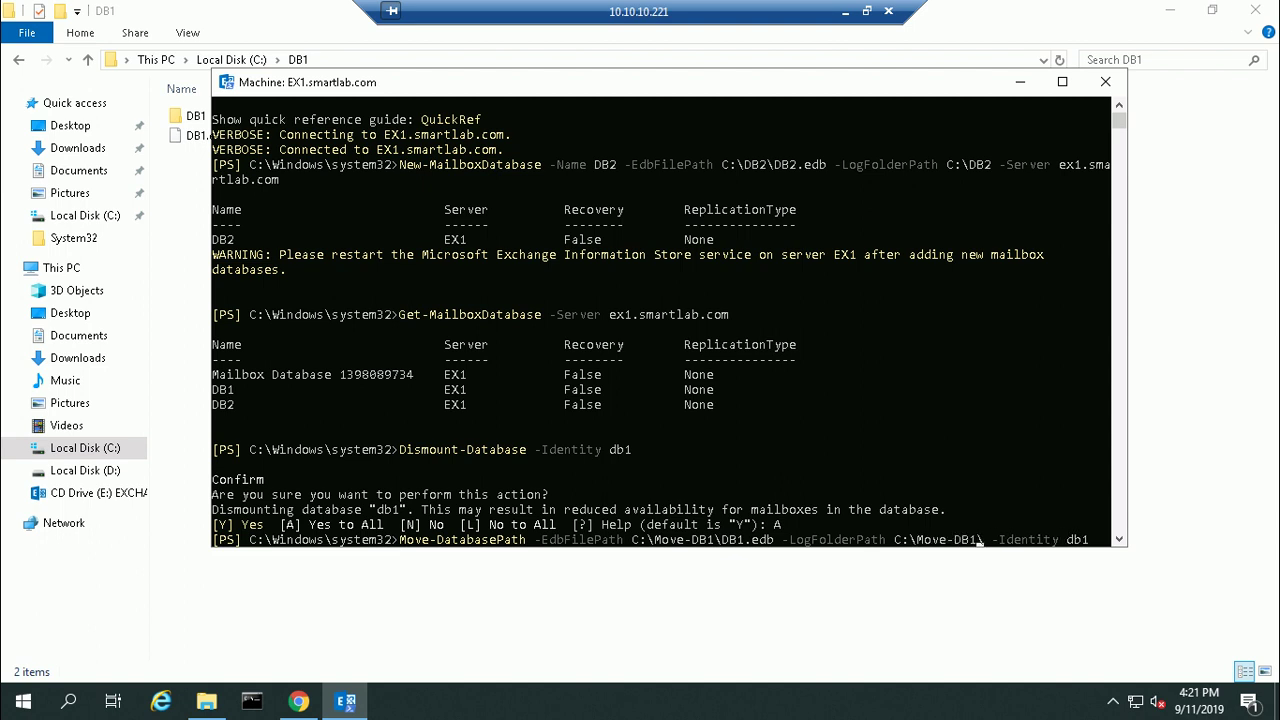
Change the -Identity value at the end of the Move-DatabasePath command to DB1.
key(Right)
key(Right)
key(Right)
key(Right)
key(Right)
key(Right)
key(Right)
key(Right)
key(Right)
key(Right)
key(Right)
key(Right)
key(Right)
key(Right)
key(Right)
key(BackSpace)
key(BackSpace)
key(BackSpace)
text(DB1)
Check the status of DB1 in the Exchange admin center's databases list, and minimize the browser.
click(298, 702)
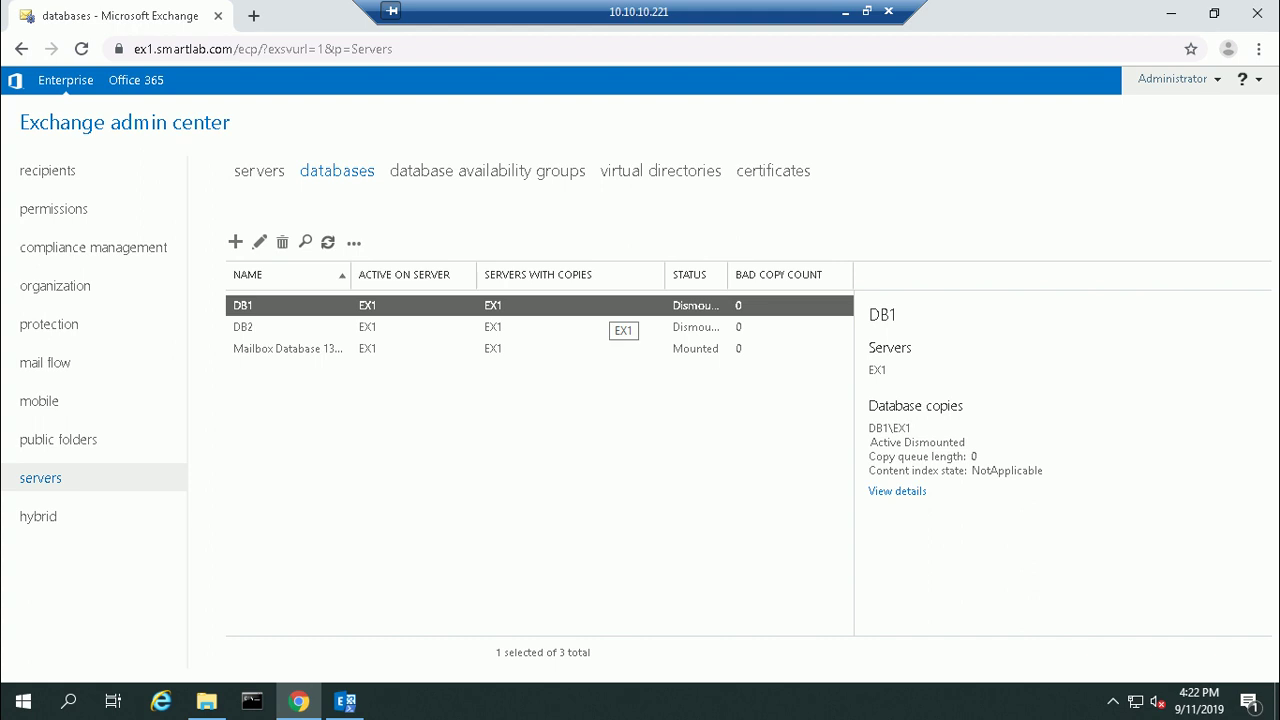
click(405, 327)
click(493, 305)
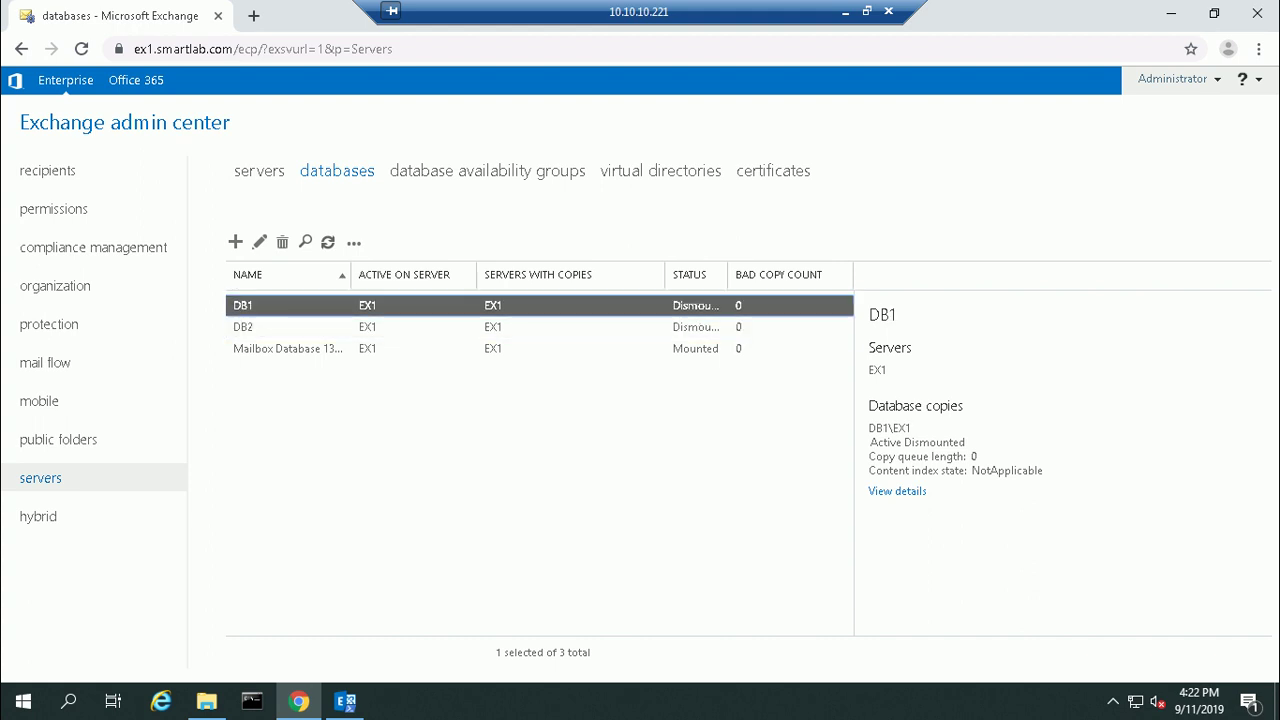
click(1171, 13)
Run the prepared Move-DatabasePath command for DB1 in the Exchange Management Shell, answering A (Yes to All) to the confirmation.
click(882, 493)
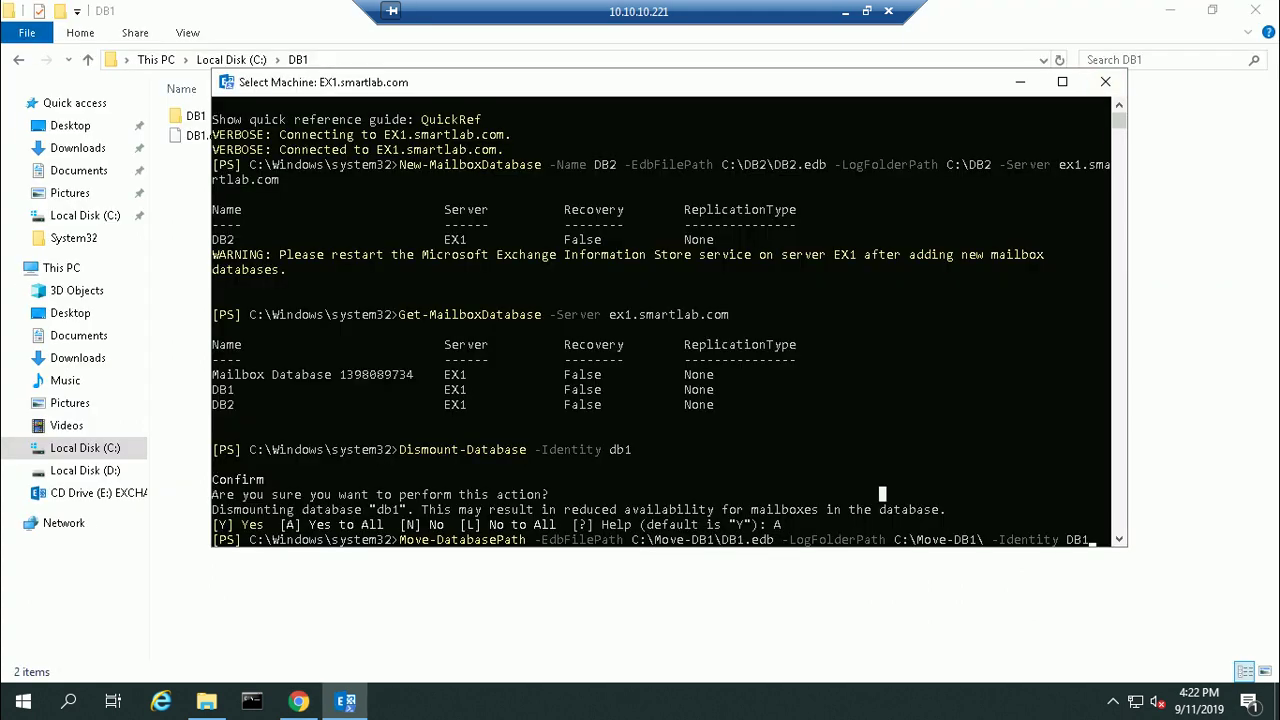
key(Return)
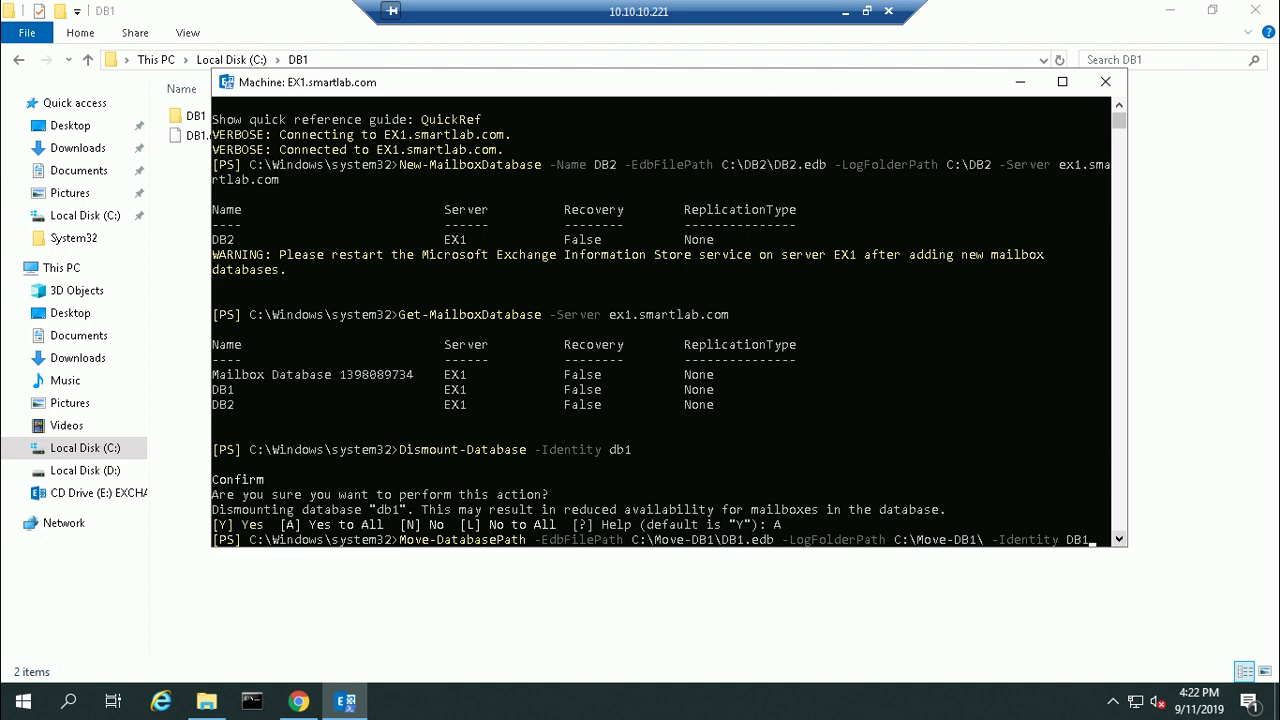
scroll(1069, 539, down, 1)
click(1069, 539)
key(Escape)
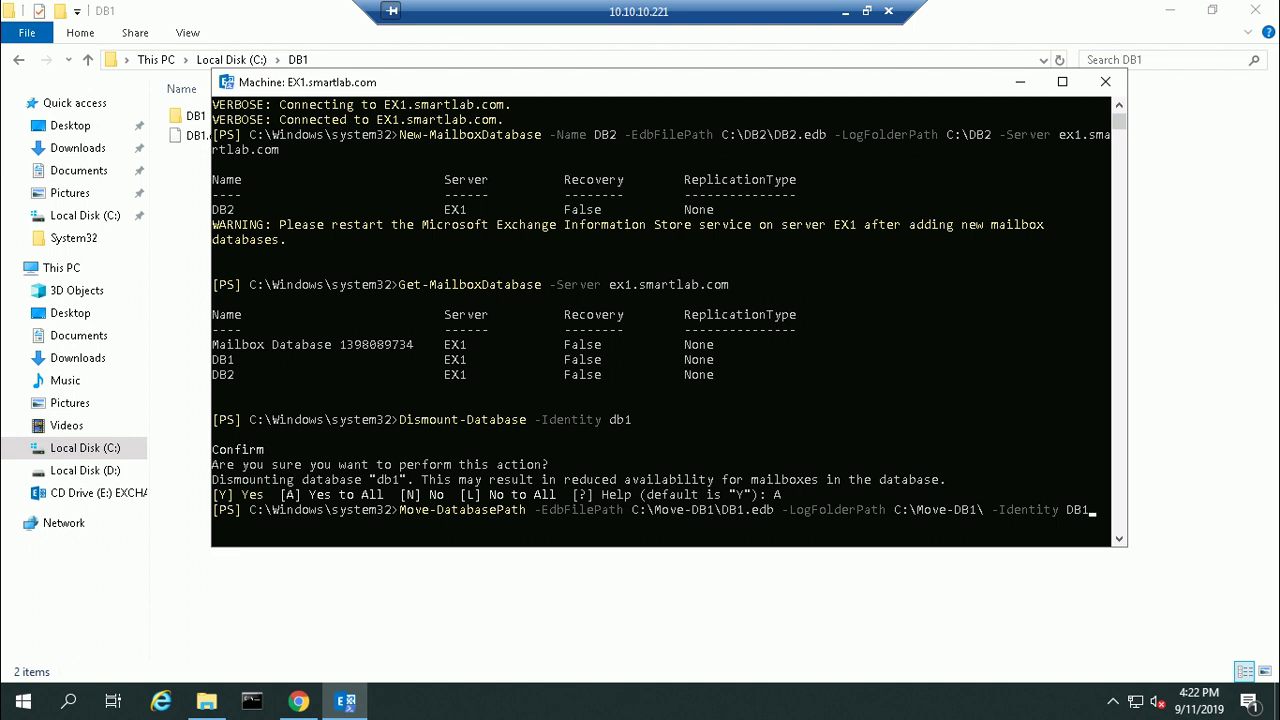
key(Return)
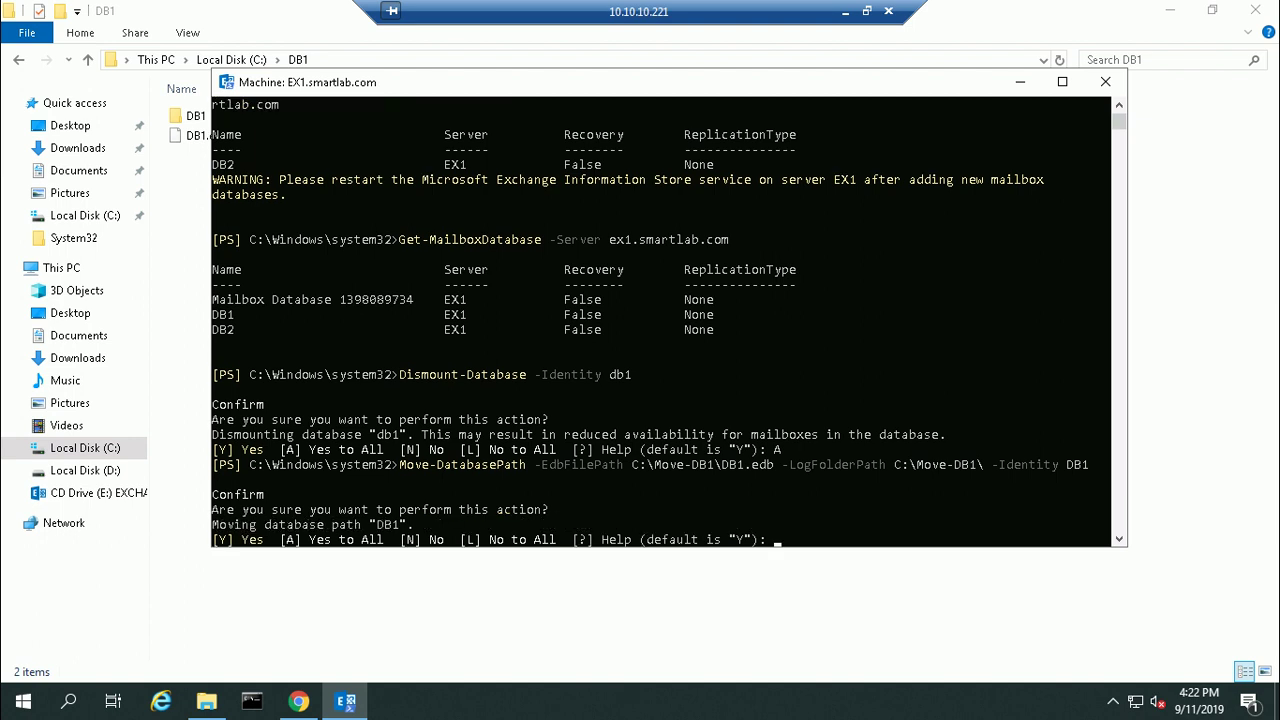
text(A)
key(Return)
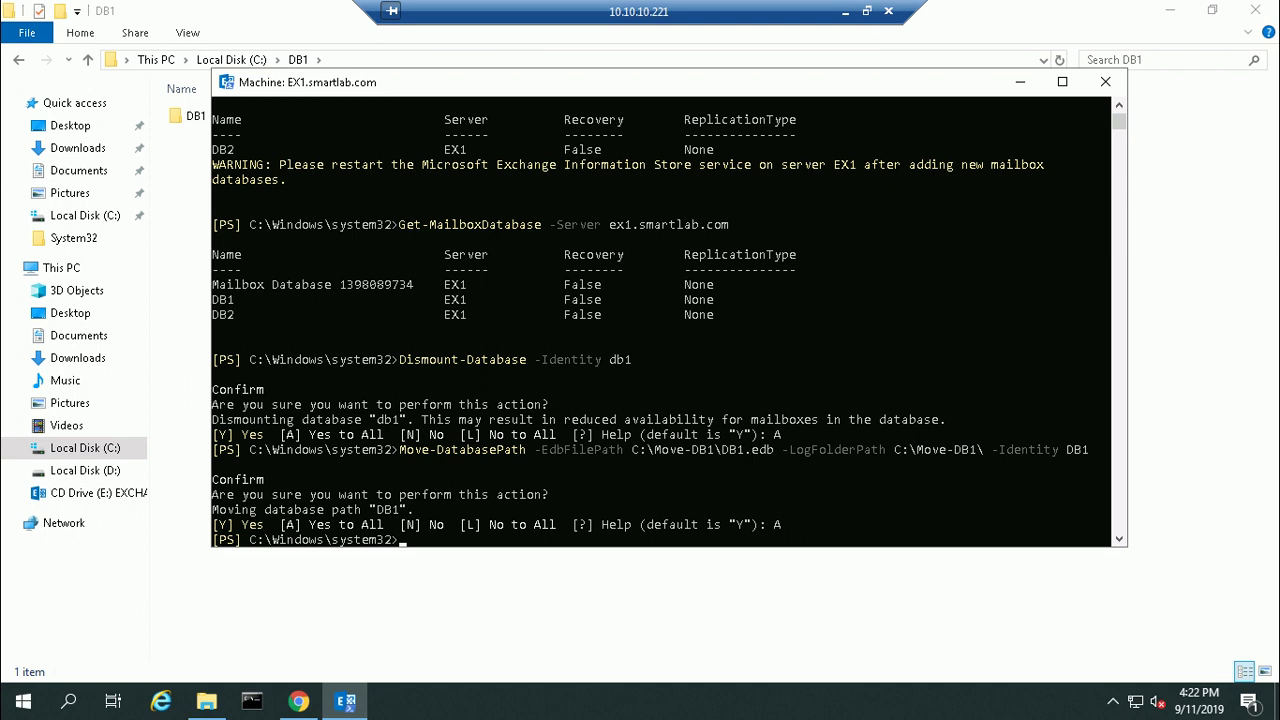
Minimize the shell and check the original C:\DB1 folder and its DB1 subfolder in File Explorer for remaining database files.
click(1020, 82)
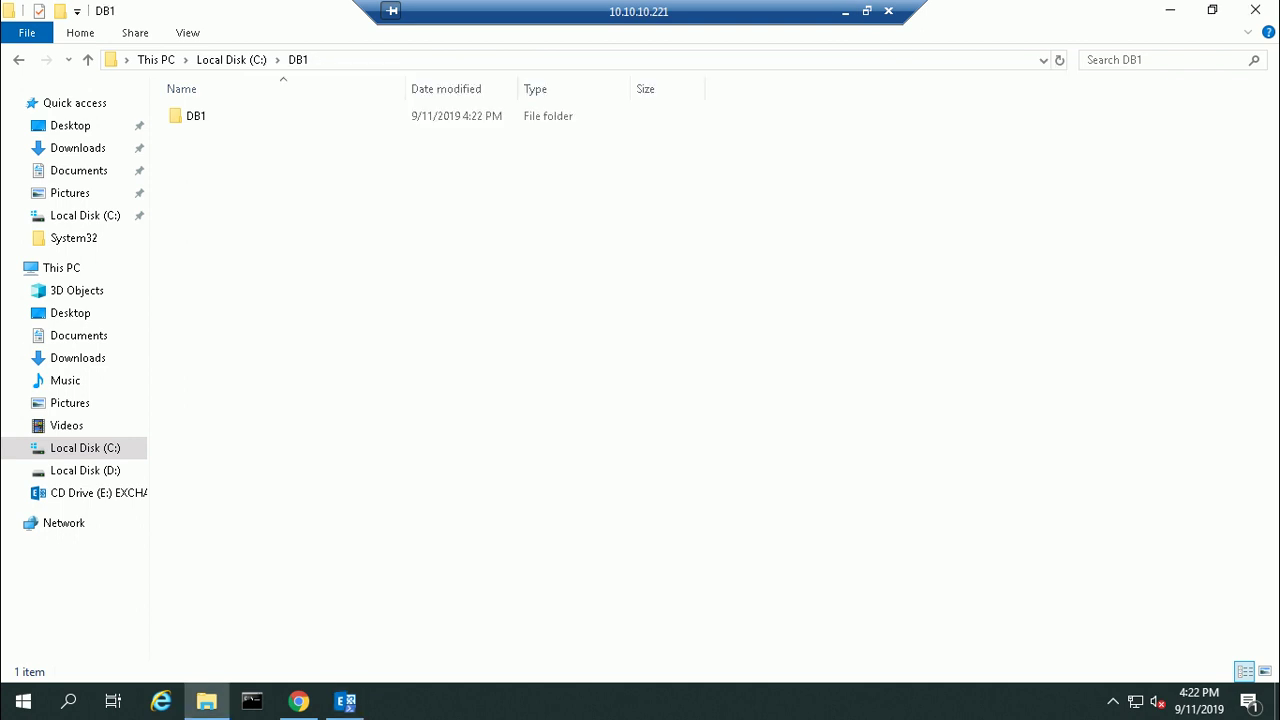
click(231, 59)
double_click(196, 115)
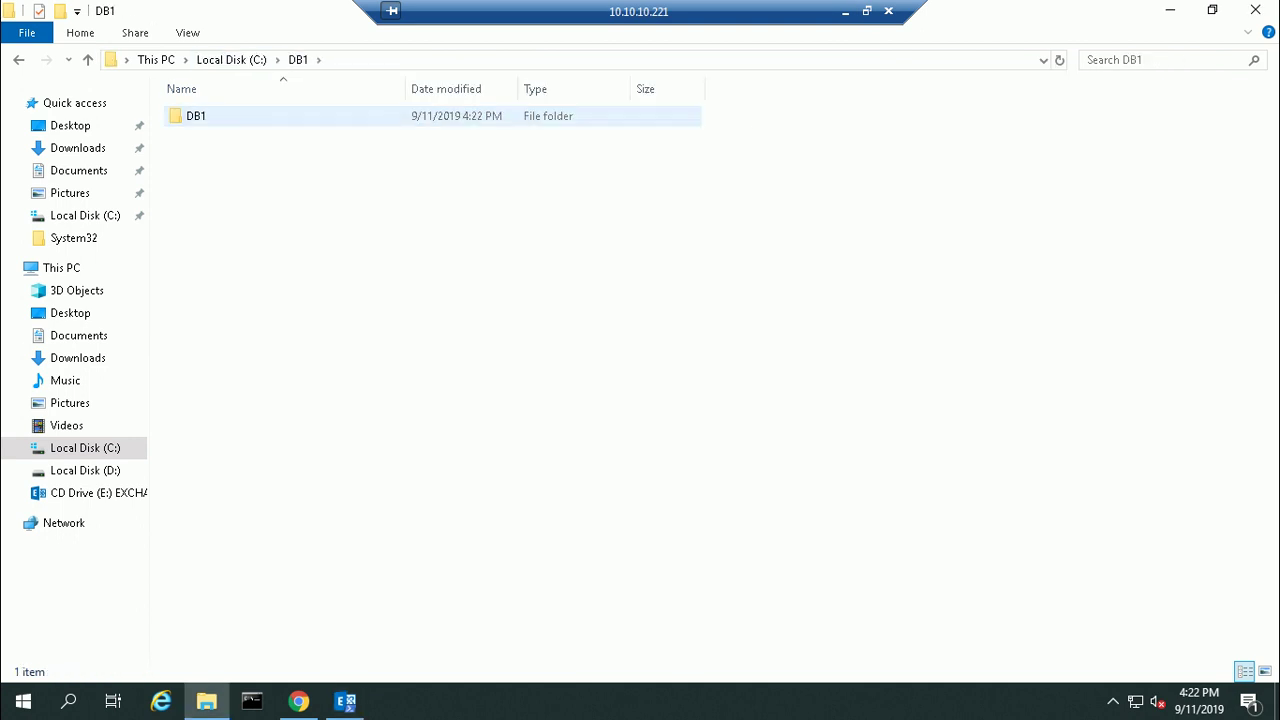
double_click(196, 115)
click(298, 59)
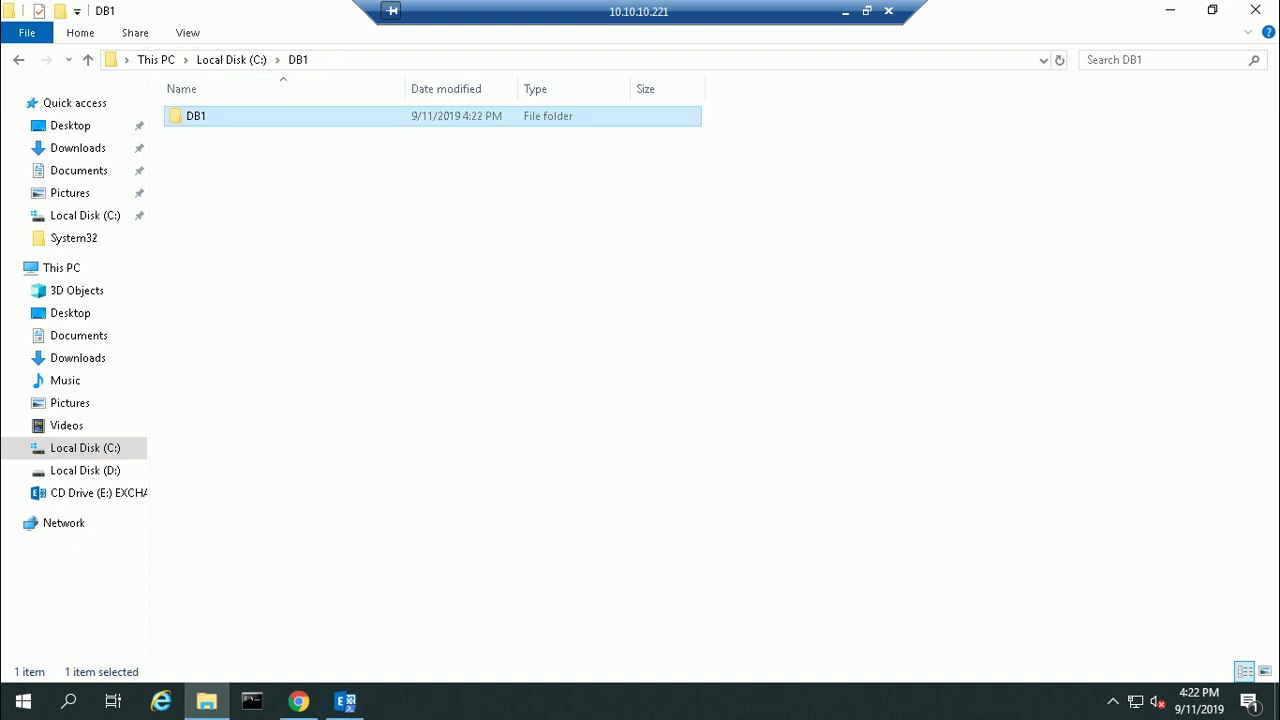
Inspect the refreshed contents of C:\Move-DB1 for the moved database and log files, and minimize File Explorer.
click(231, 59)
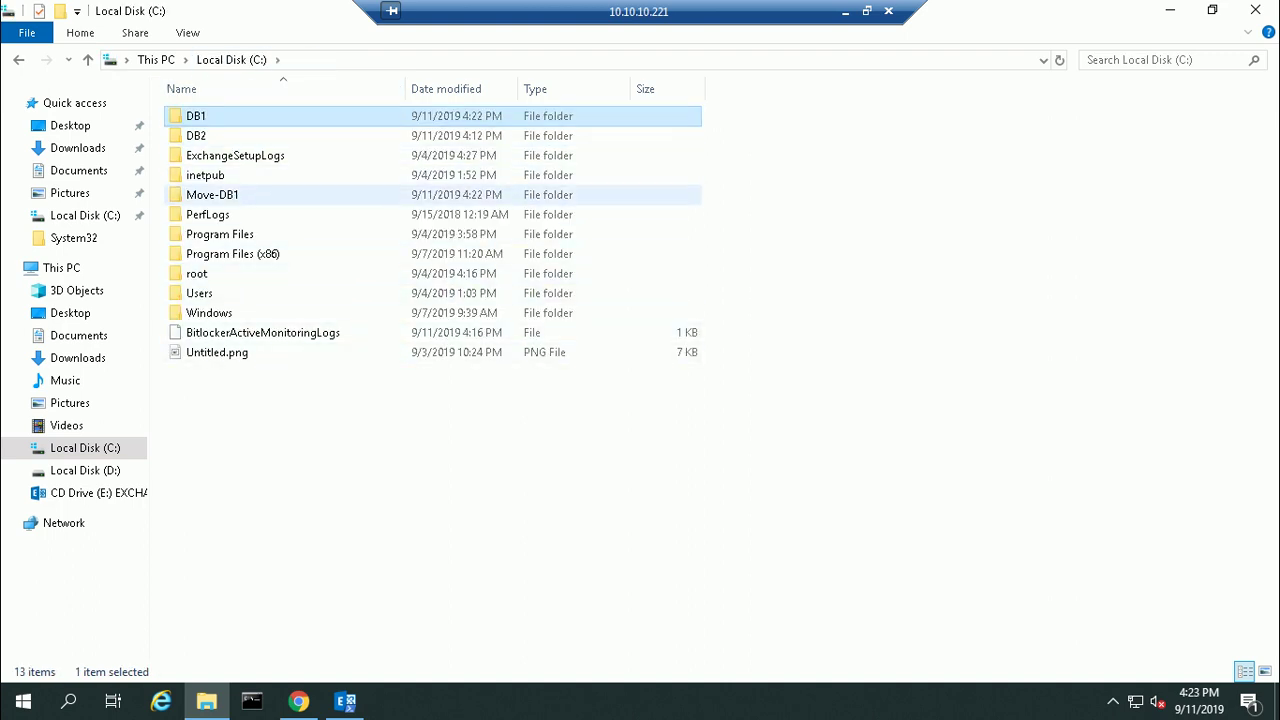
double_click(212, 194)
right_click(277, 347)
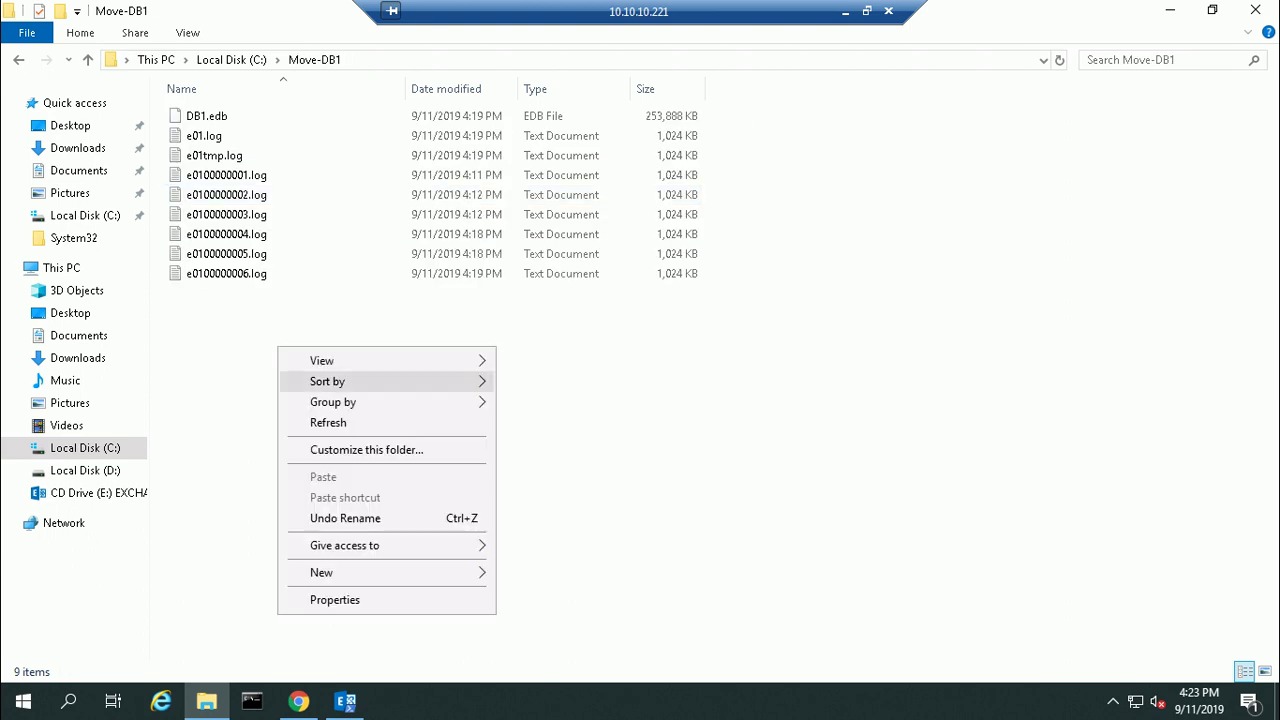
click(318, 421)
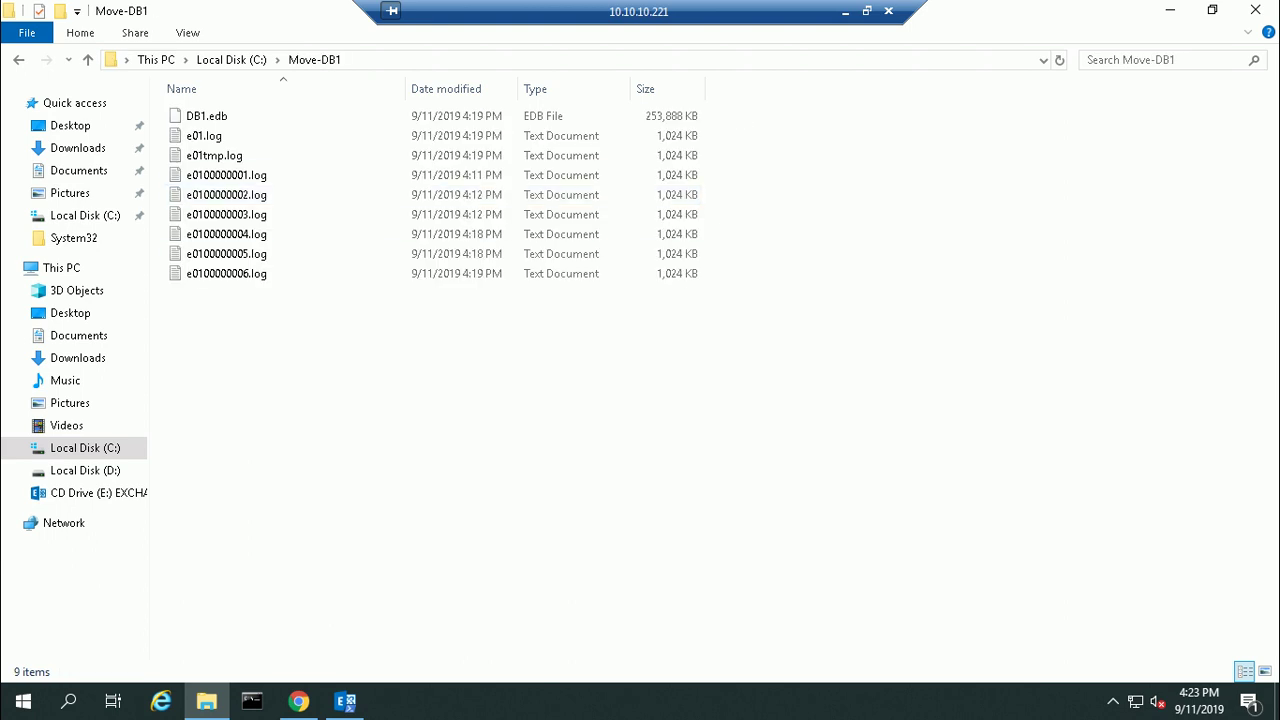
click(1170, 10)
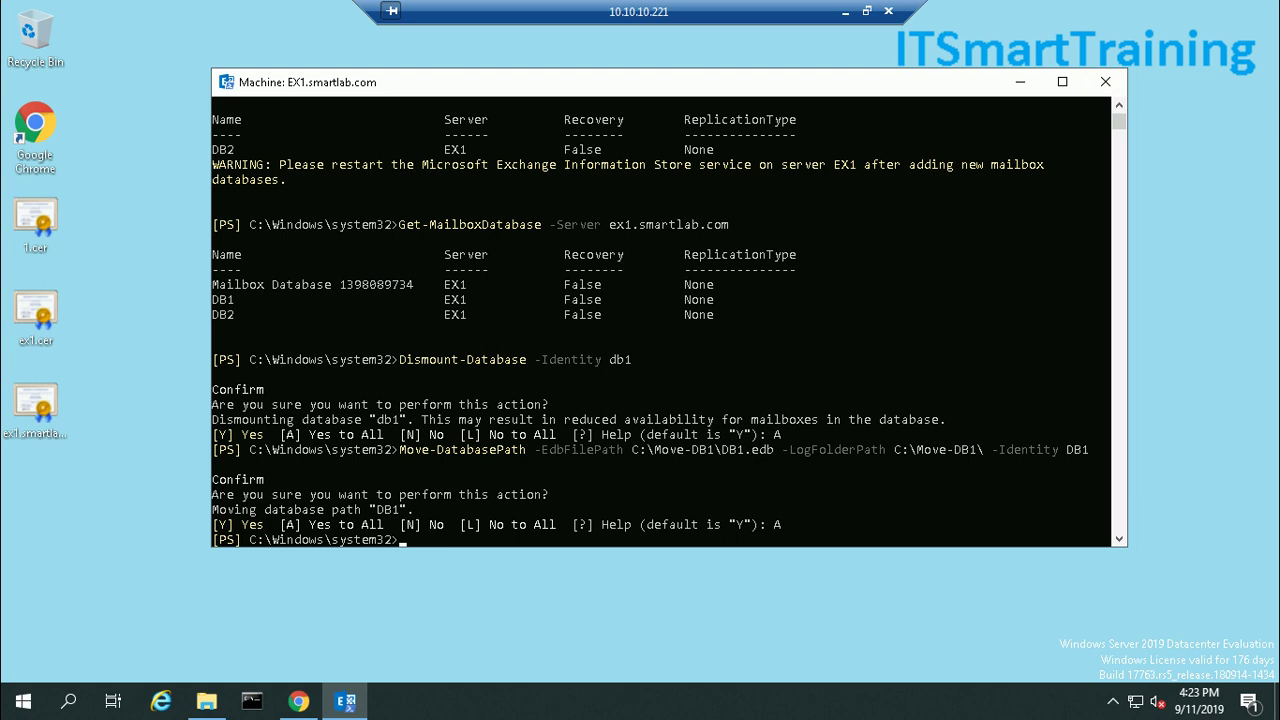